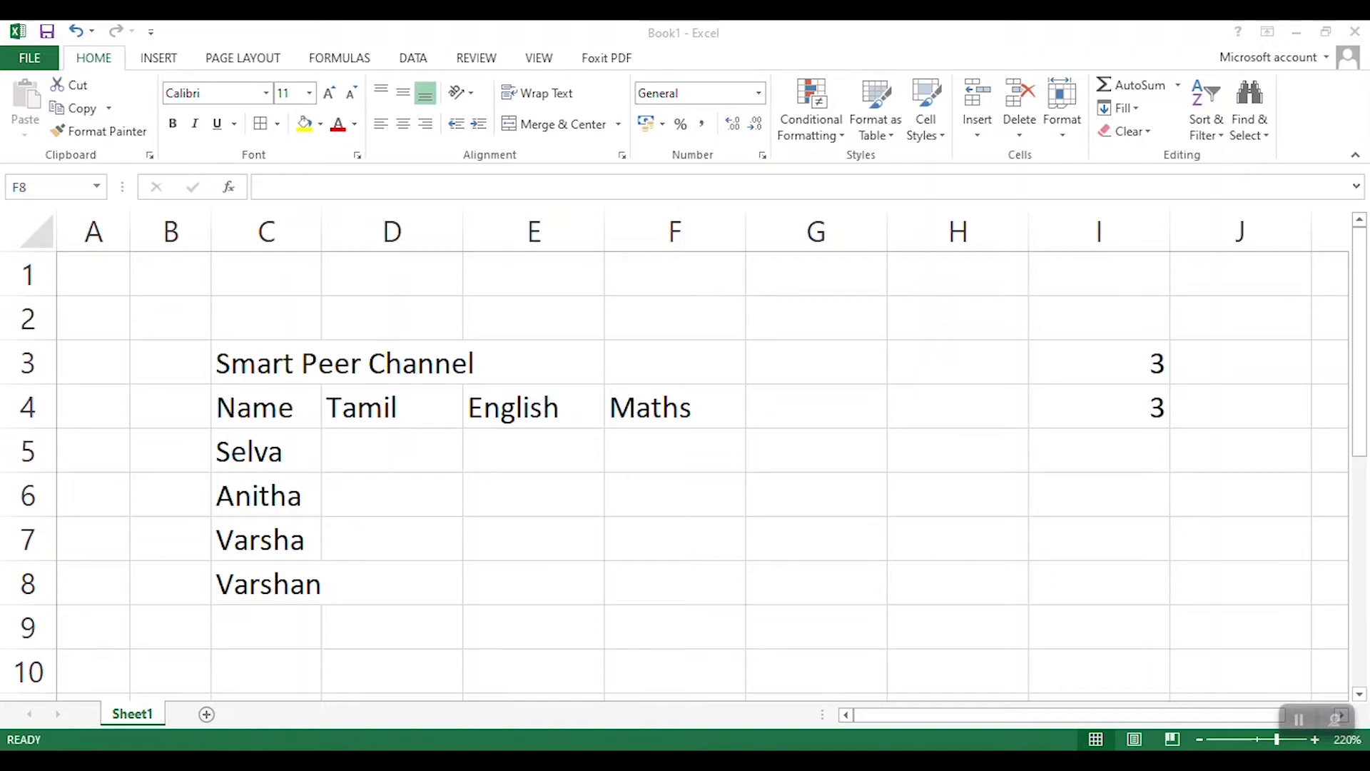
left_click(30, 58)
key("Escape")
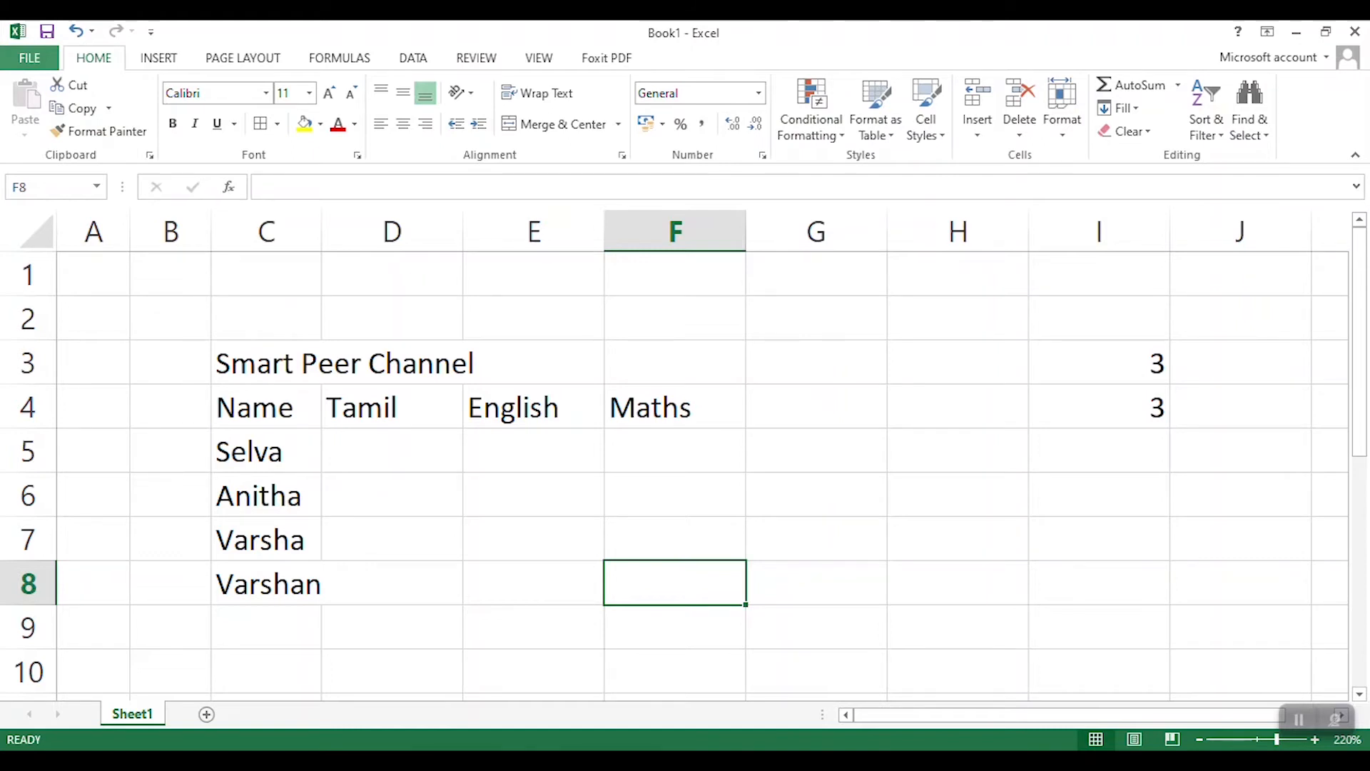
left_click(30, 58)
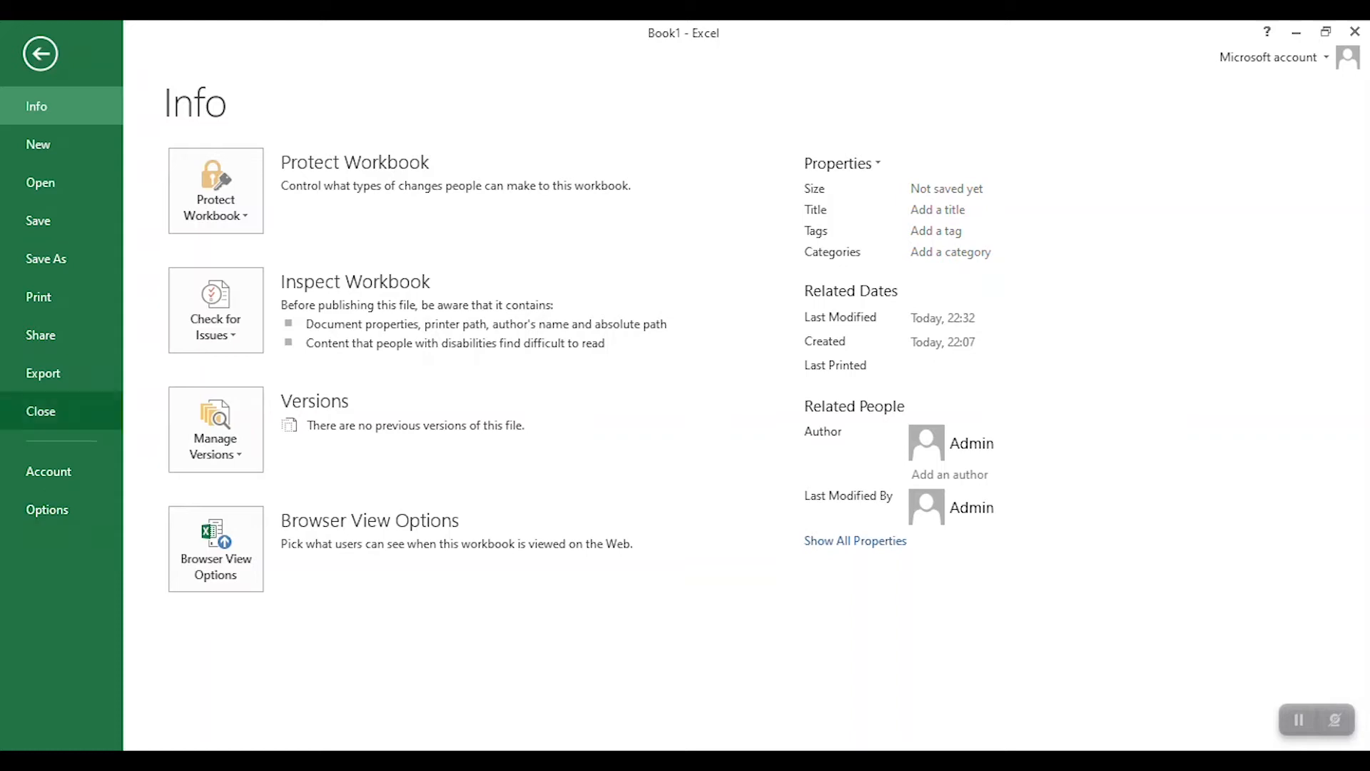
left_click(40, 53)
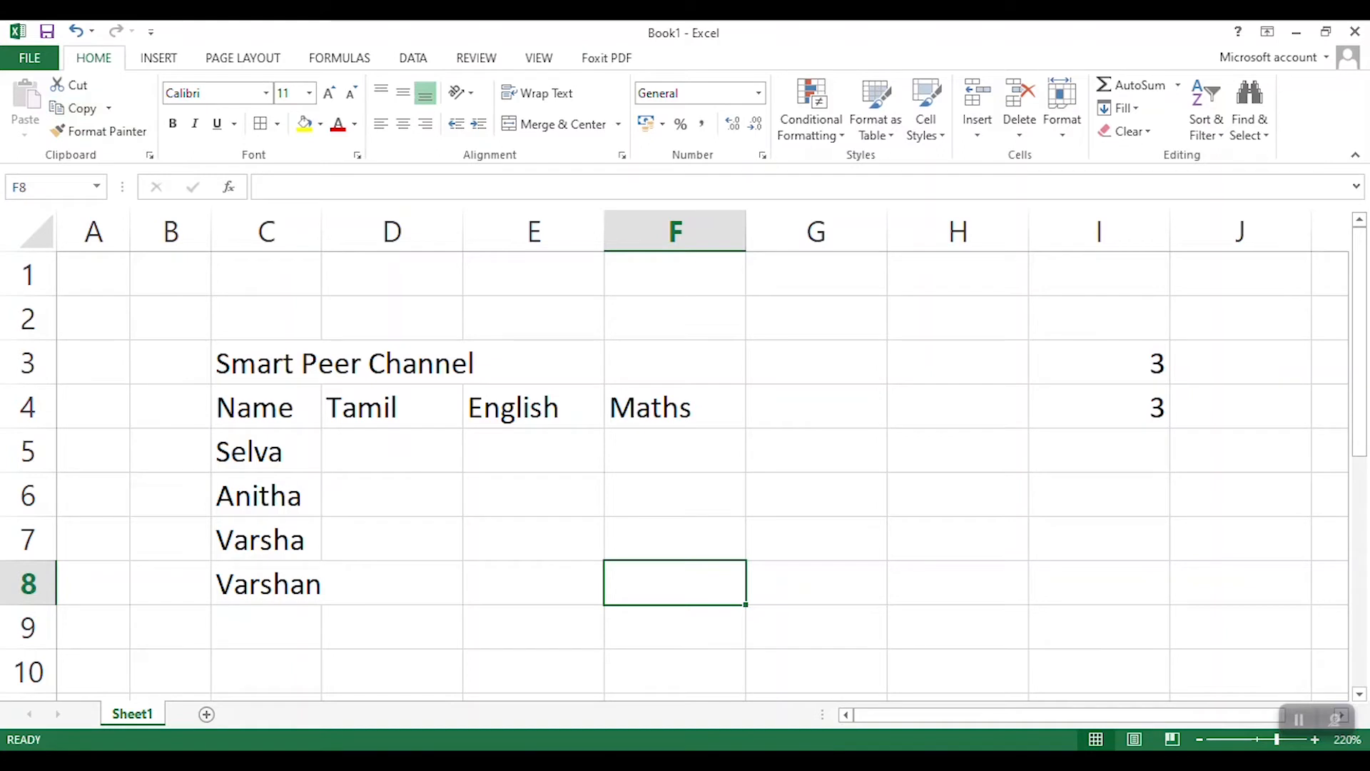
- Copy the Name heading from C4, paste it into G4, and undo the paste
left_click(266, 407)
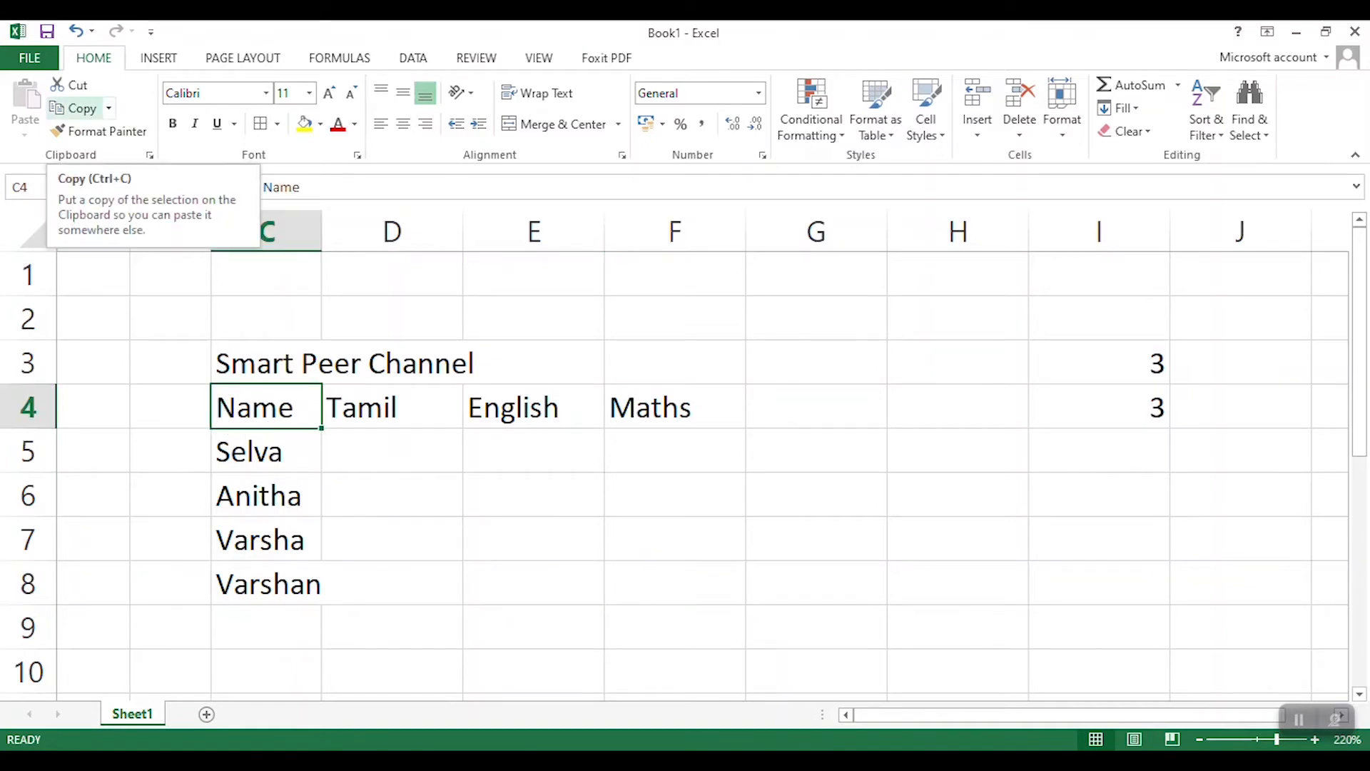
left_click(76, 108)
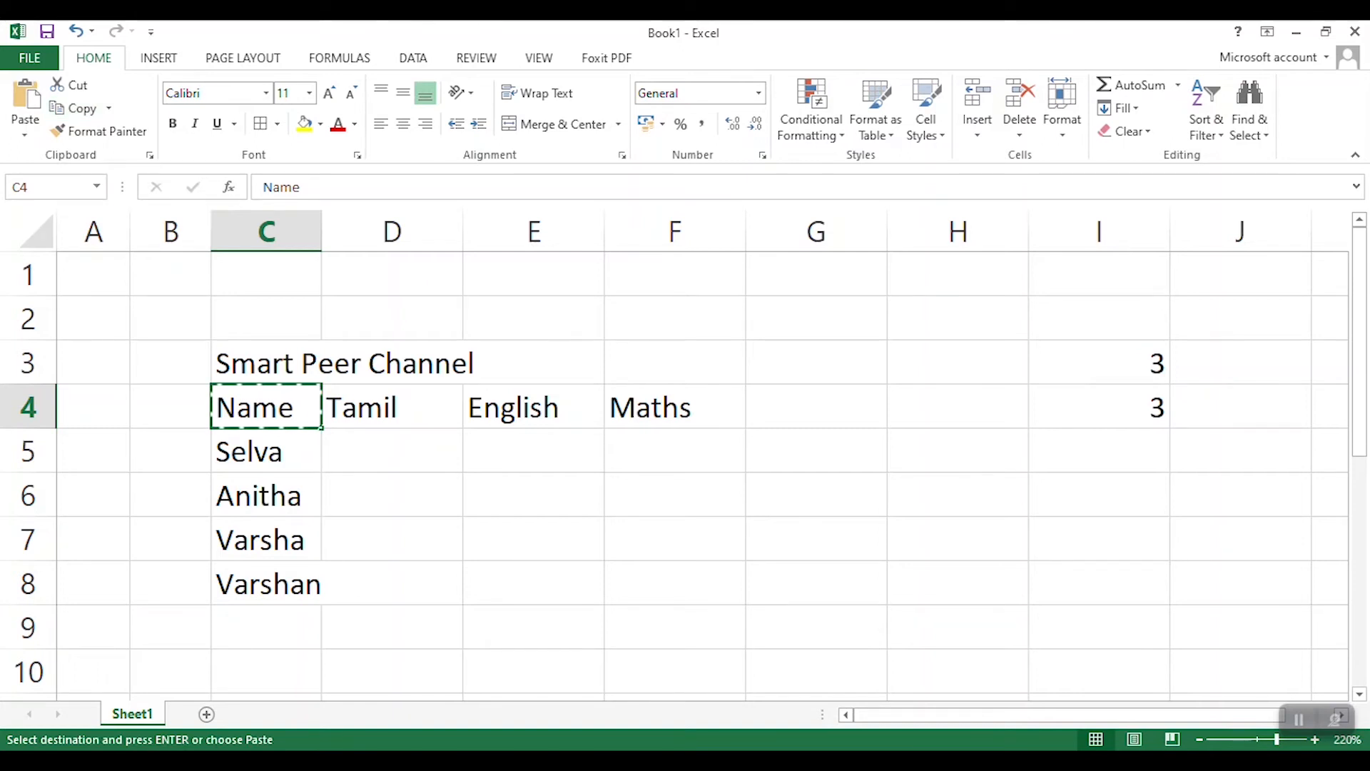
left_click(815, 407)
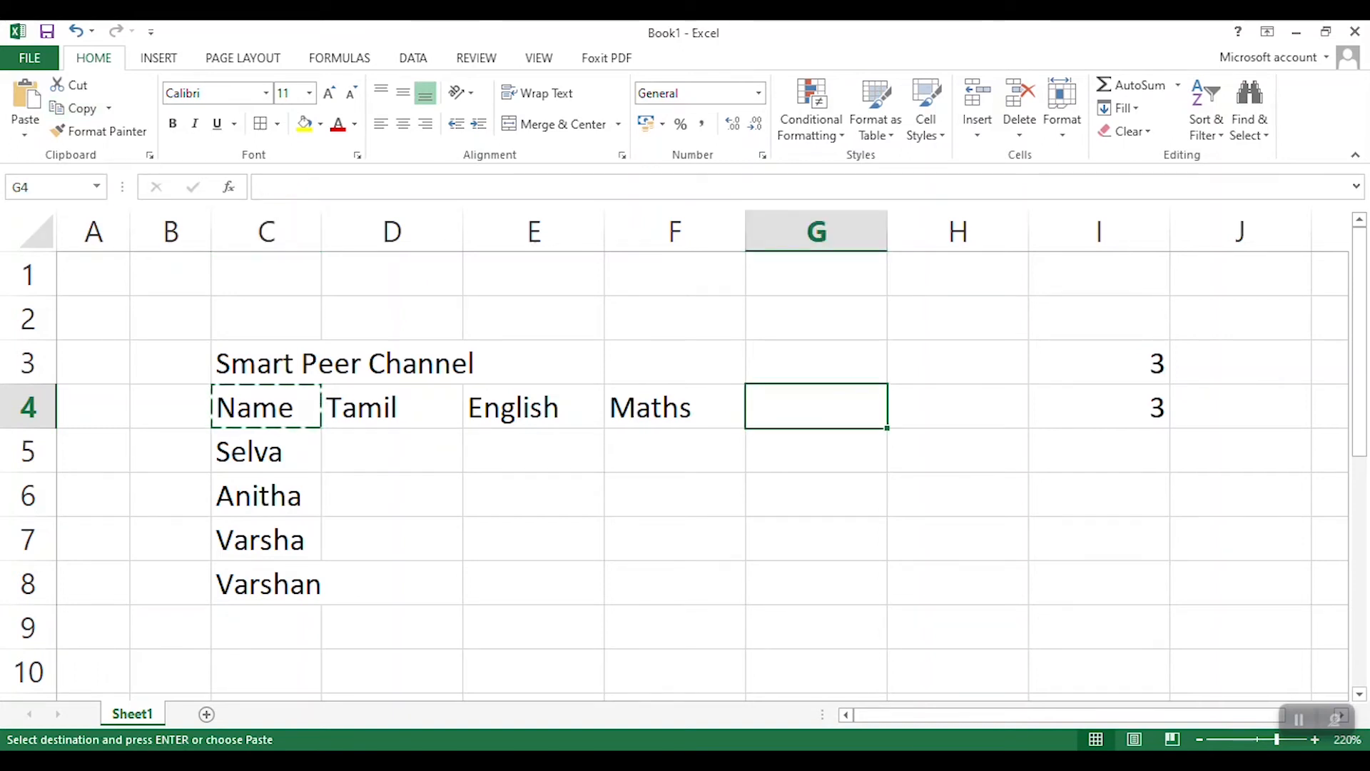
left_click(25, 96)
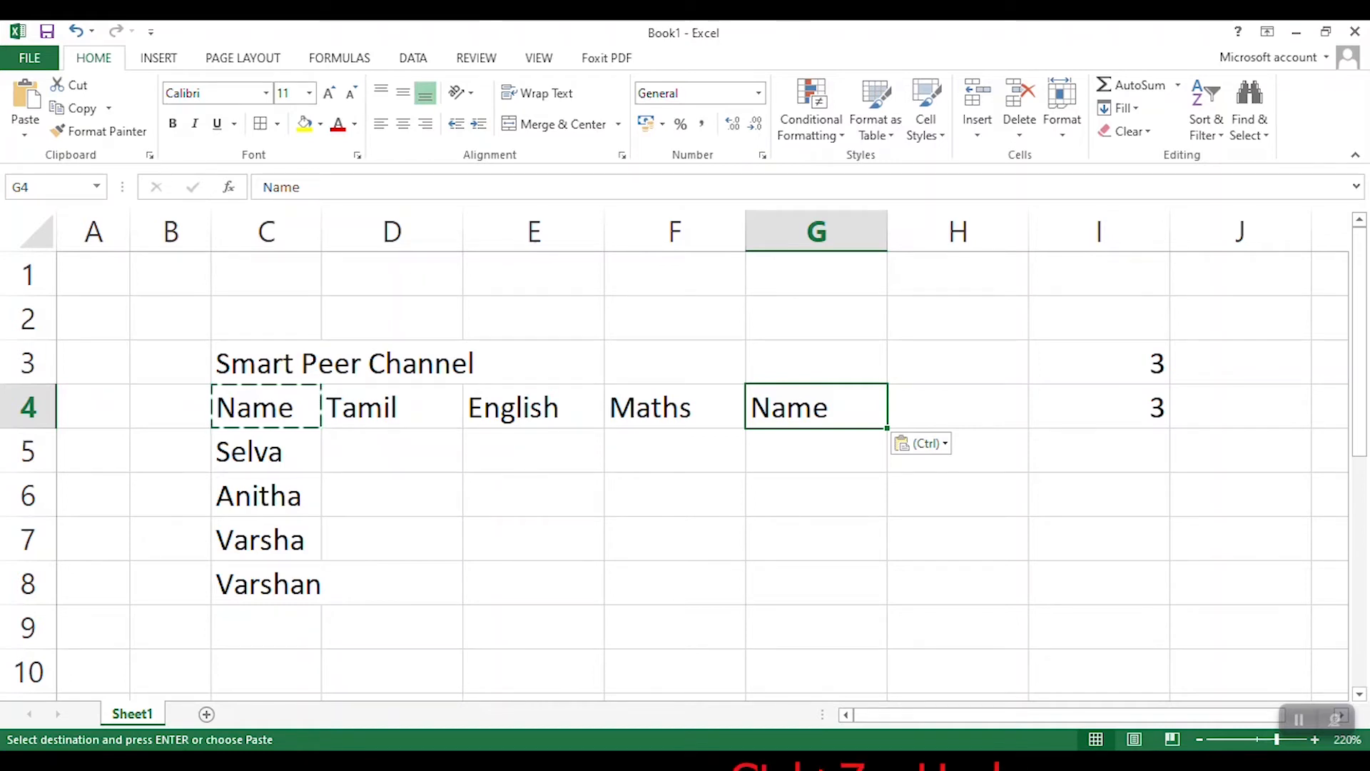
key("ctrl+z")
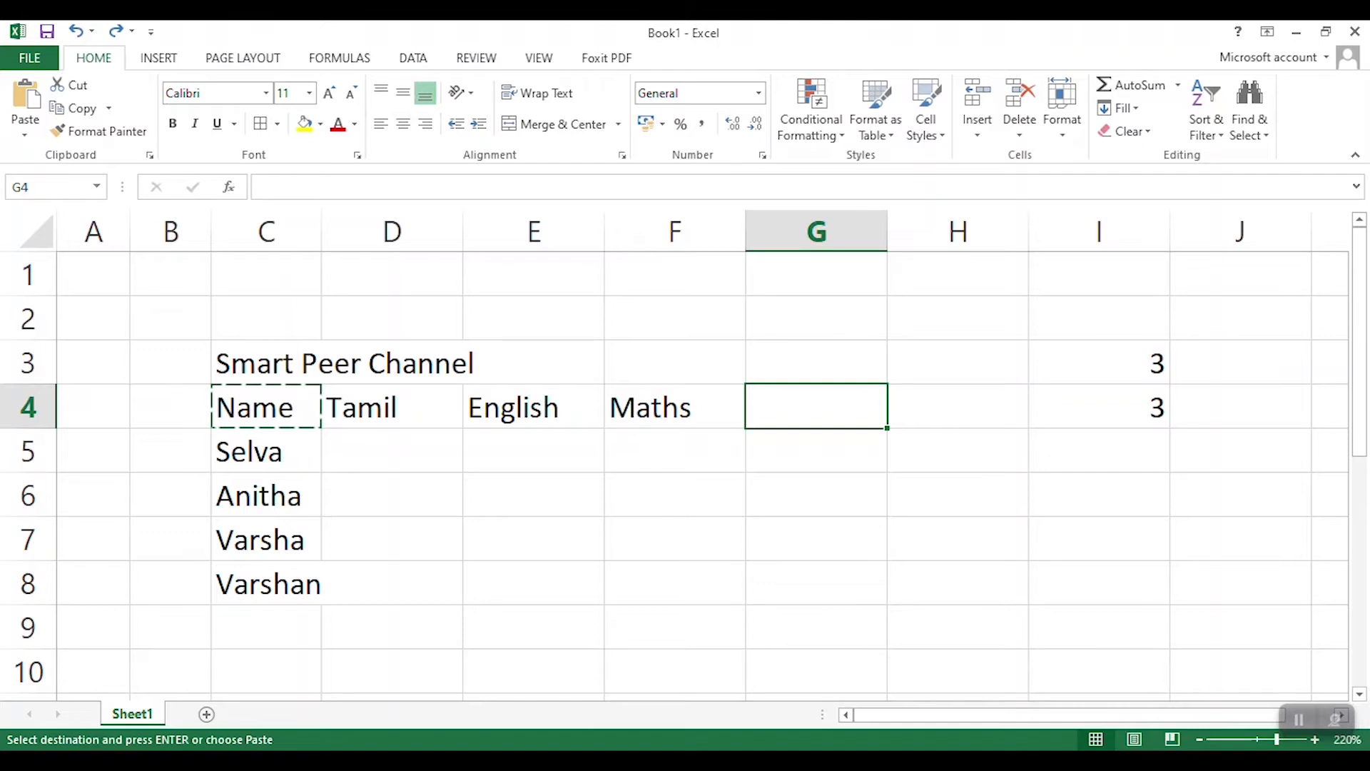
- Move the Name heading from C4 to G4 with cut and paste, and undo the move
left_click(266, 407)
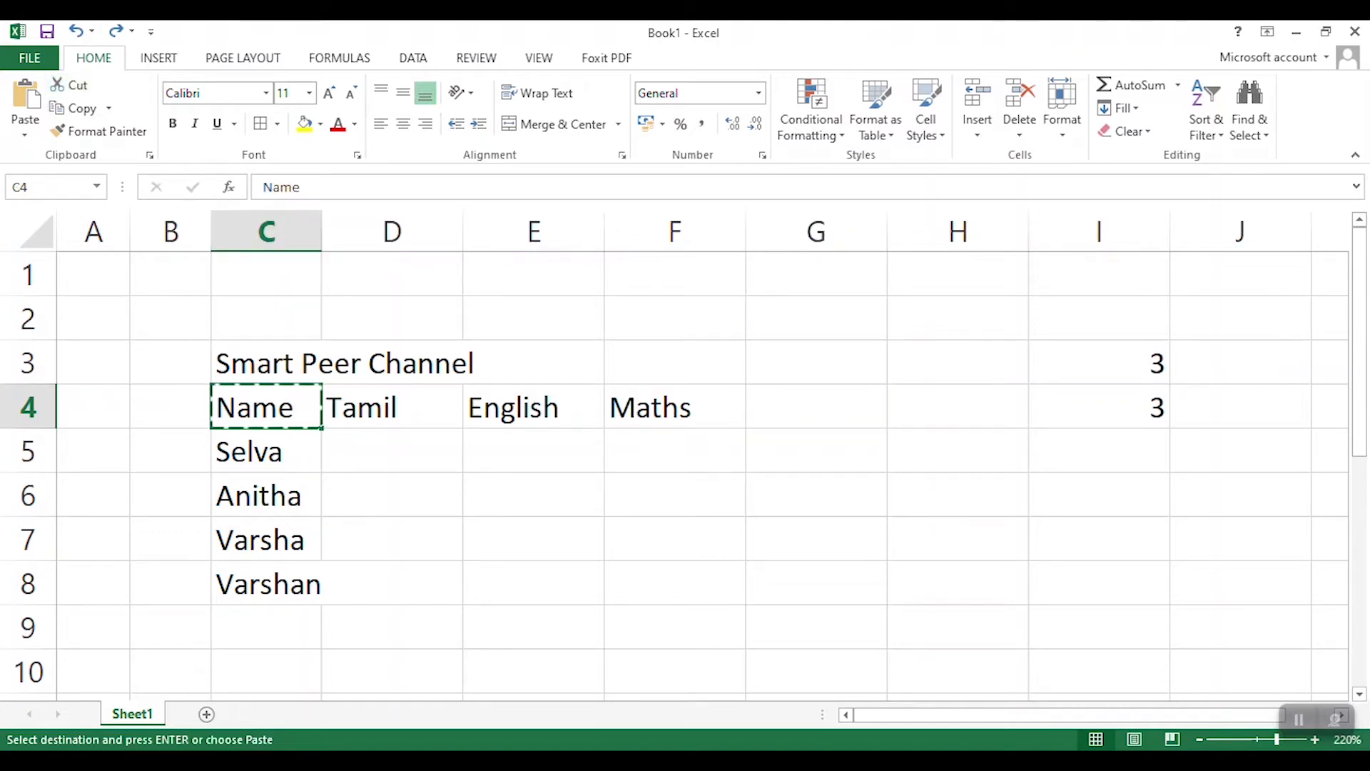
left_click(817, 408)
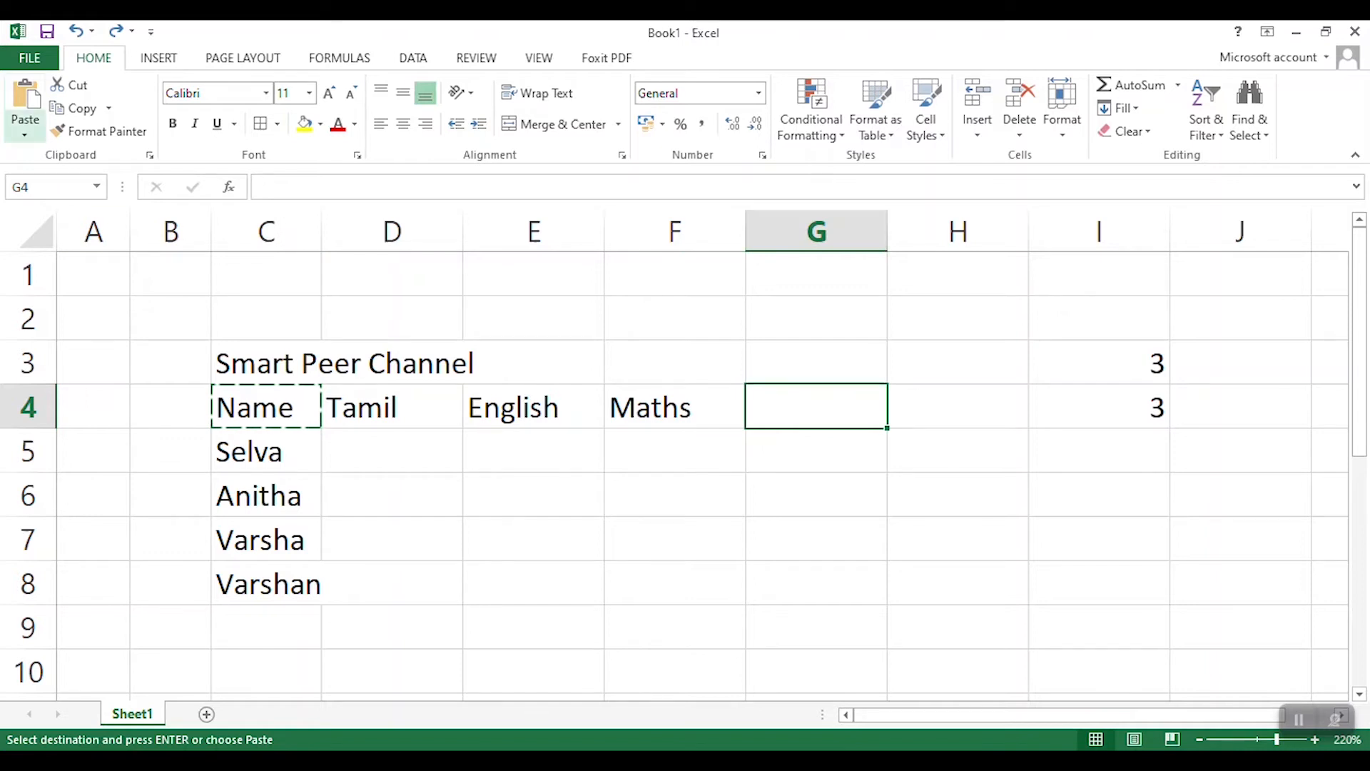
left_click(25, 100)
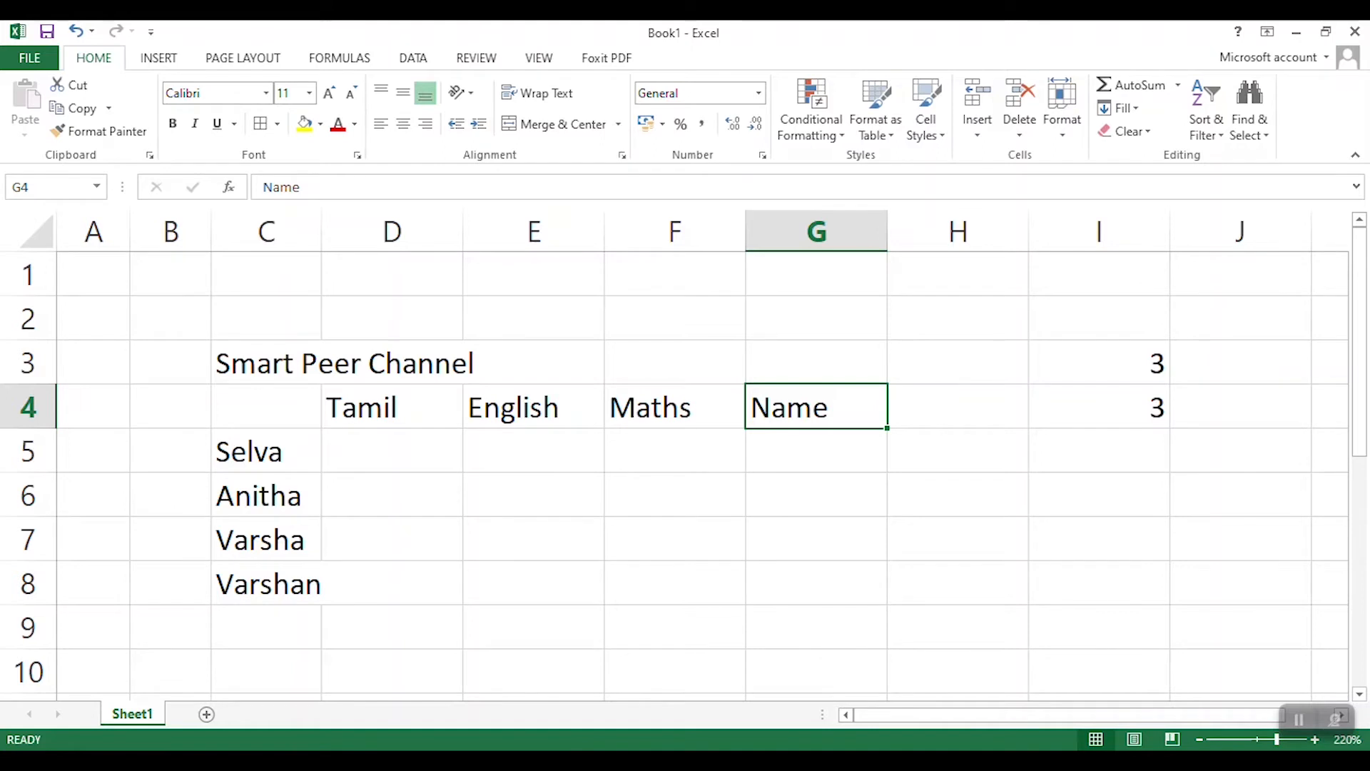
key("ctrl+z")
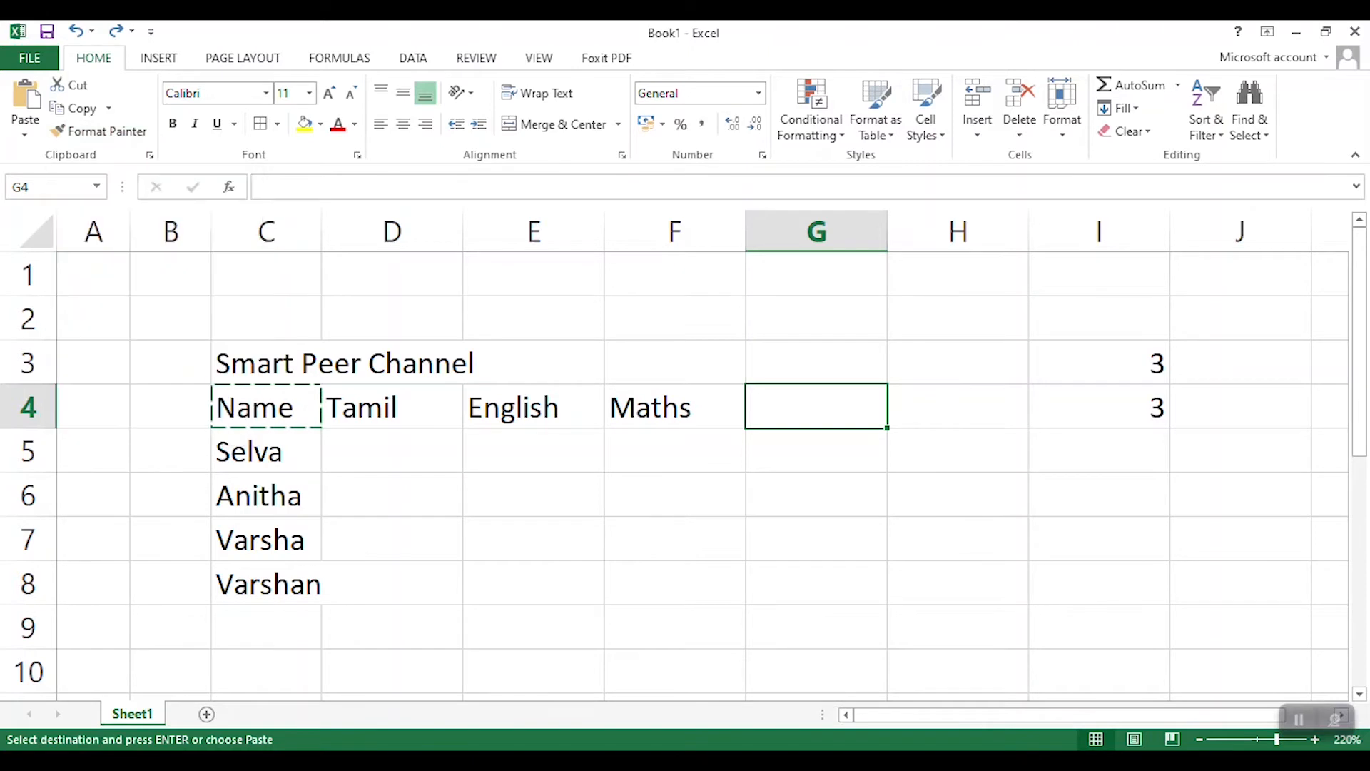
- Format the Name heading in C4 with the Algerian font and a yellow fill
left_click(266, 407)
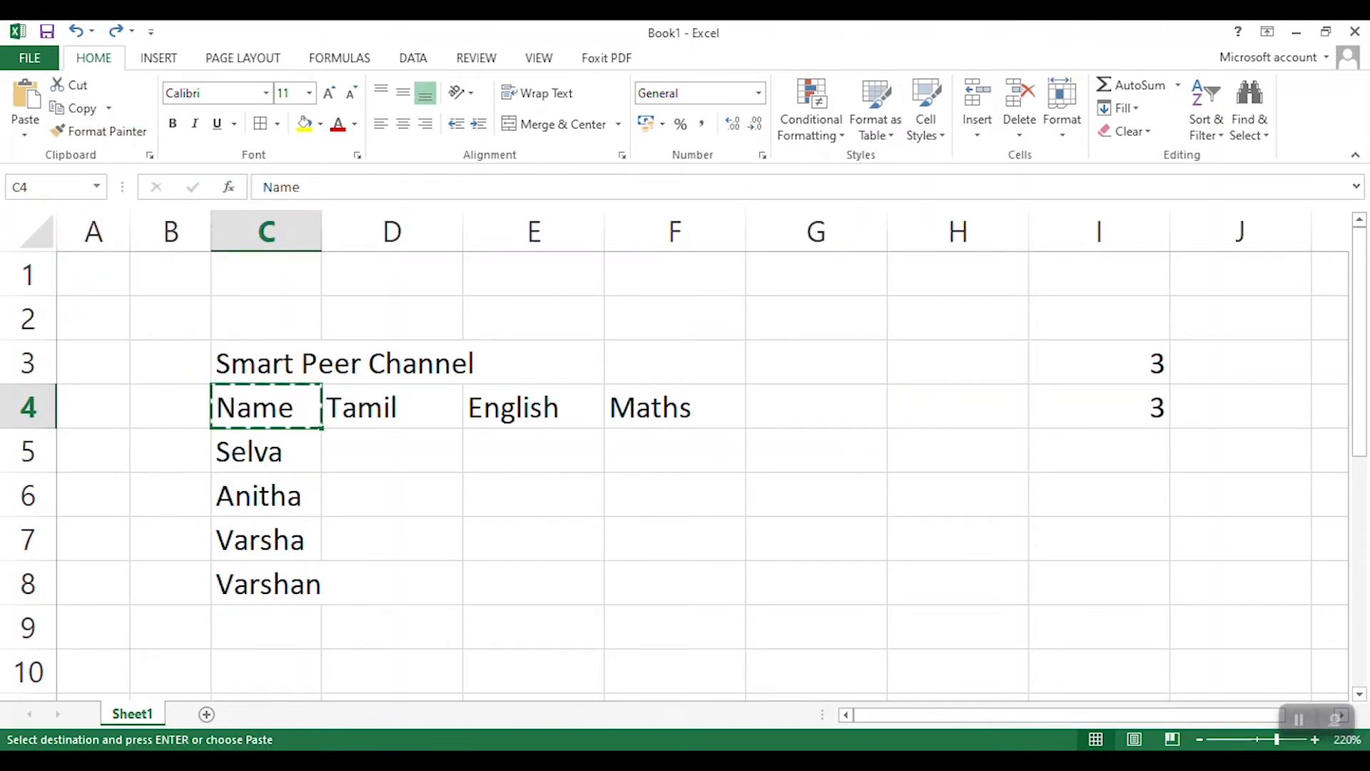
left_click(266, 93)
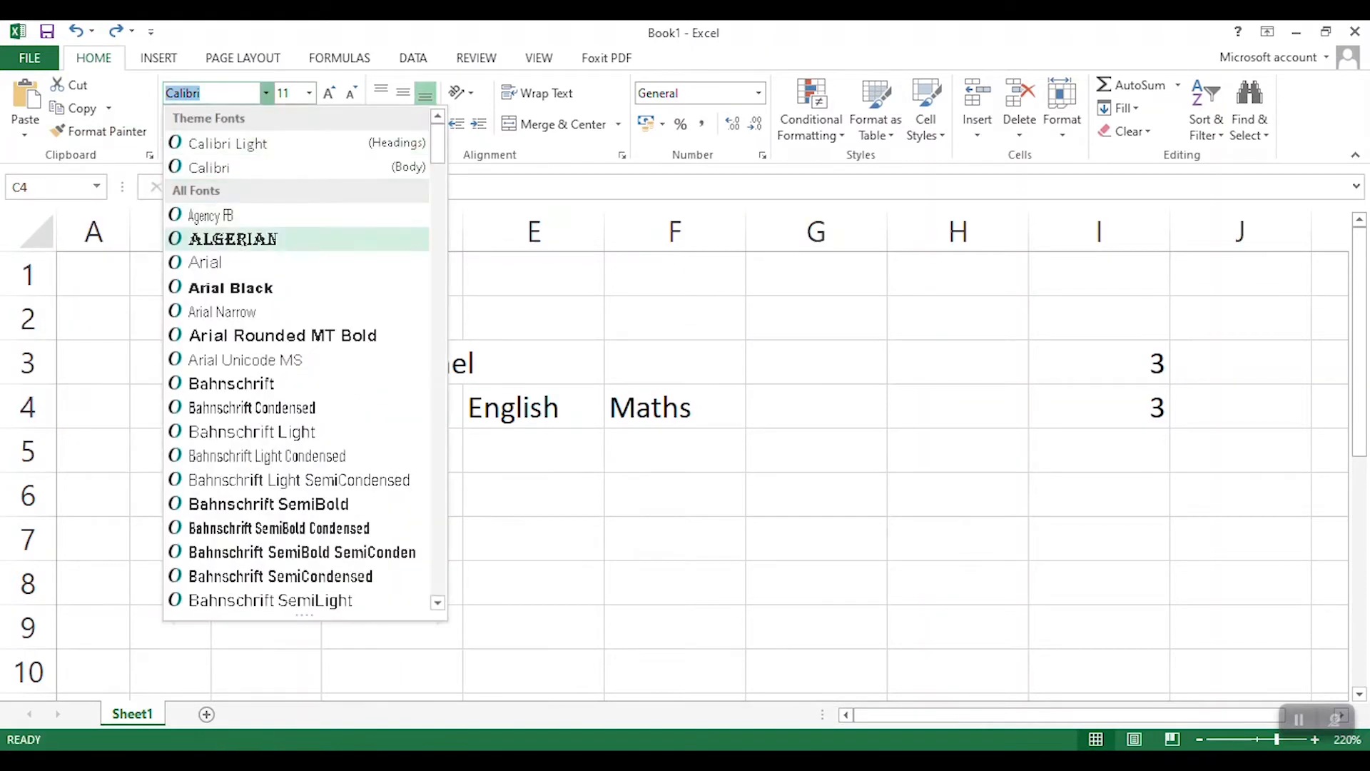
left_click(274, 239)
left_click(305, 123)
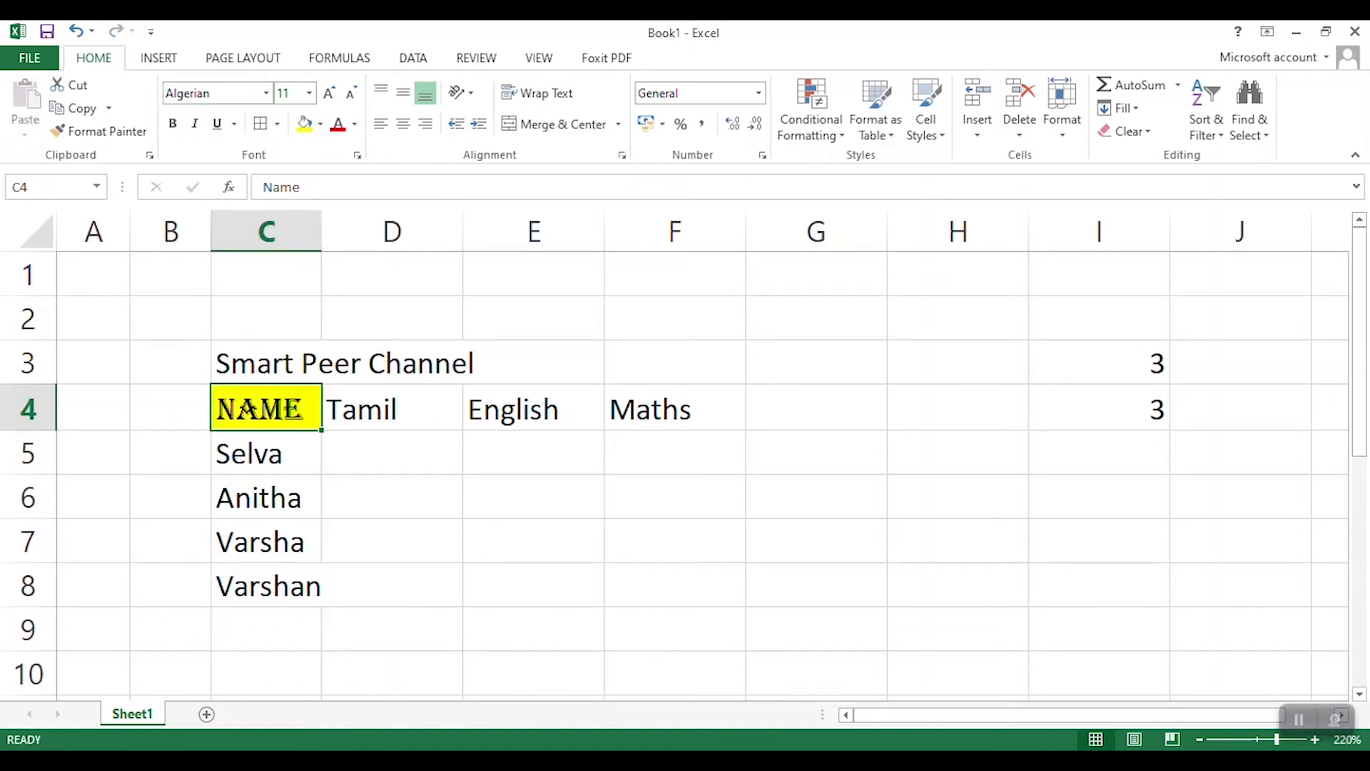
- Apply the Name heading's formatting to the Maths heading in F4 with Format Painter, and undo it
left_click(675, 408)
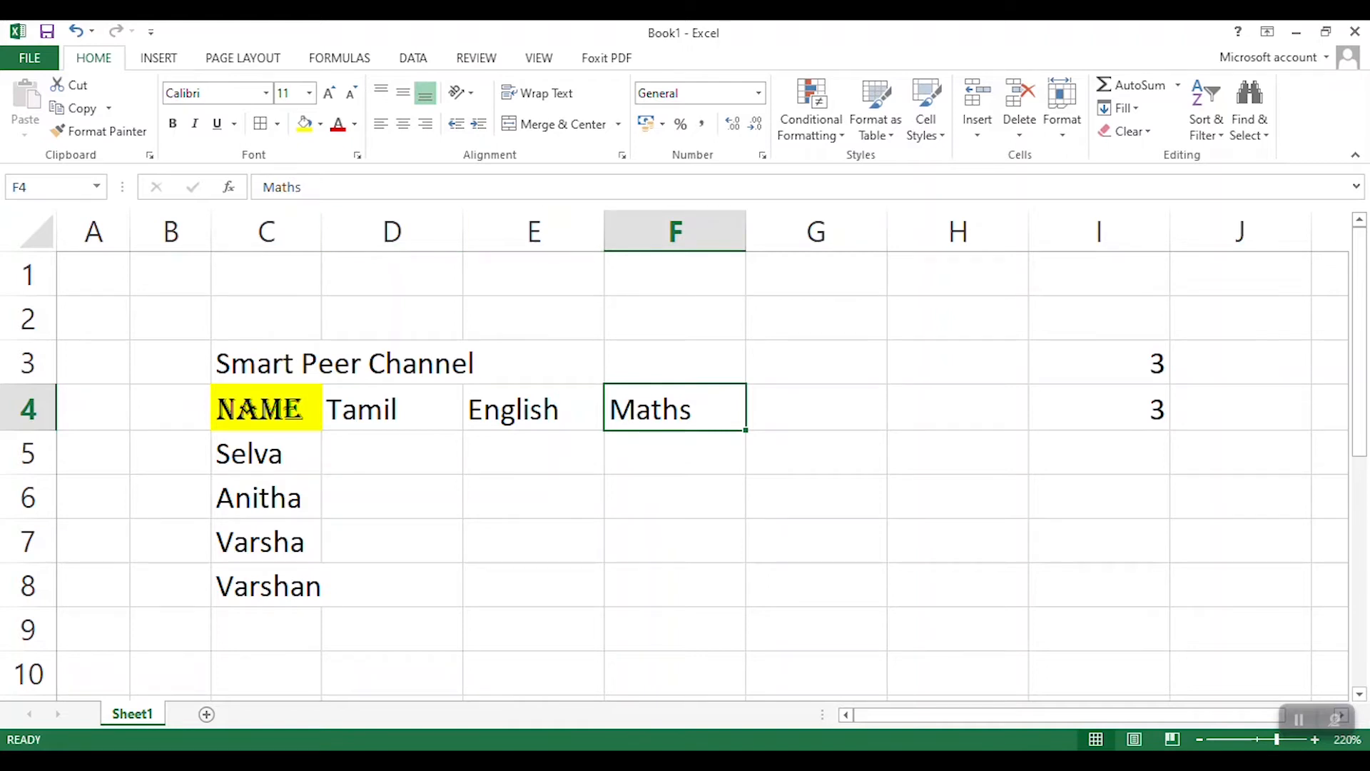
left_click(266, 408)
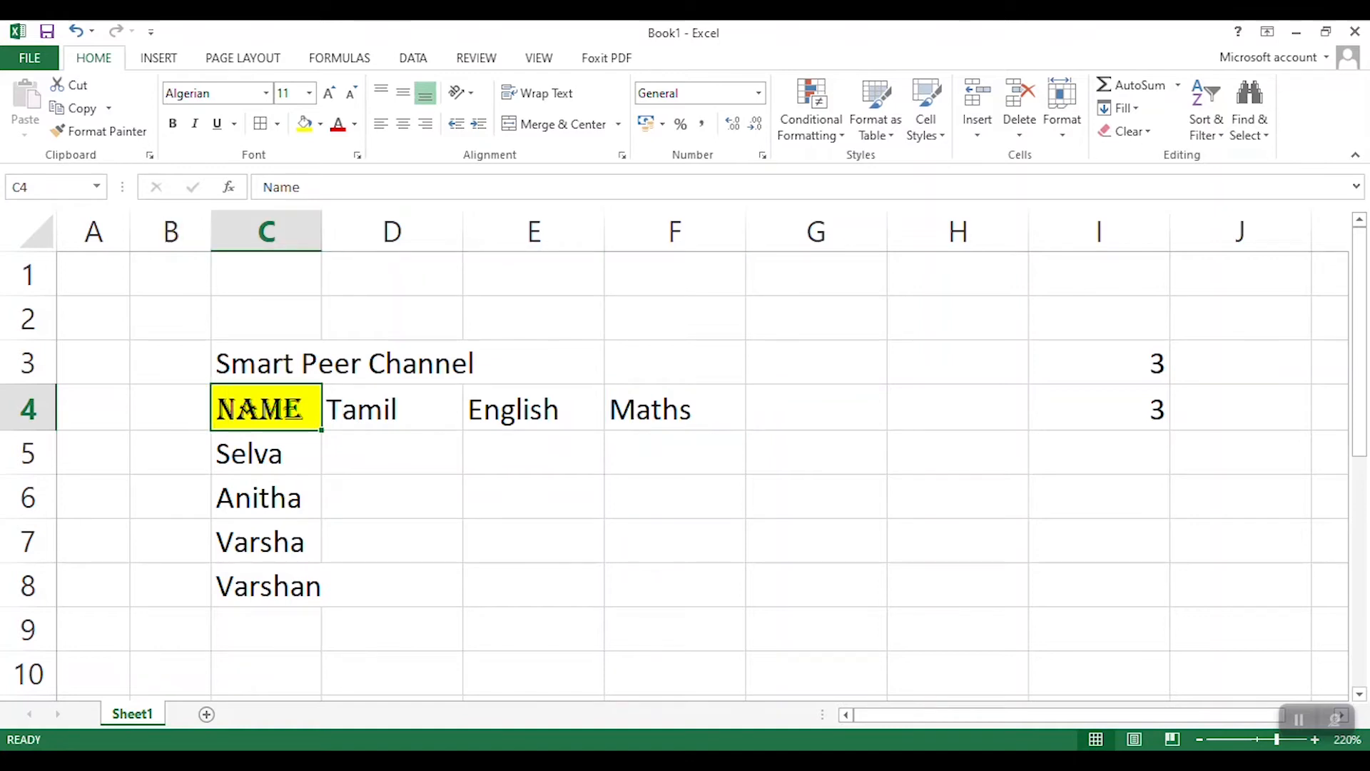
left_click(100, 131)
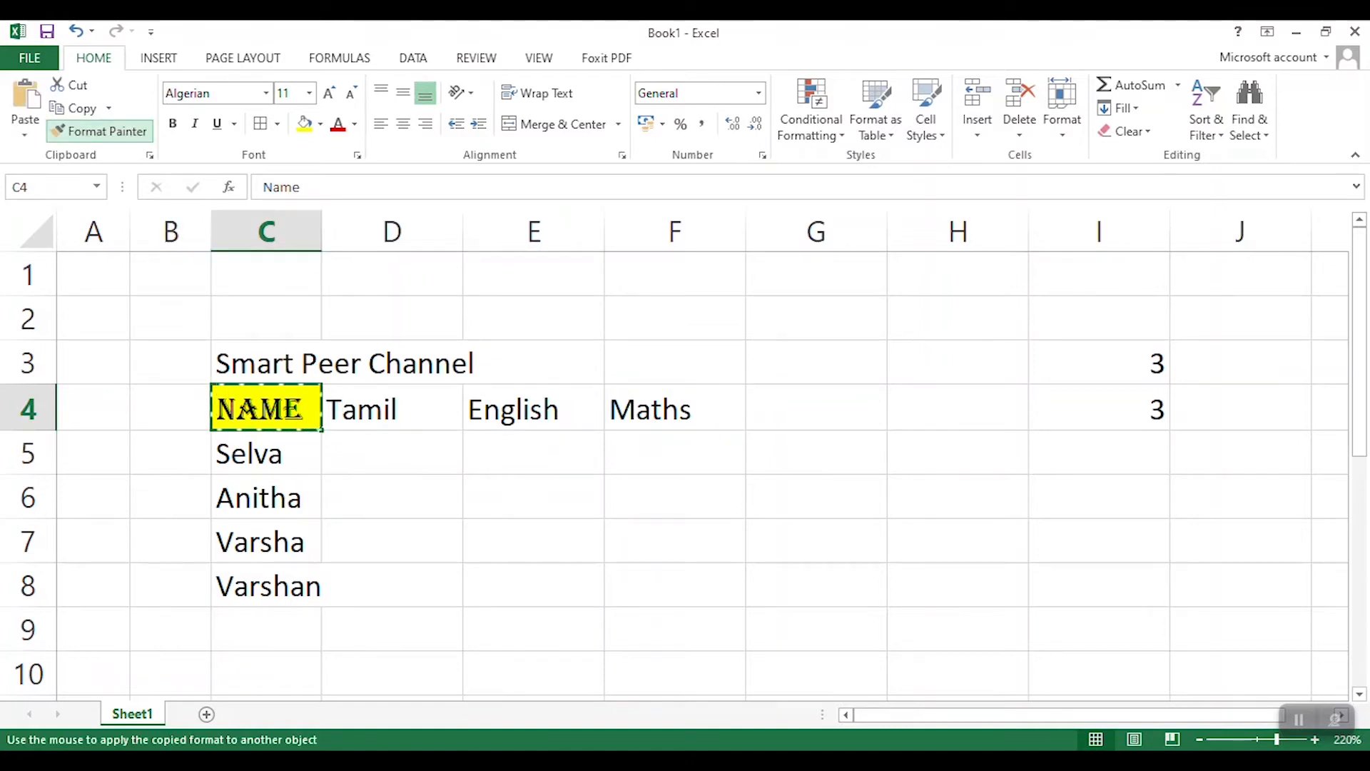
left_click(671, 408)
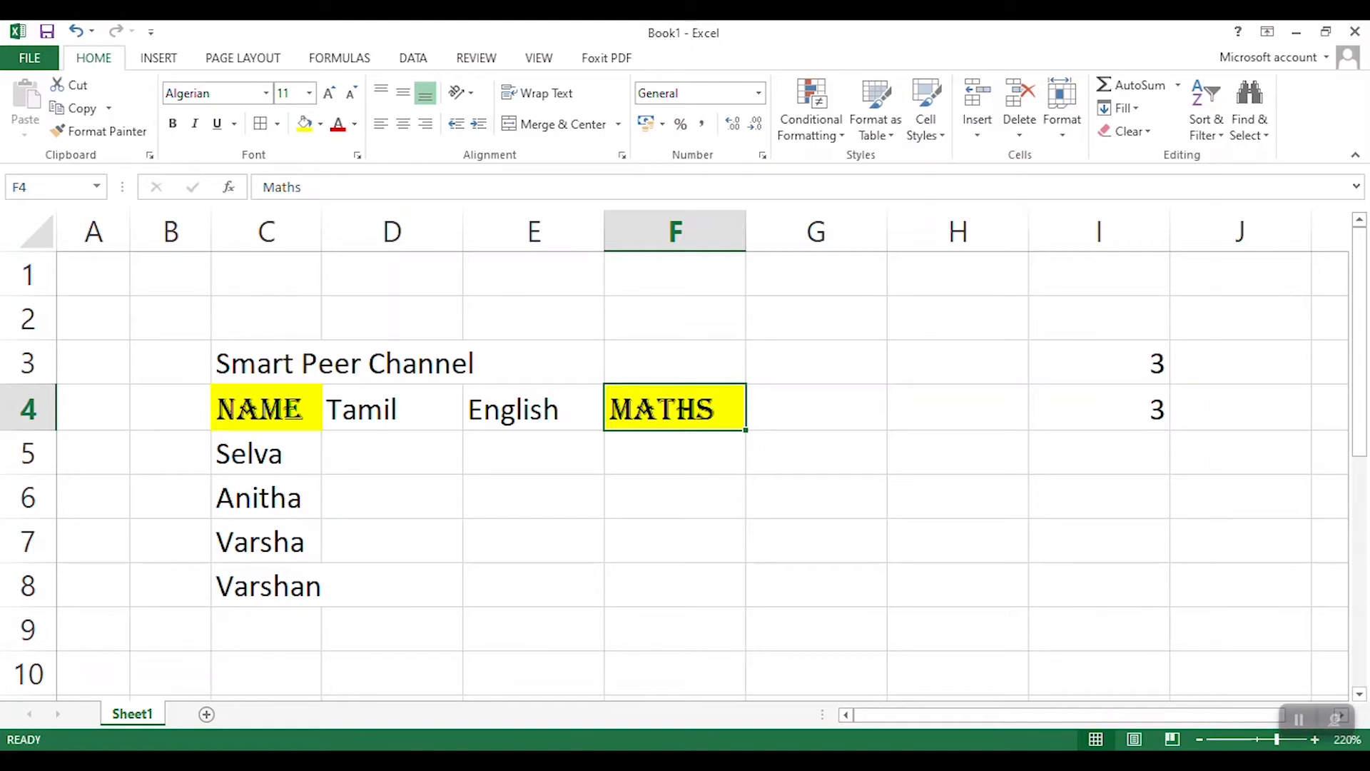
key("ctrl+z")
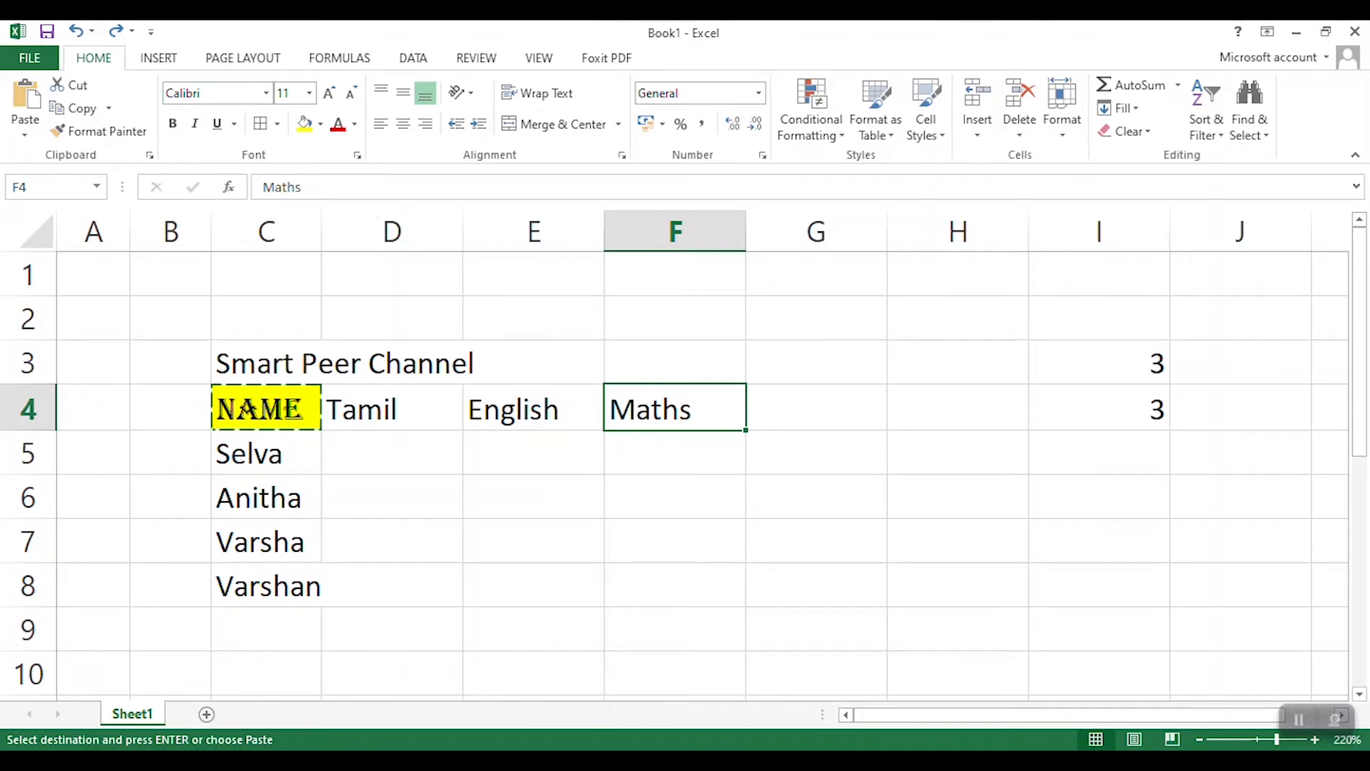
- Preview several fonts on the Maths heading in F4 and set it to Arial Black
key("Left")
key("Left")
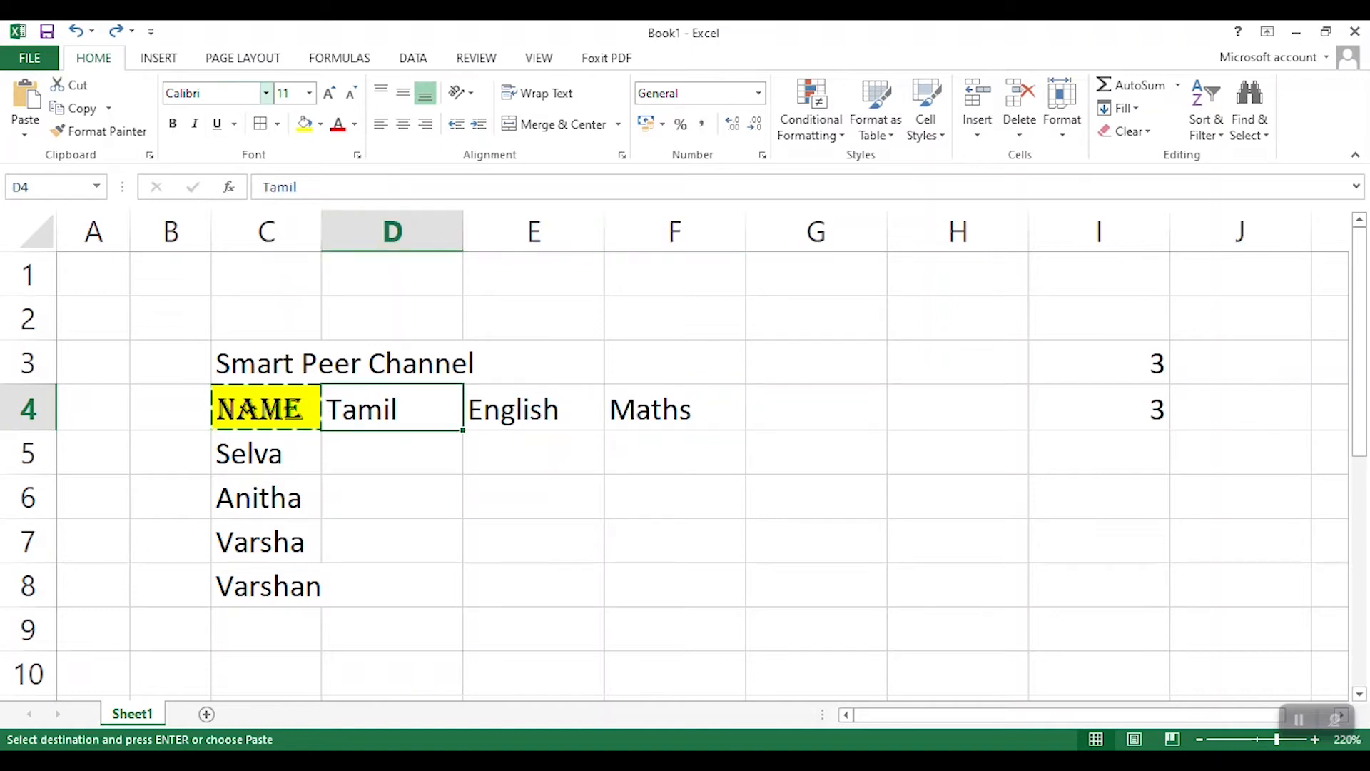
left_click(674, 409)
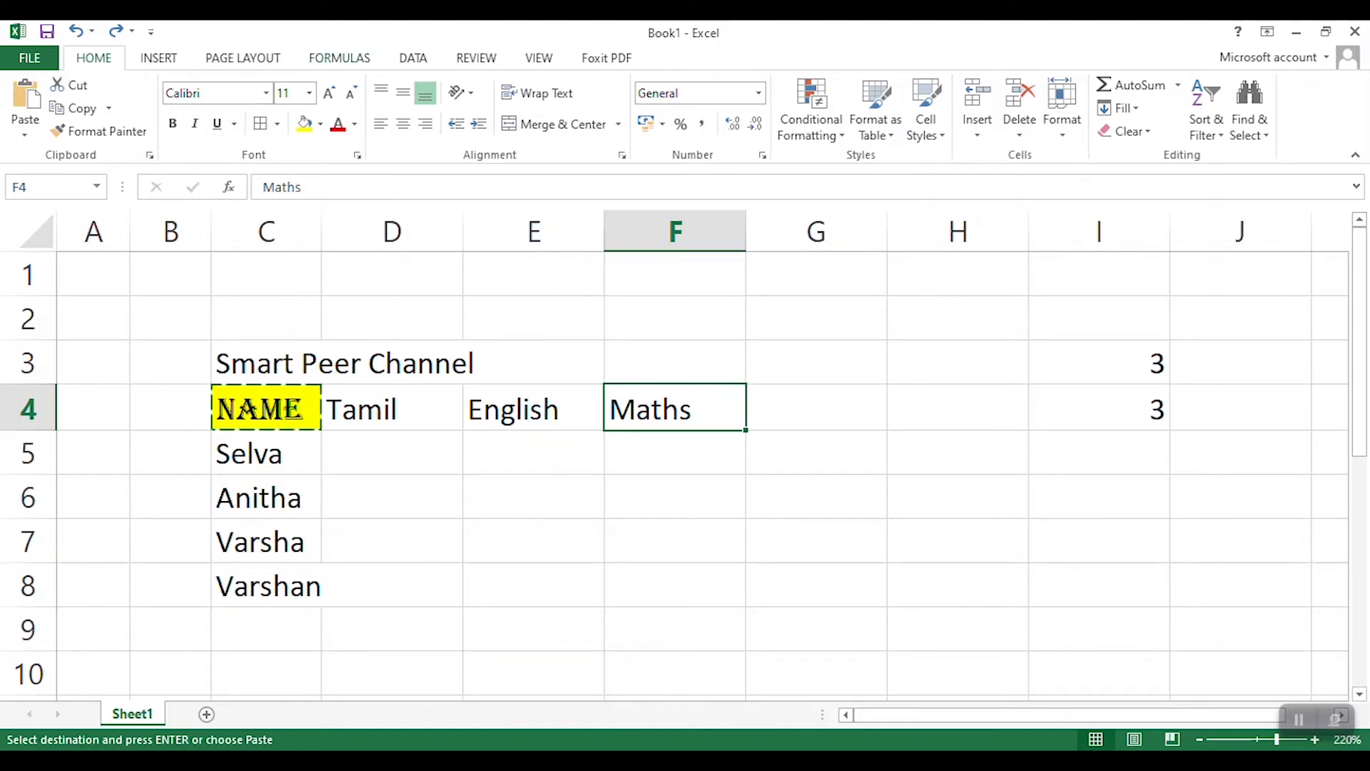
left_click(265, 93)
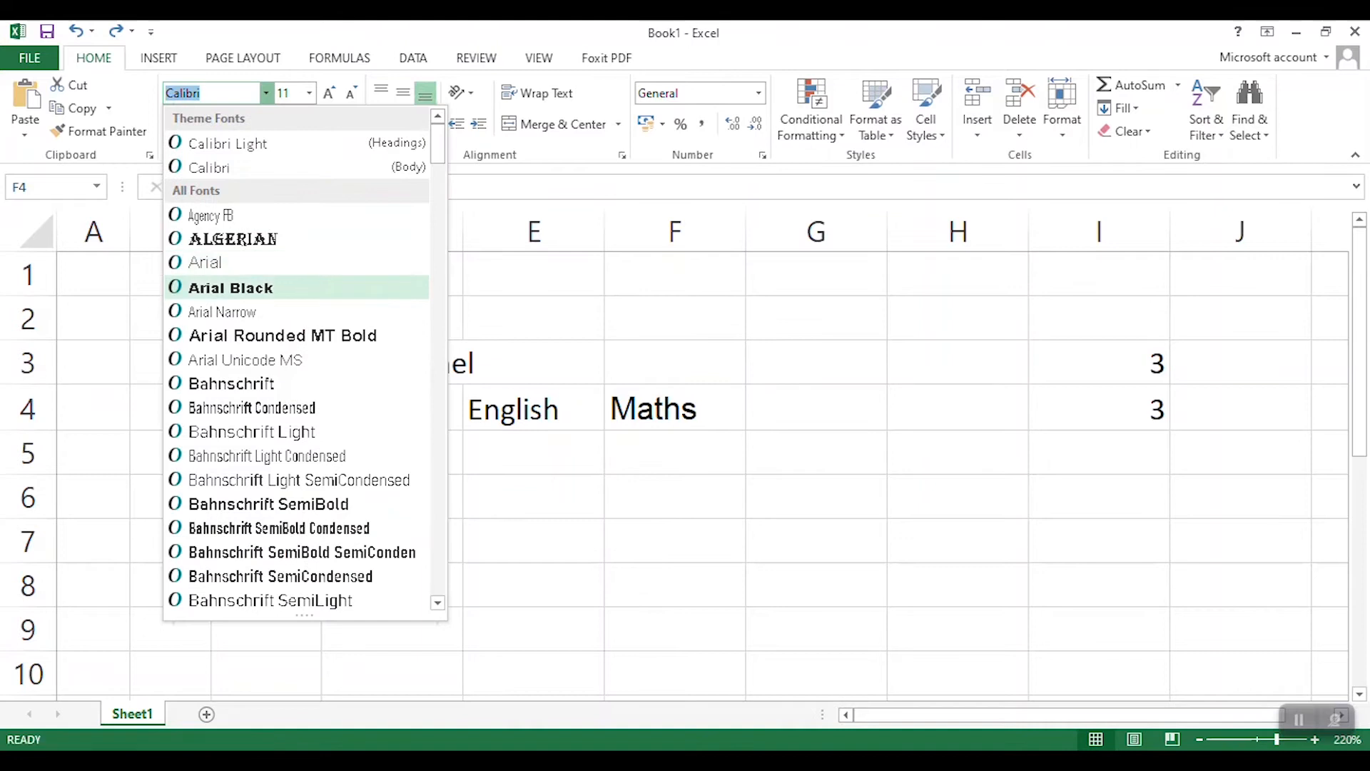
key("Up")
key("Up")
key("Down")
key("Down")
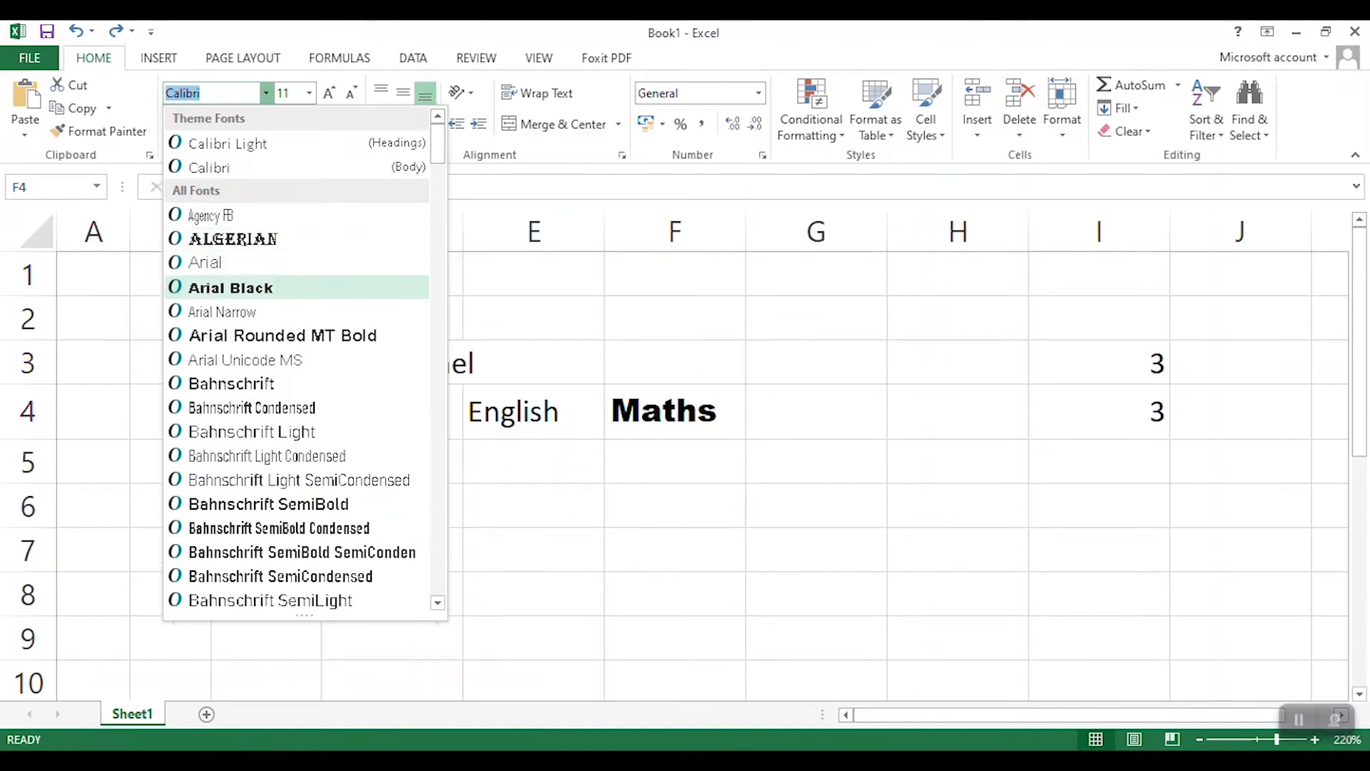
key("Down")
key("Down")
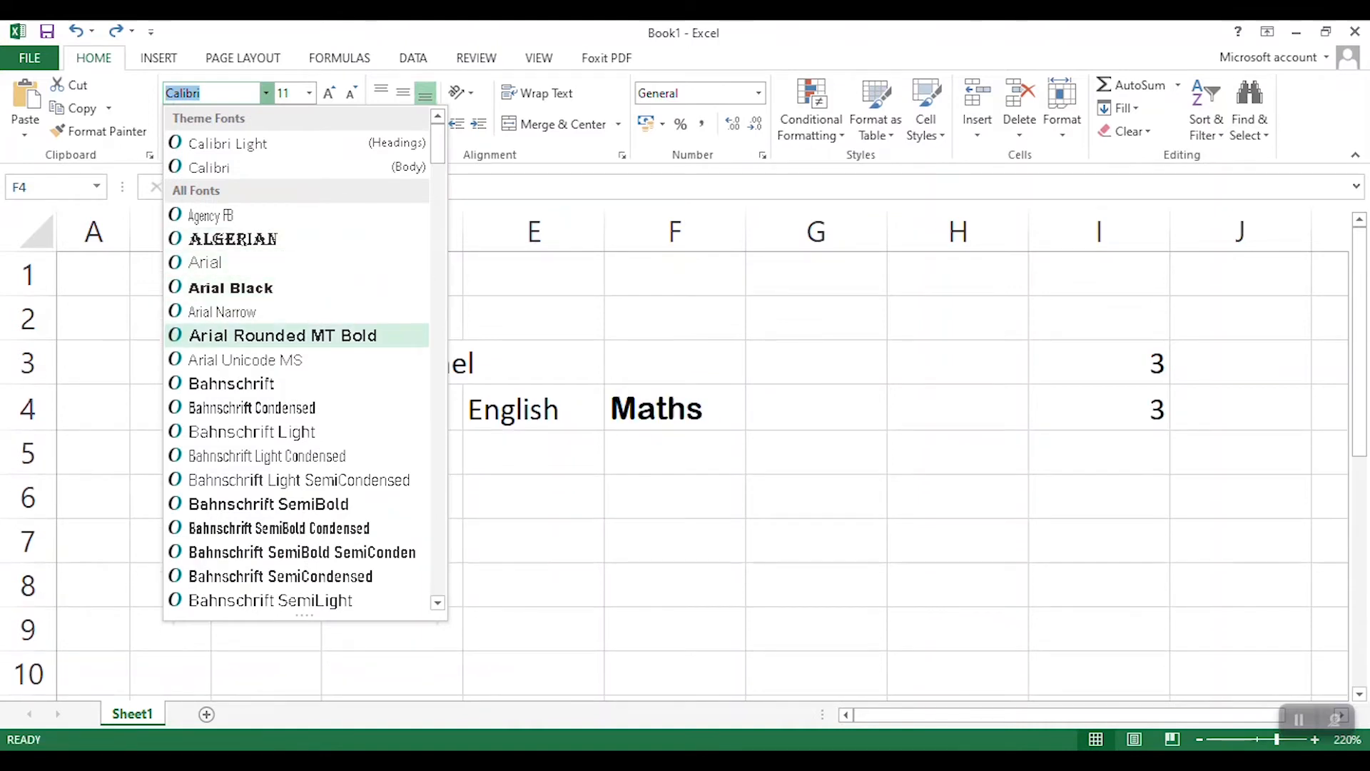
key("Up")
key("Up")
key("Return")
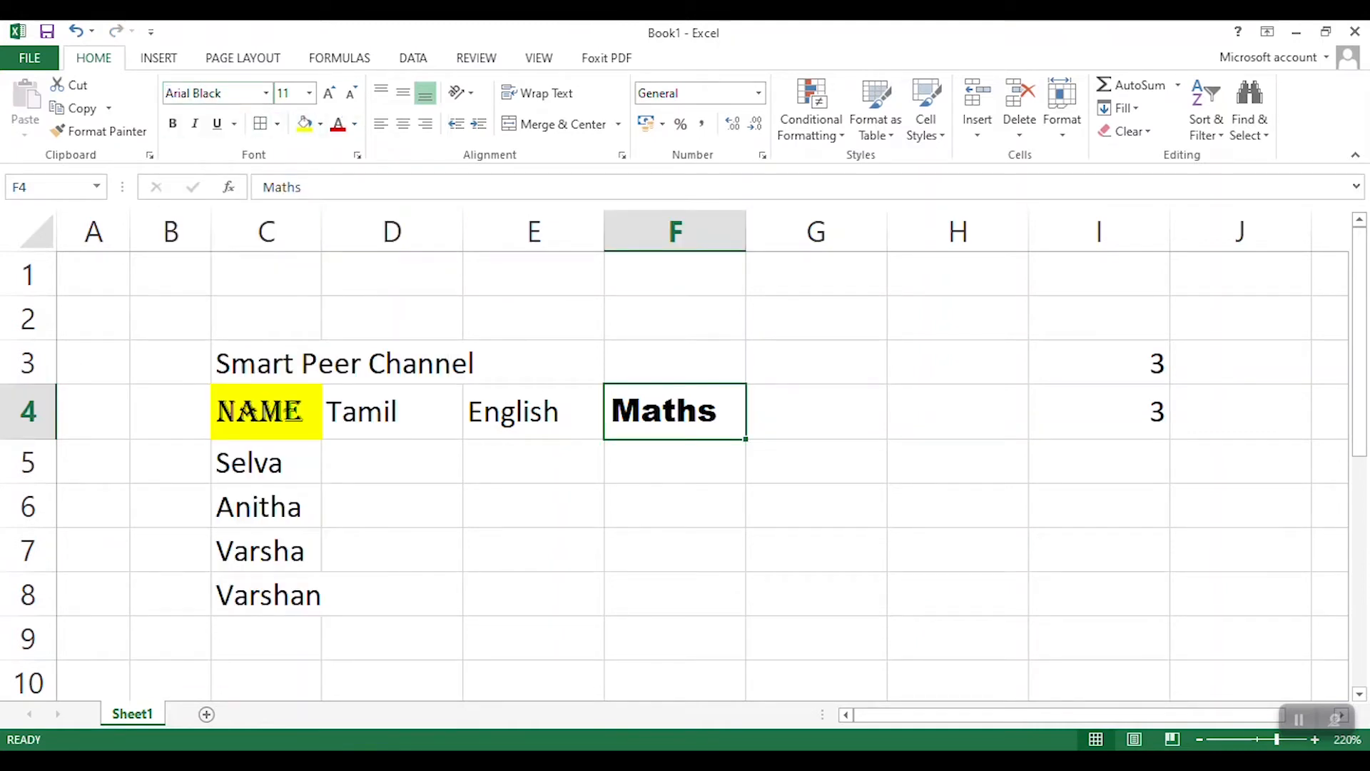
key("ctrl+b")
- Make the Tamil heading in D4 bold, italic and underlined
left_click(391, 411)
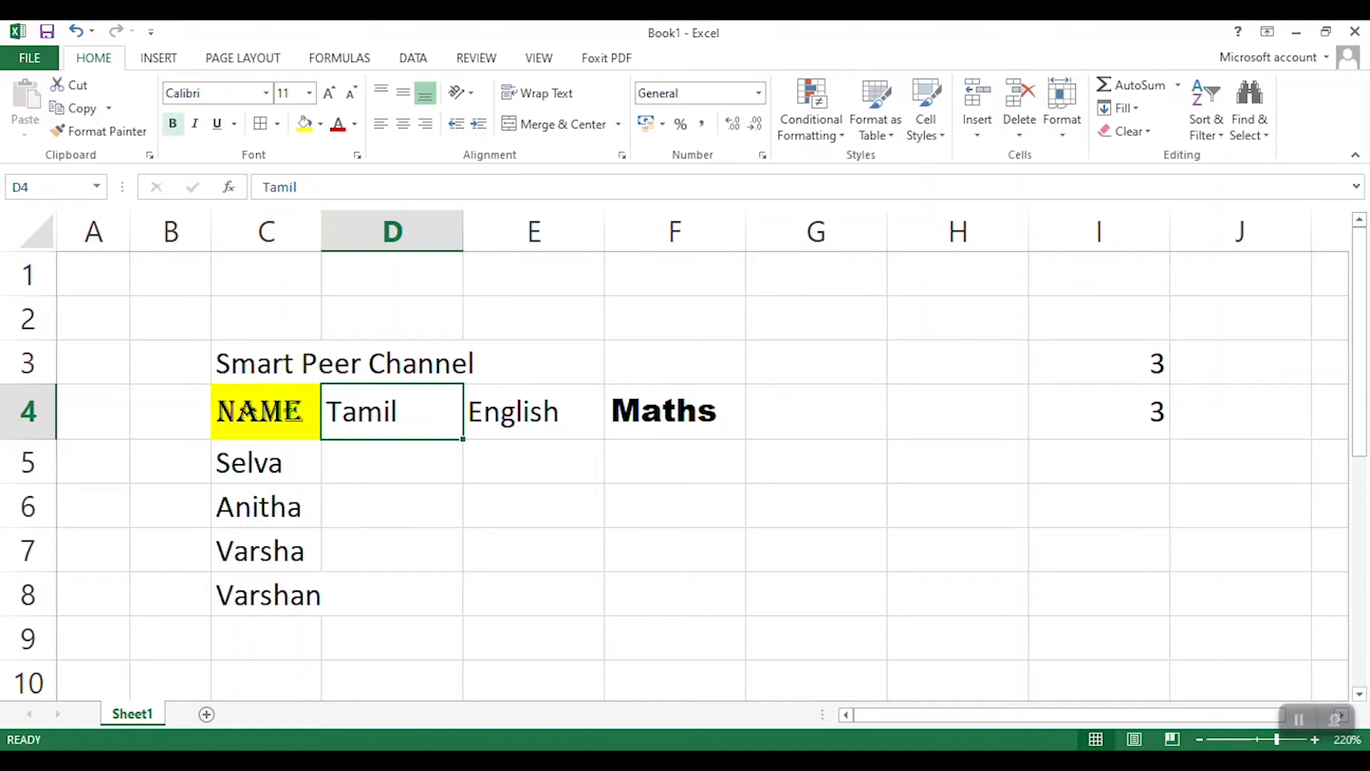
key("ctrl+b")
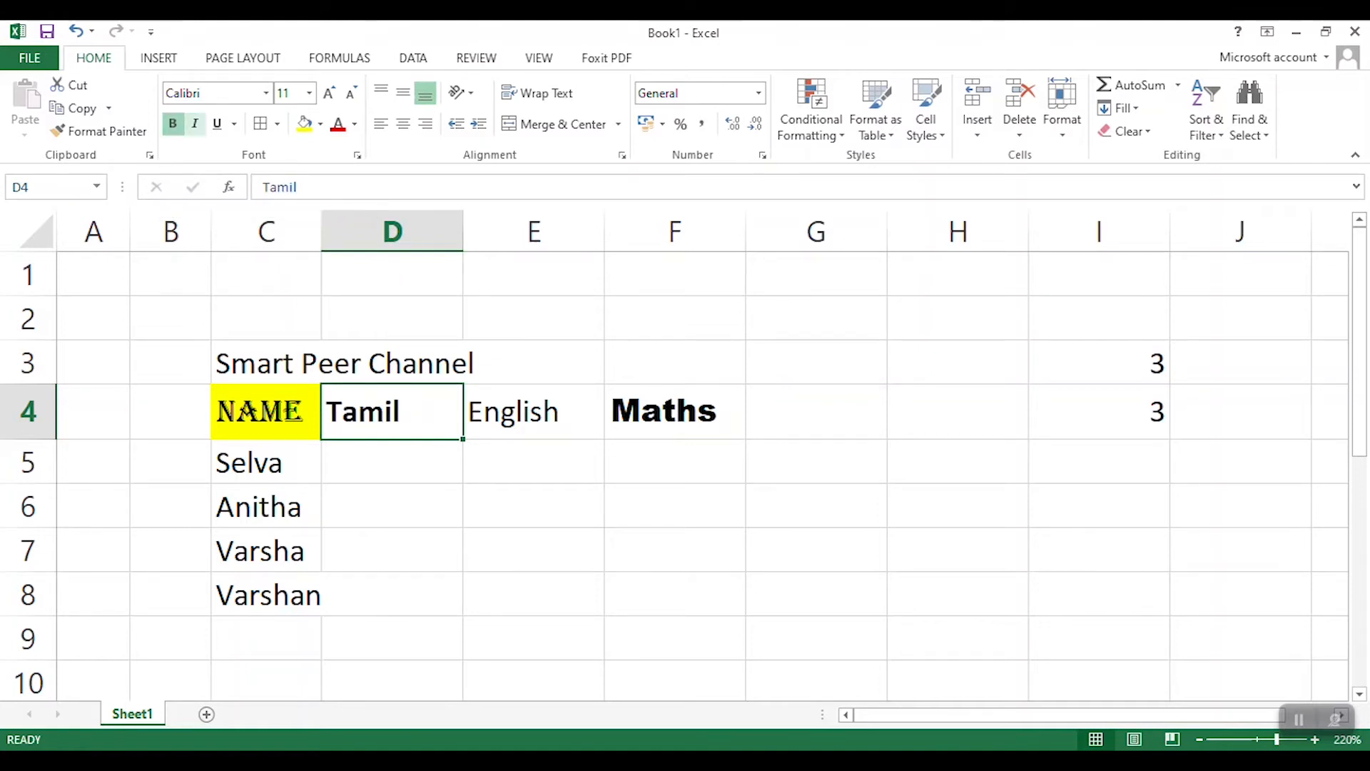
left_click(194, 123)
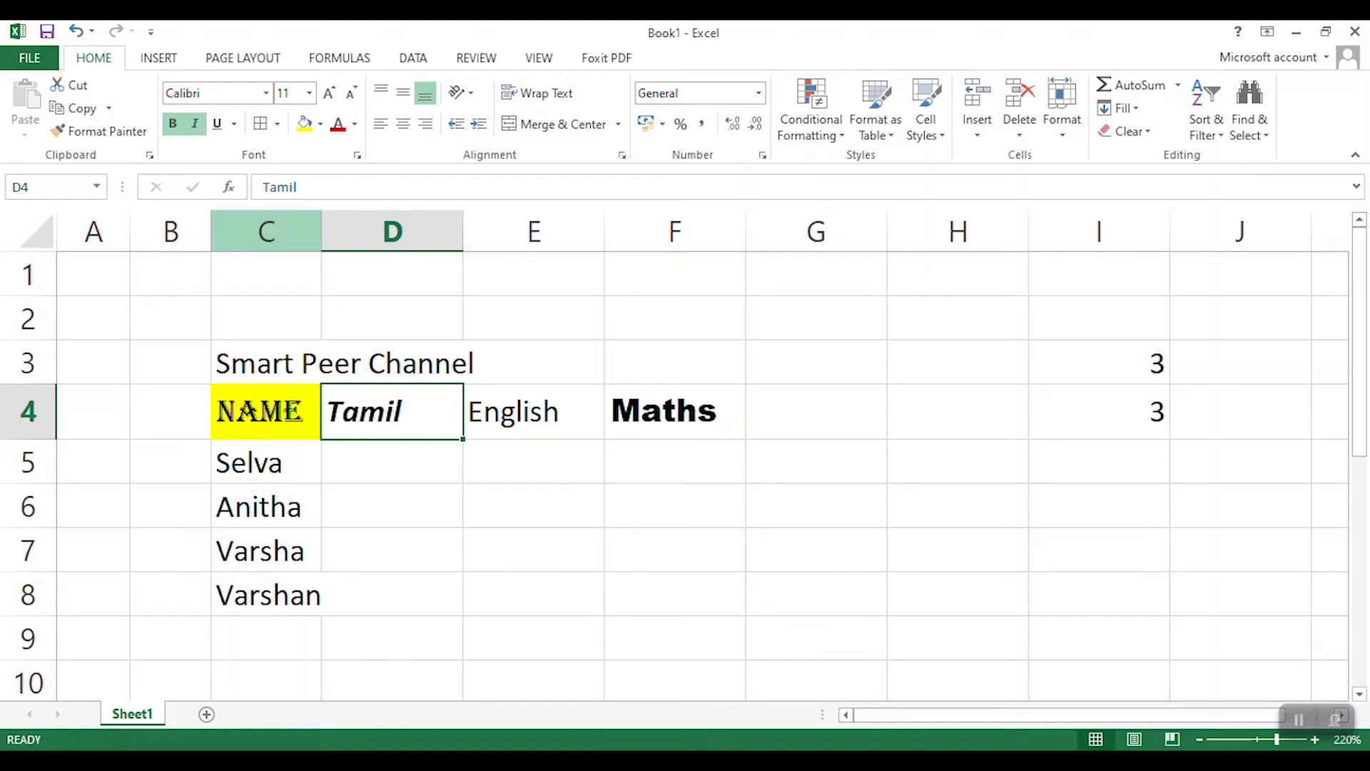
left_click(217, 123)
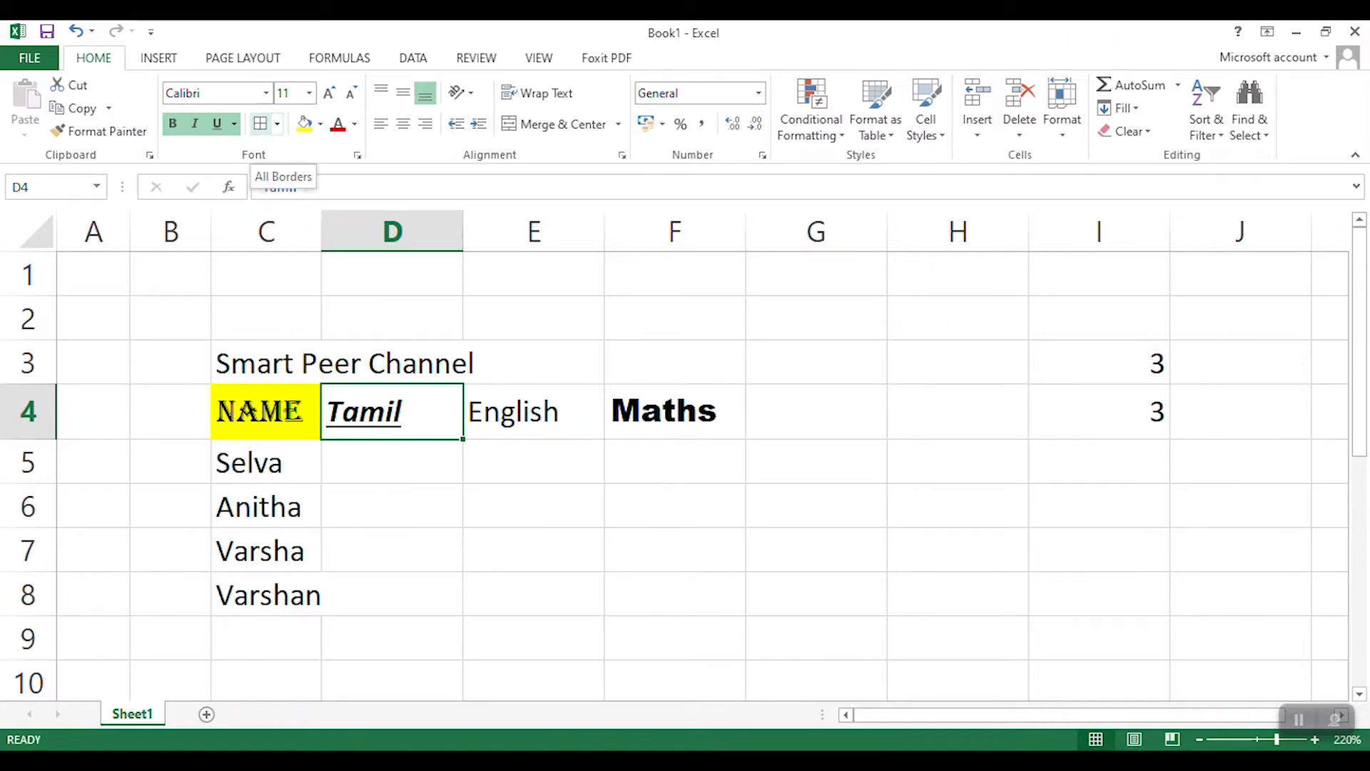
- Apply All Borders to the table range C4:F8 and check the other available border styles
left_click_drag(264, 411, 714, 601)
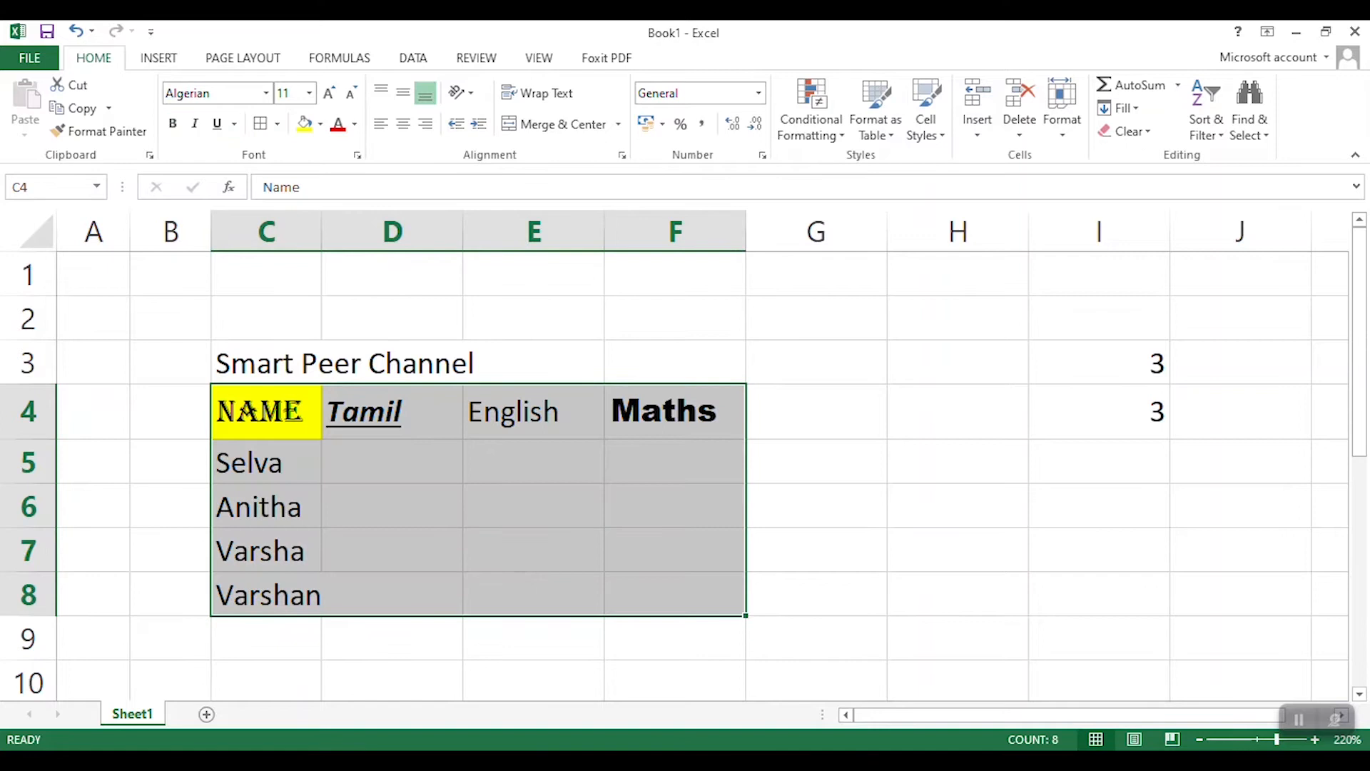
left_click(261, 124)
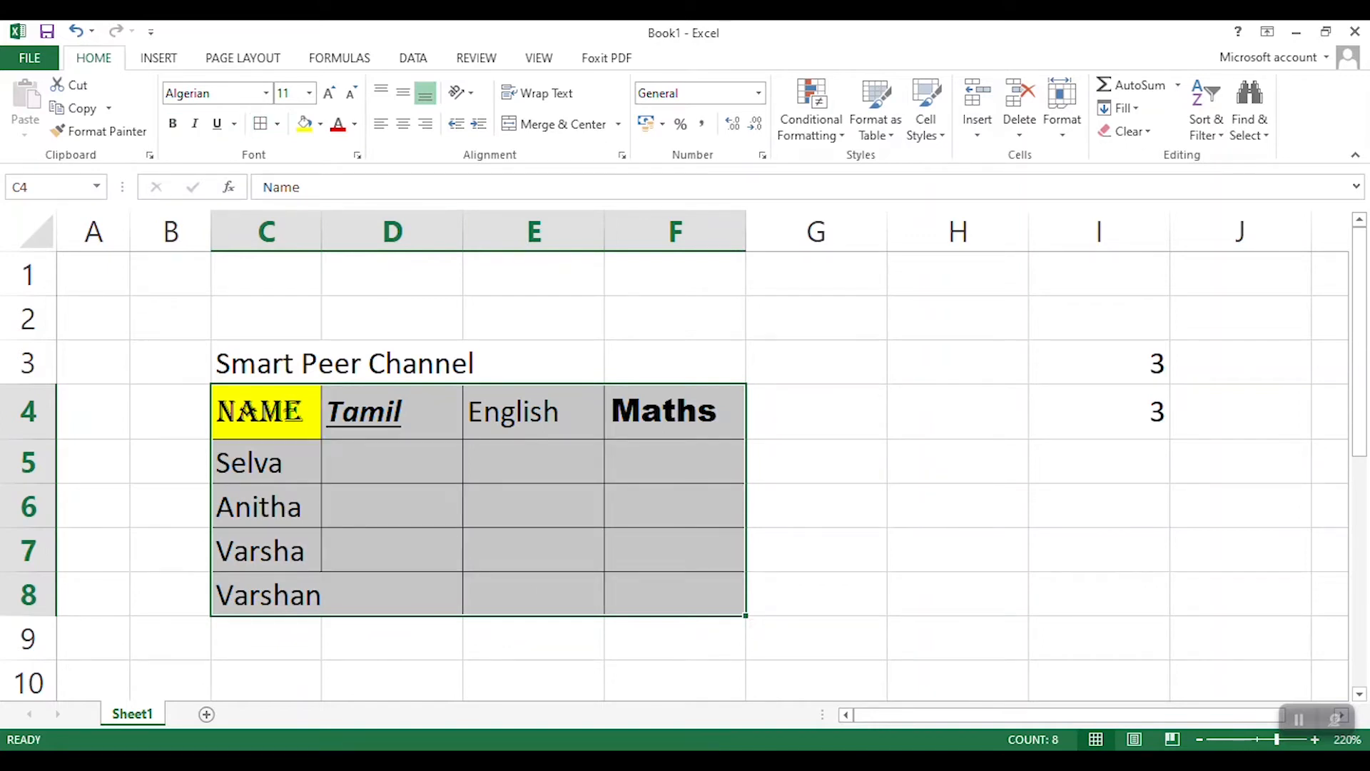
left_click(277, 124)
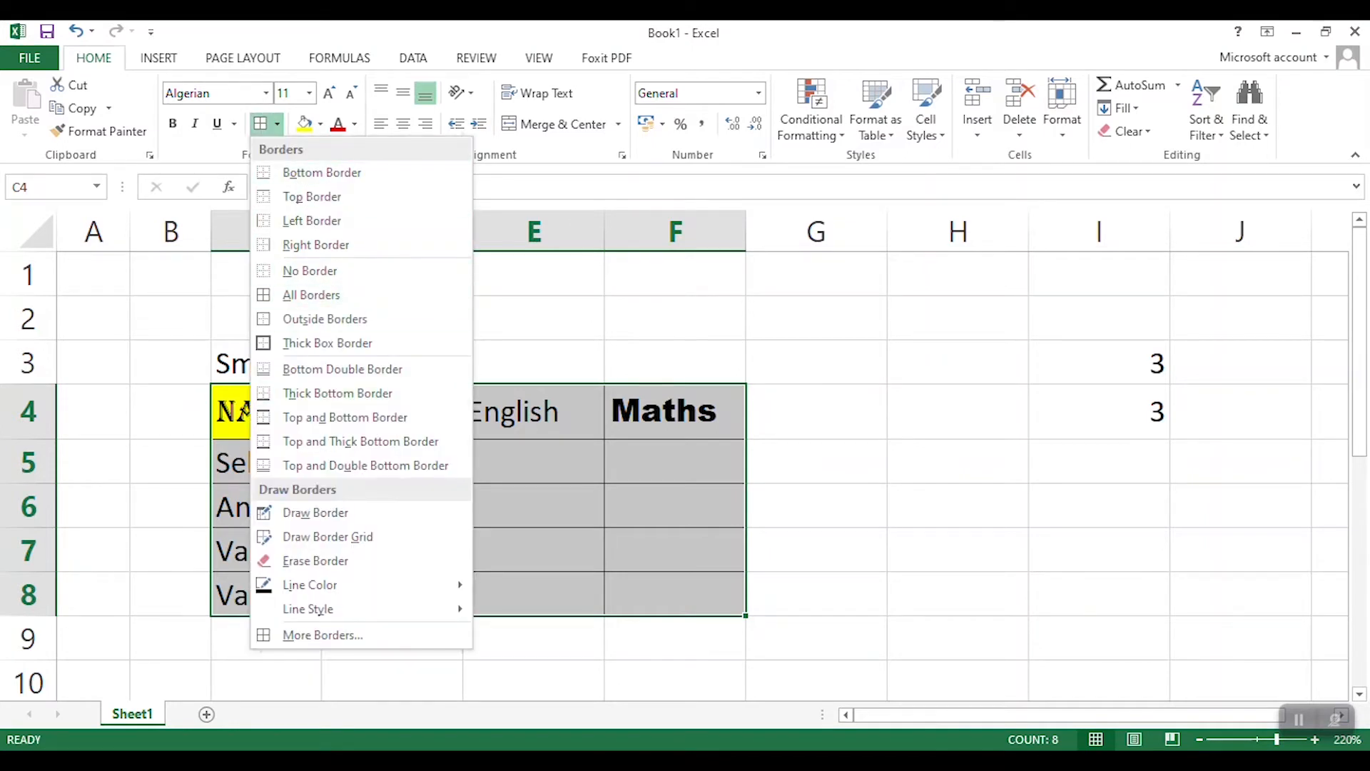
key("Escape")
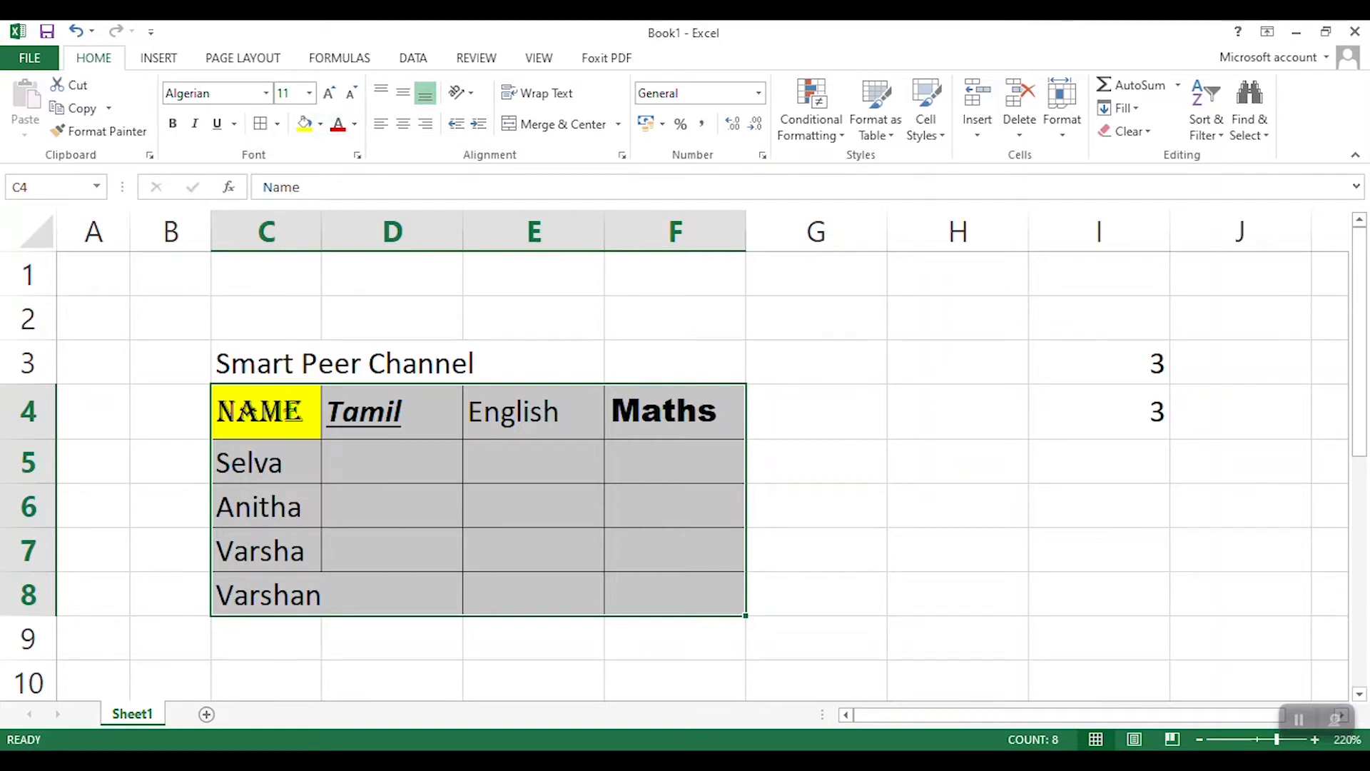
- Try font size 28 on the English heading in E4 with column E auto-fitted to it, and undo both changes
left_click(533, 412)
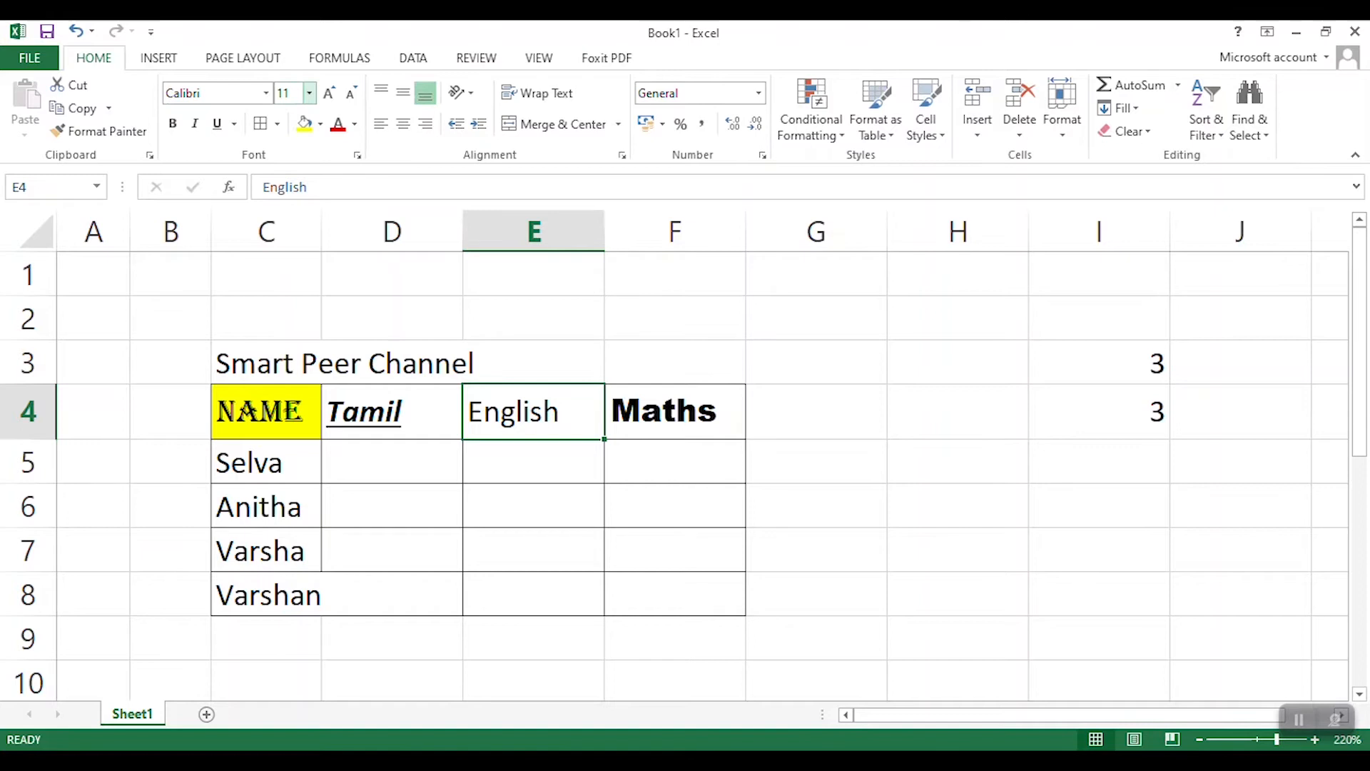
left_click(309, 93)
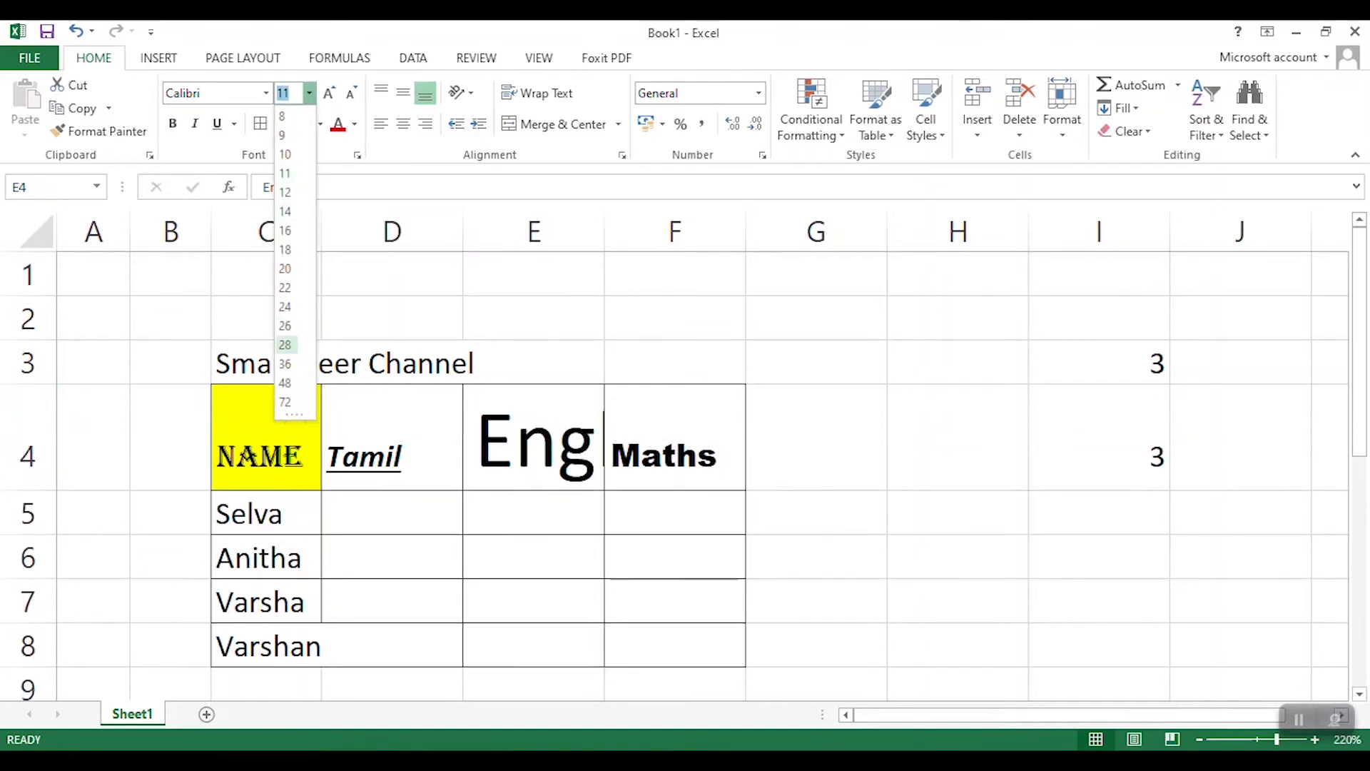
left_click(285, 344)
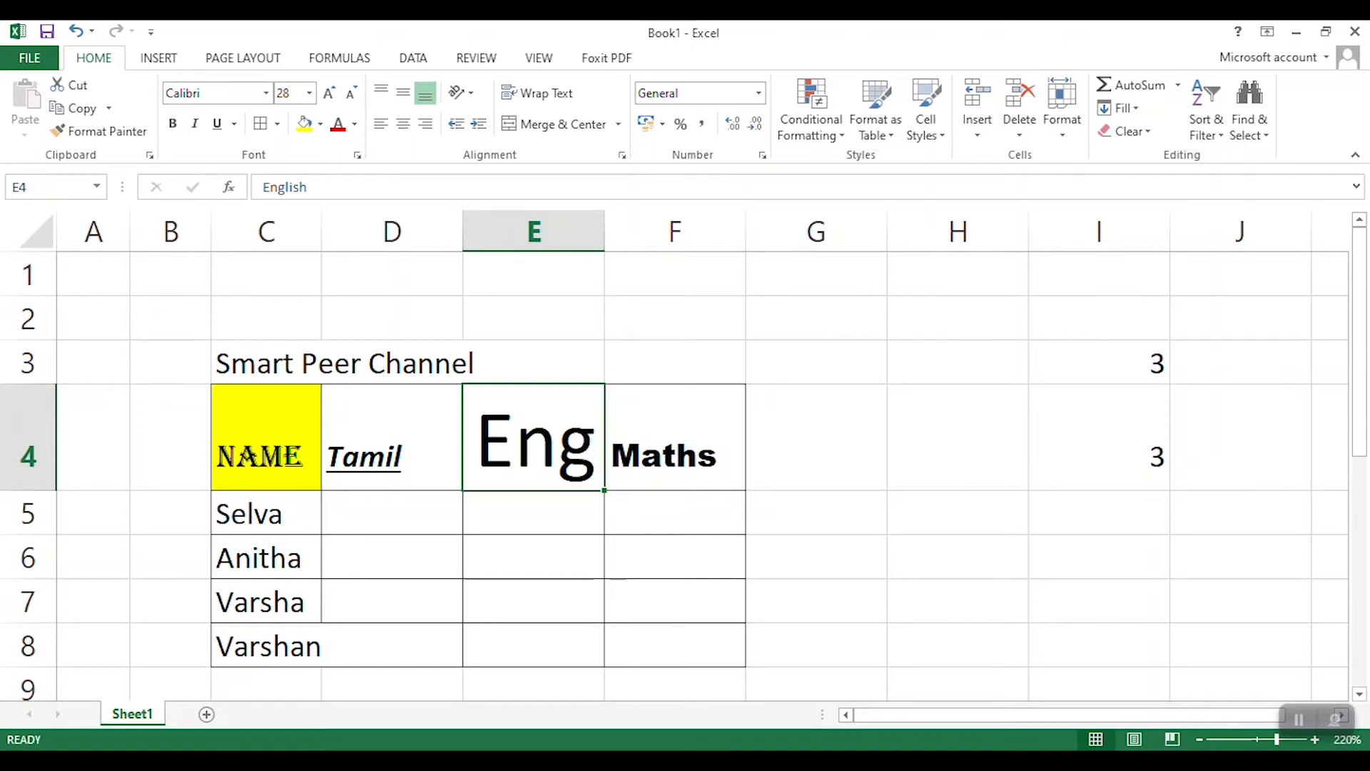
key("alt+h")
key("o")
key("i")
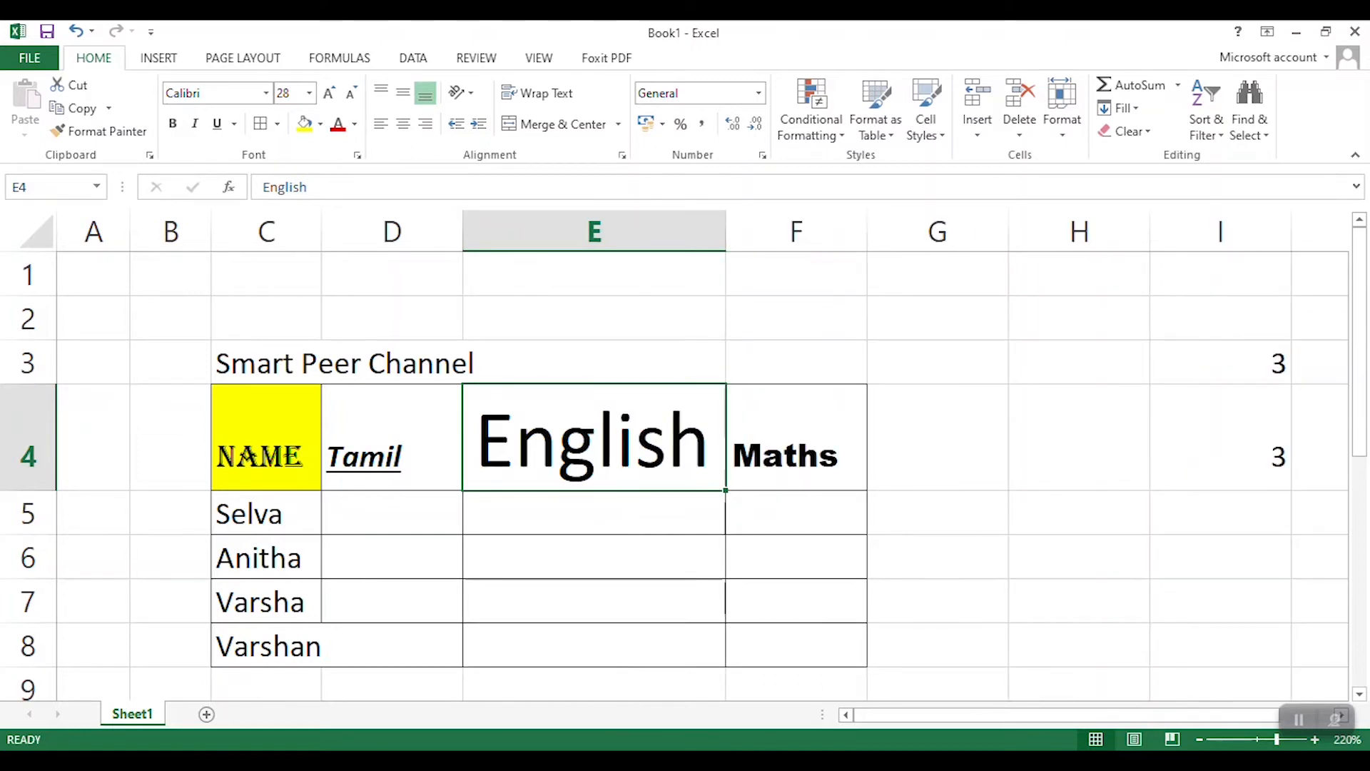
key("ctrl+z")
key("ctrl+z")
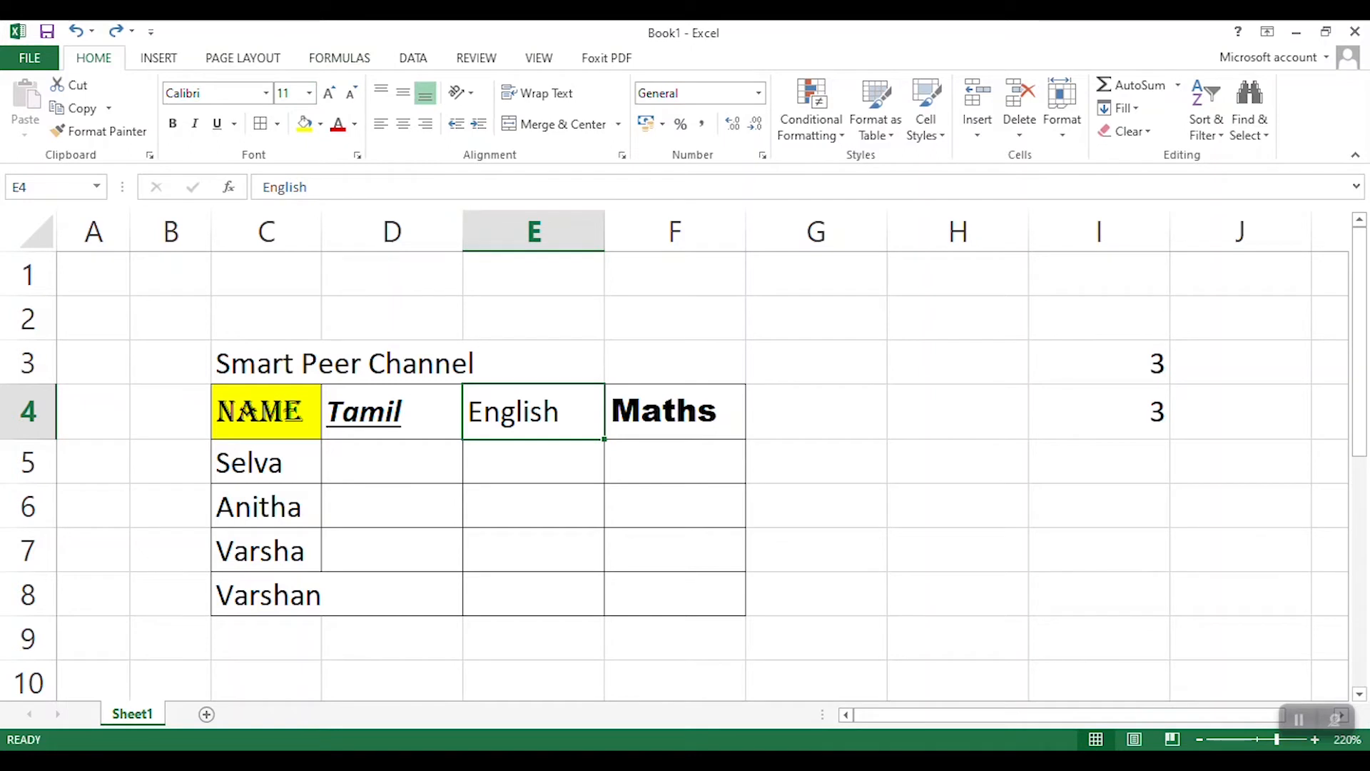
- Increase the English heading's font size in E4 to 12 and decrease it back to 11
left_click(329, 93)
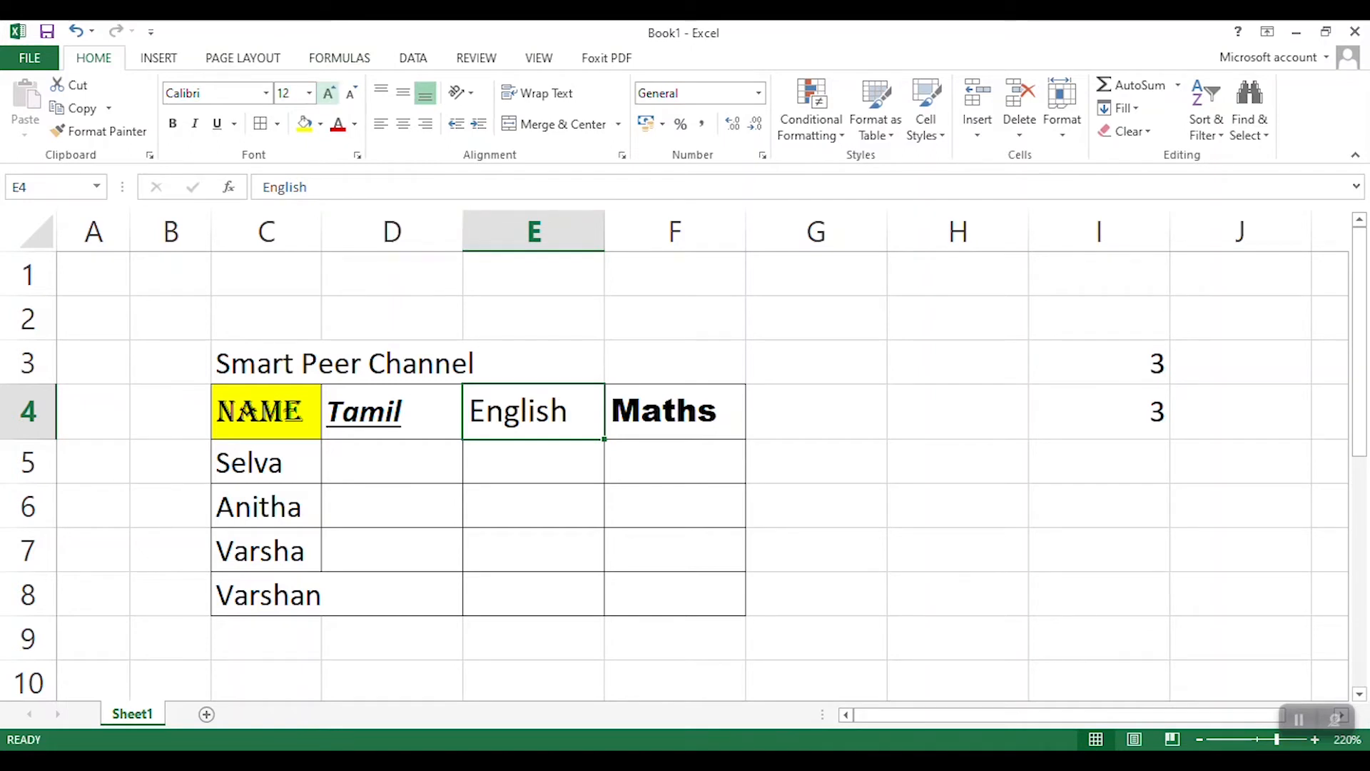
left_click(350, 93)
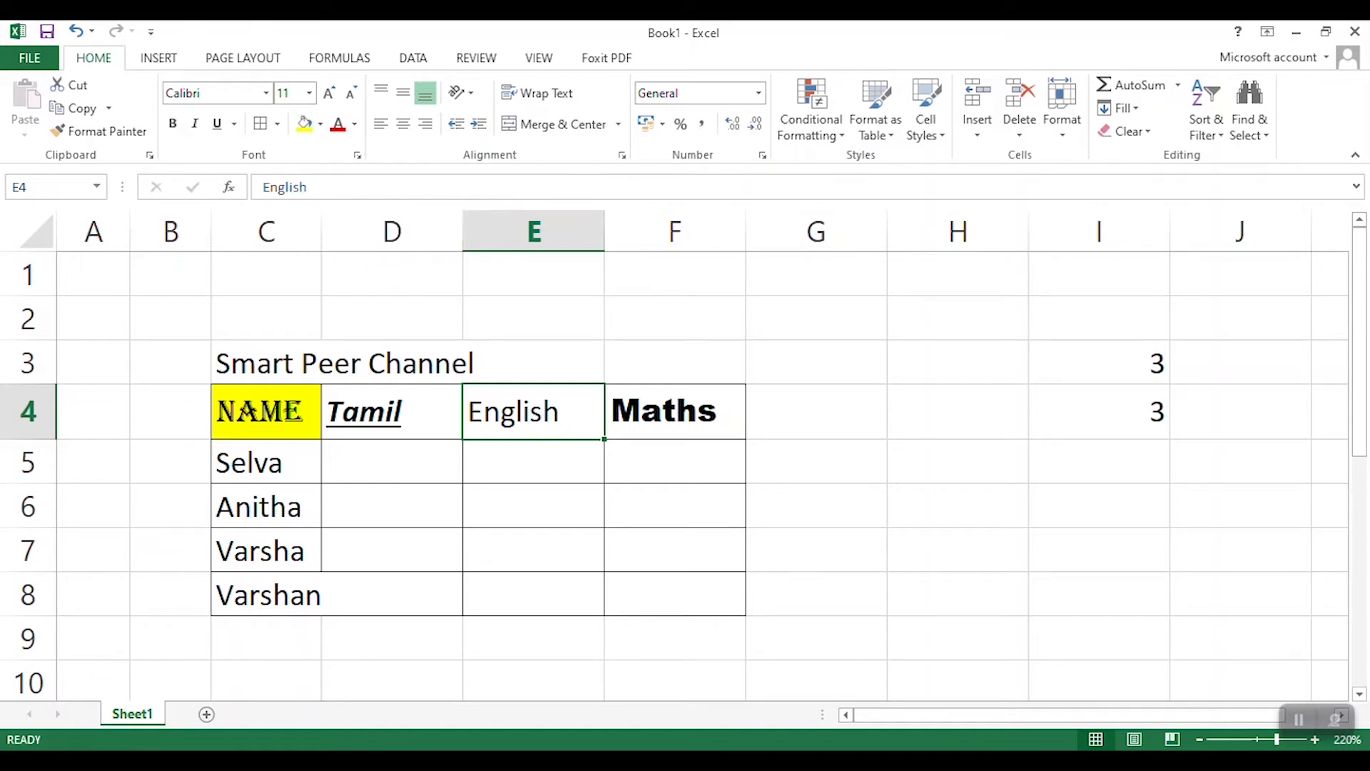
- Fill the English heading cell E4 with yellow and set its font colour to dark red
left_click(320, 123)
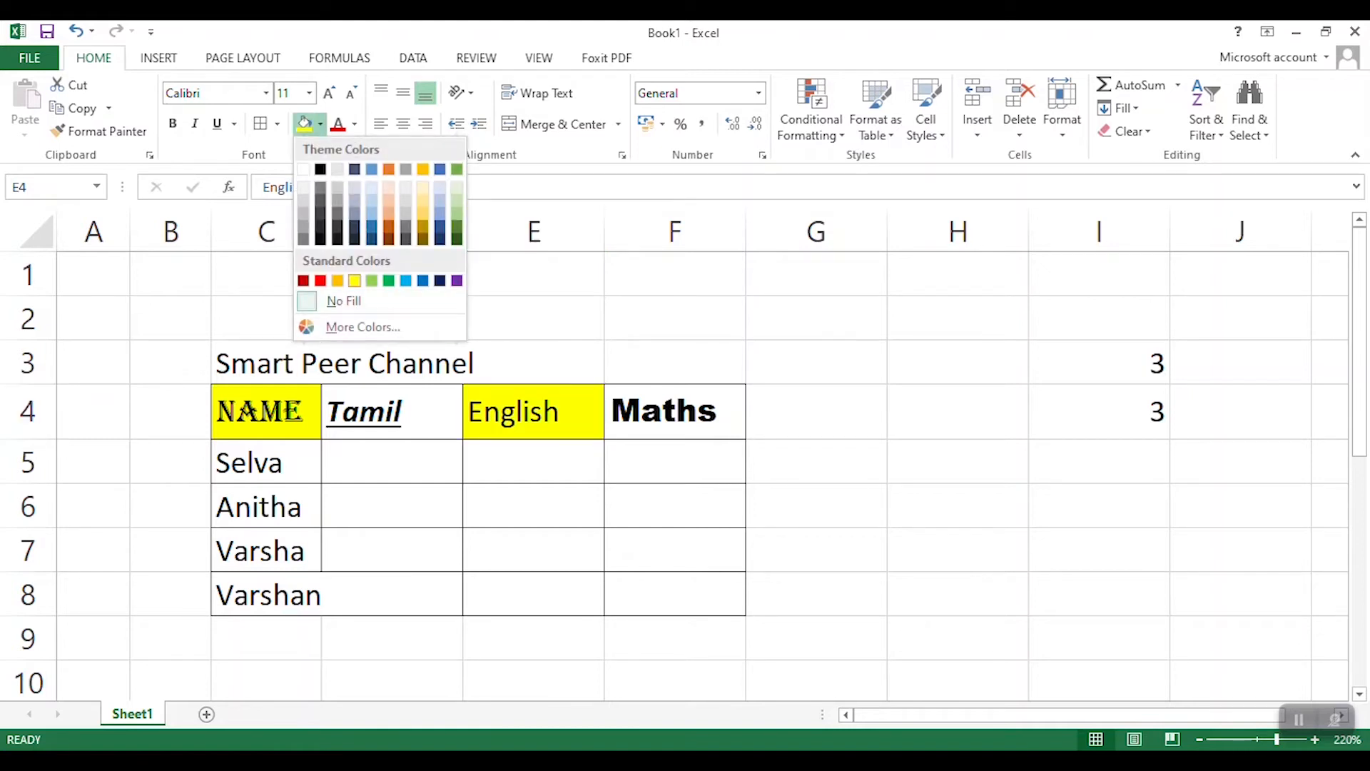
left_click(354, 280)
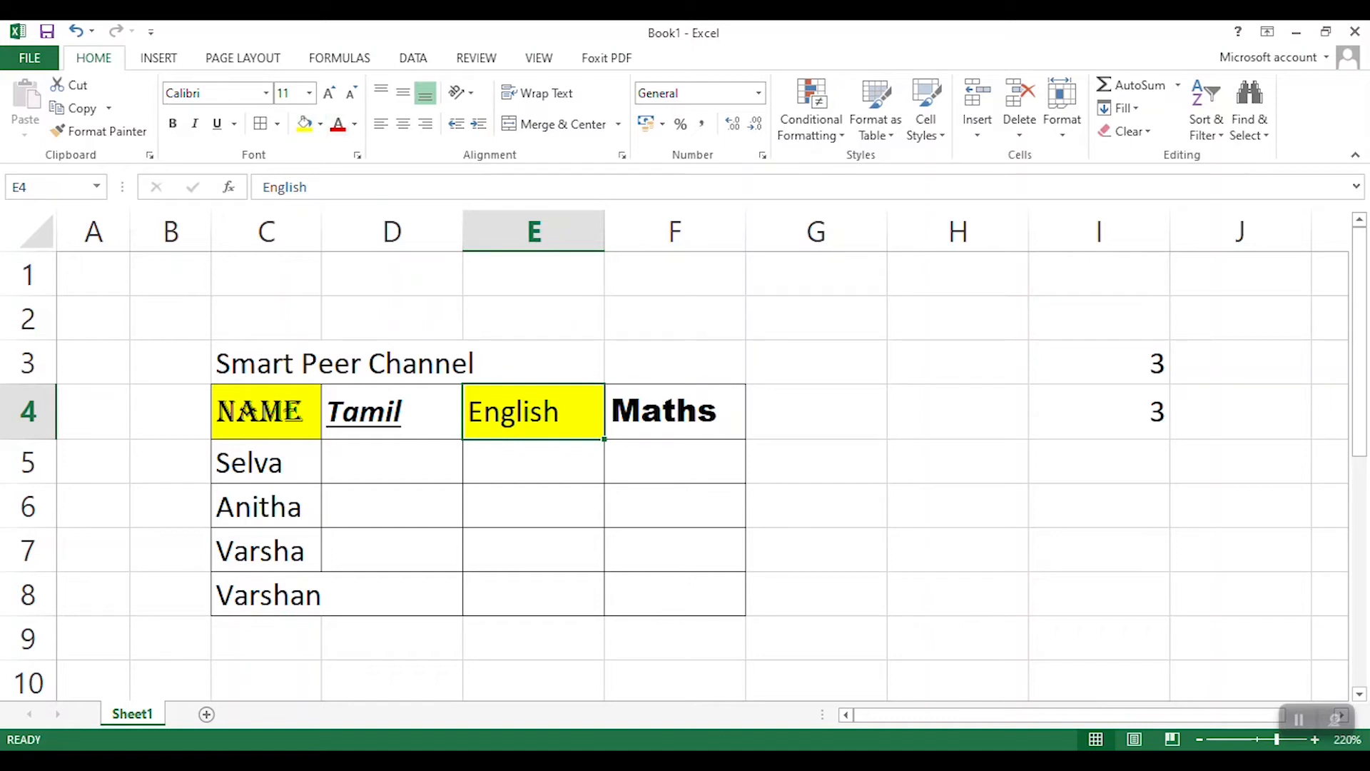
left_click(354, 124)
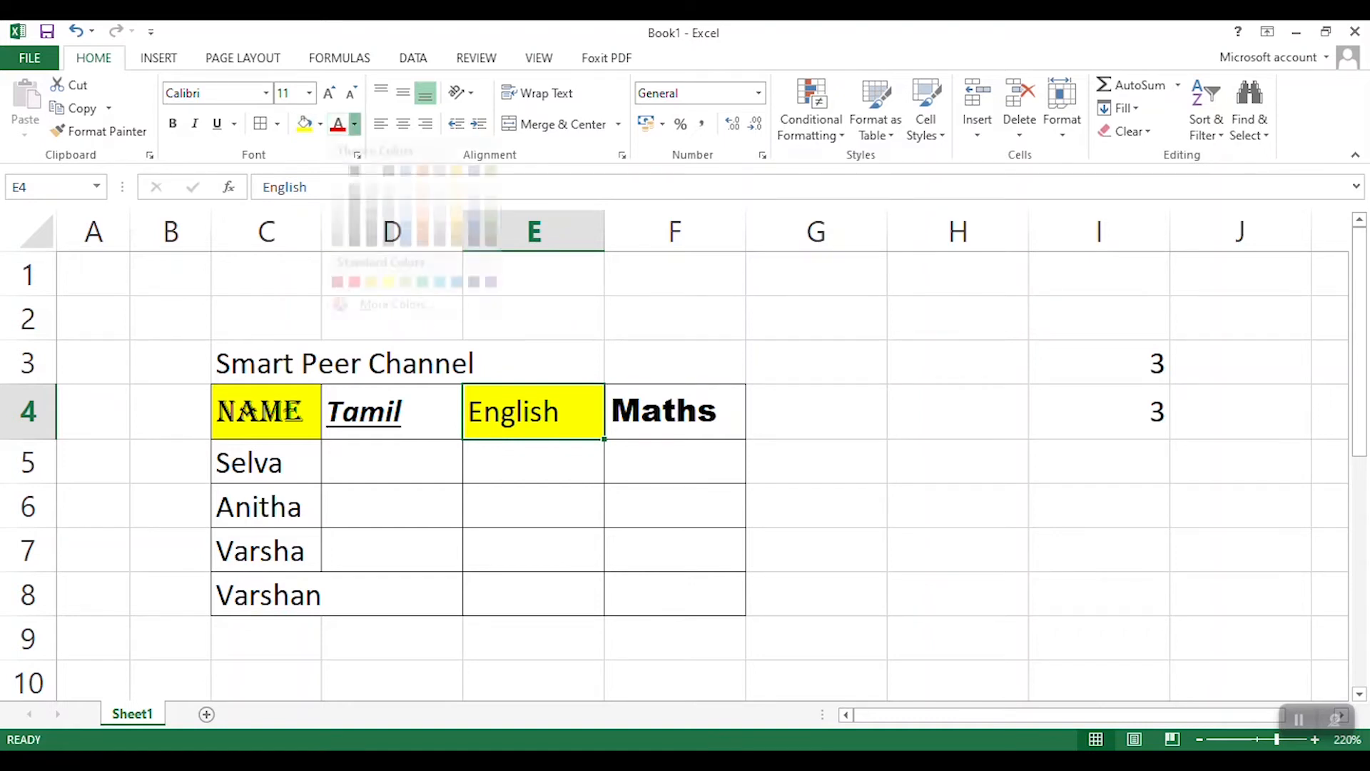
left_click(354, 305)
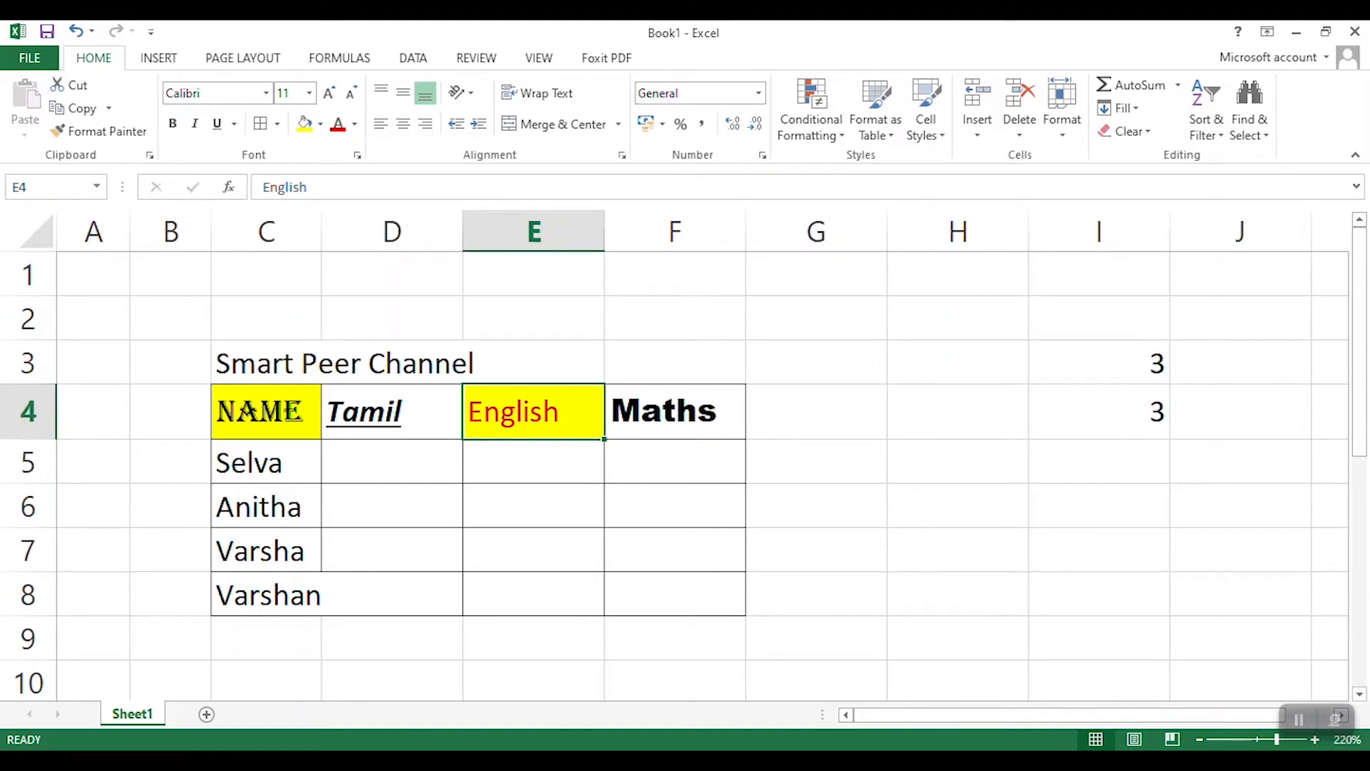
- Make heading row 4 taller and column D wider
left_click_drag(29, 438, 28, 460)
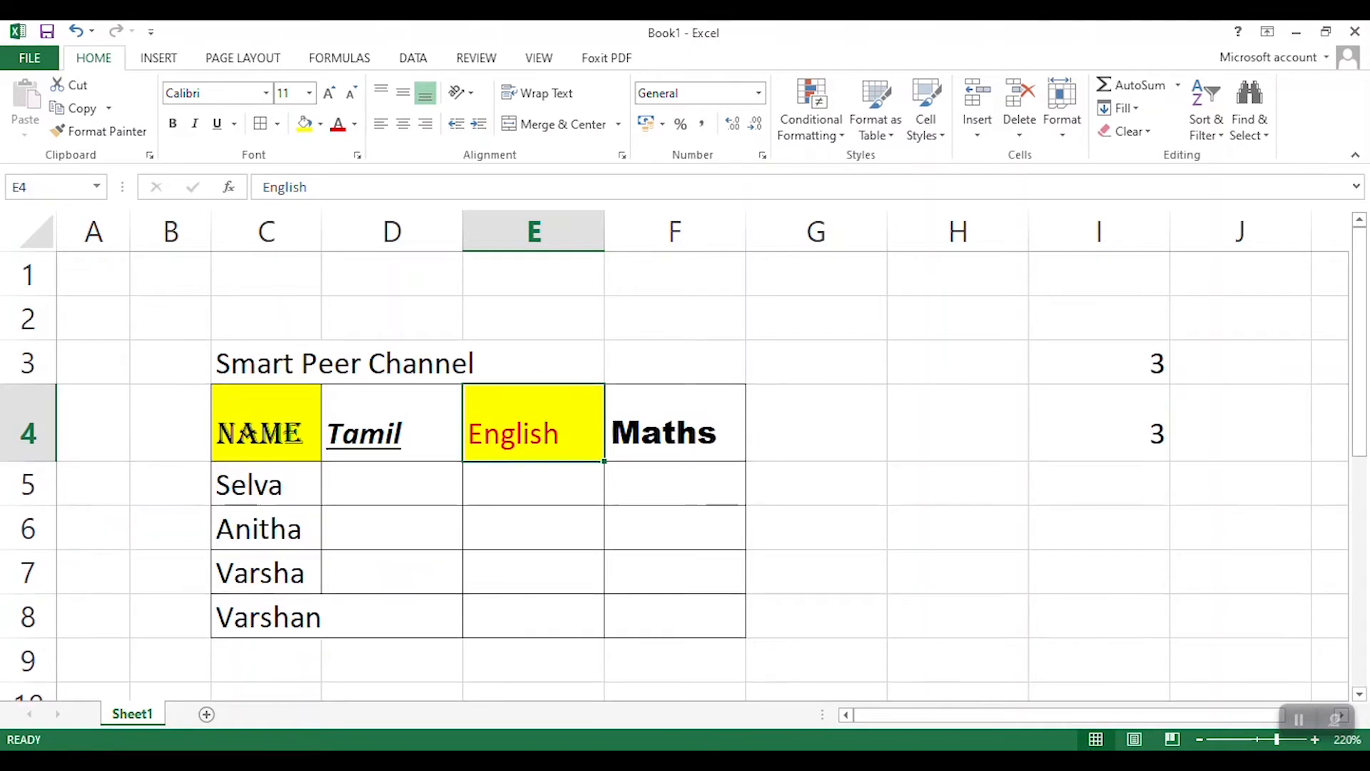
left_click_drag(462, 231, 496, 230)
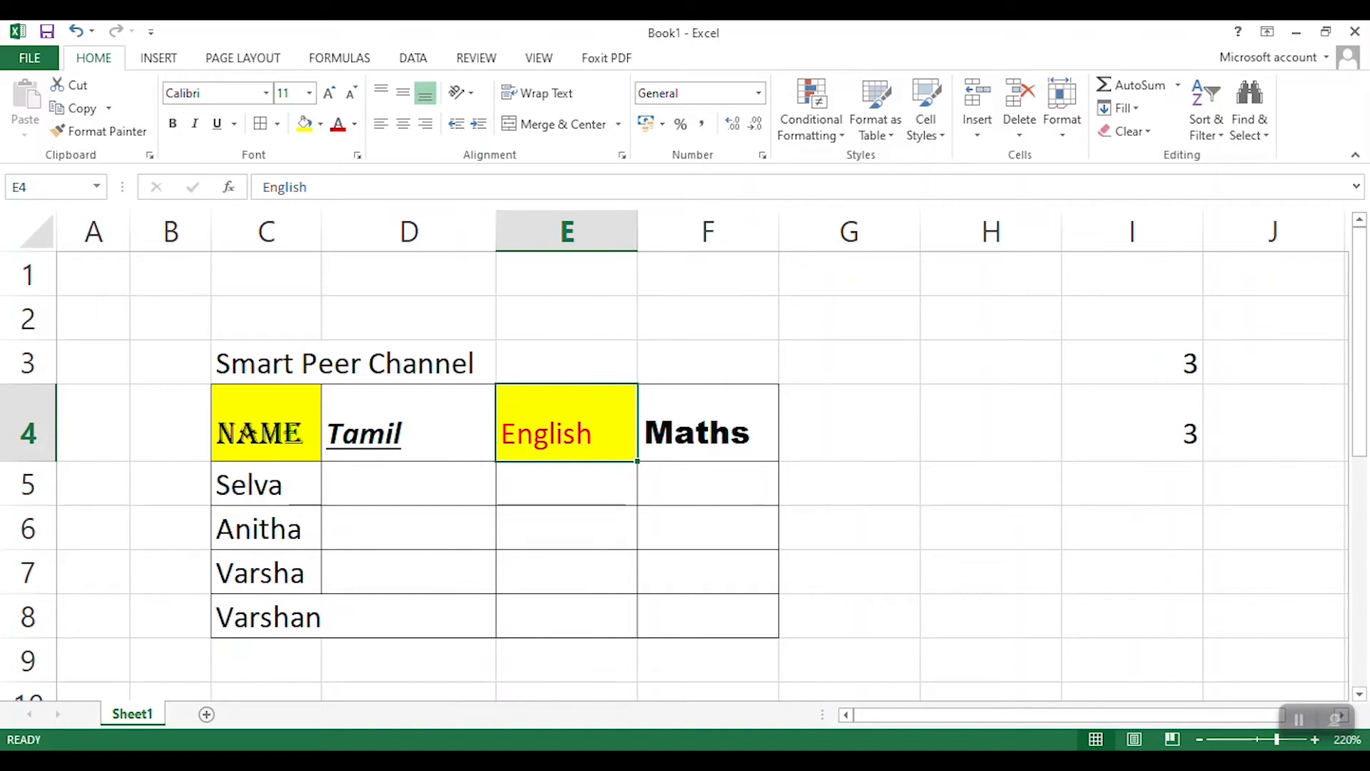
- Try the different vertical and horizontal alignments on the Tamil heading in D4, finishing with bottom and left alignment
left_click(408, 424)
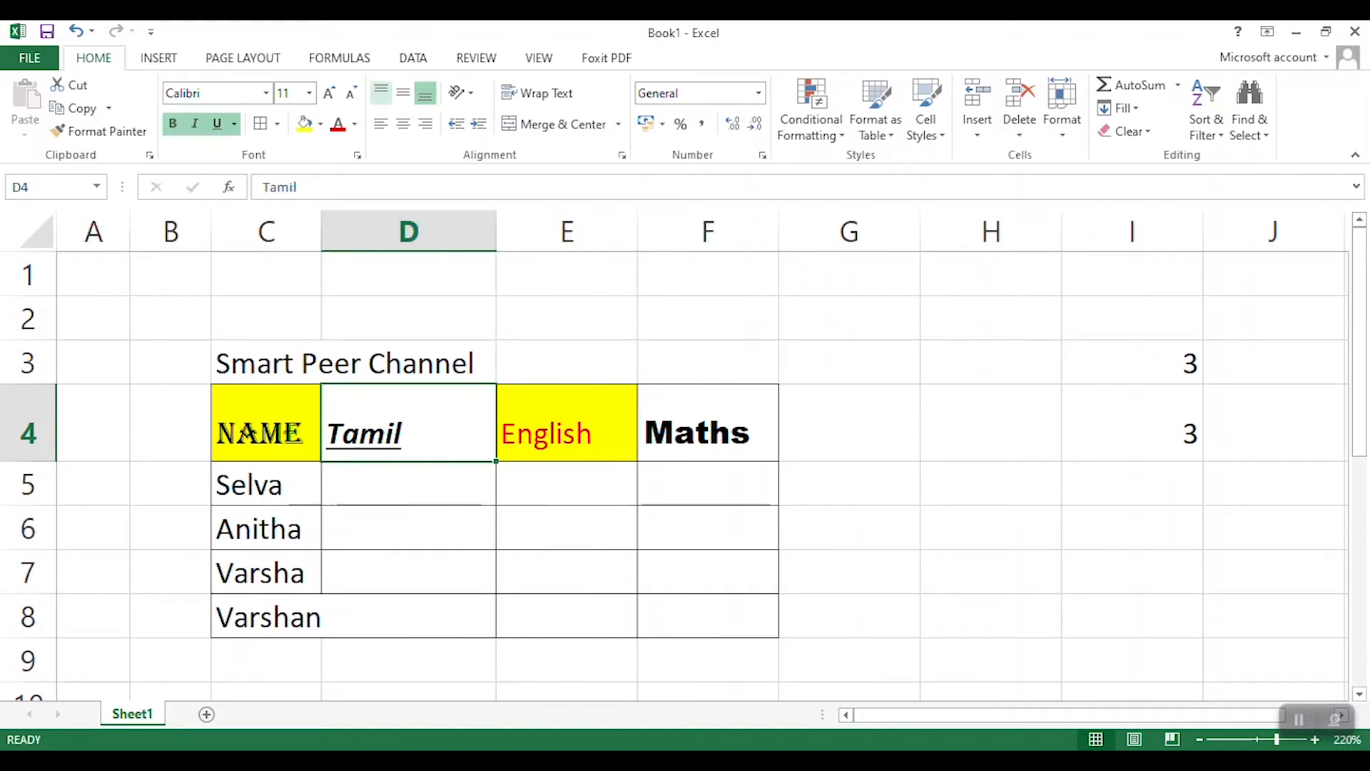
left_click(381, 92)
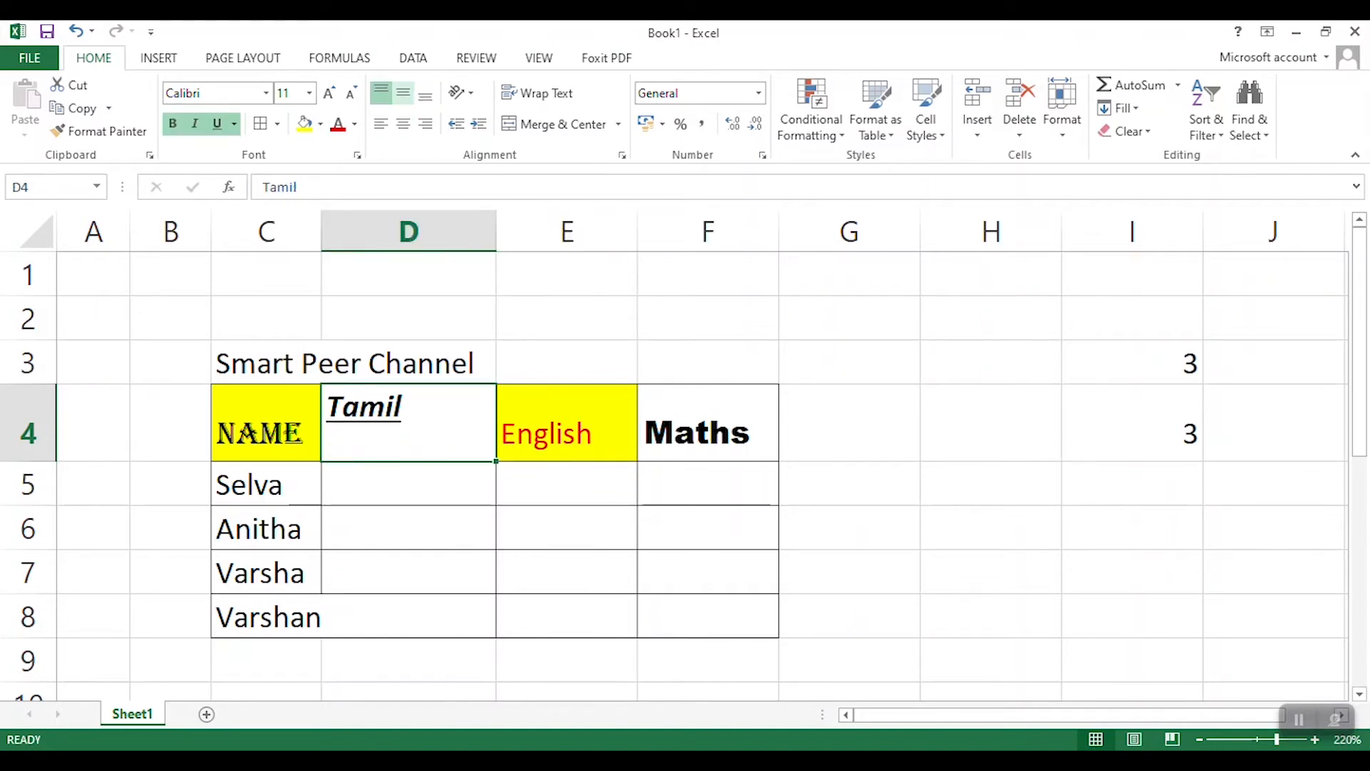
left_click(403, 93)
left_click(426, 94)
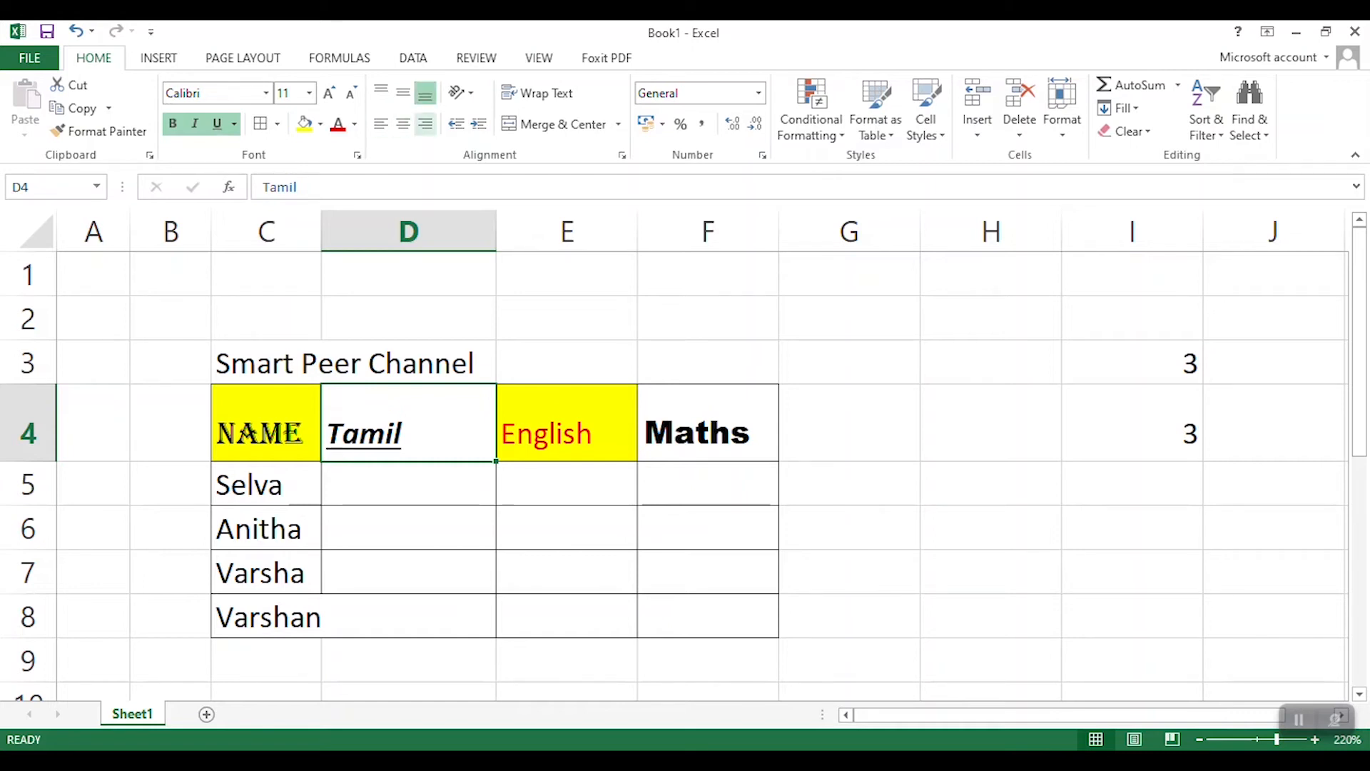
left_click(426, 124)
left_click(404, 124)
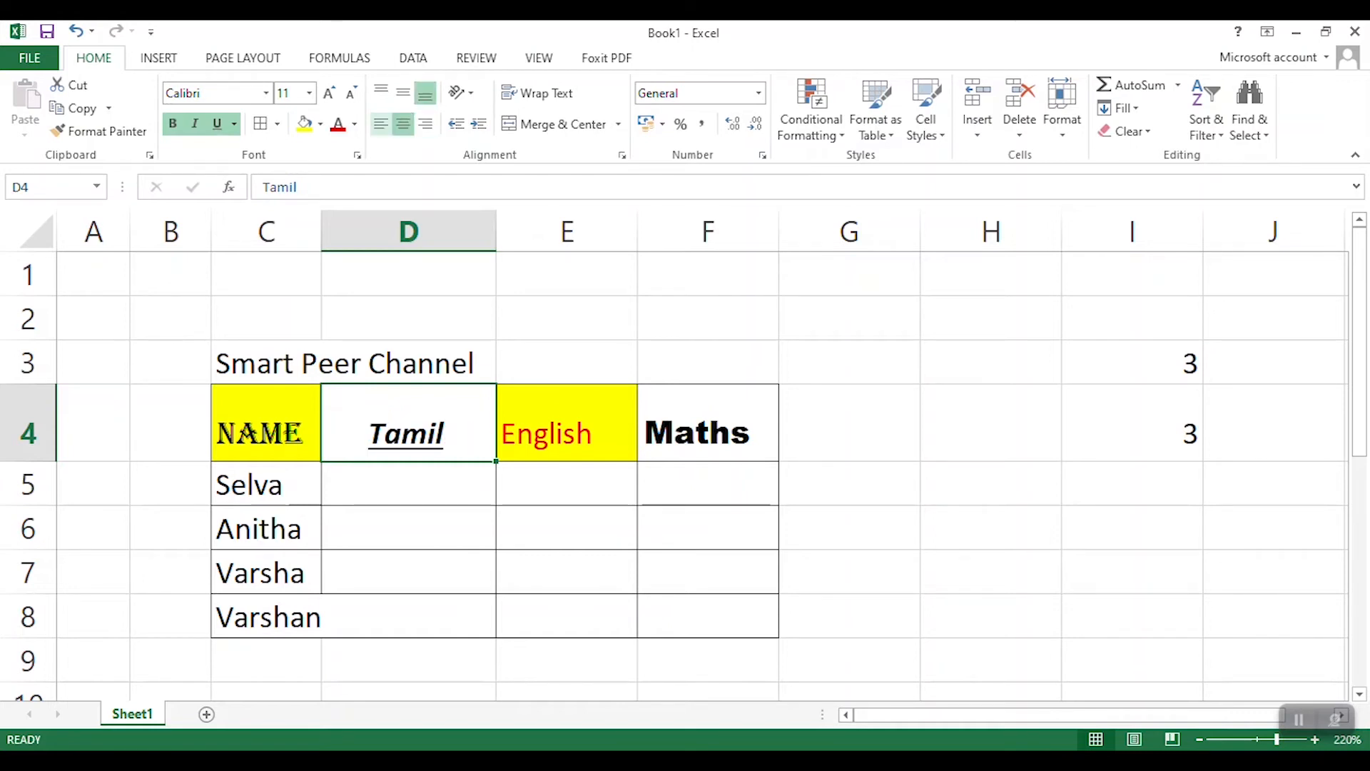
left_click(381, 124)
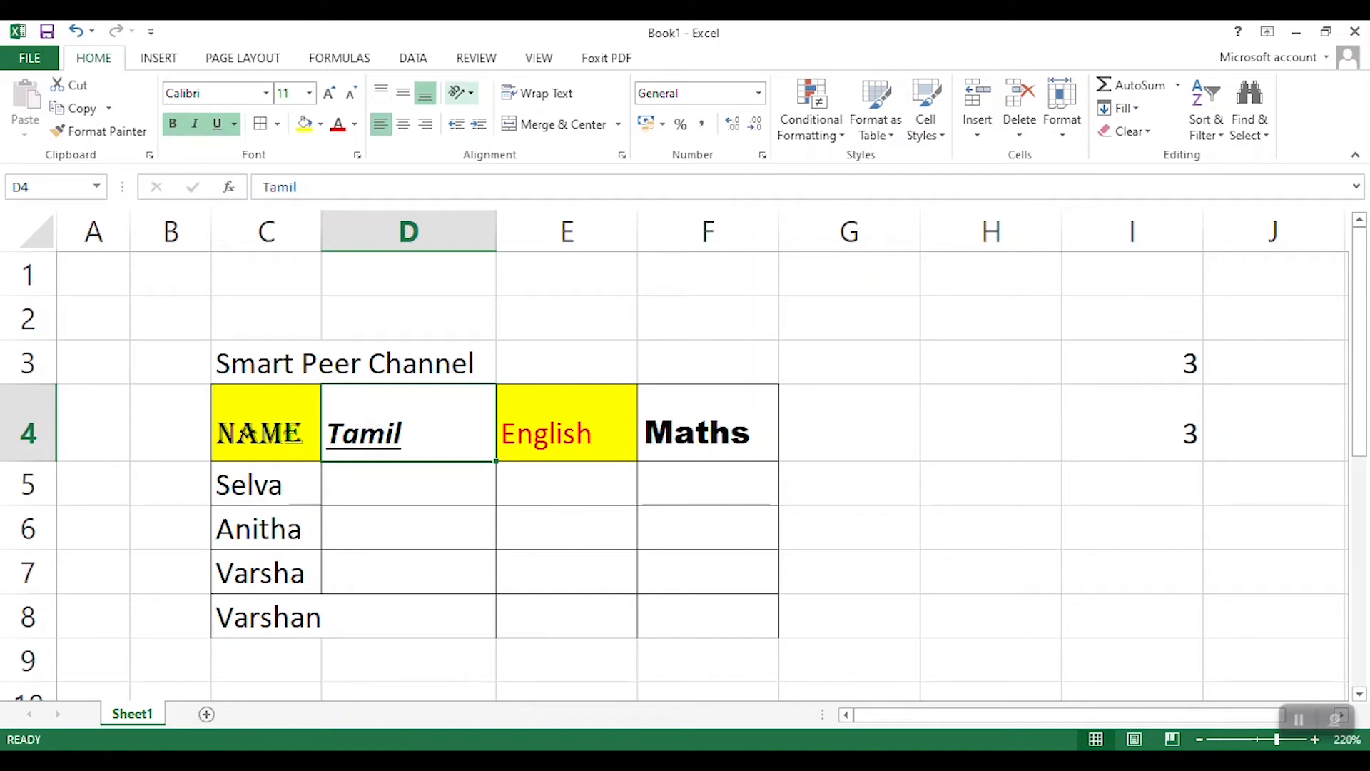
- Try angling the Tamil heading in D4 counterclockwise, and undo the rotation
left_click(460, 92)
left_click(528, 118)
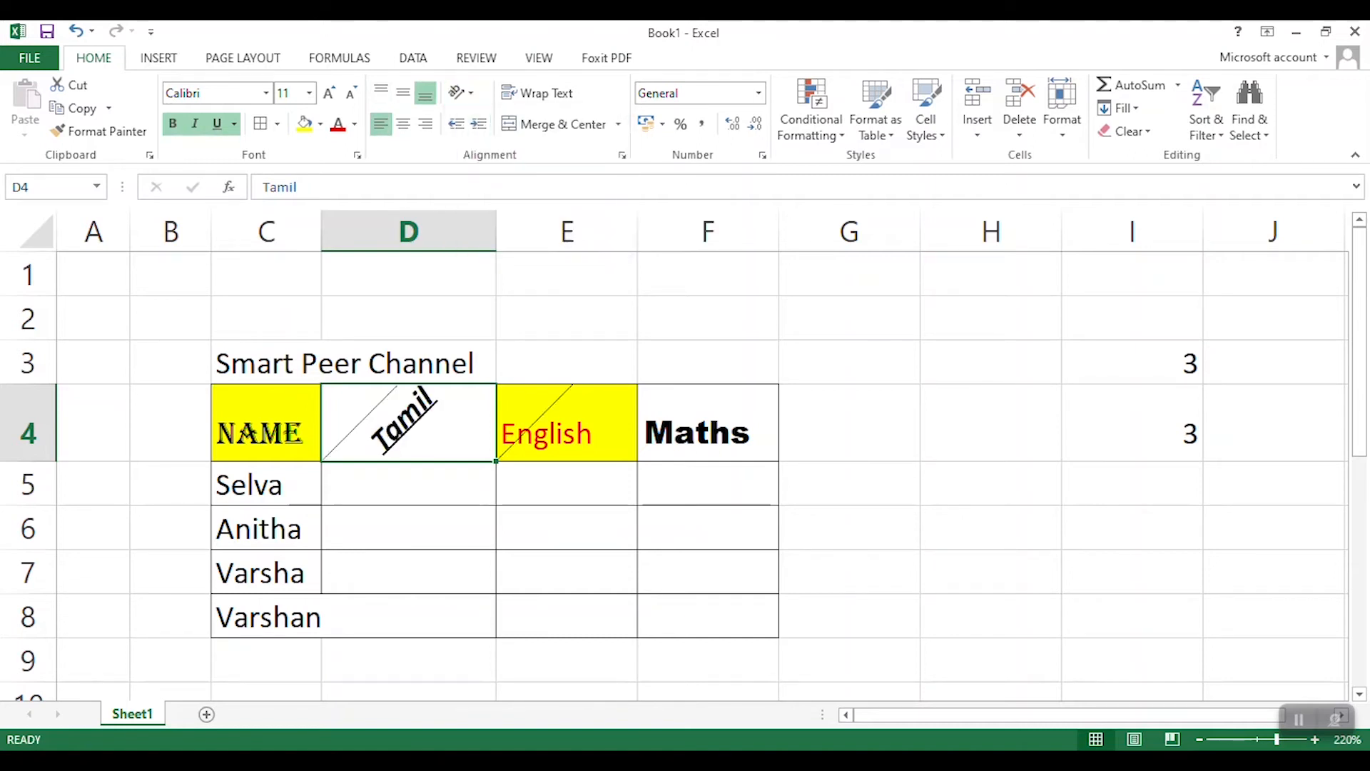
key("ctrl+z")
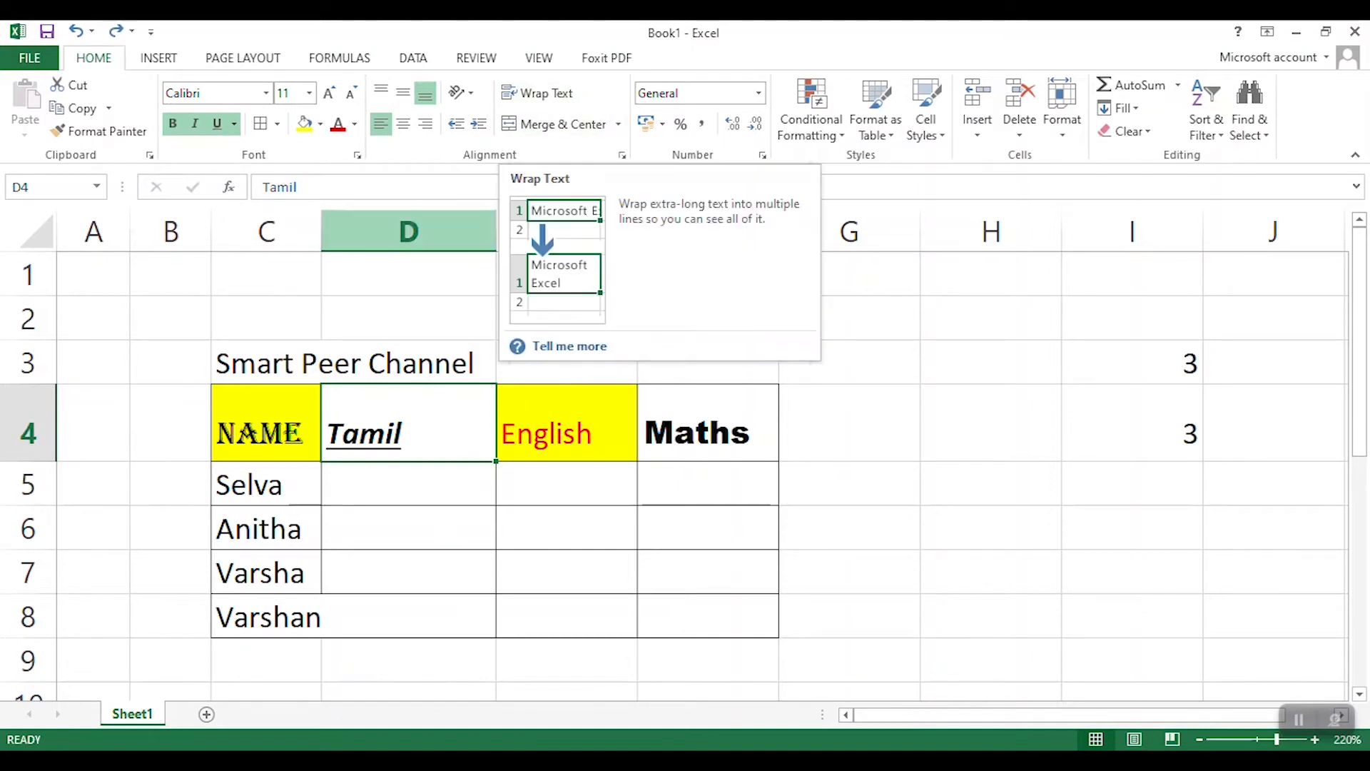
- Try Wrap Text on the Smart Peer Channel title in C3, and undo it
left_click(304, 363)
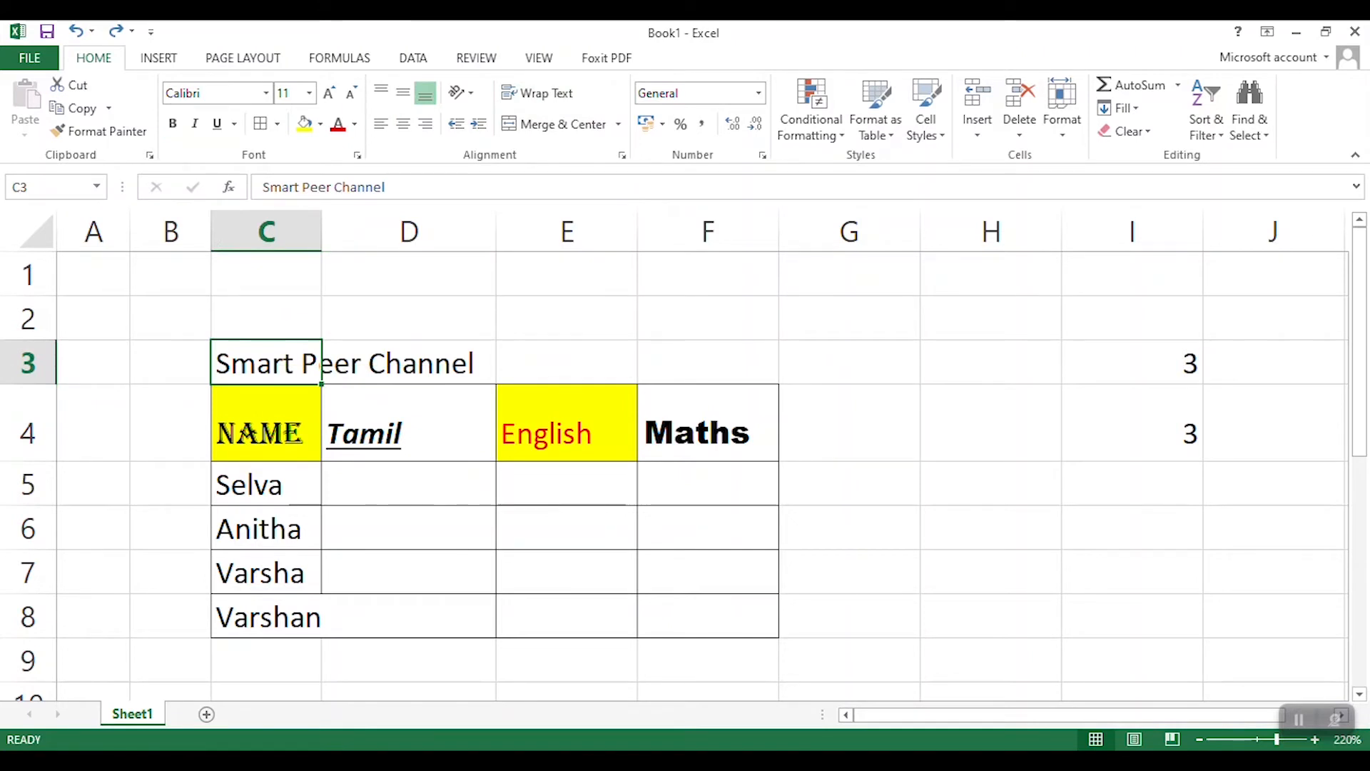
left_click(539, 93)
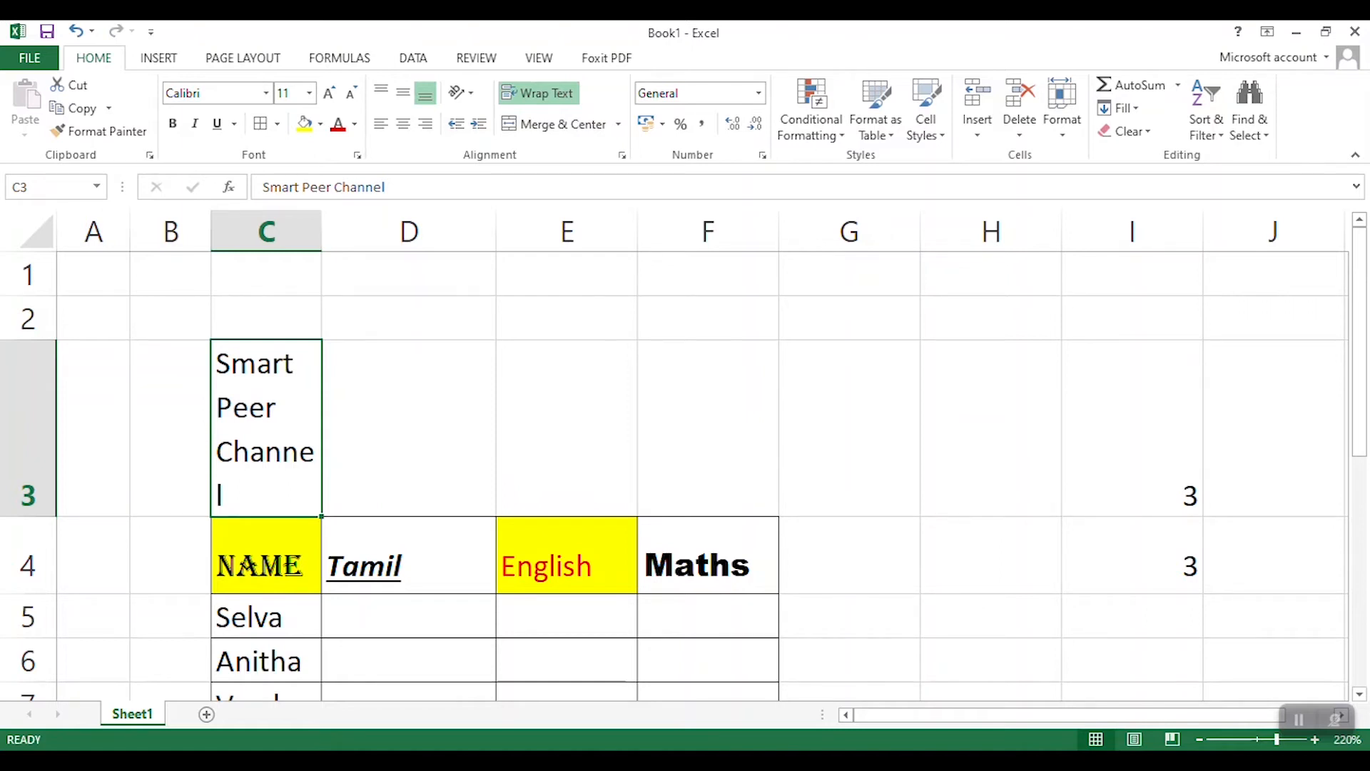
key("ctrl+z")
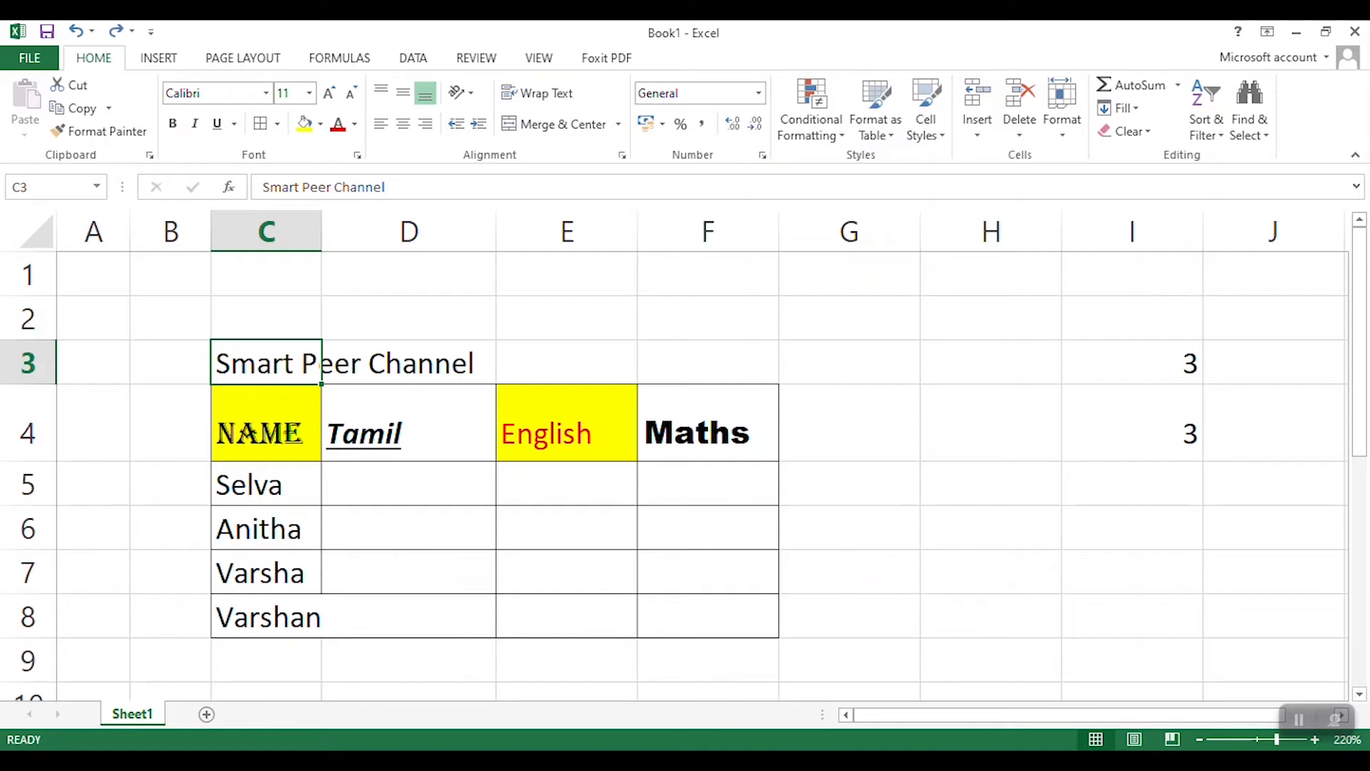
- Merge and center the Smart Peer Channel title across C3:D3
key("shift+Right")
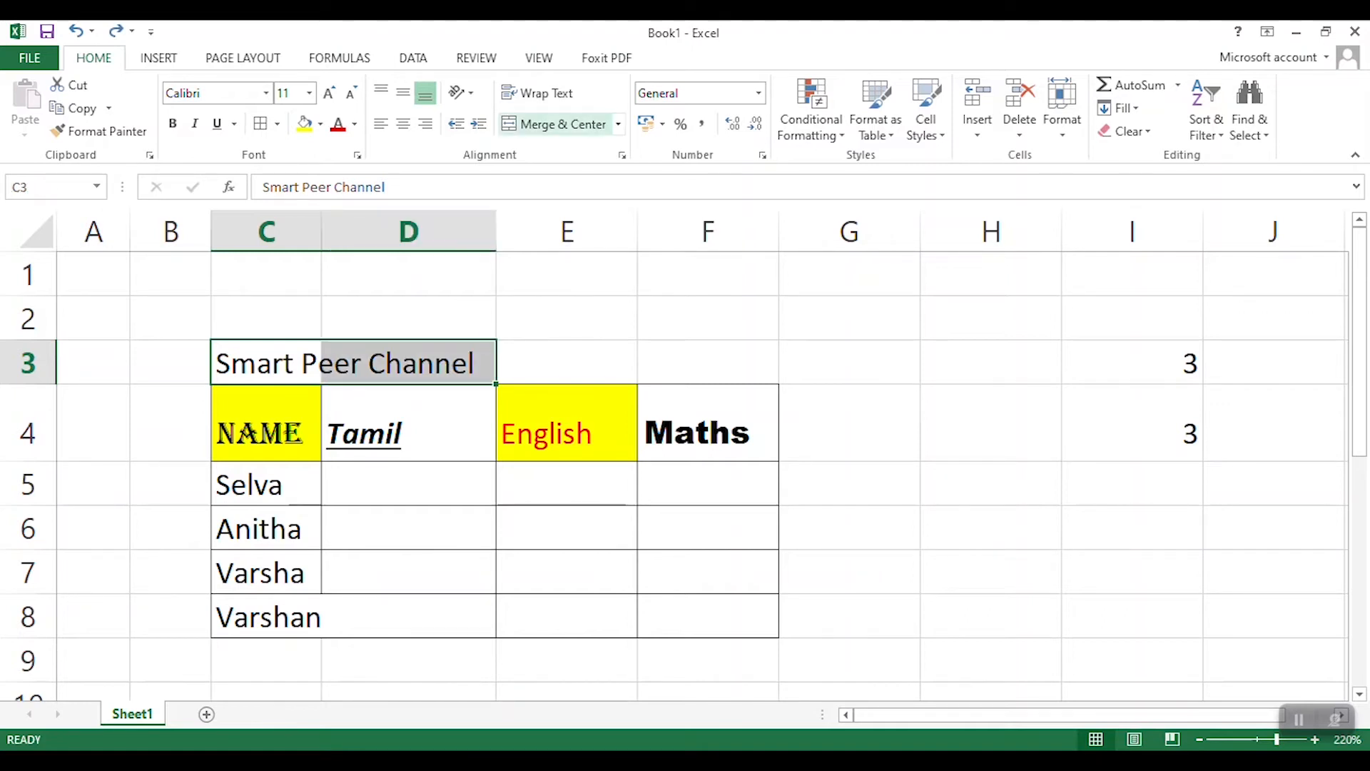
left_click(554, 123)
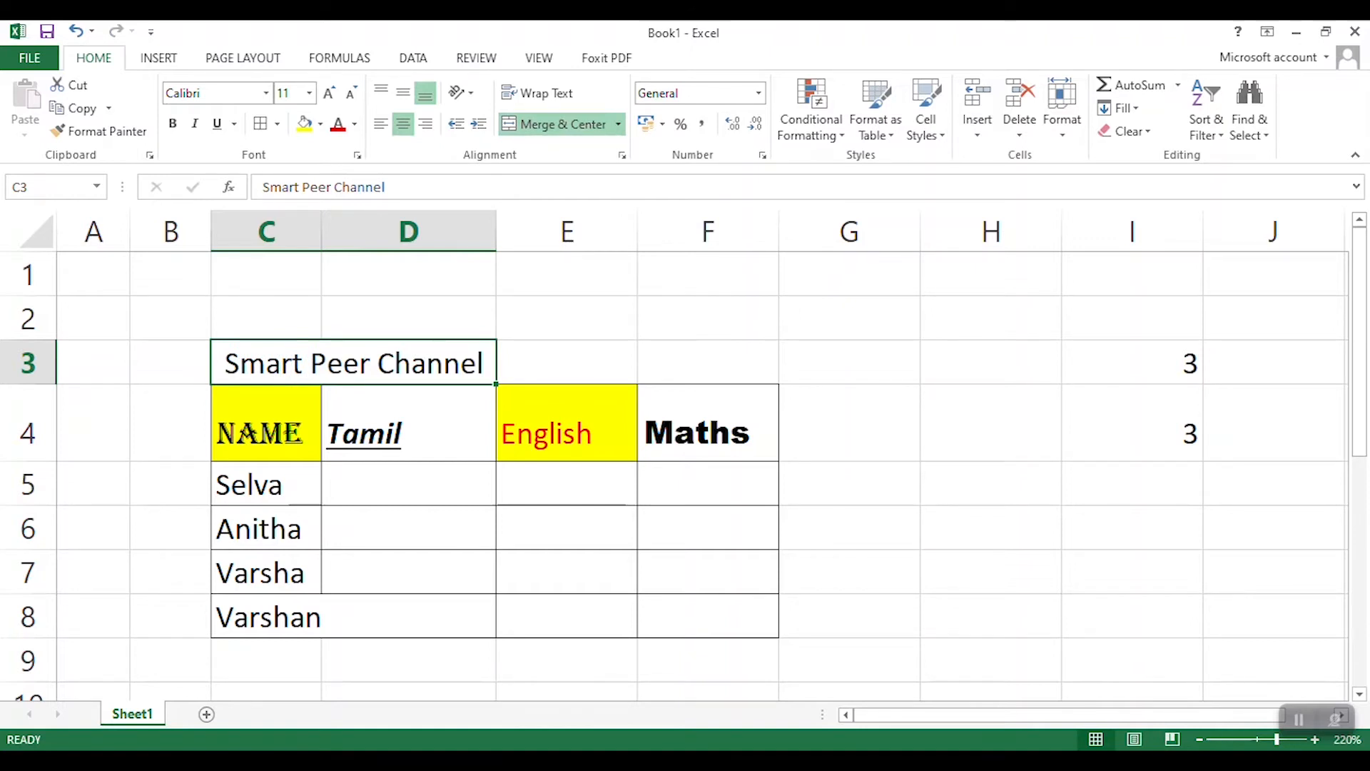
left_click(707, 362)
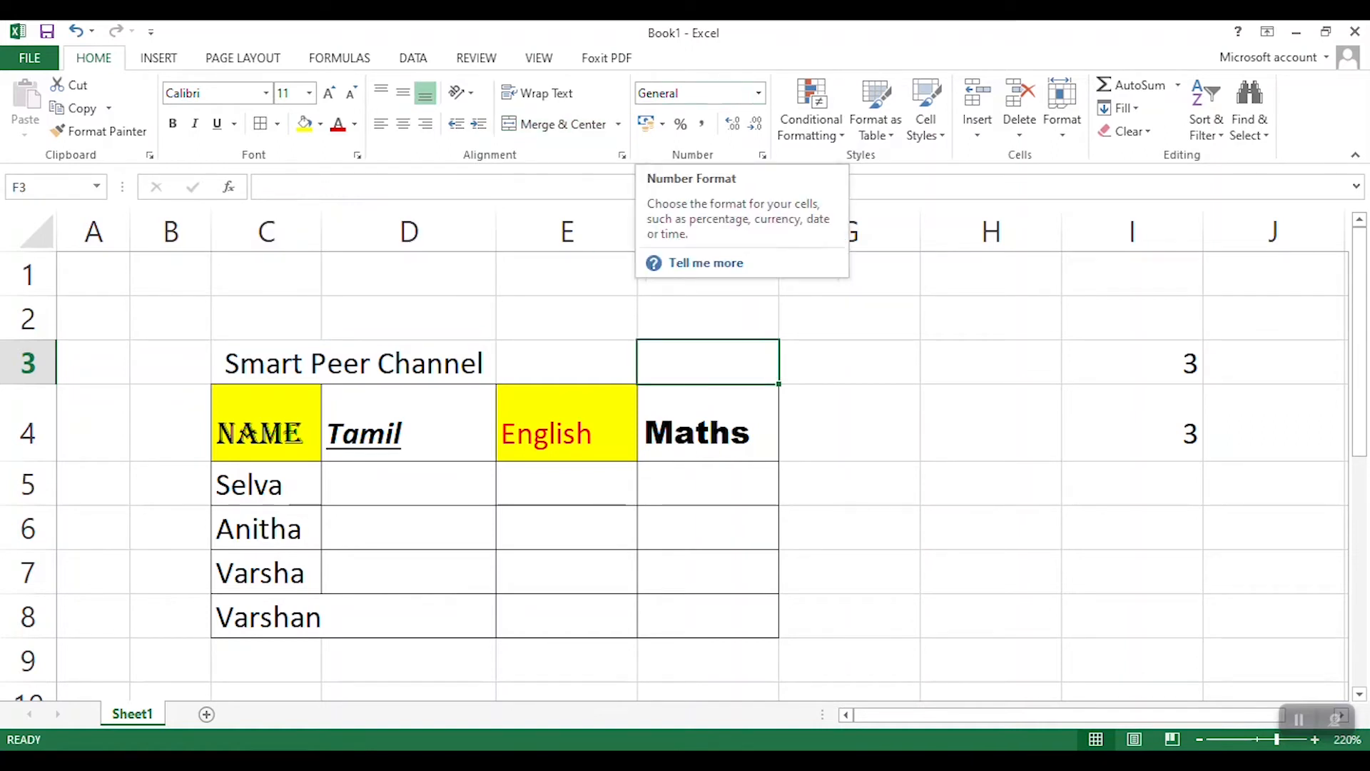
- Enter the value 5 in cell H2
left_click(990, 318)
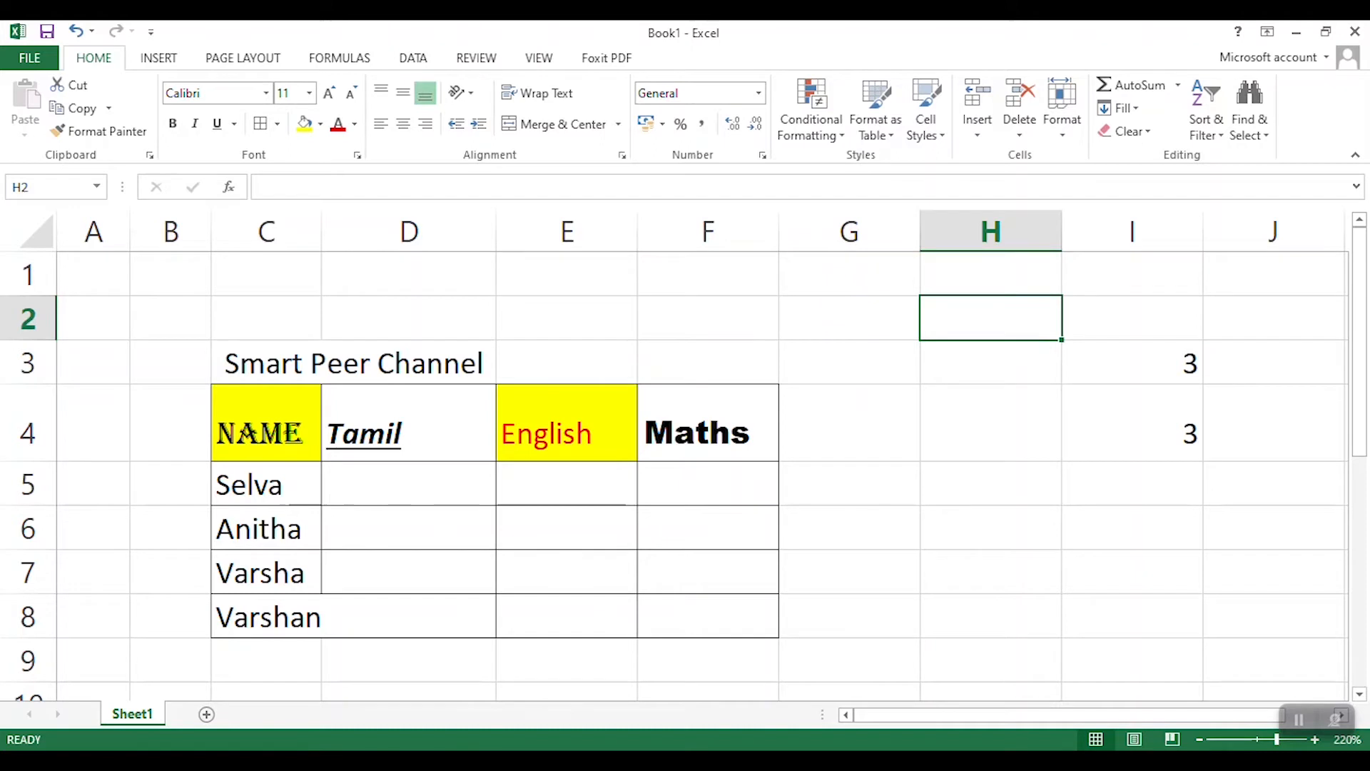
type("5")
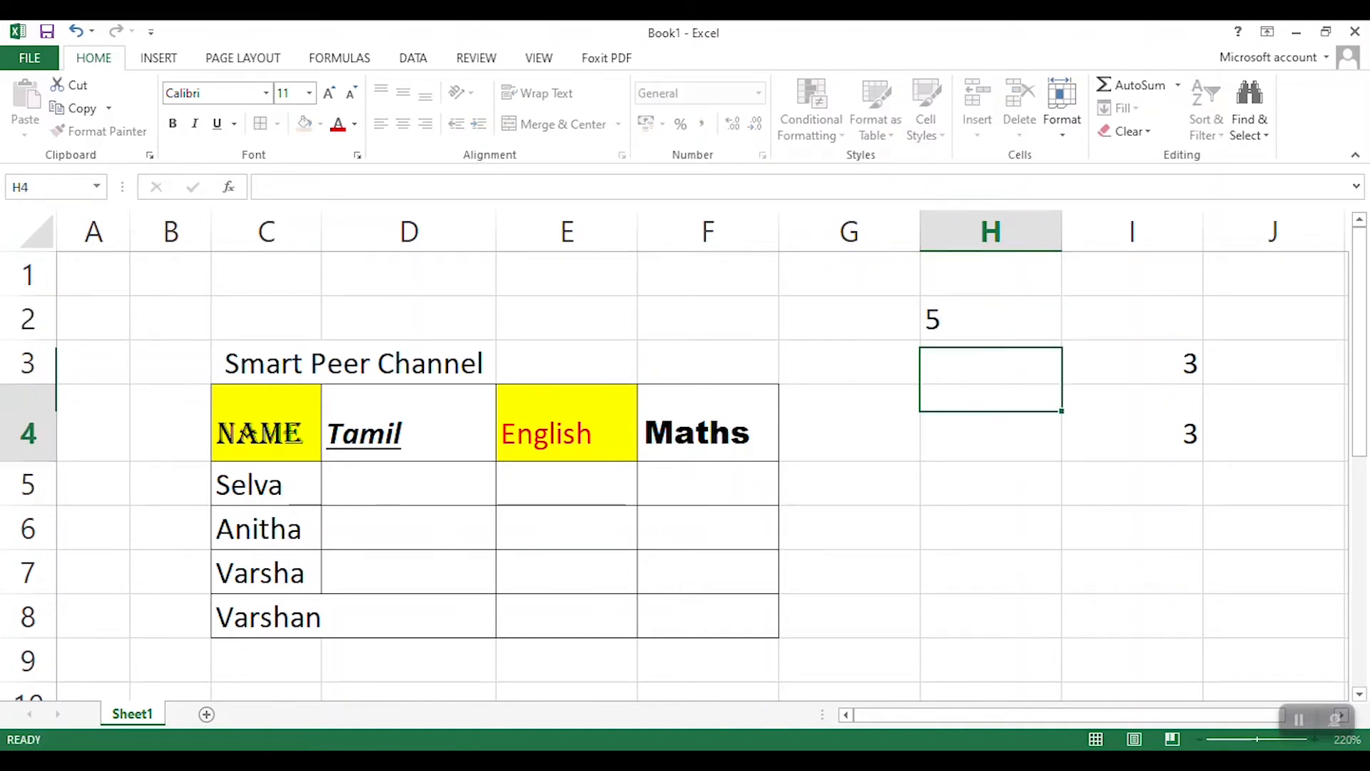
key("Return")
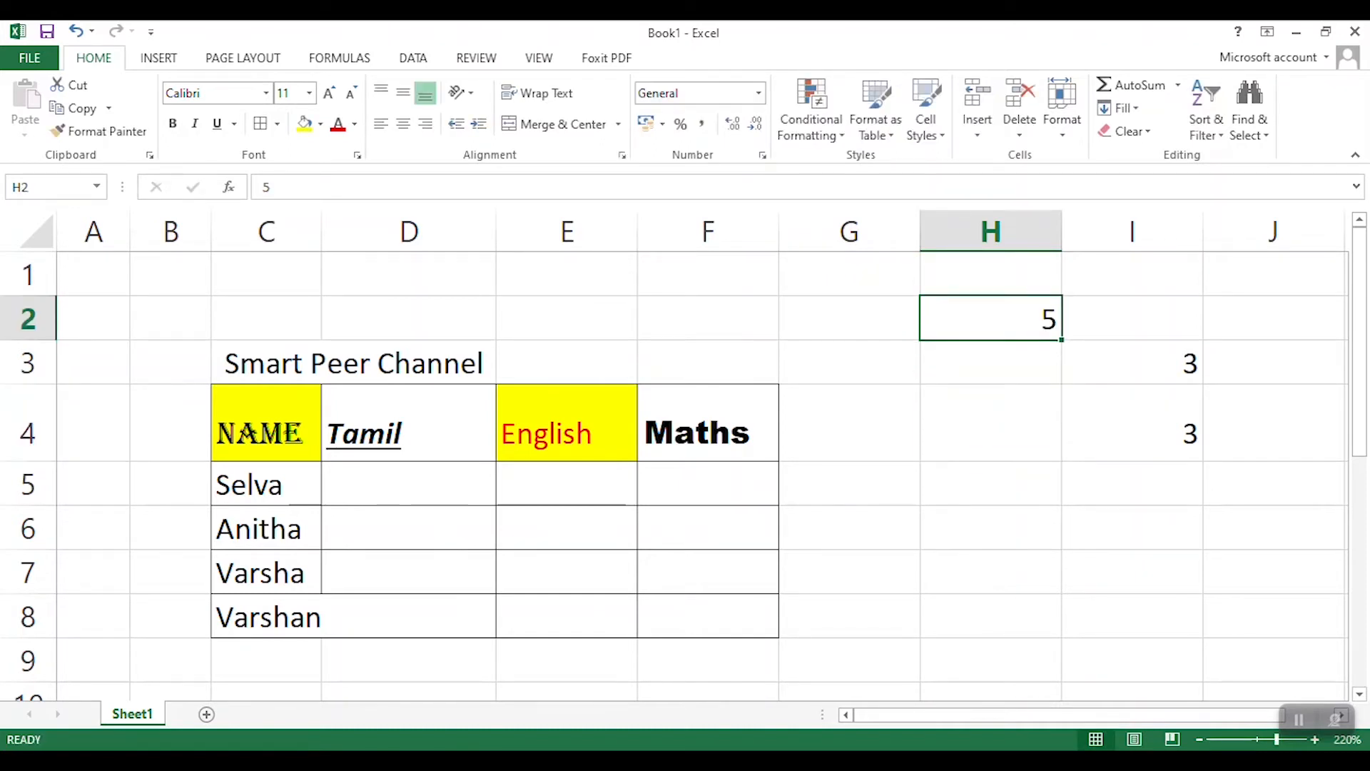
- Try the Number format and the Percent style on the value in H2, and undo both
left_click(759, 93)
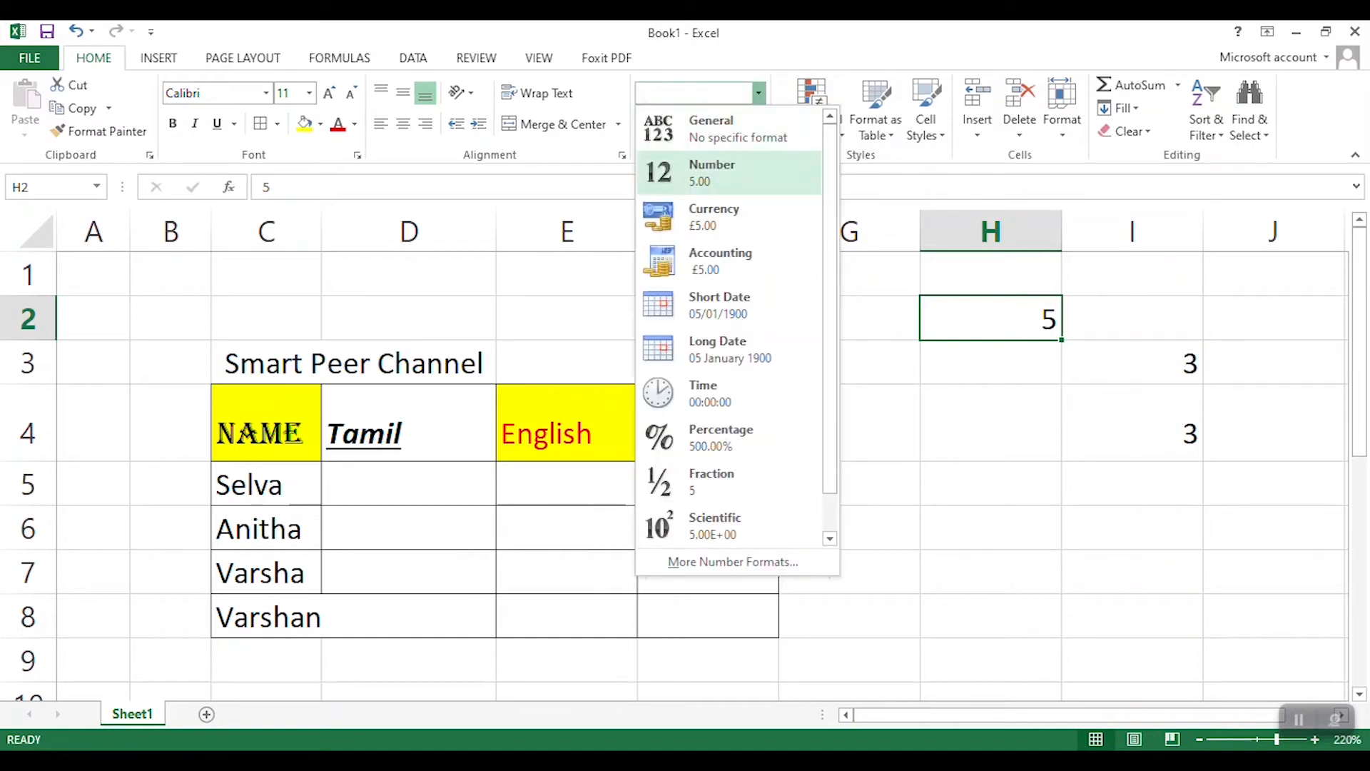
left_click(728, 173)
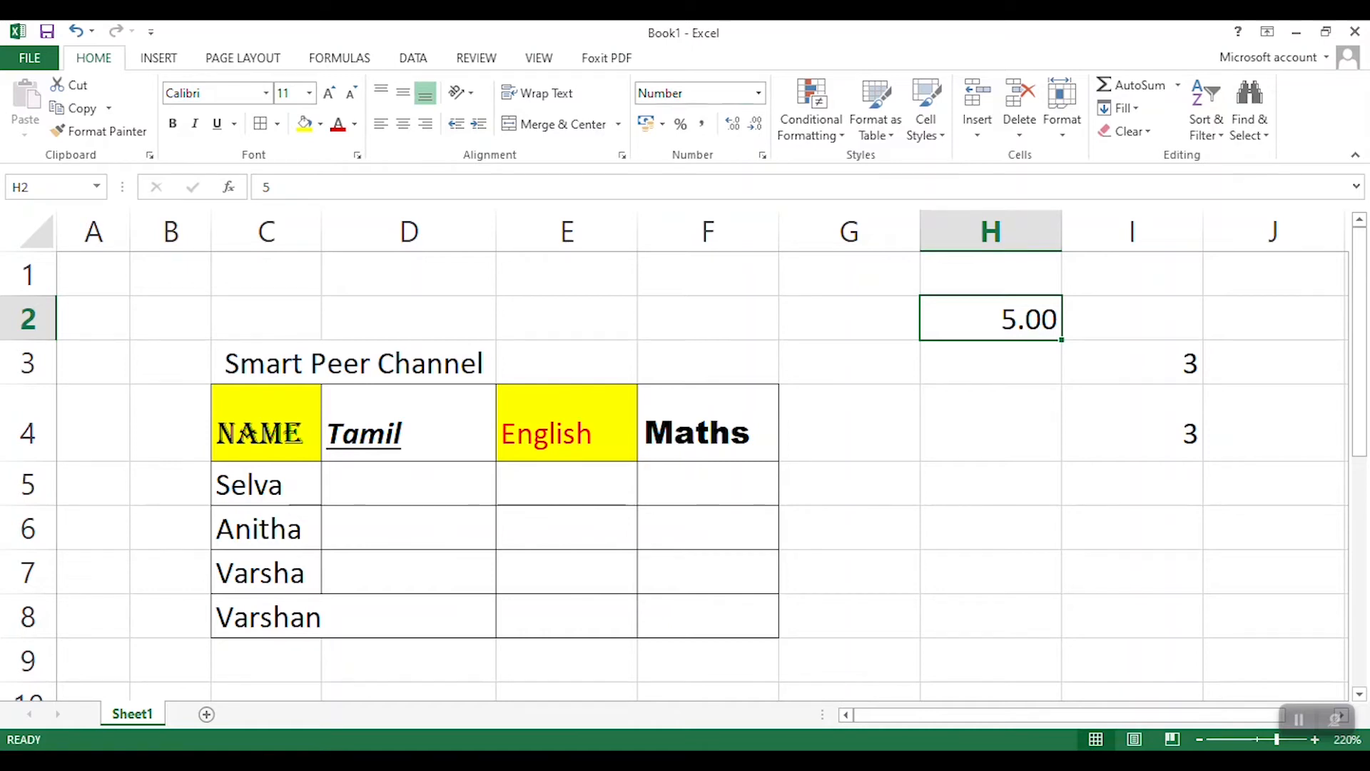
left_click(680, 123)
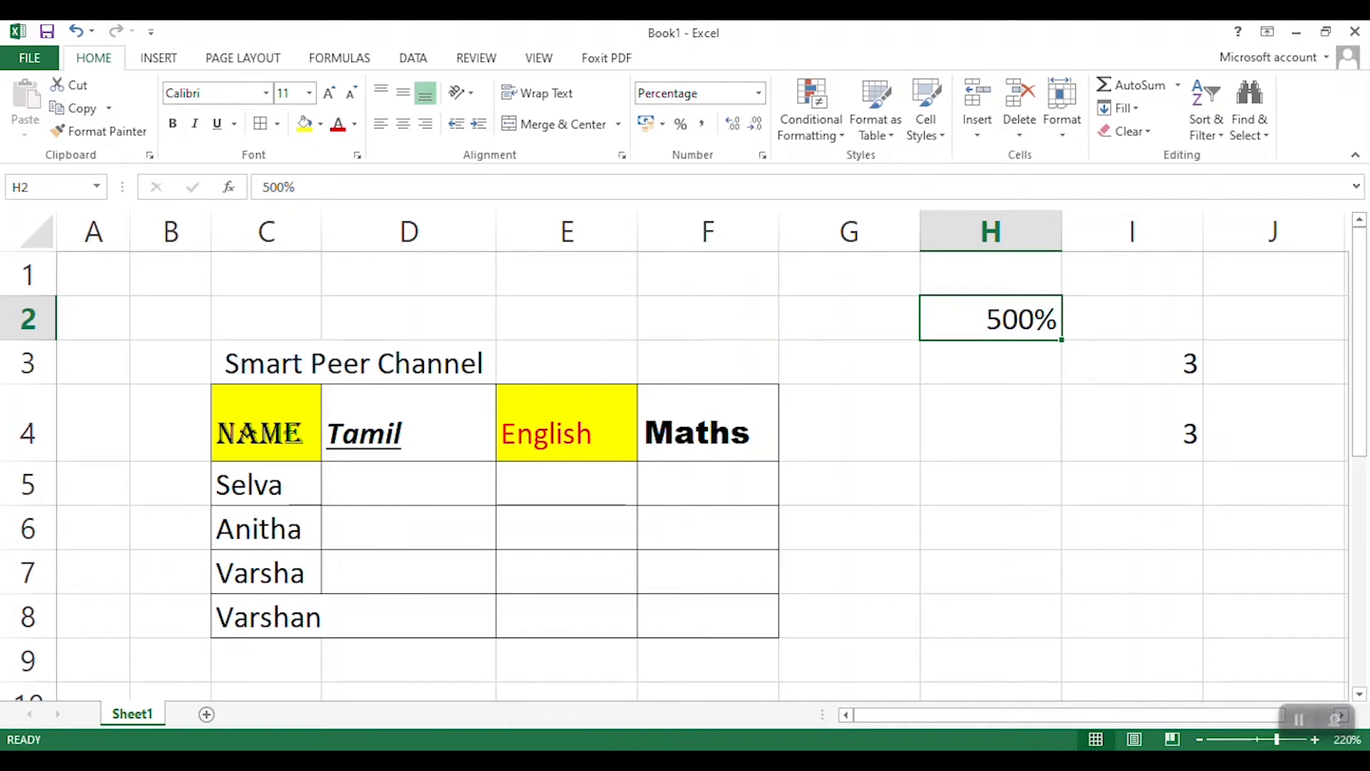
key("ctrl+z")
key("ctrl+z")
- Set up an Equal To highlight rule on H2, trying 4 and then 5 as the comparison value
left_click(990, 363)
left_click(990, 318)
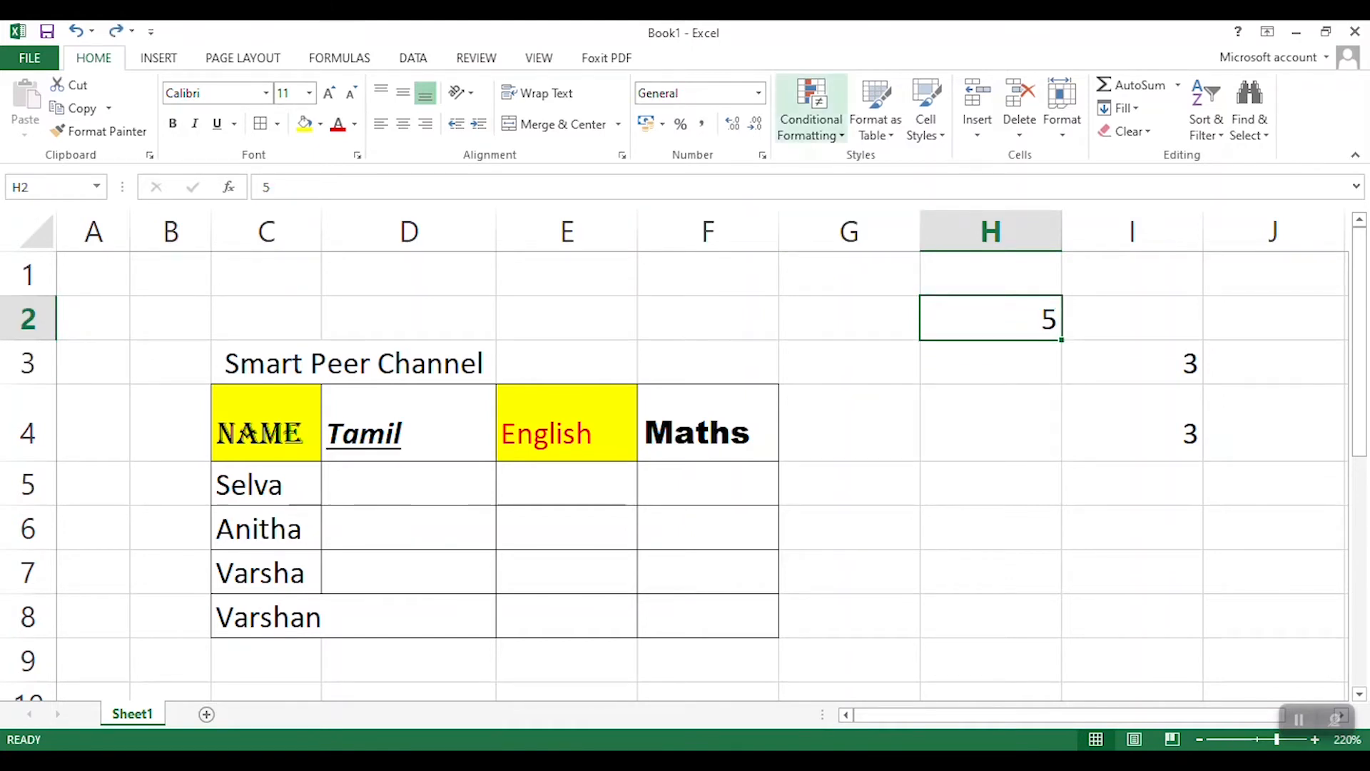
left_click(812, 107)
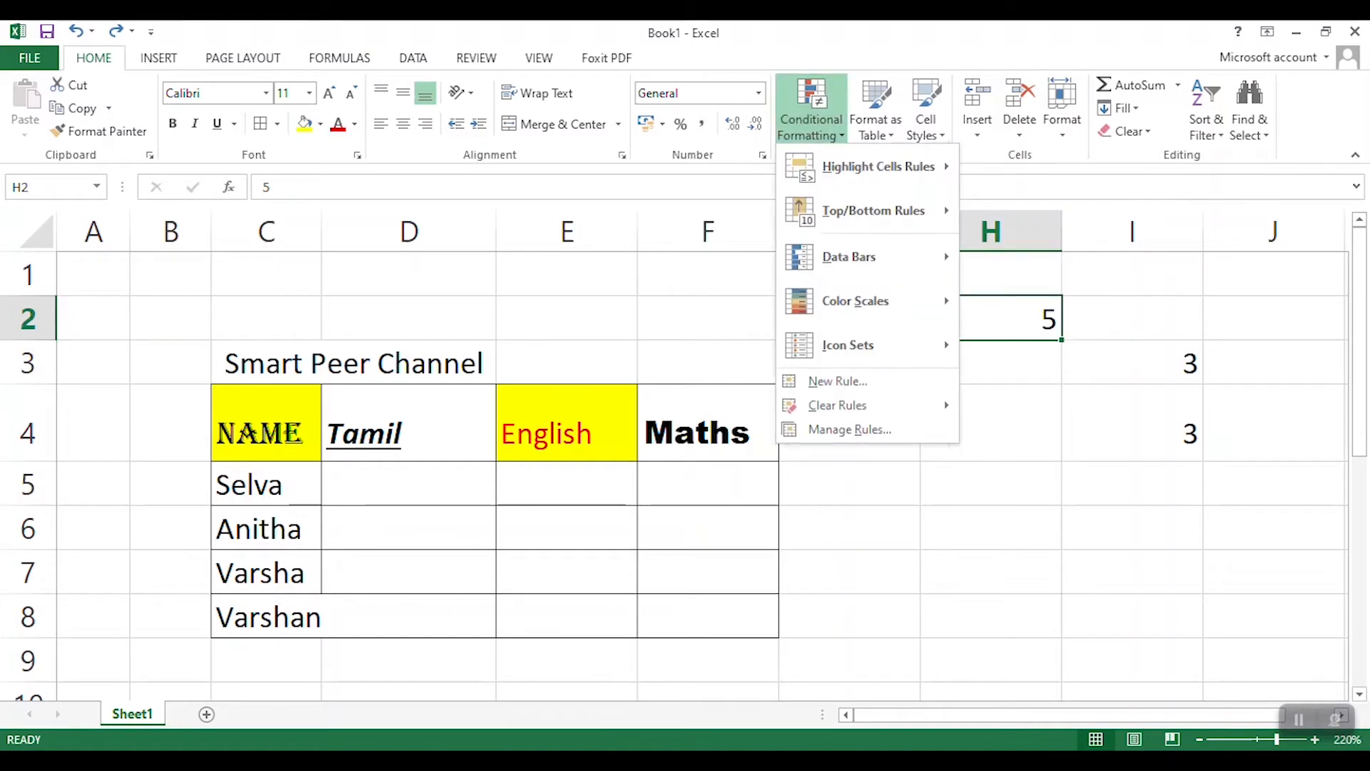
mouse_move(877, 167)
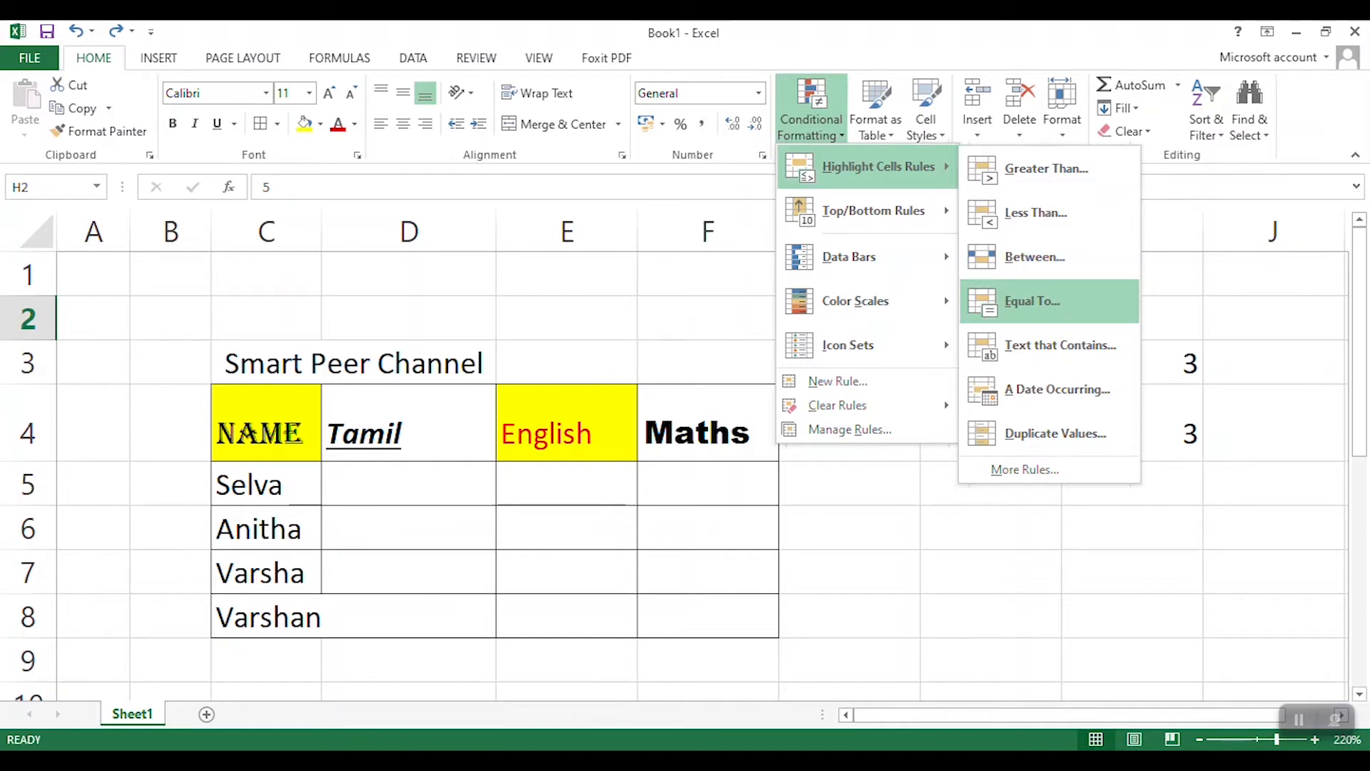
left_click(1031, 300)
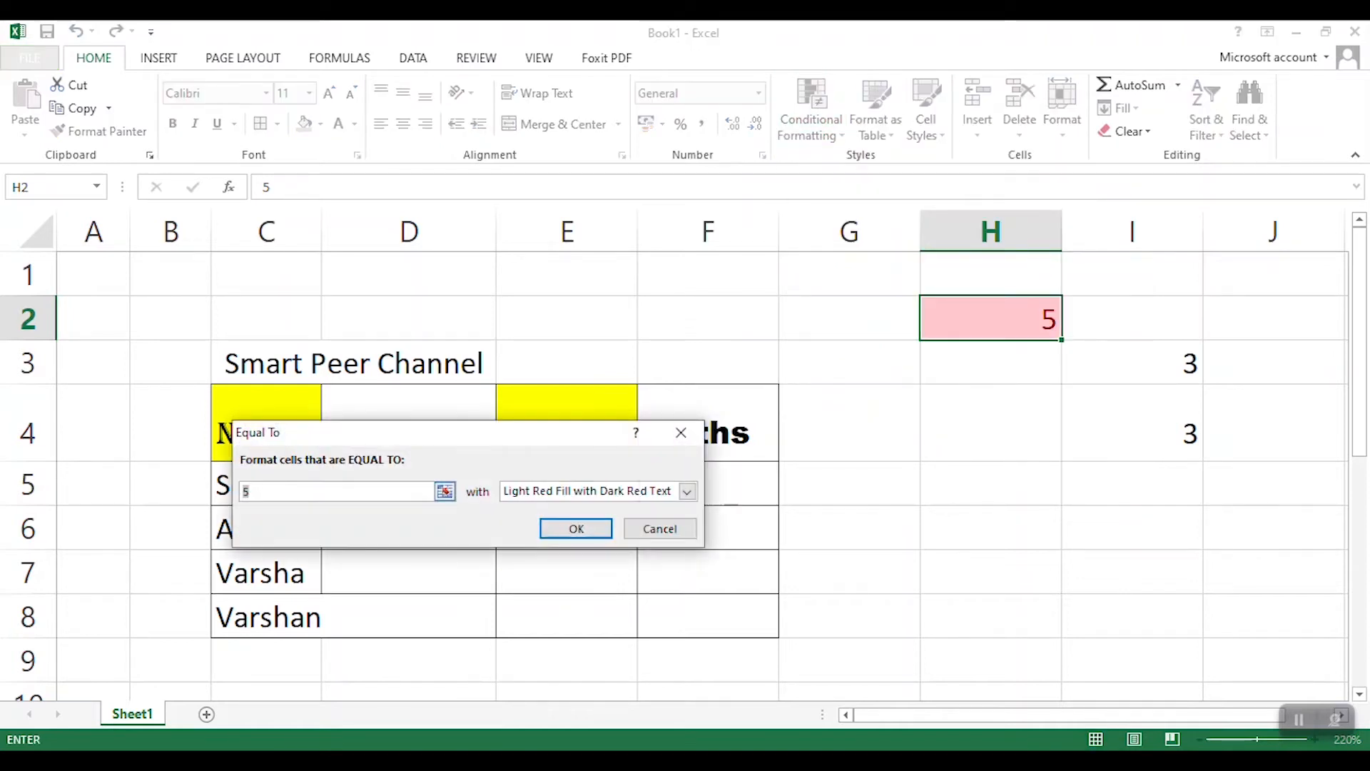
left_click(251, 491)
key("BackSpace")
type("4")
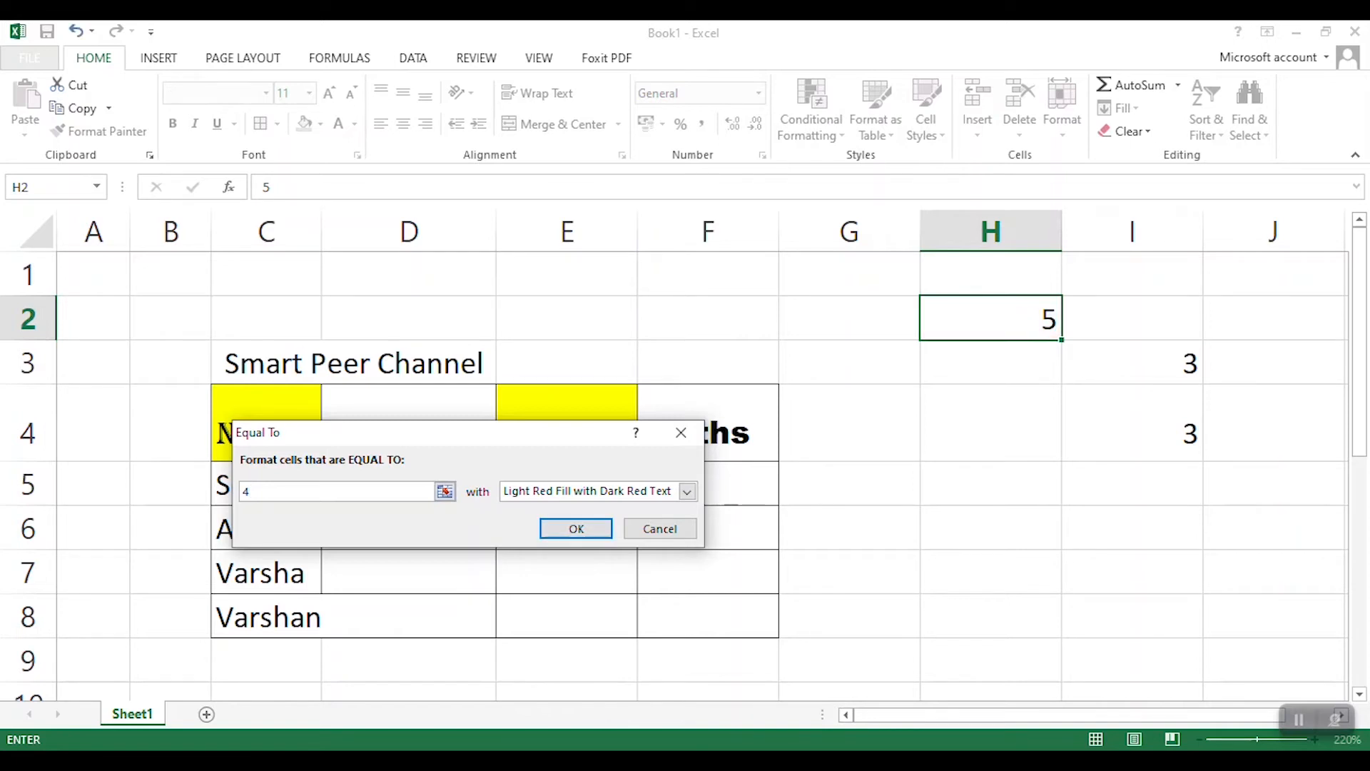
key("BackSpace")
type("5")
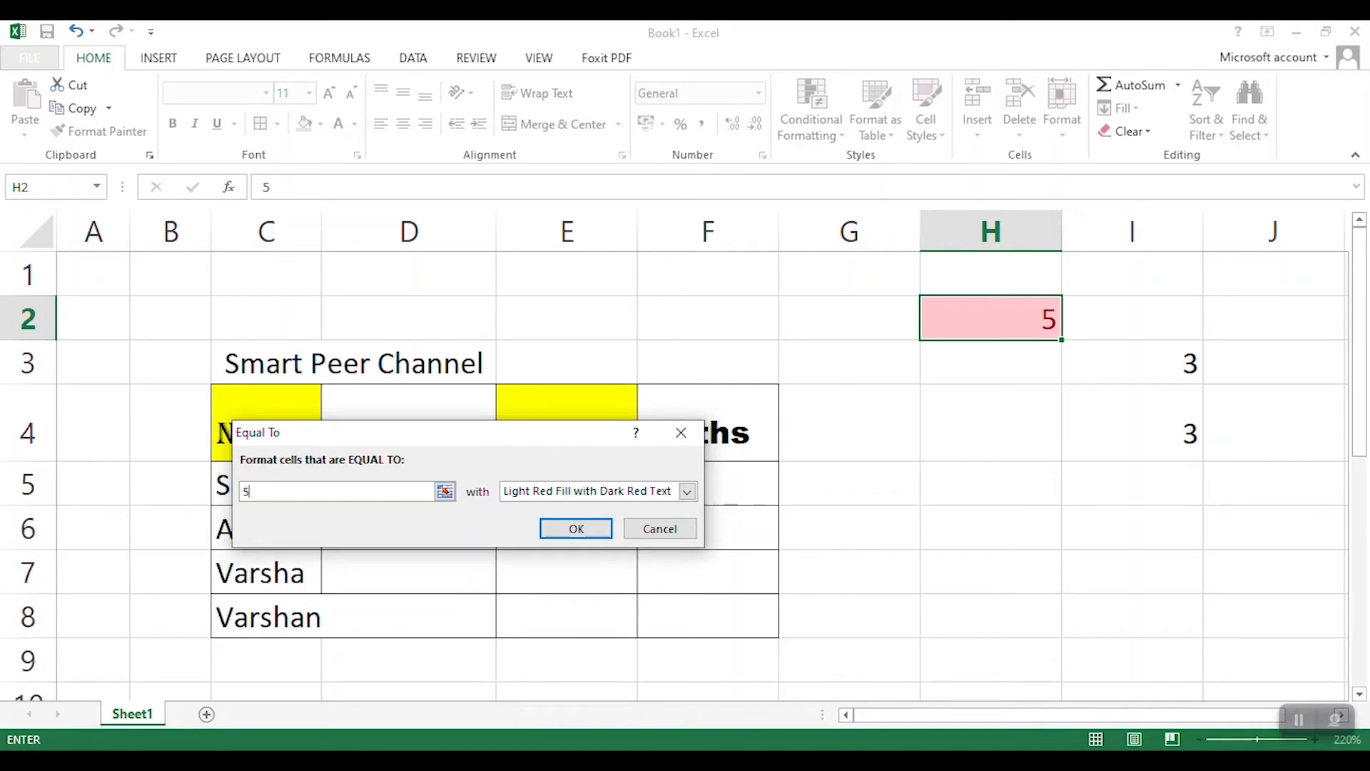
- Preview Green Fill with Dark Green Text for the Equal To rule, view the custom format's fill options, and cancel the rule
left_click(687, 491)
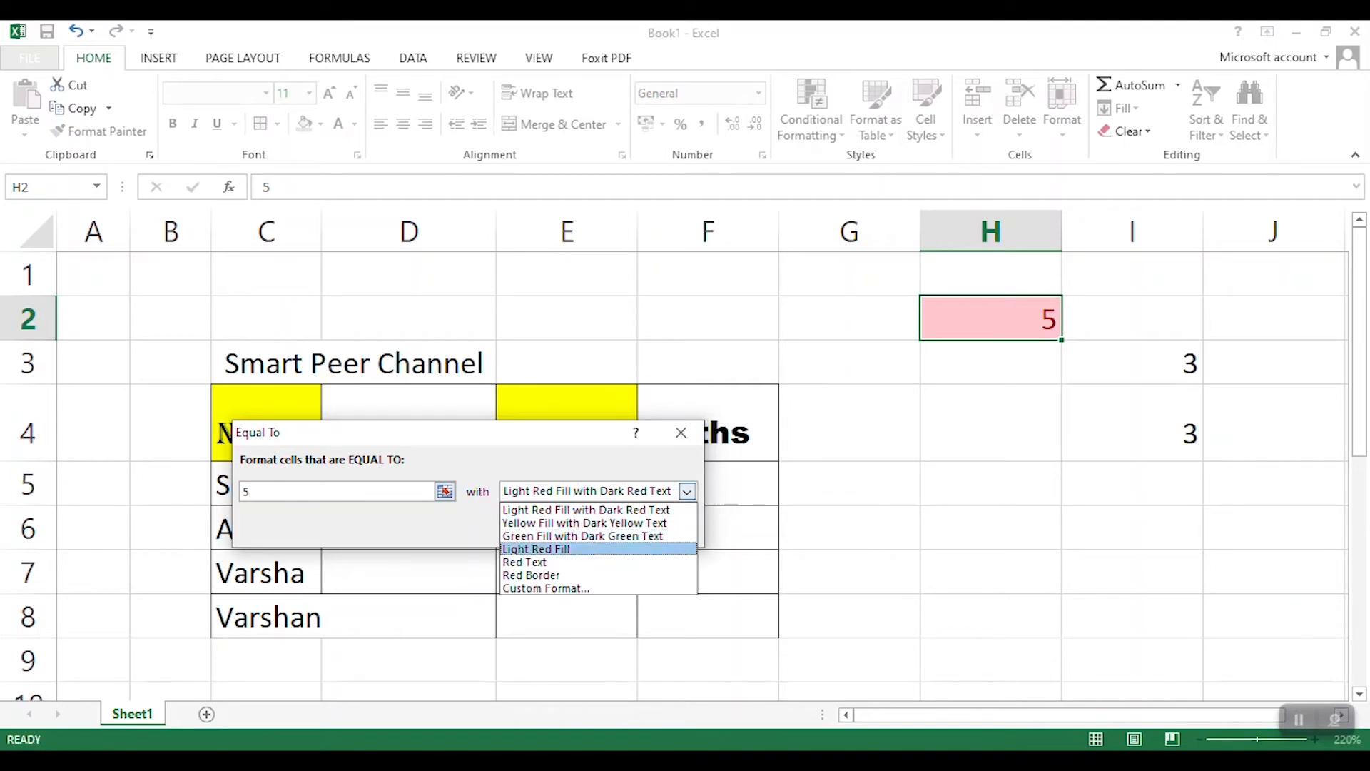
left_click(686, 490)
left_click(583, 535)
left_click(686, 491)
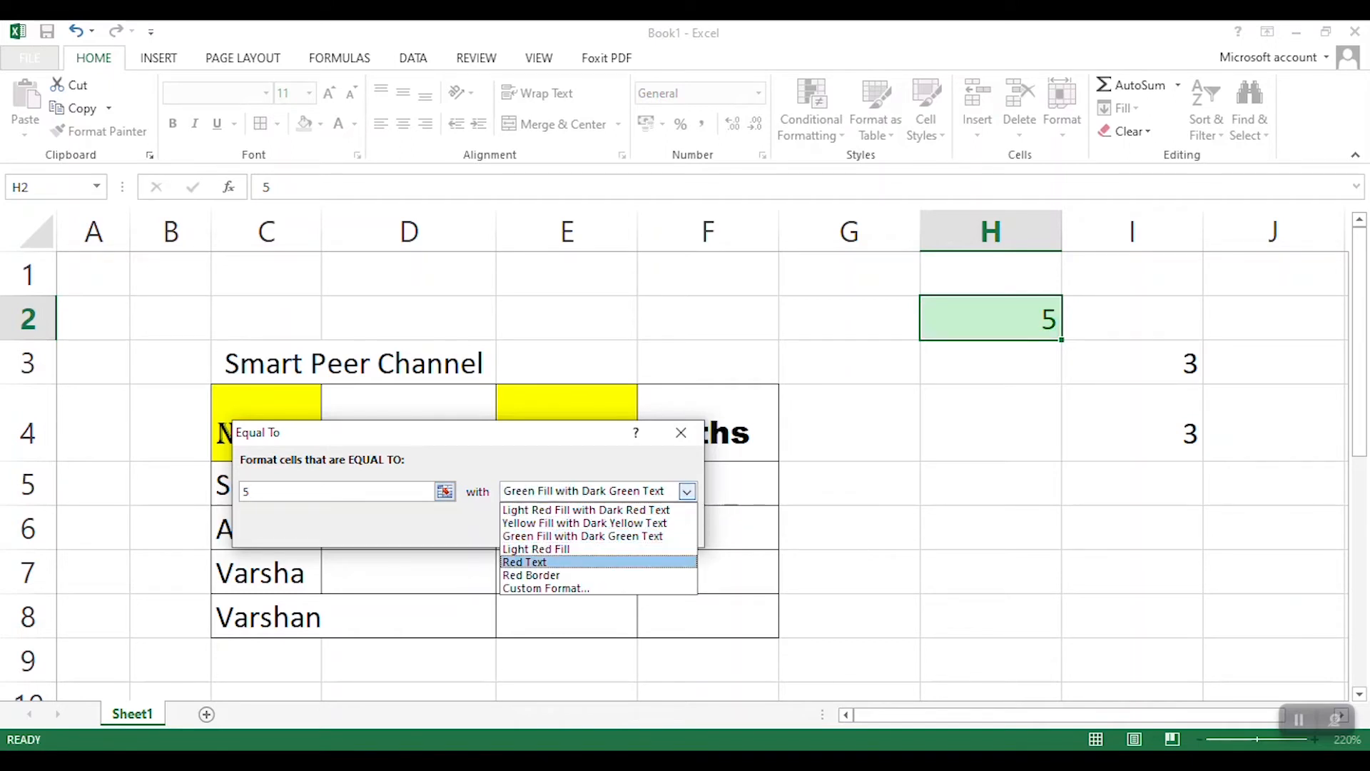
left_click(571, 588)
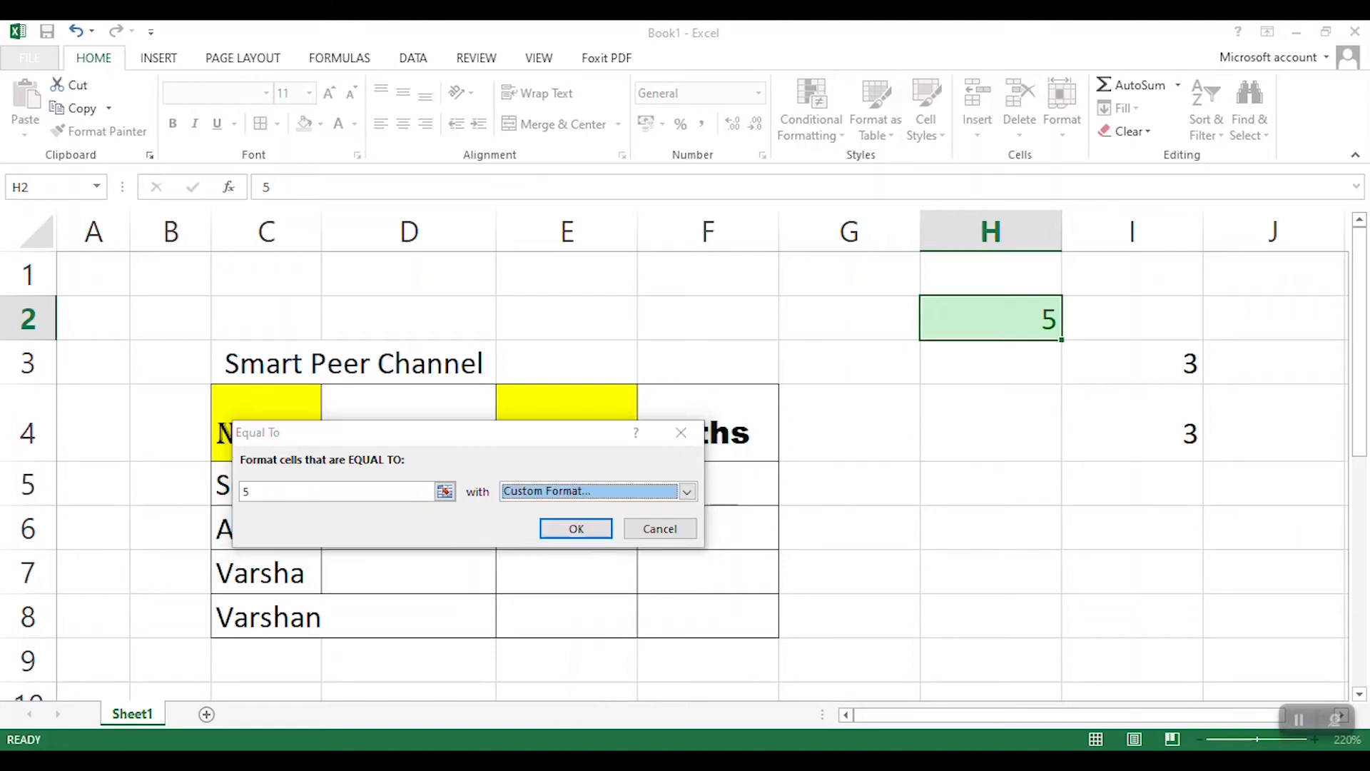
left_click(405, 243)
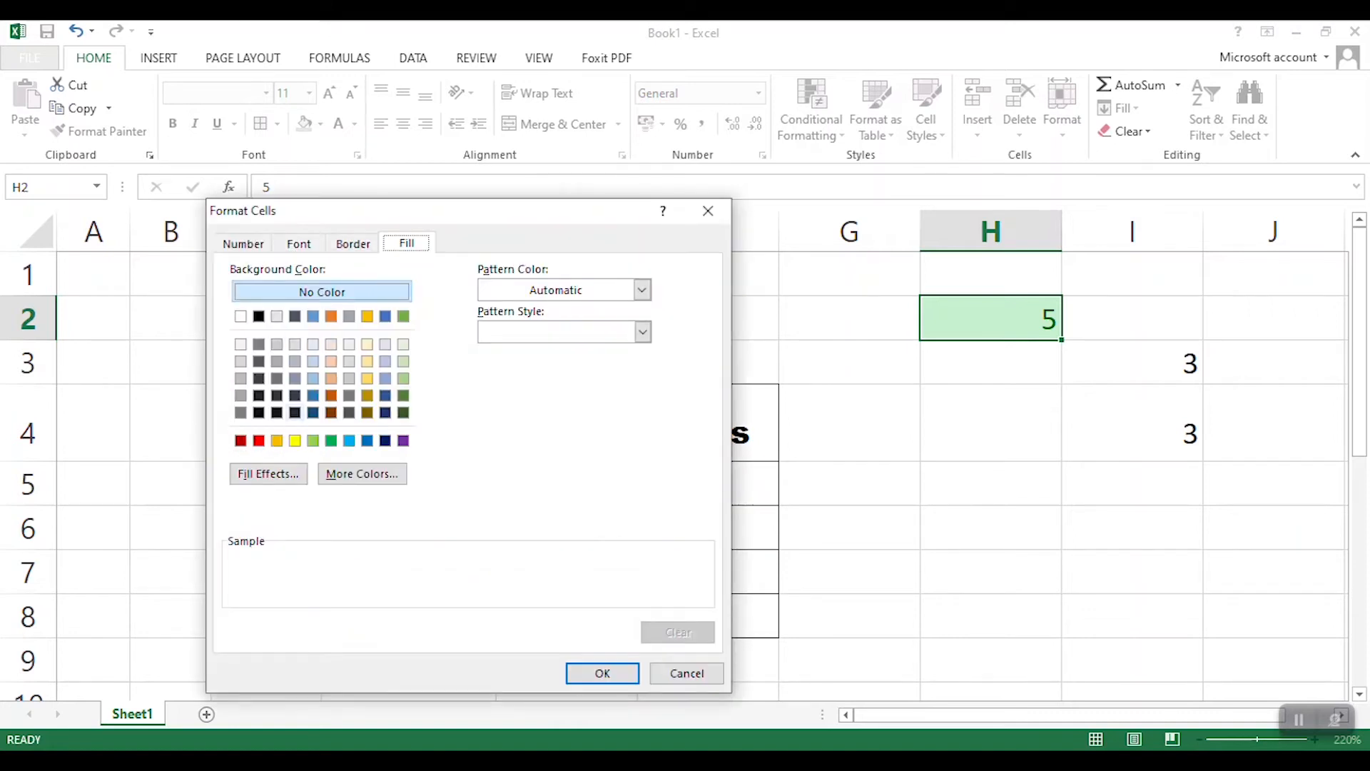
left_click(708, 210)
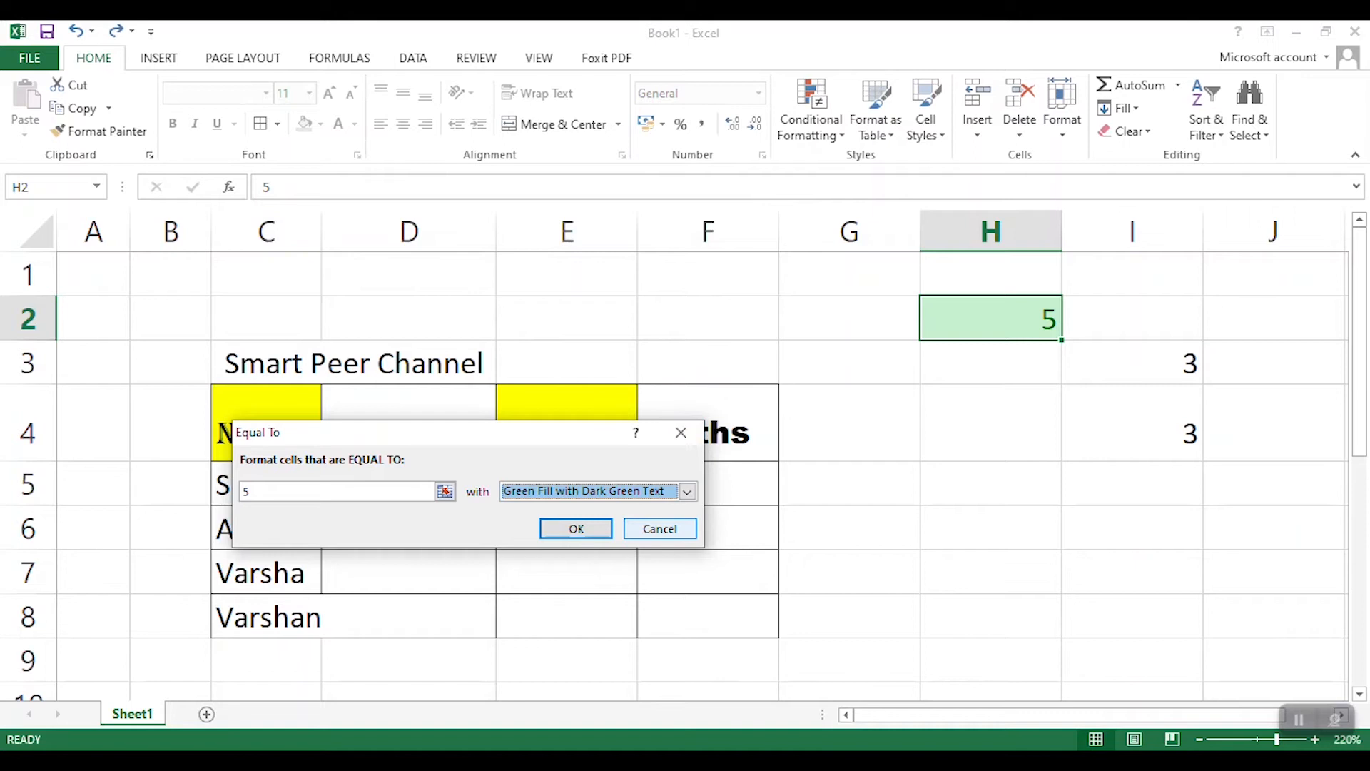
key("Escape")
left_click(991, 348)
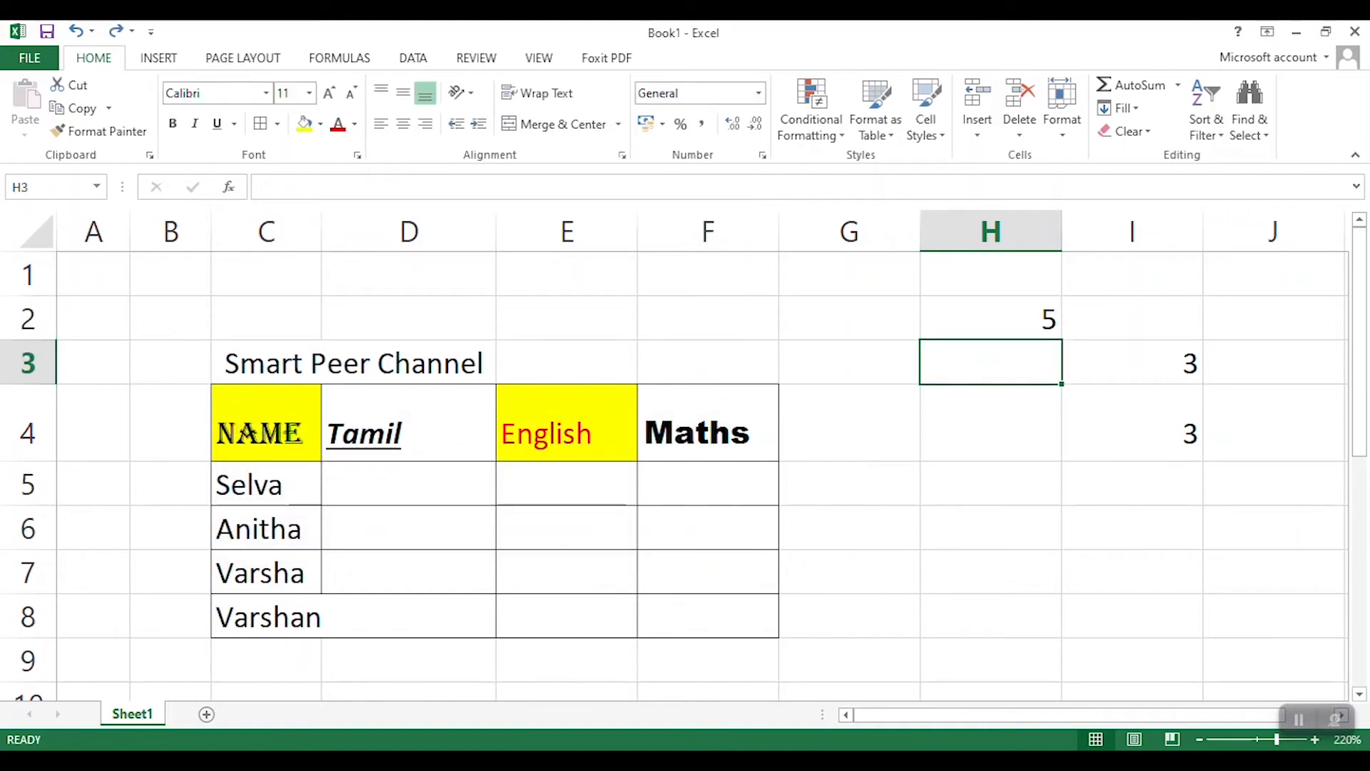
left_click(990, 318)
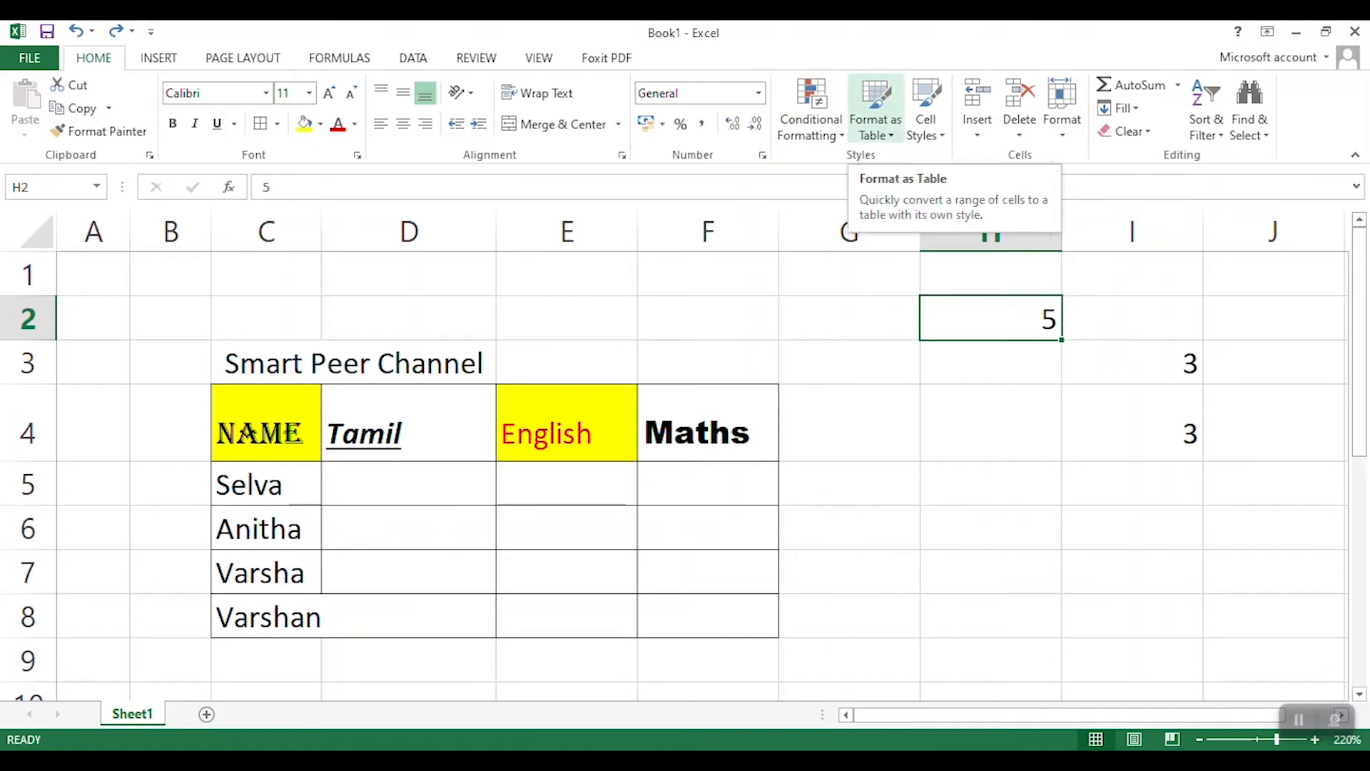
- Try formatting C4:F8 as a table with headers in the black-header Light style, and view the Name column's filter options
left_click_drag(264, 428, 706, 615)
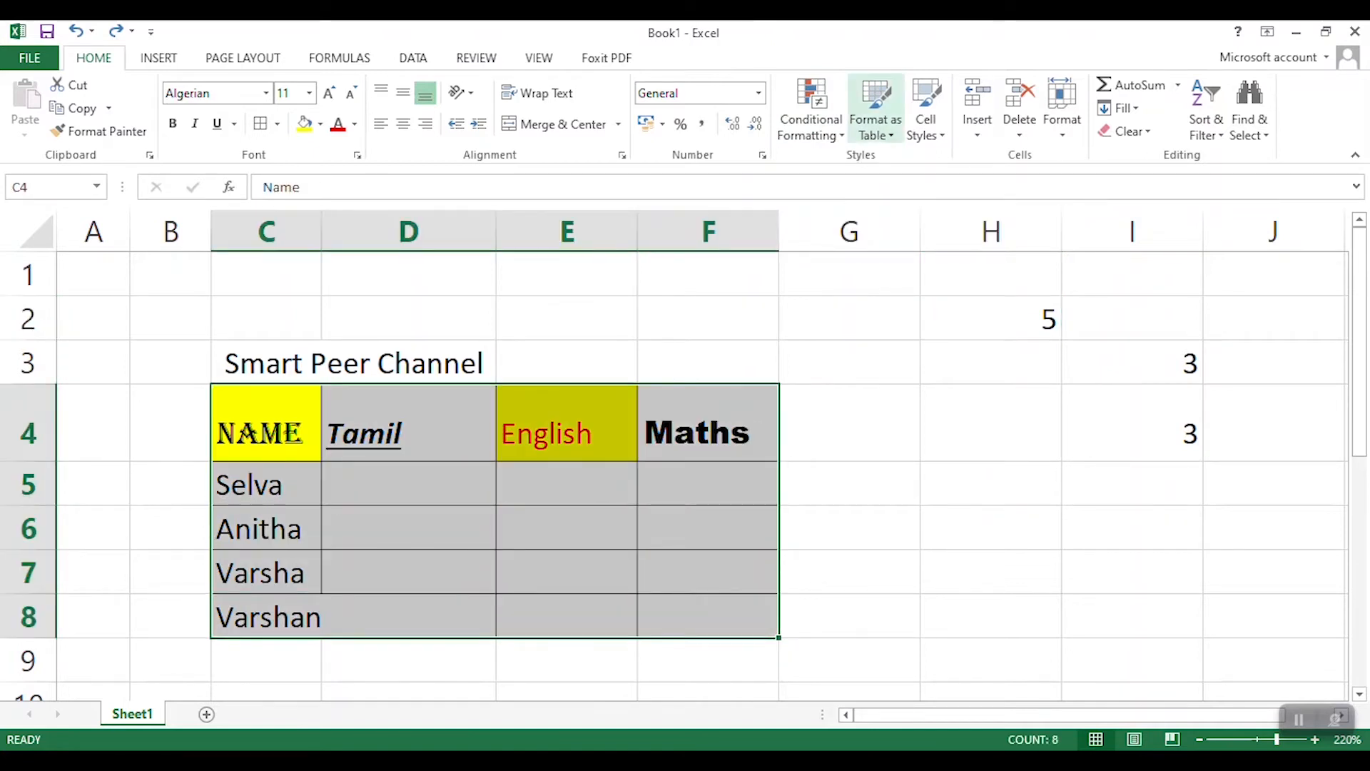
left_click(876, 128)
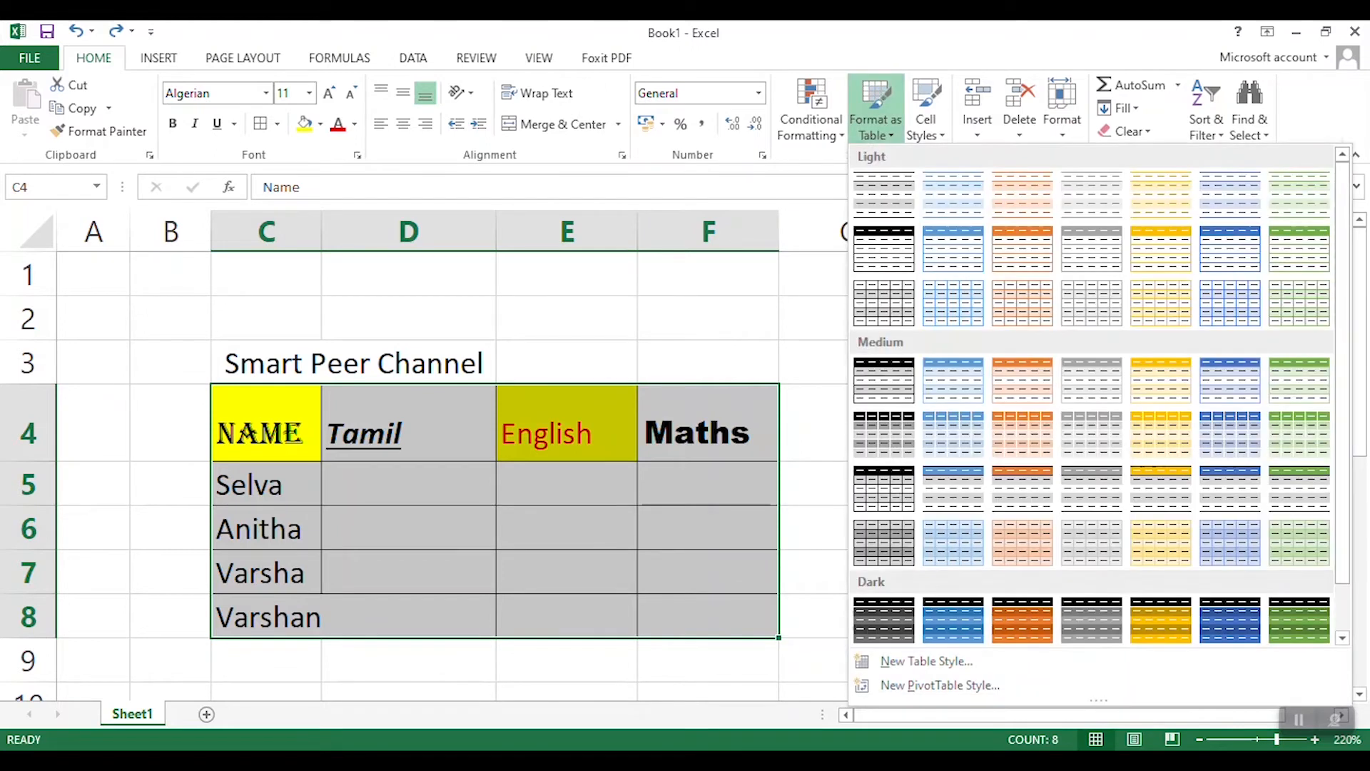
left_click(884, 248)
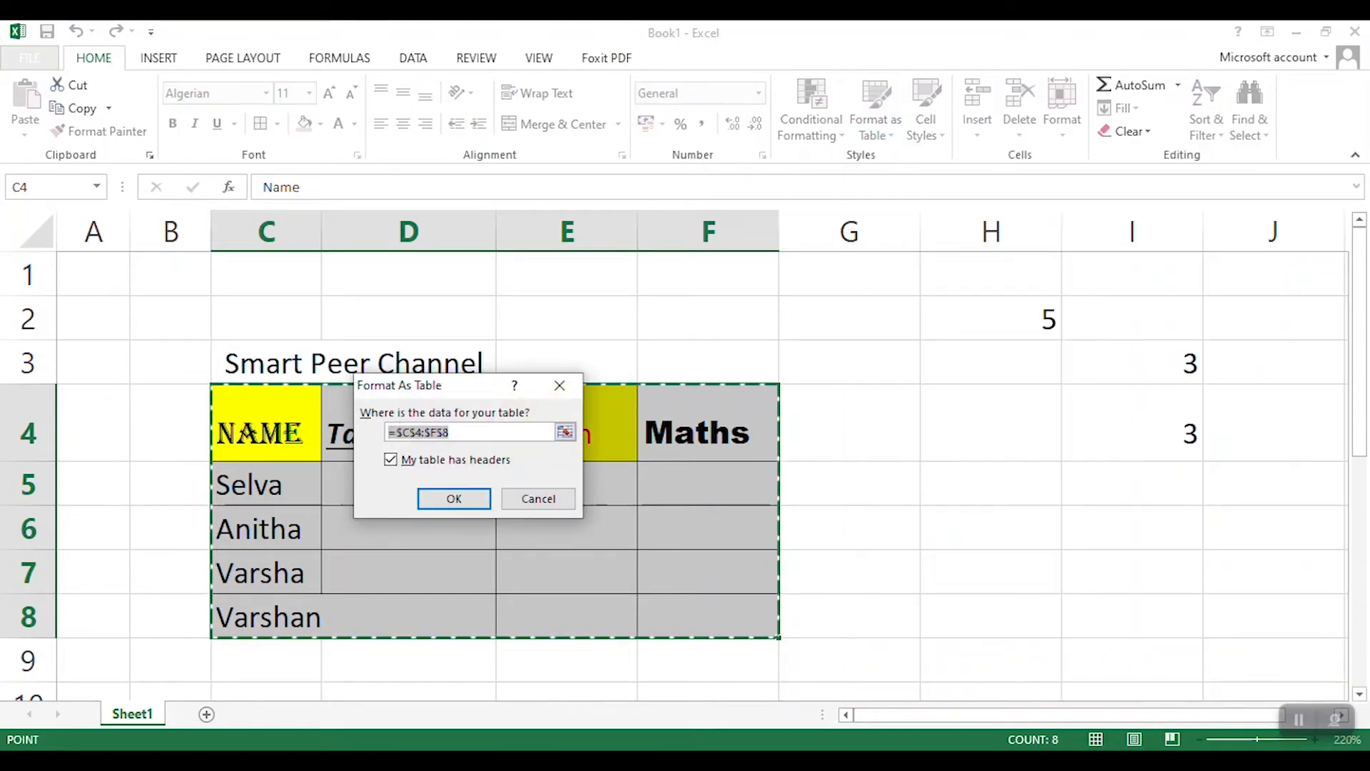
key("Return")
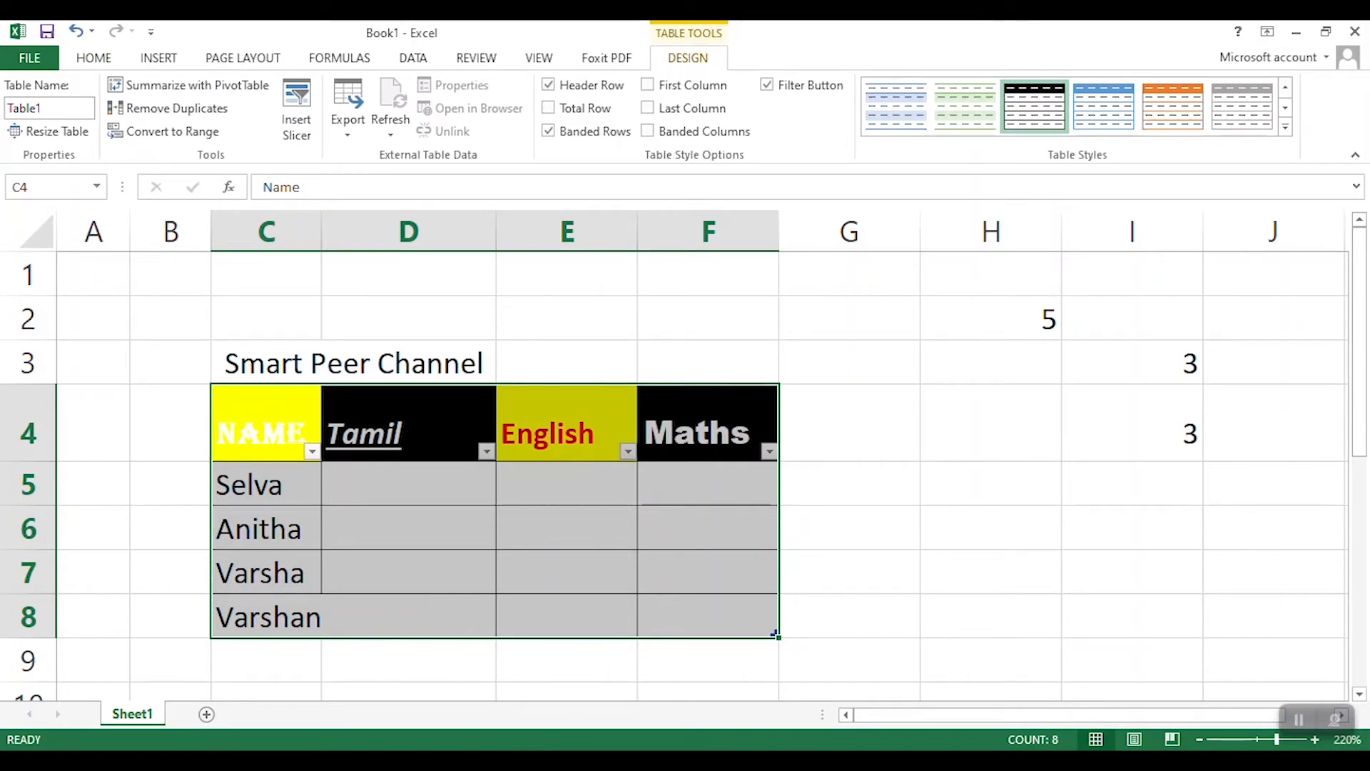
left_click(311, 451)
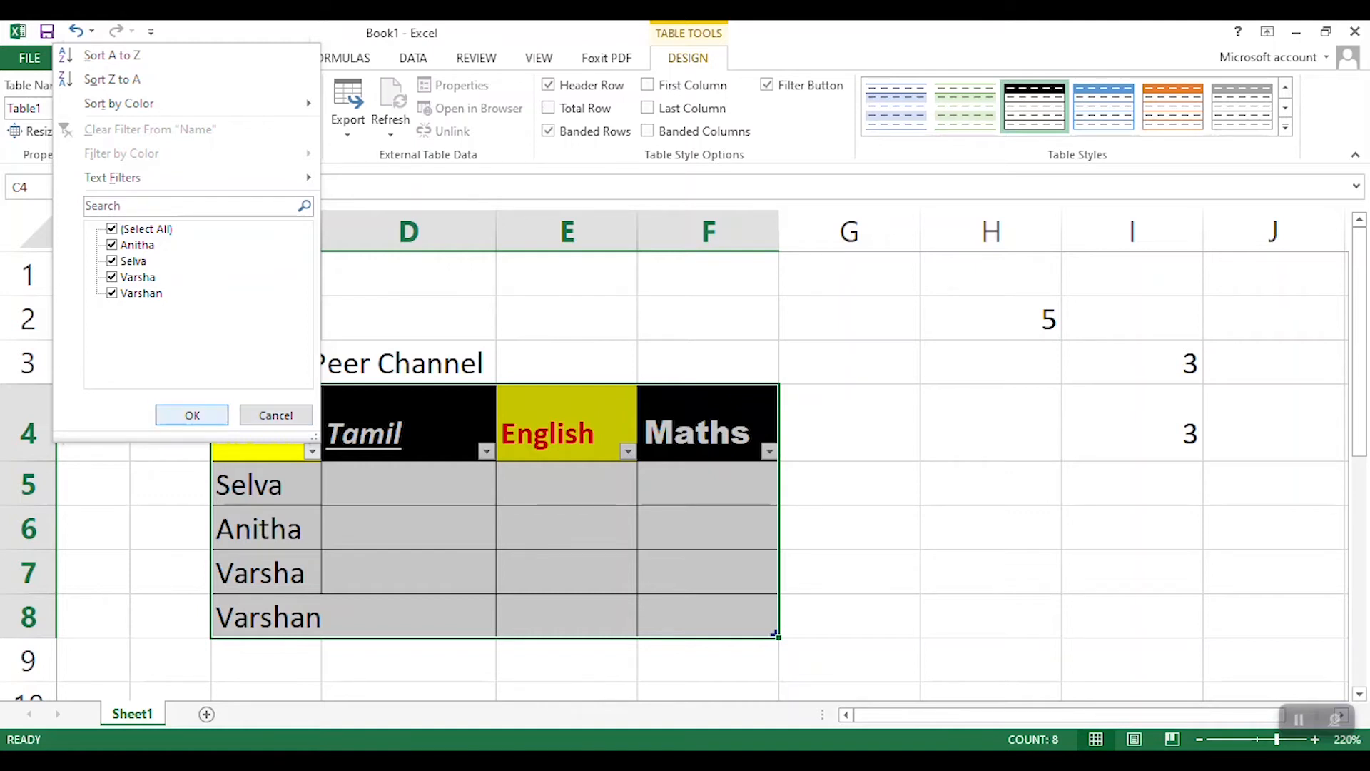
left_click(192, 414)
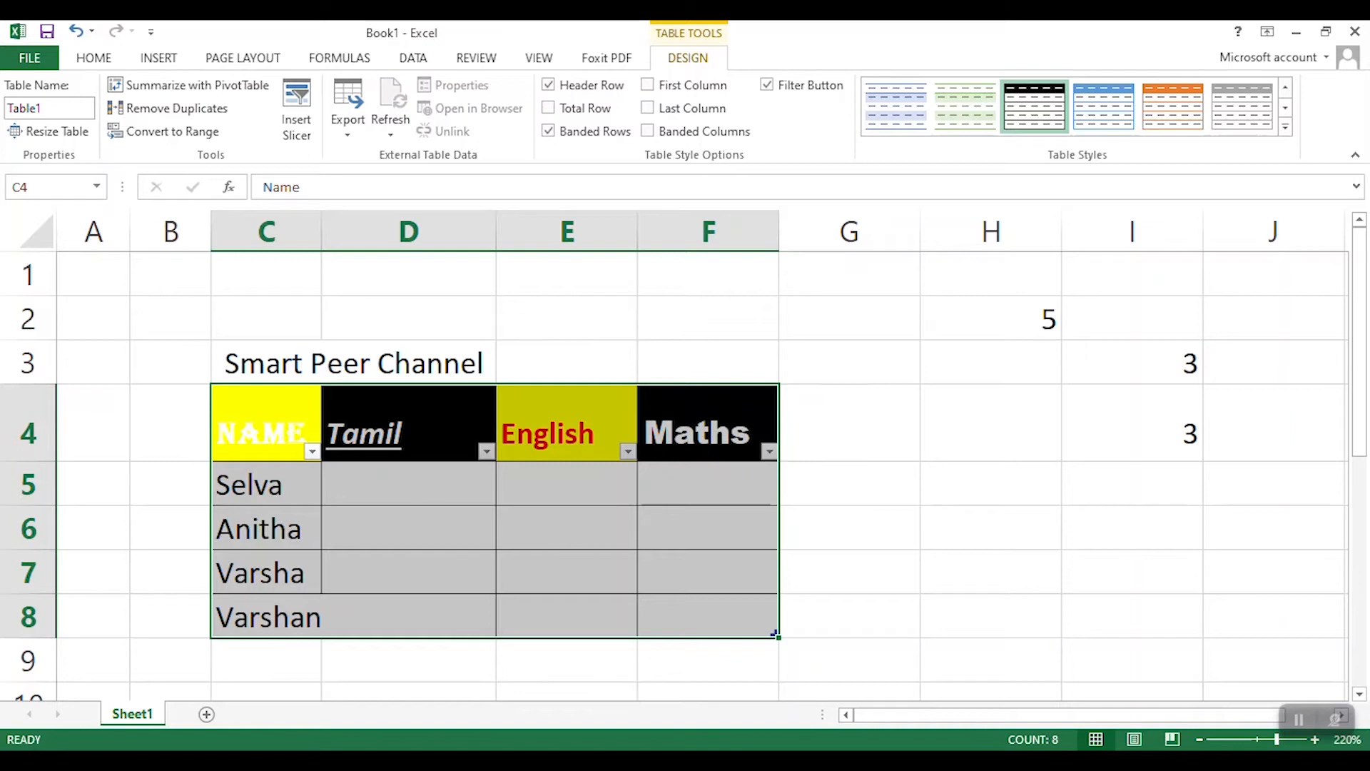
- Undo the table formatting of C4:F8 and the value entered in H2
left_click_drag(264, 428, 706, 615)
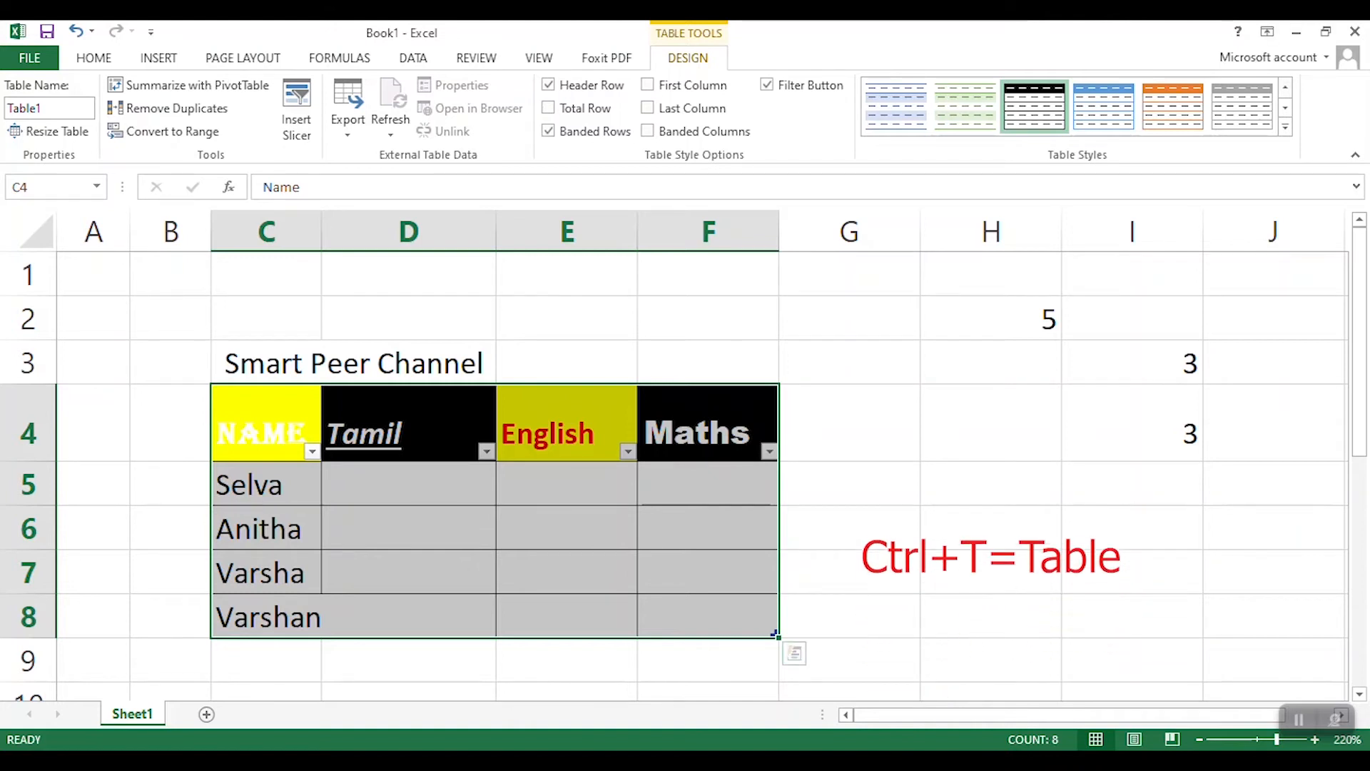
key("ctrl+z")
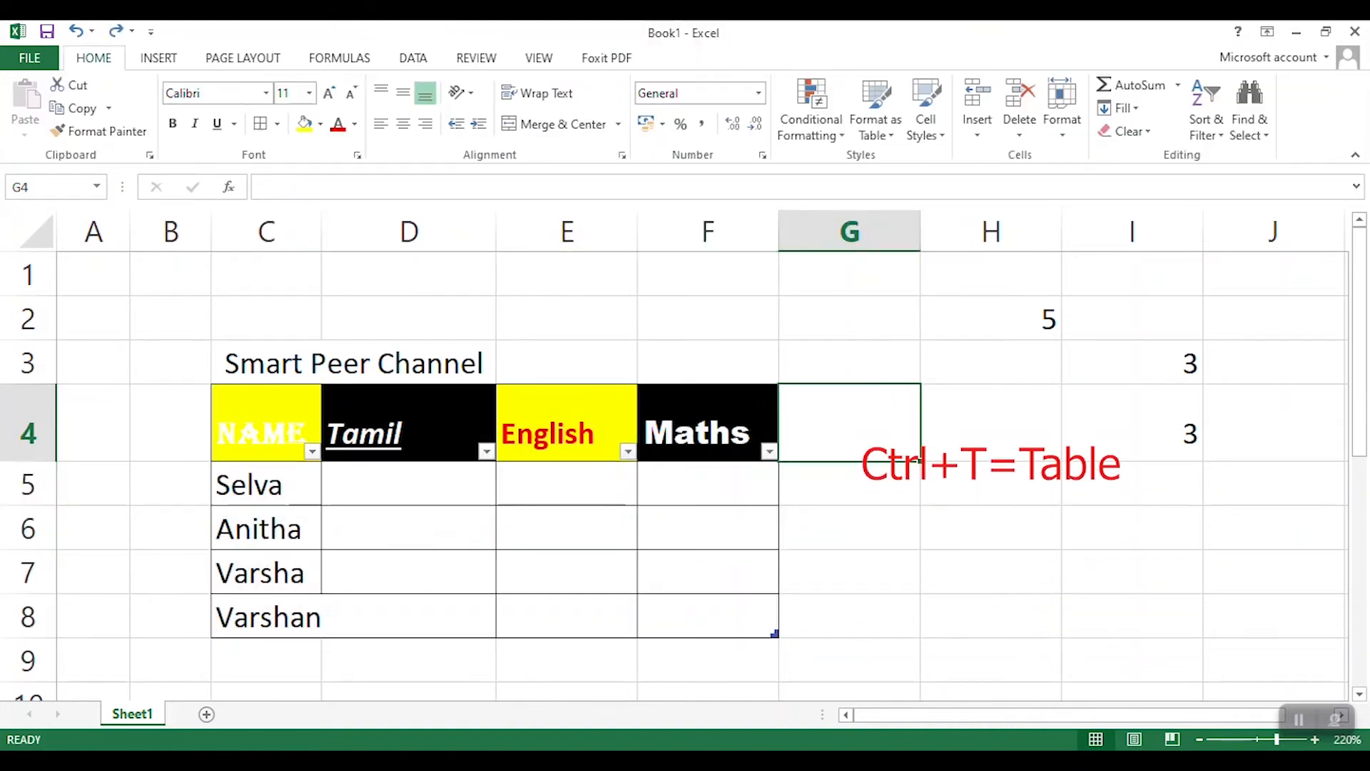
key("ctrl+z")
left_click(991, 317)
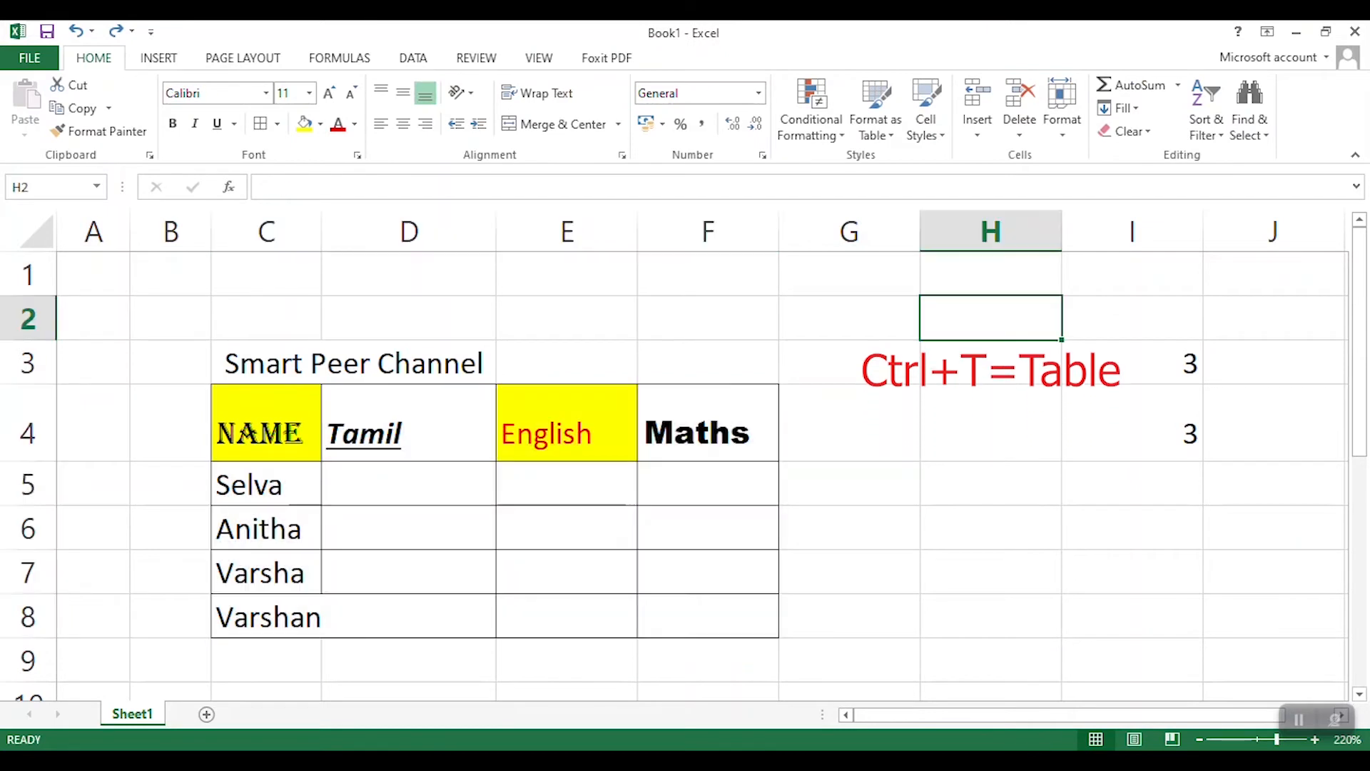
- Try converting C4:F8 into a default-style table with headers, and undo it
left_click_drag(266, 423, 706, 616)
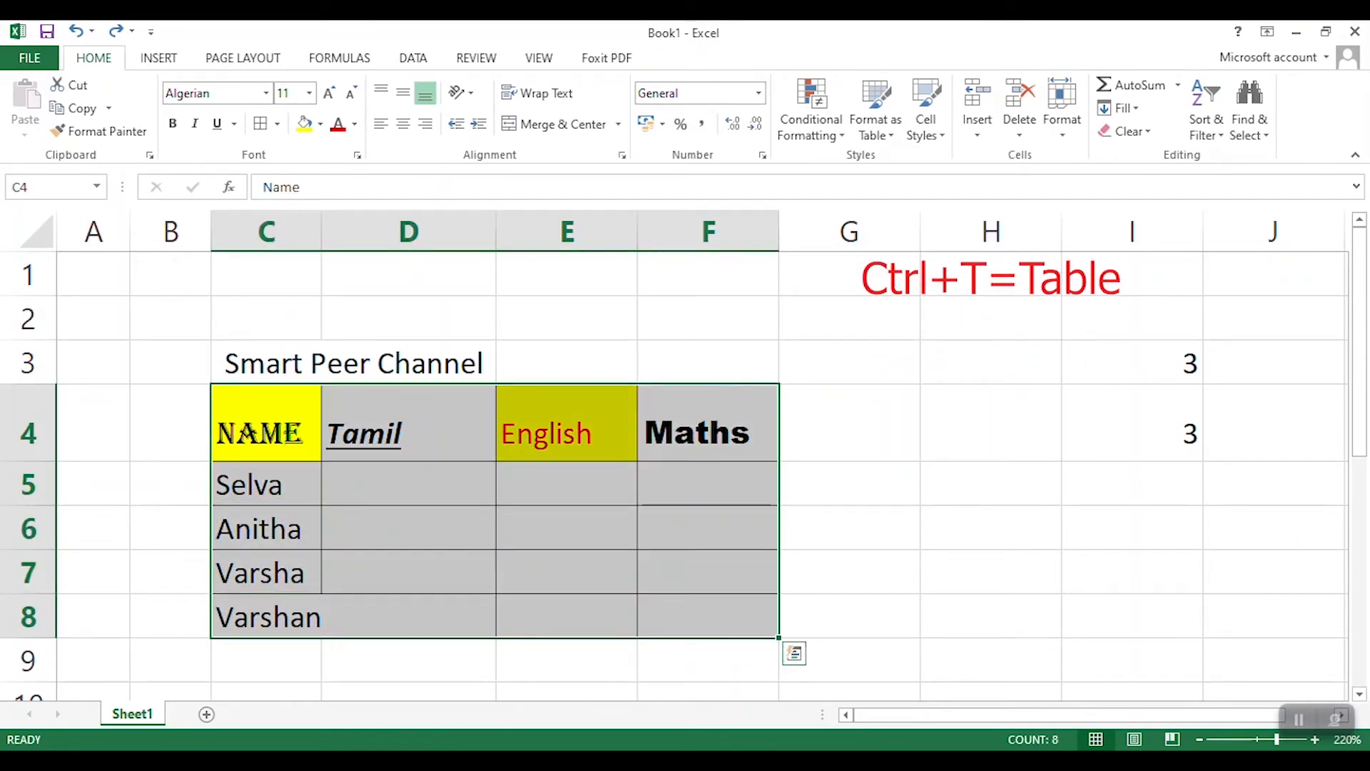
key("ctrl+t")
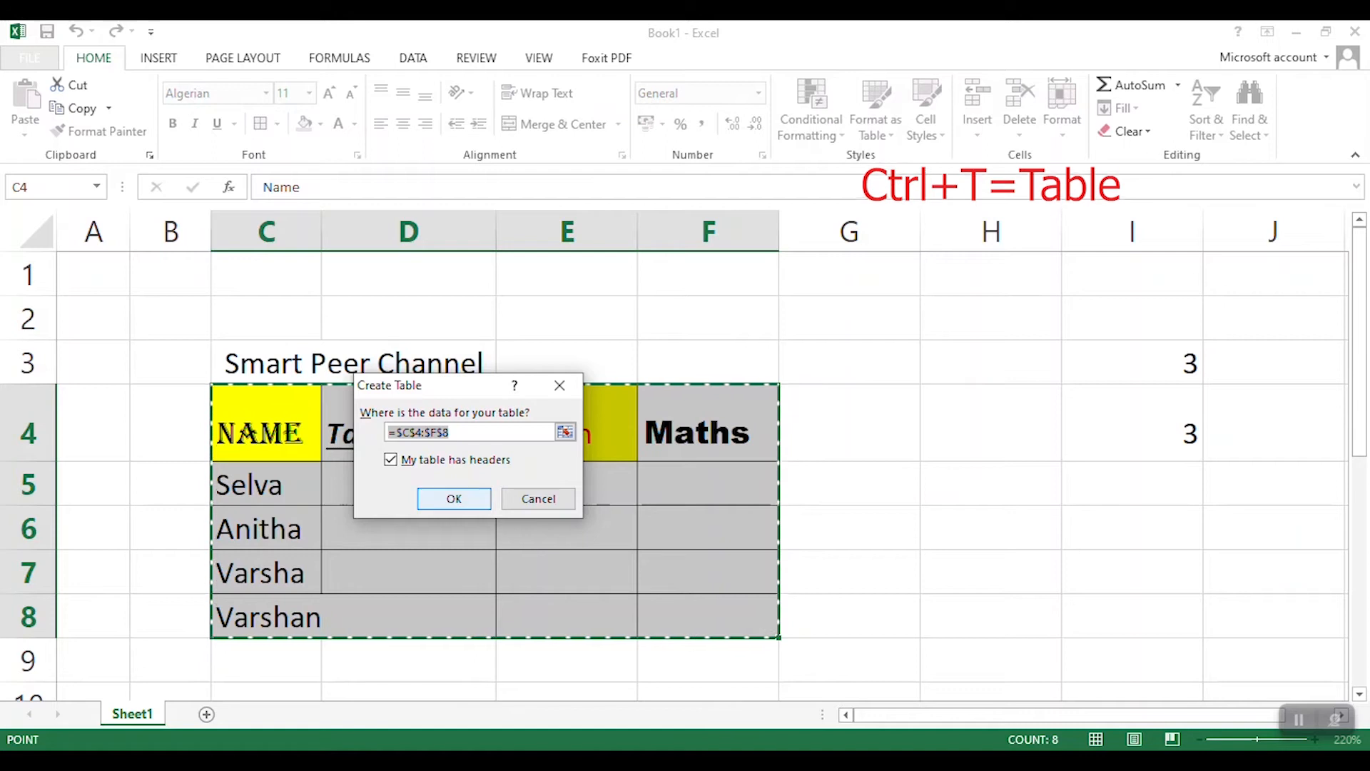
key("Return")
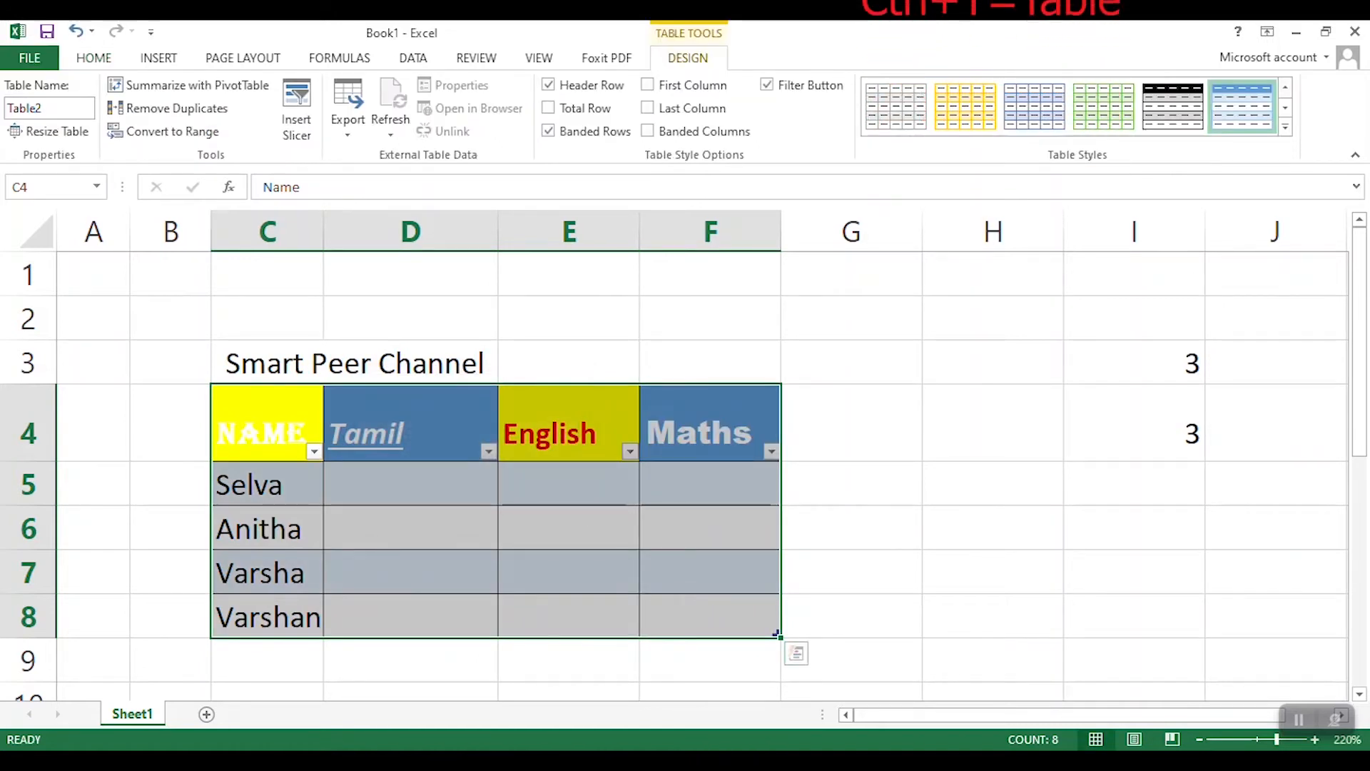
key("ctrl+z")
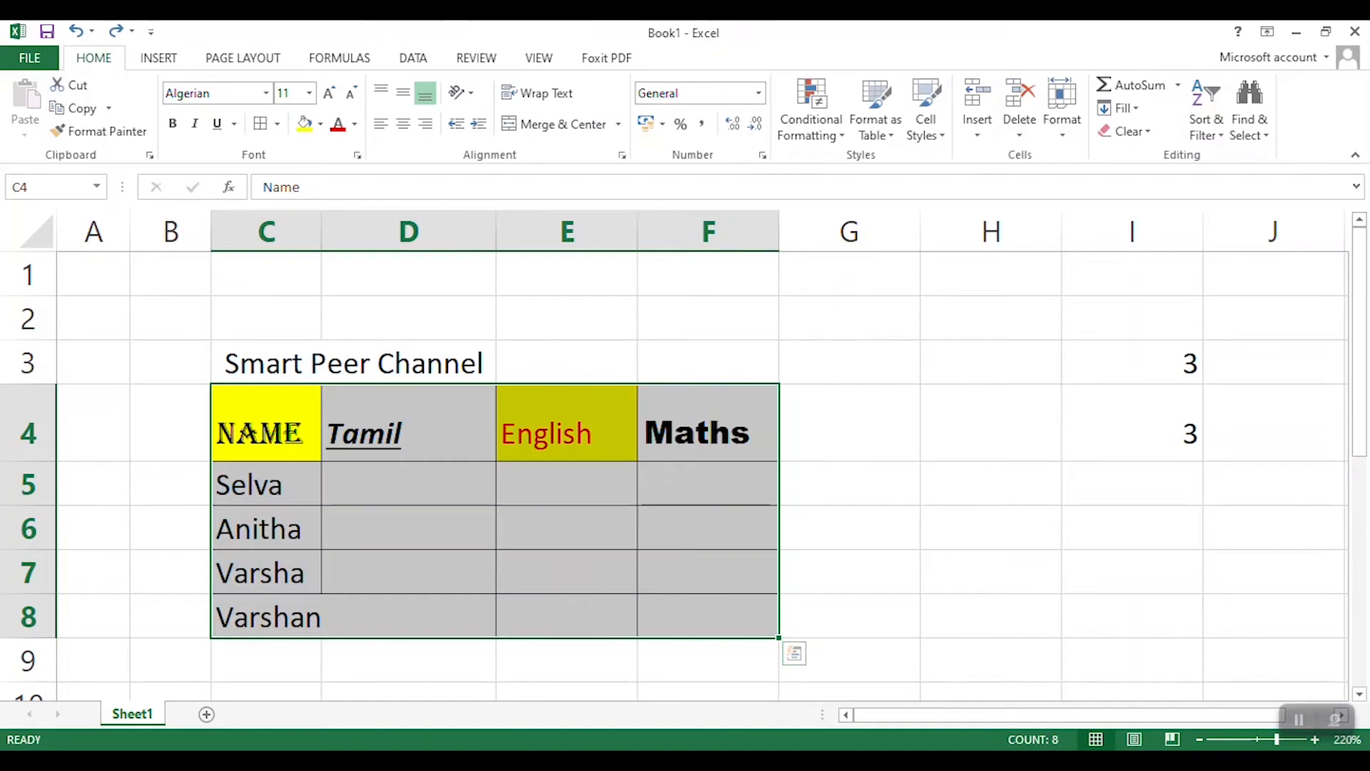
left_click(849, 484)
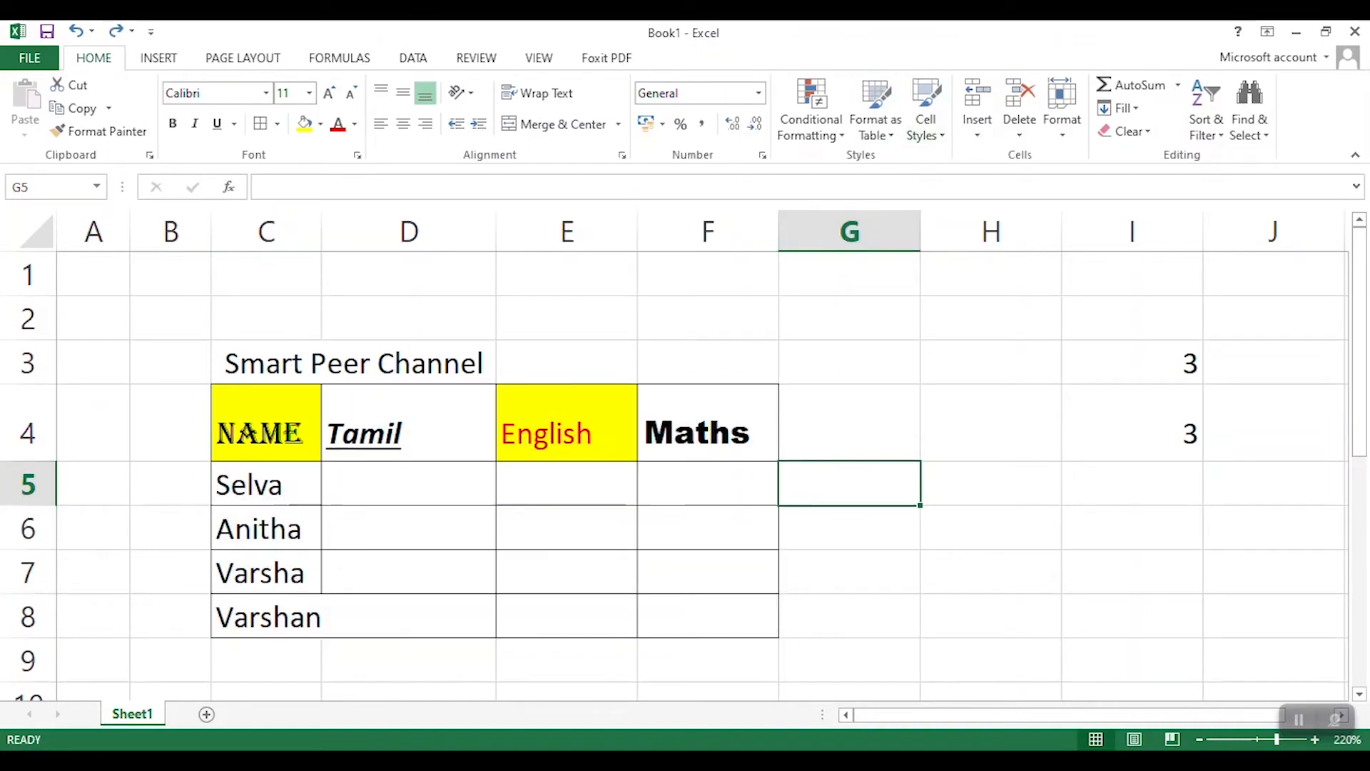
- Preview the available cell styles on the Maths heading in F4 and open them for the Tamil heading in D4
left_click(708, 423)
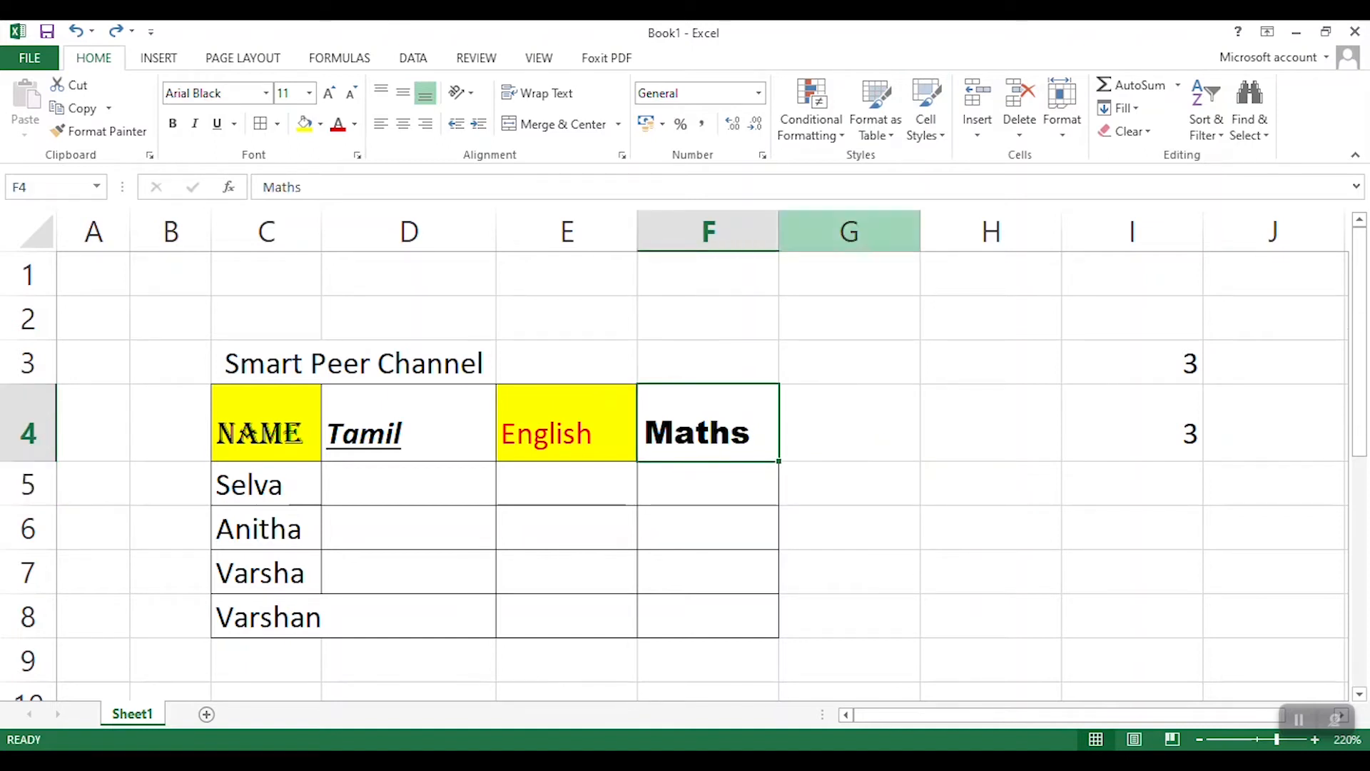
left_click(925, 114)
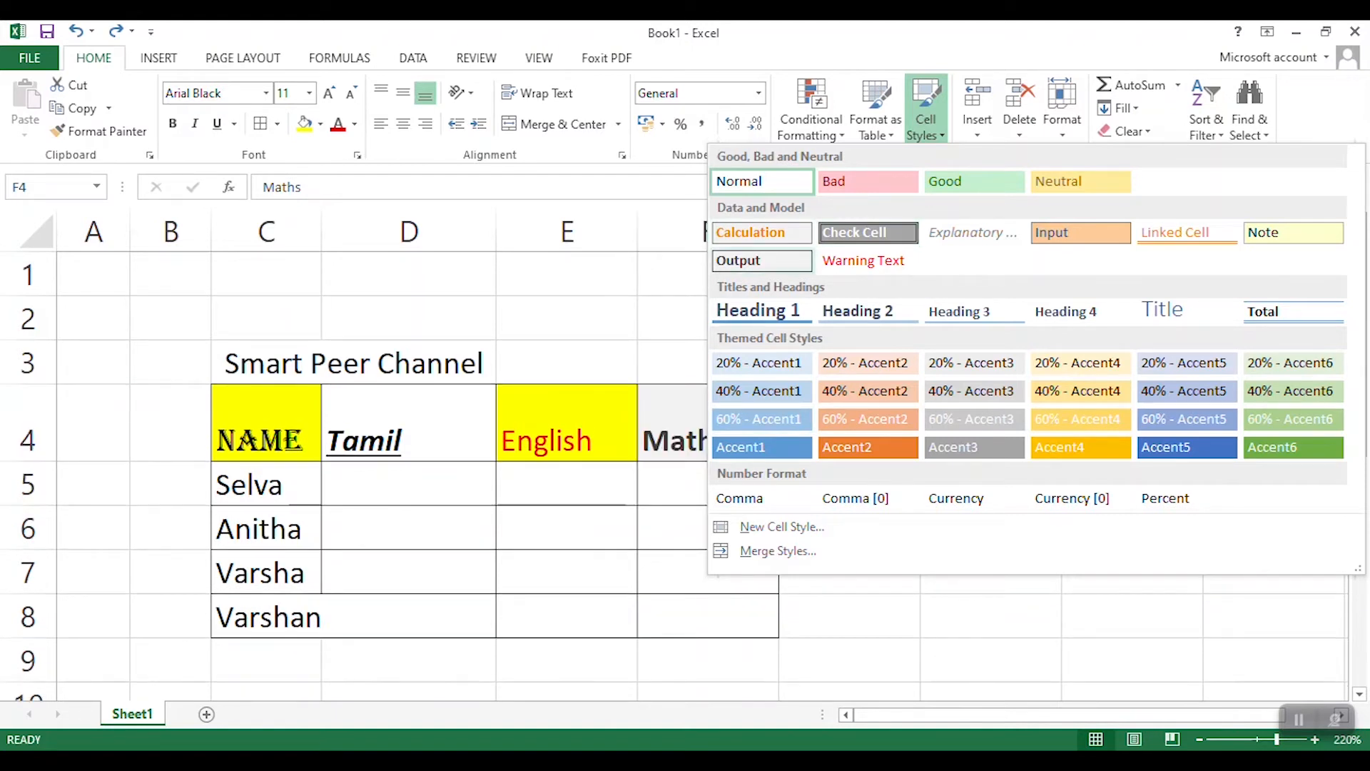
left_click(409, 423)
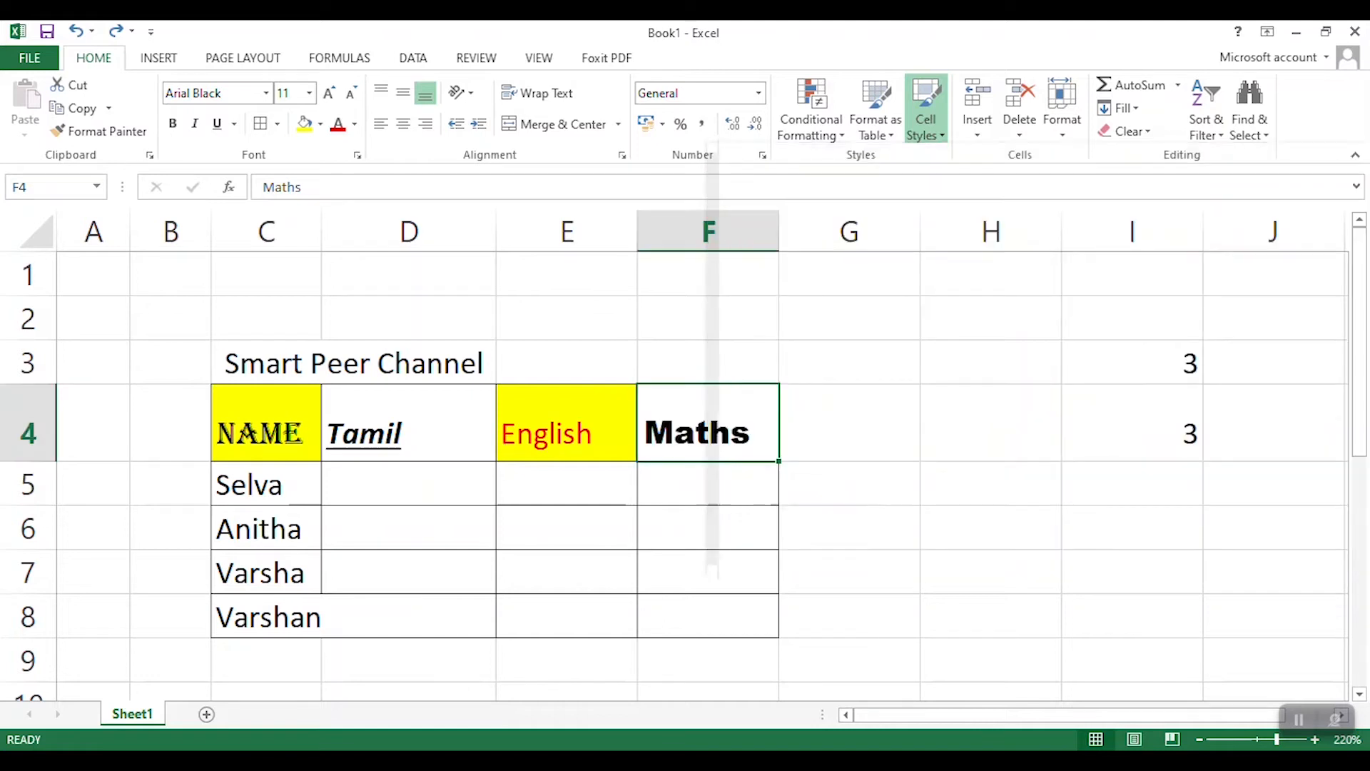
left_click(409, 423)
left_click(925, 114)
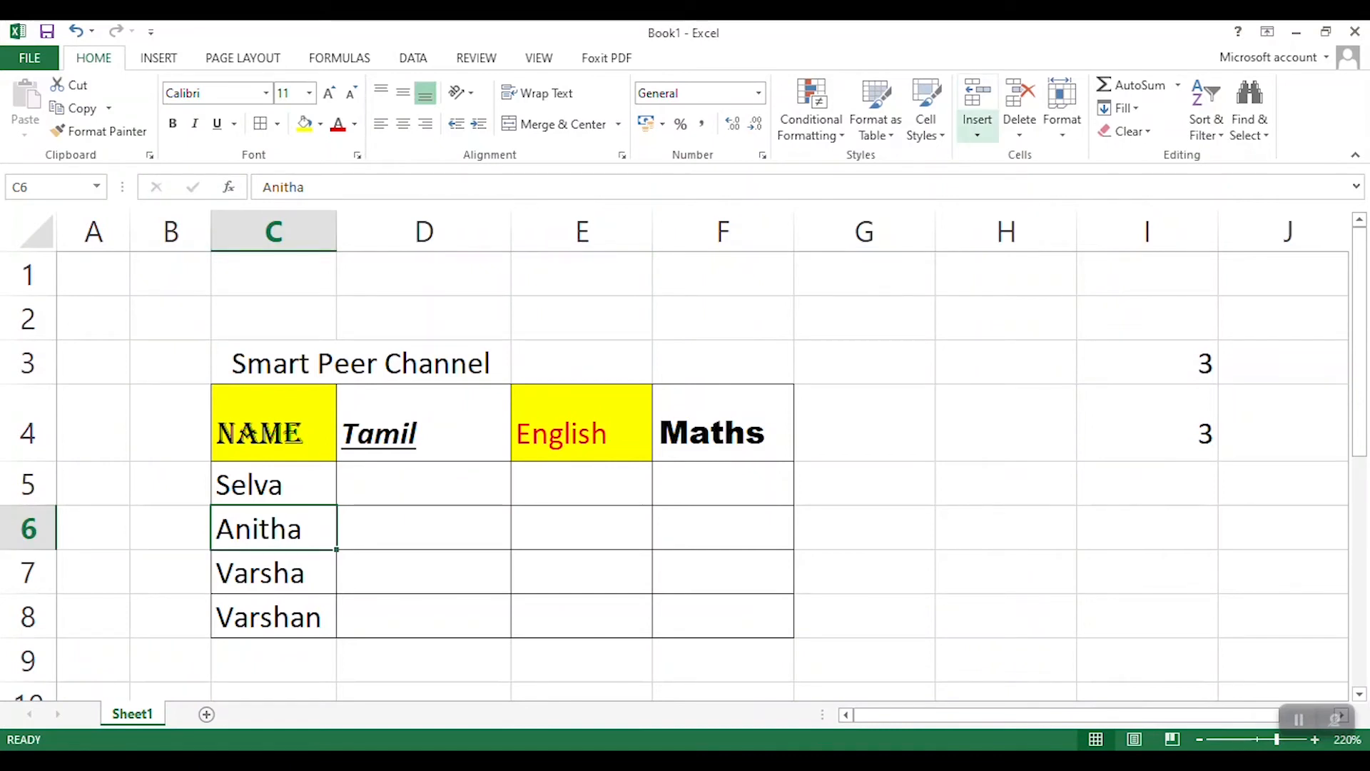
- Insert a blank cell at C6 so the names below shift down, check the shifted range, and select C6
left_click(976, 135)
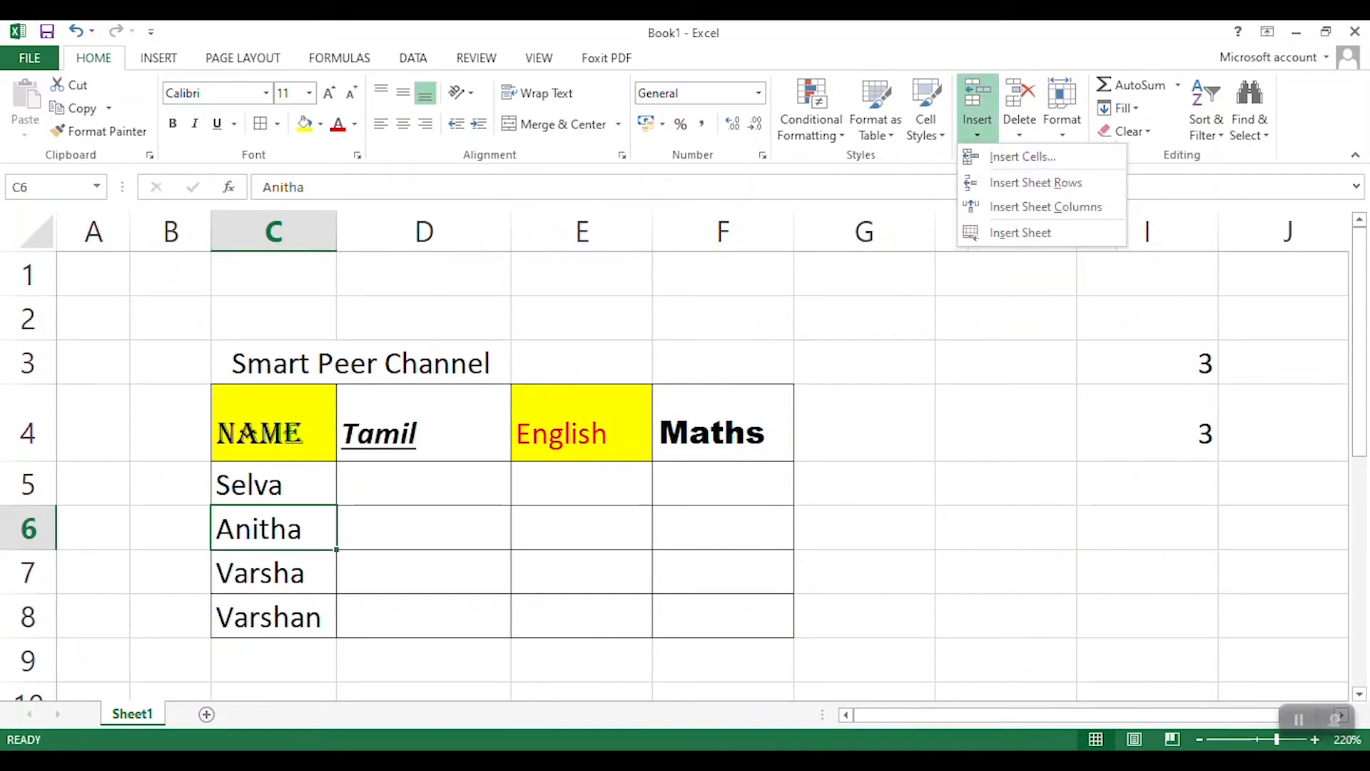
left_click(977, 96)
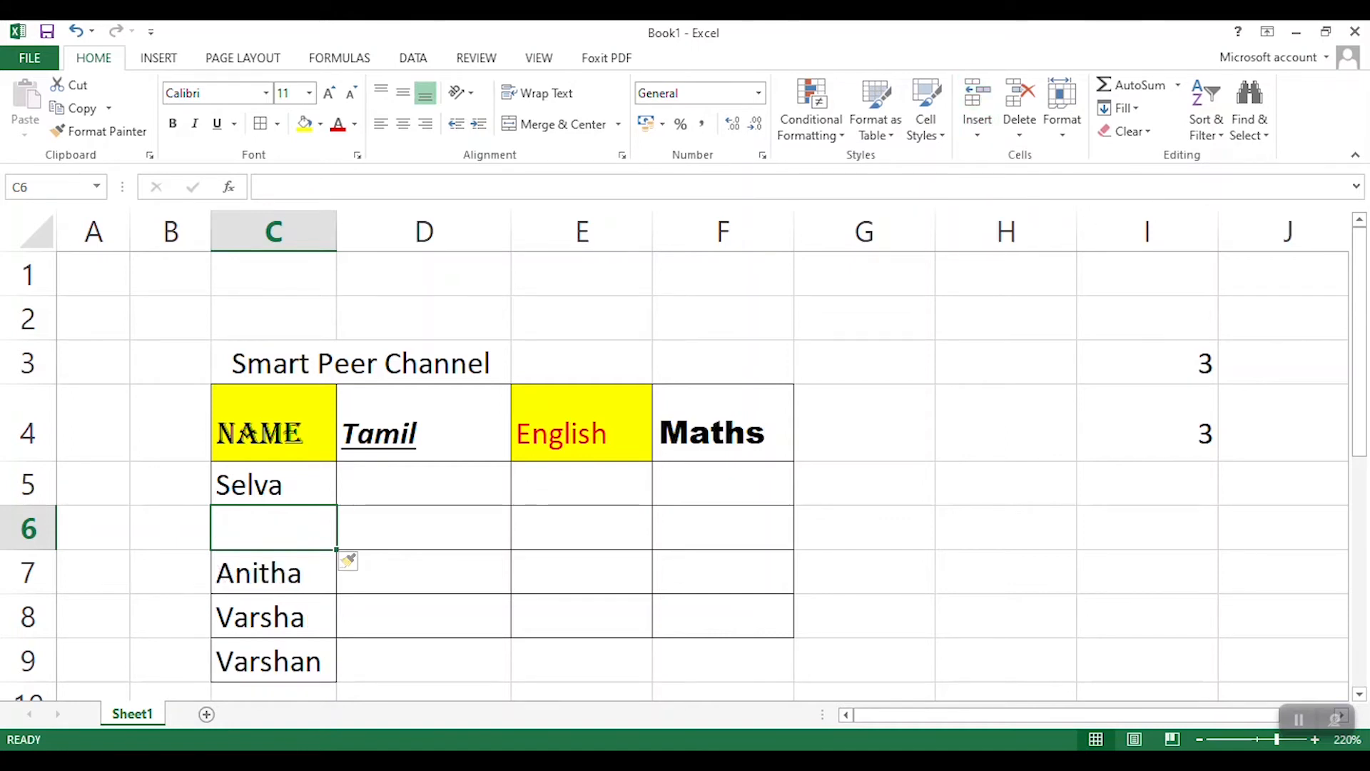
left_click(273, 573)
key("shift+Down")
key("shift+Down")
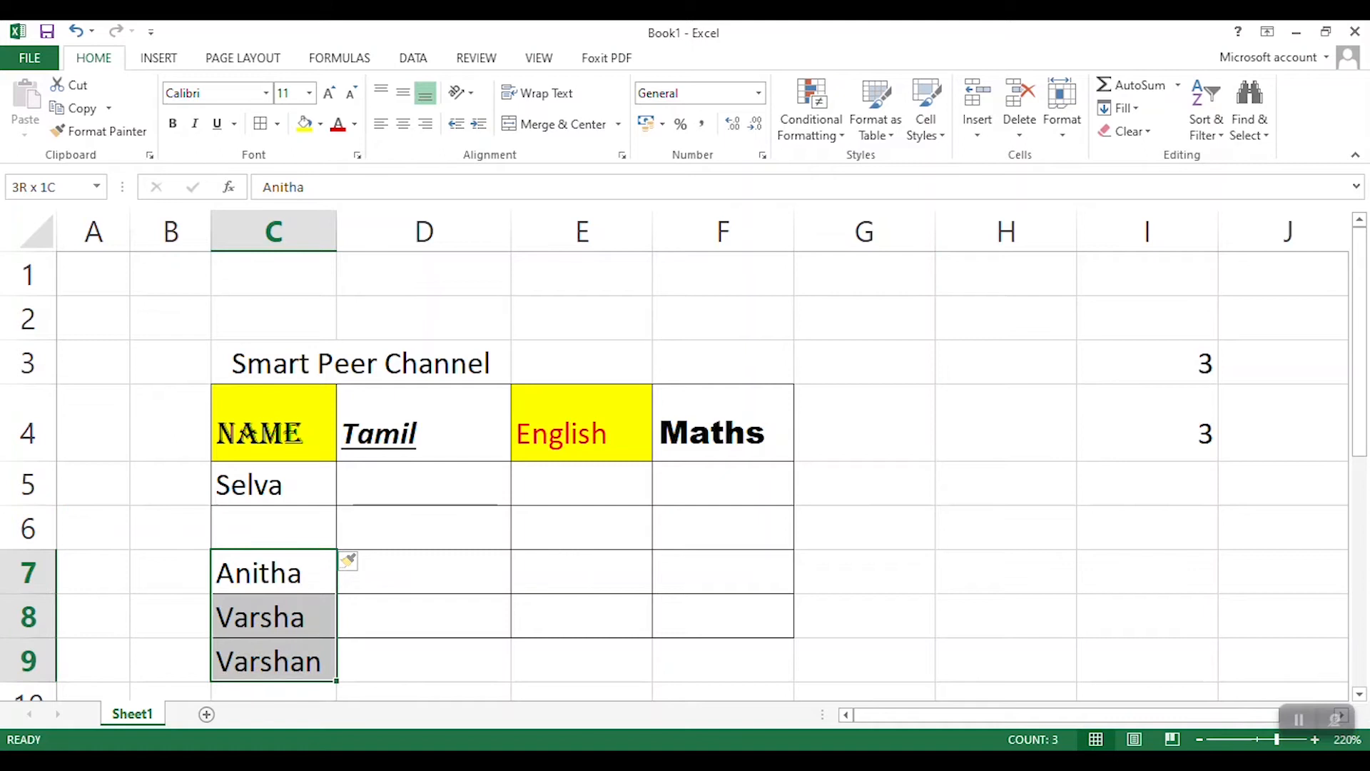
left_click_drag(423, 572, 723, 616)
left_click(273, 528)
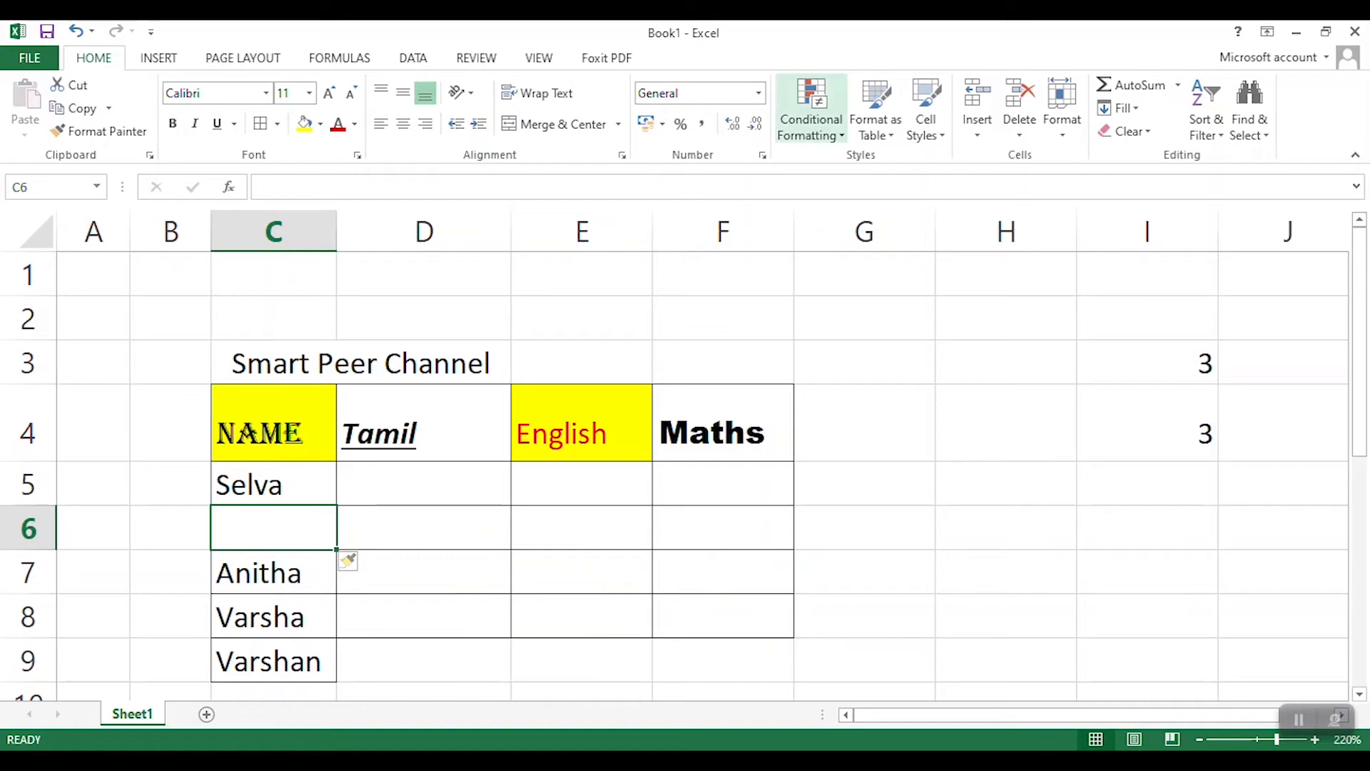
- Delete the blank cell C6 so the names below shift back up, and select C6:E6
left_click(1019, 97)
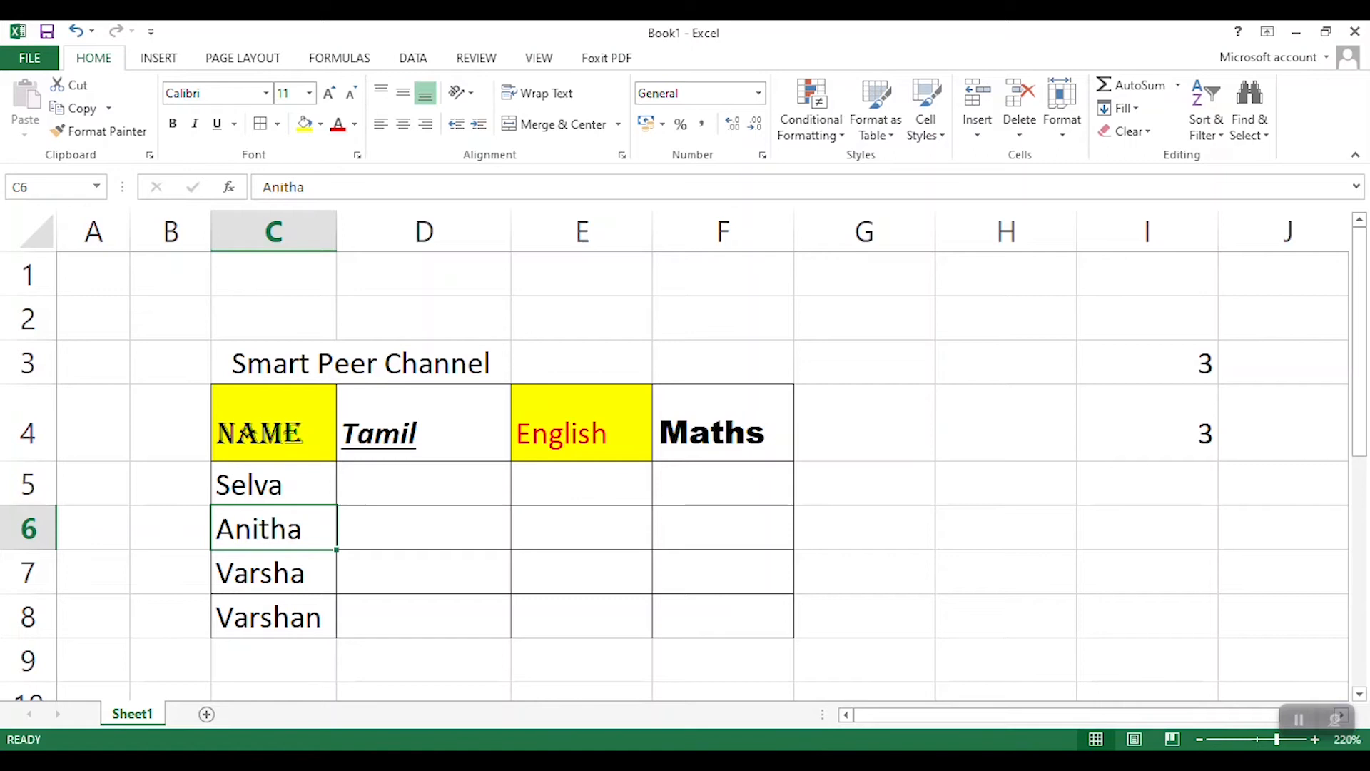
left_click_drag(274, 528, 581, 528)
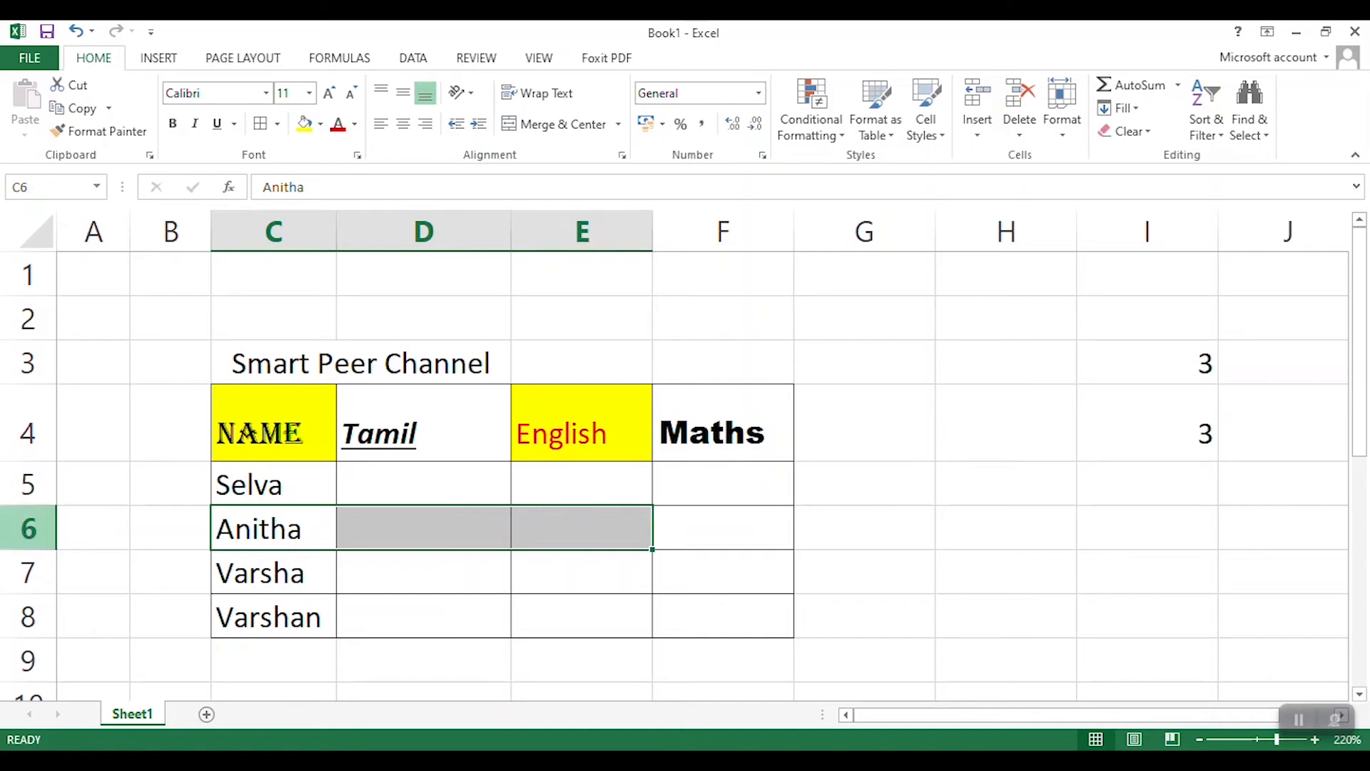
- Try inserting a blank sheet row at row 6, delete it again, and view the available insert options
left_click(30, 537)
right_click(30, 537)
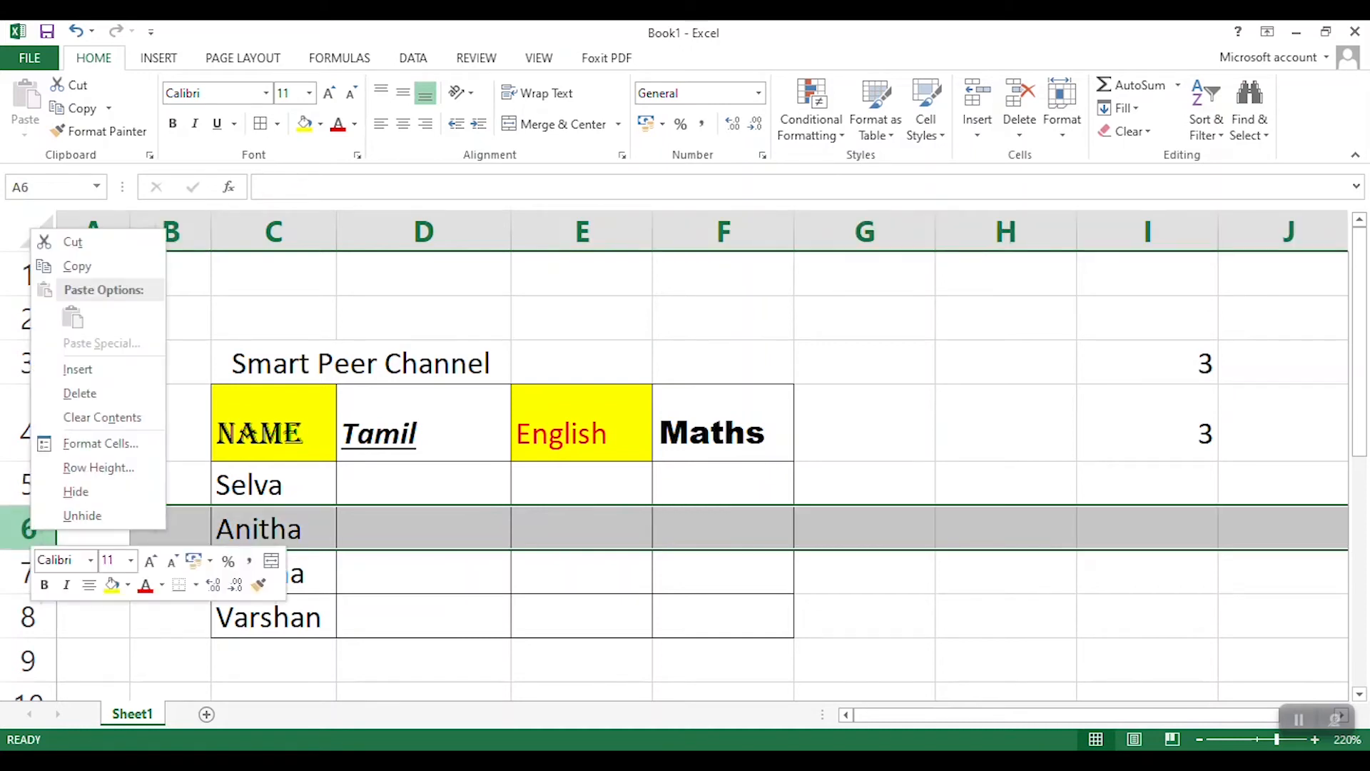
left_click(78, 369)
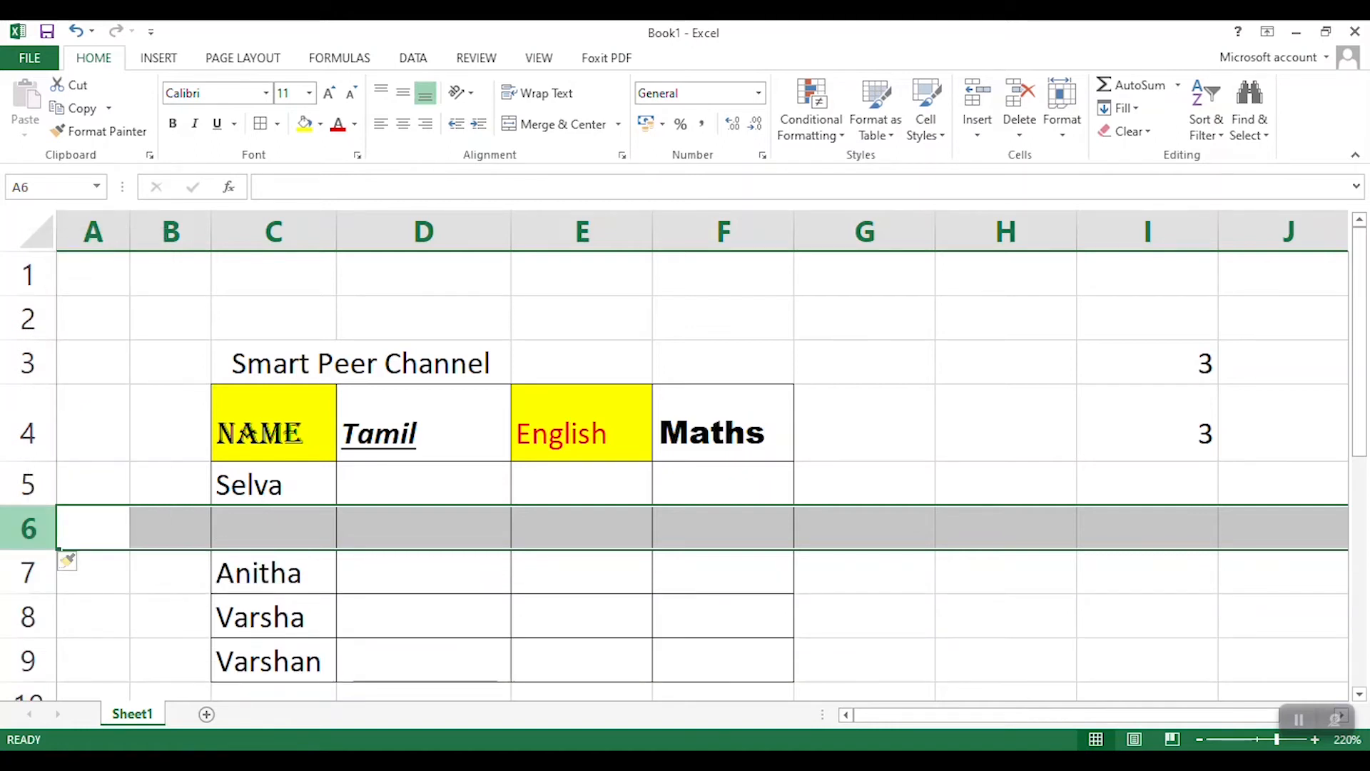
right_click(34, 527)
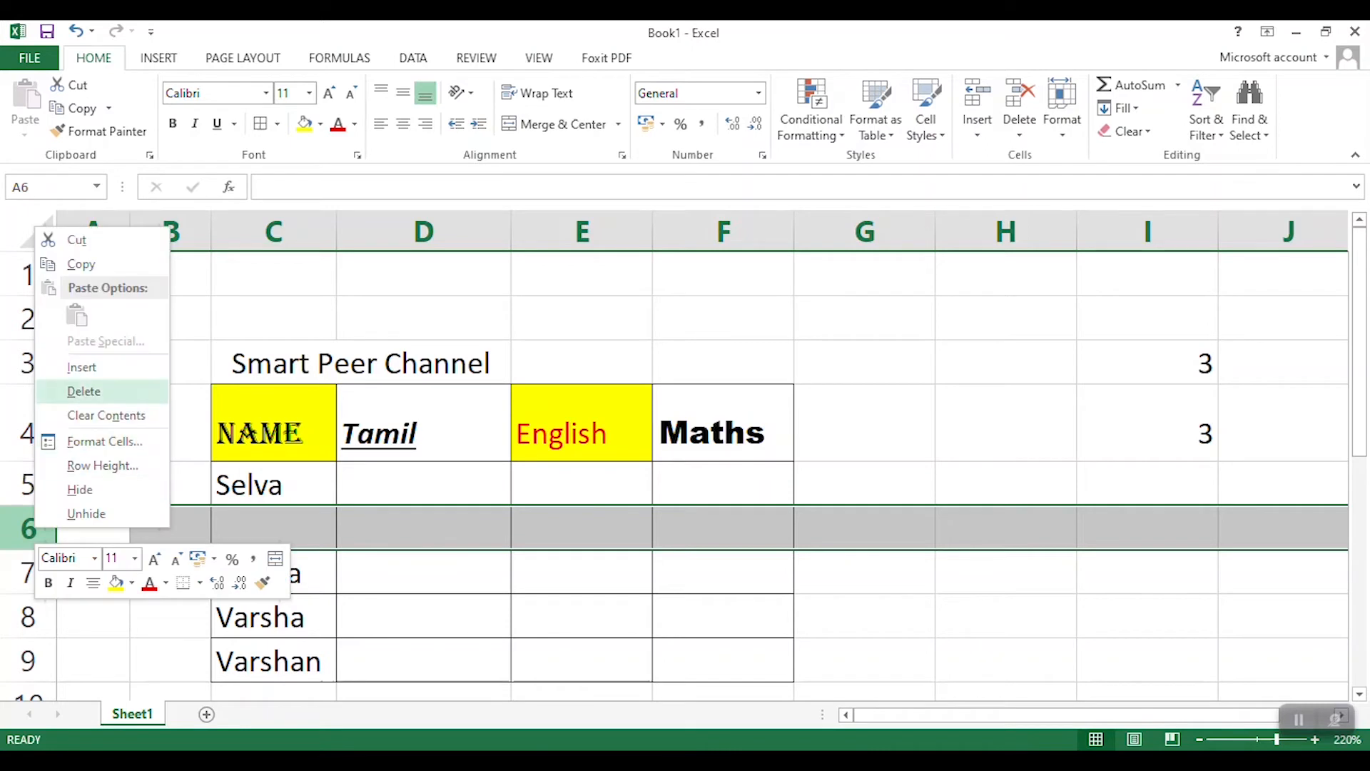
left_click(83, 391)
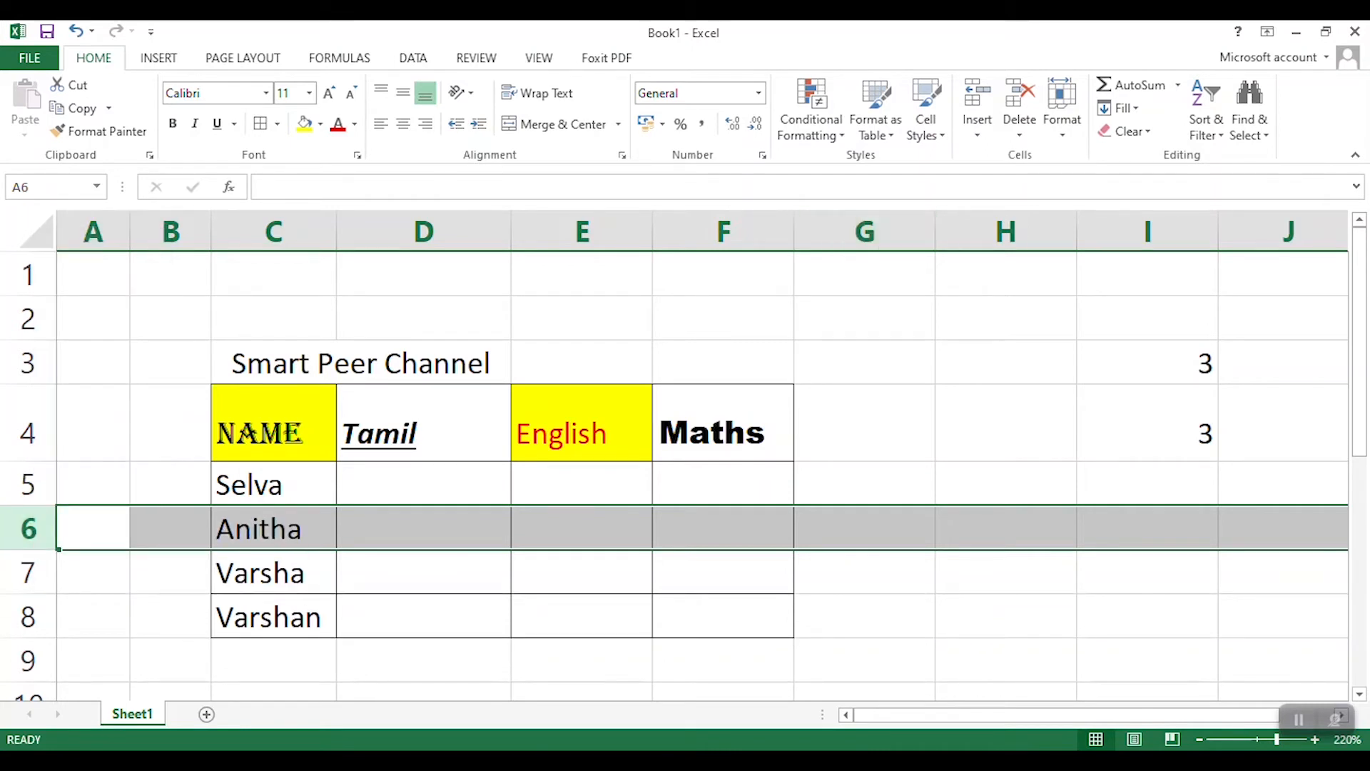
left_click(977, 127)
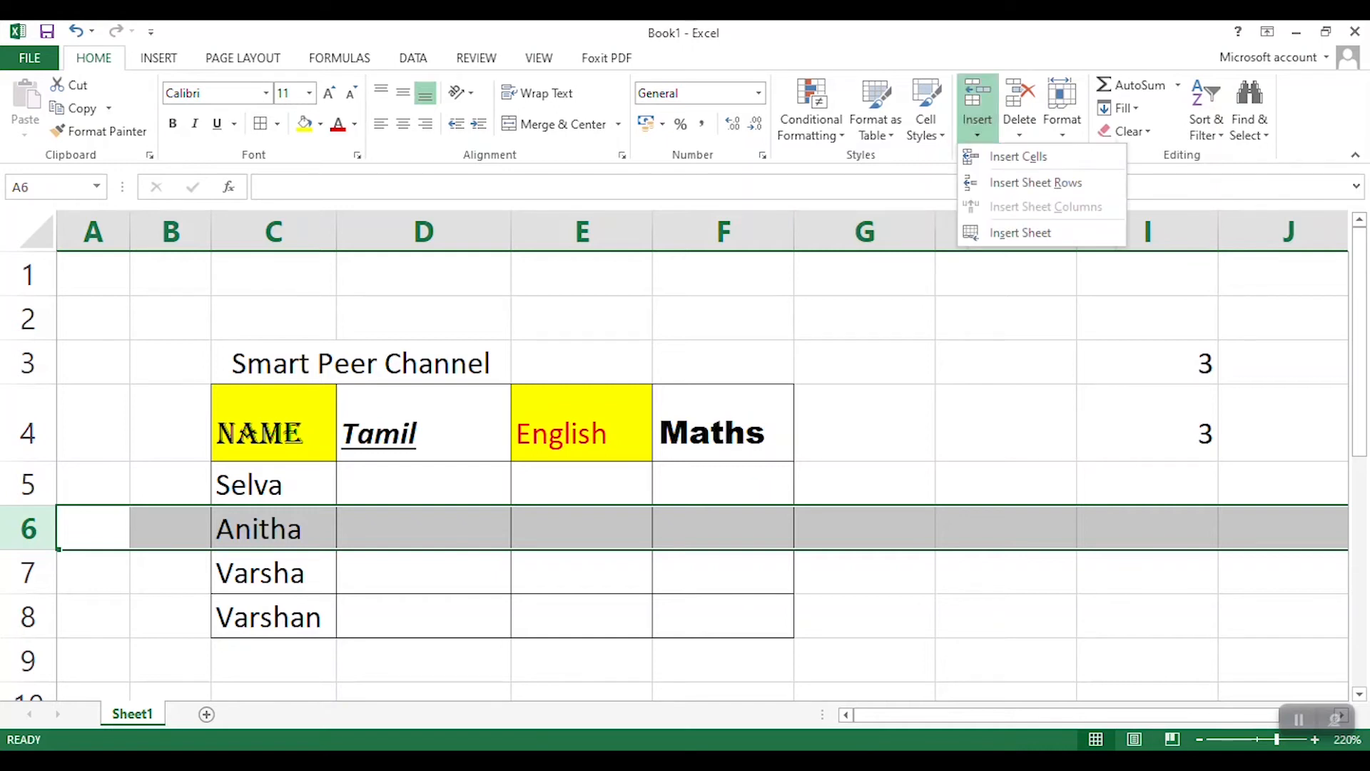
left_click(977, 127)
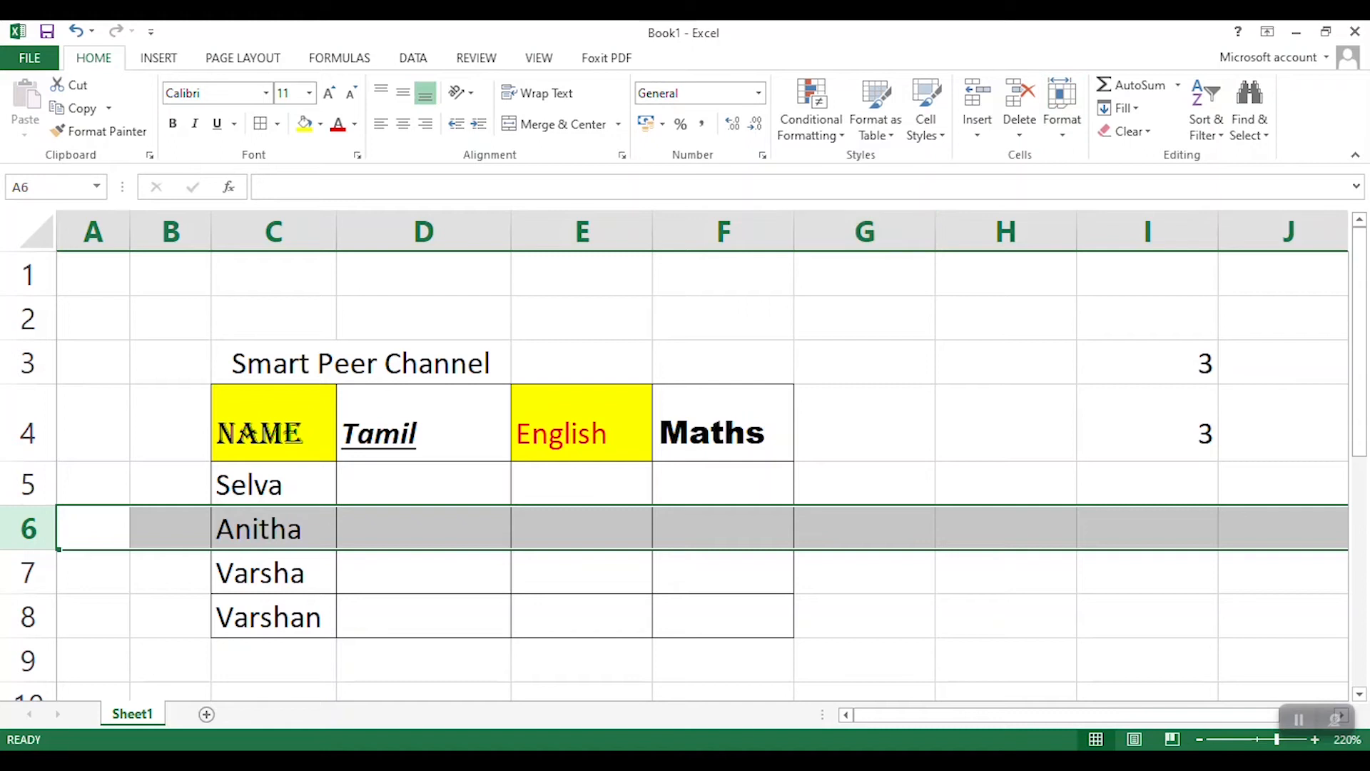
- Set the height of row 6 to 35
left_click(274, 424)
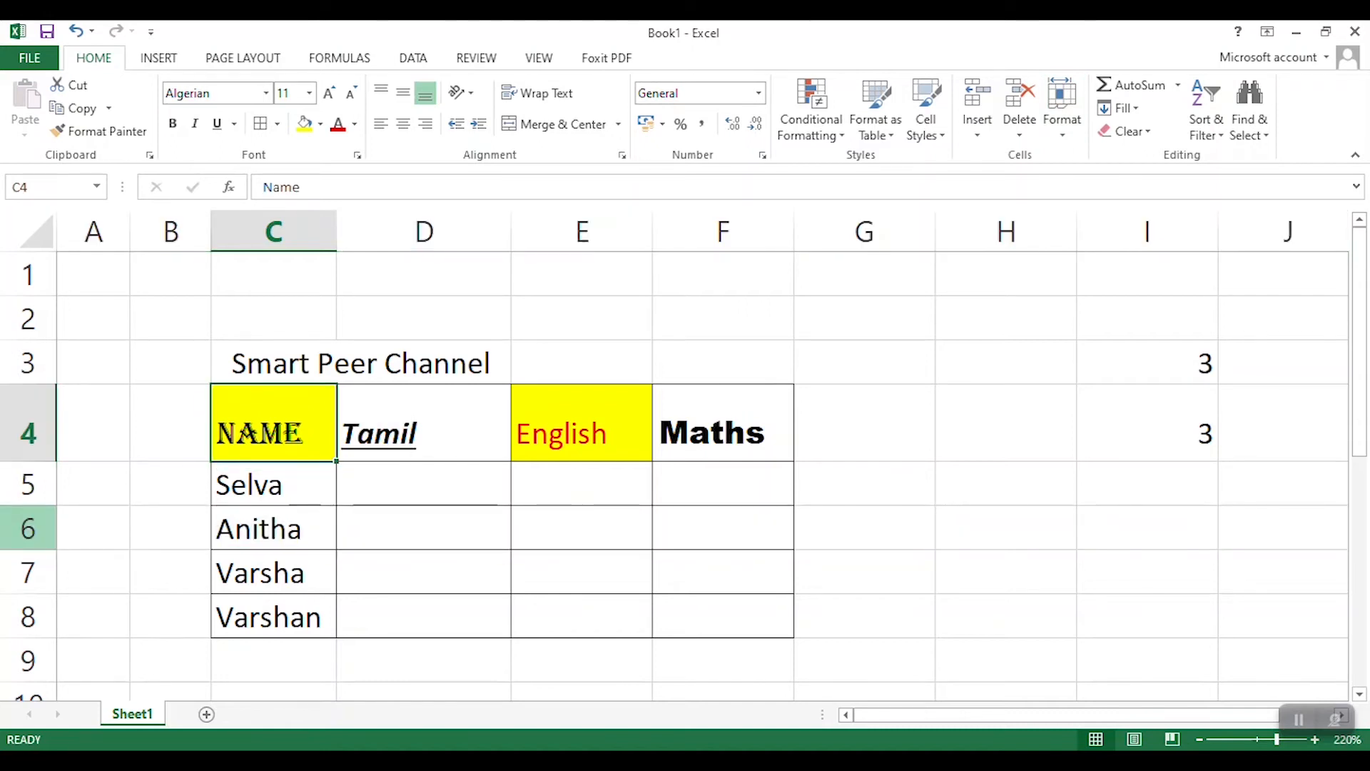
left_click(273, 528)
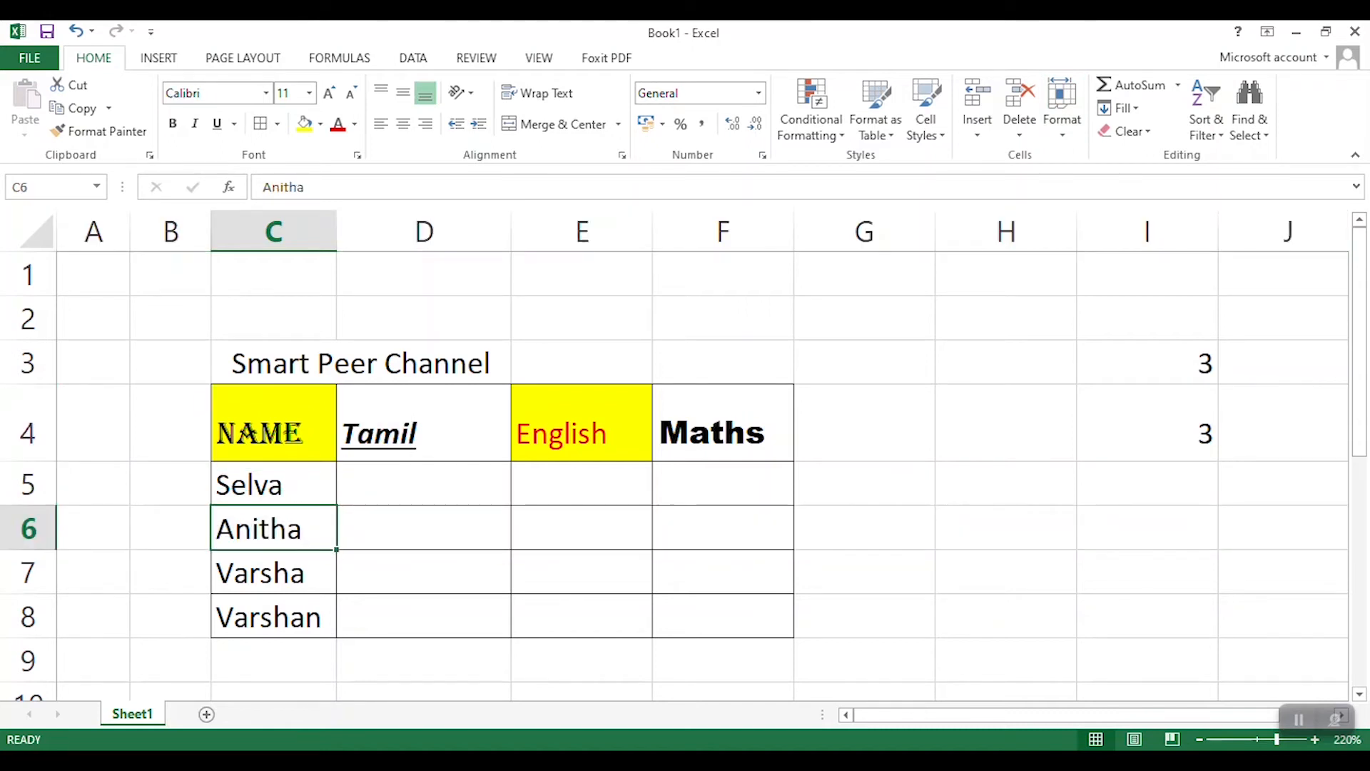
left_click(1062, 107)
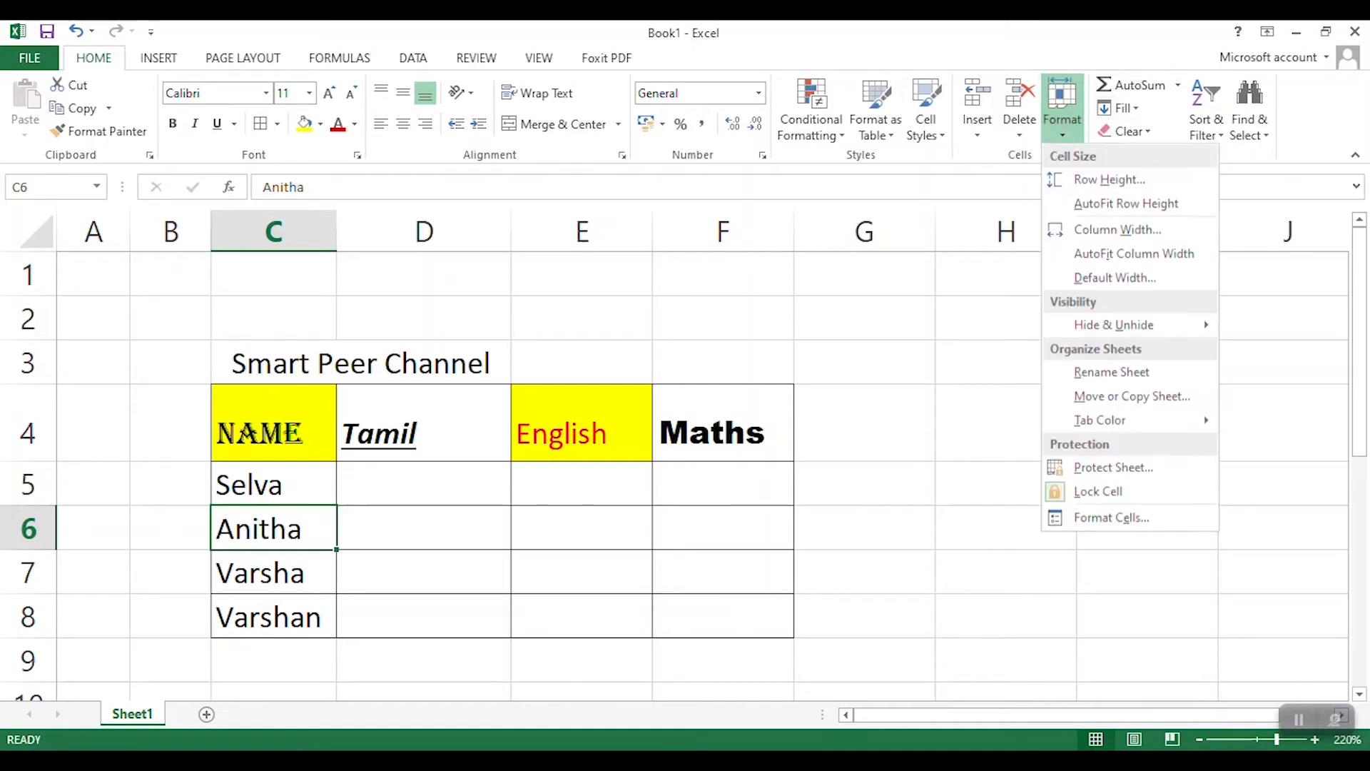
left_click(1110, 179)
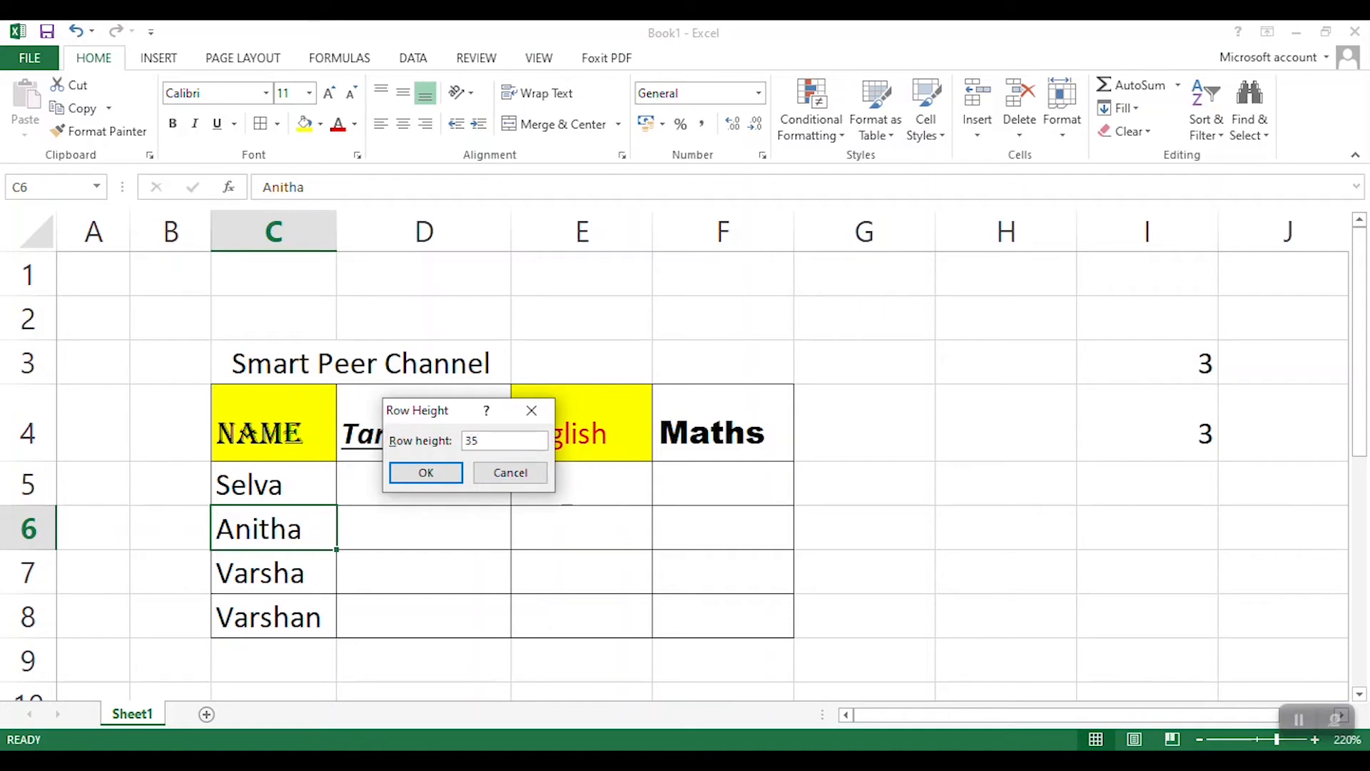
key("Return")
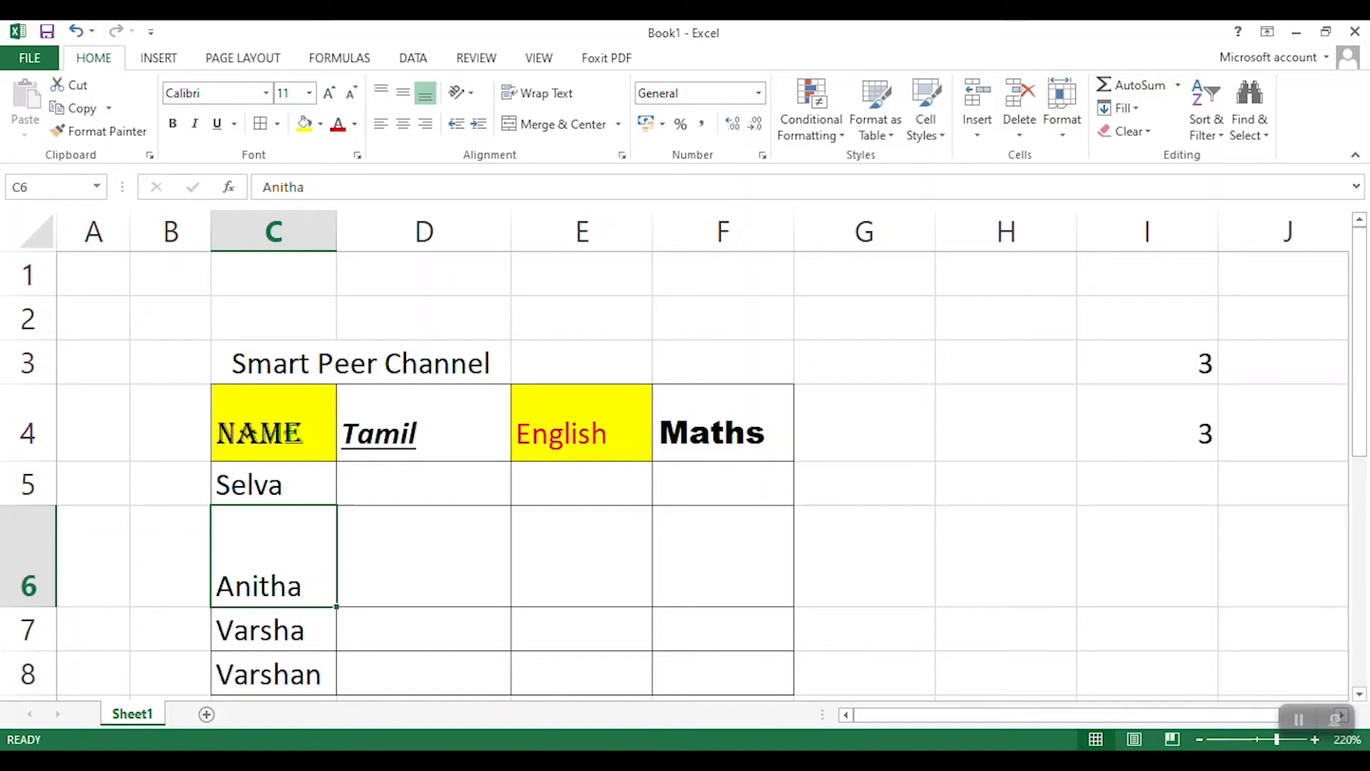
- Try summing I3:I4 into I5 with AutoSum, and undo it
left_click_drag(1147, 363, 1147, 430)
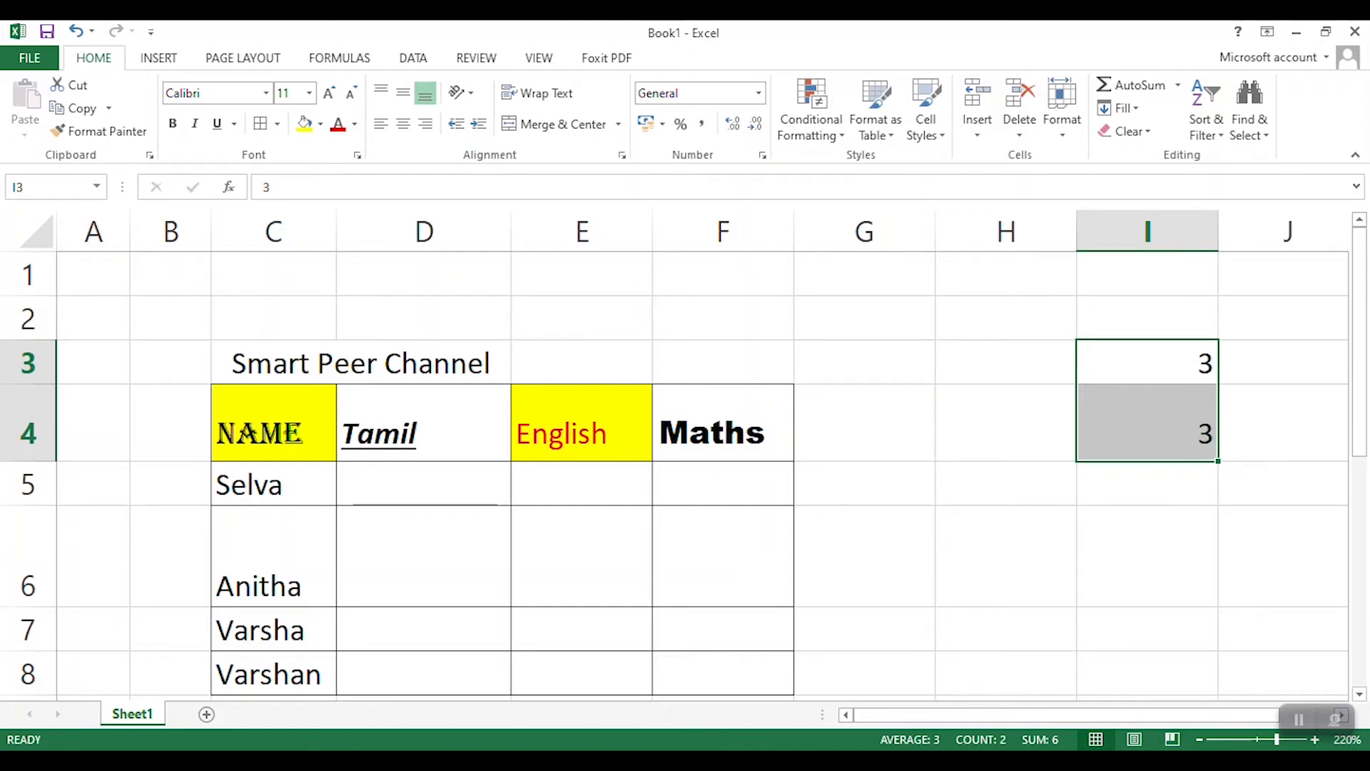
left_click(1133, 84)
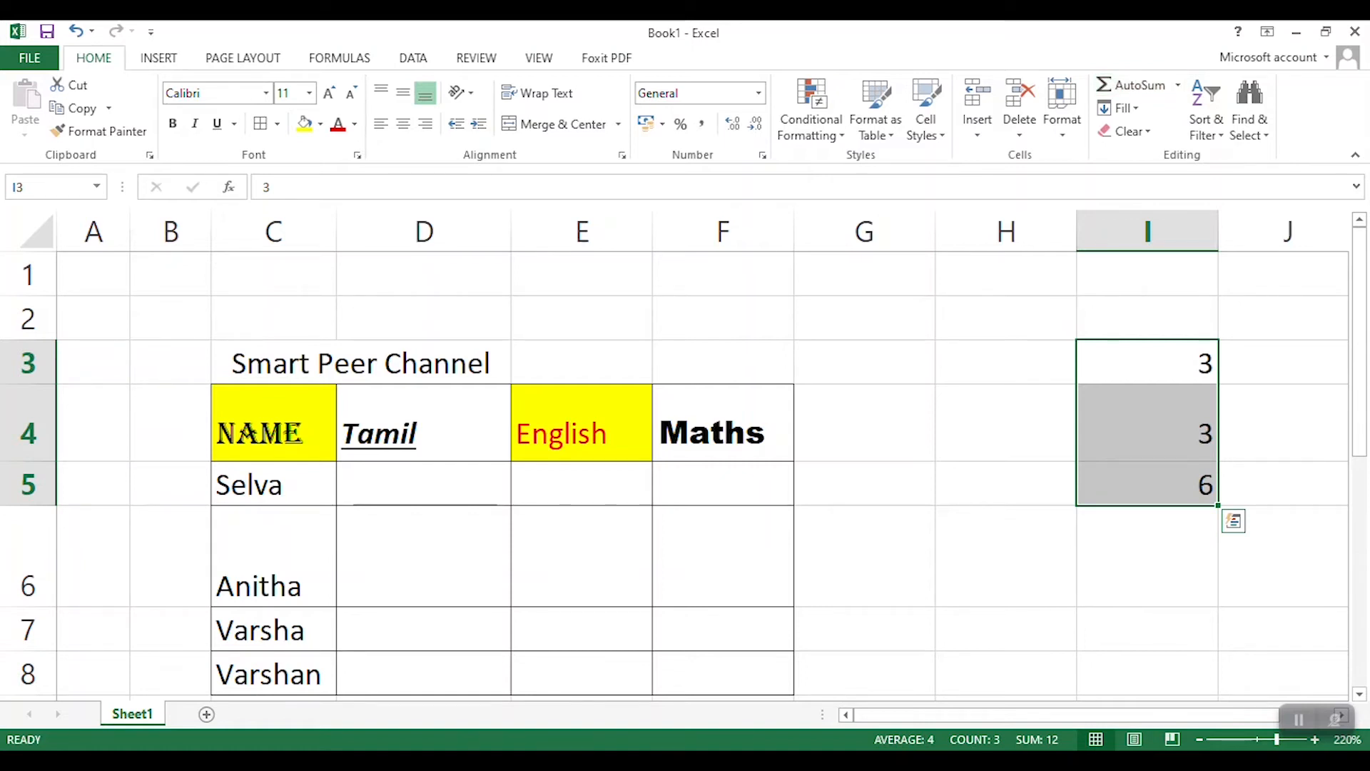
key("ctrl+z")
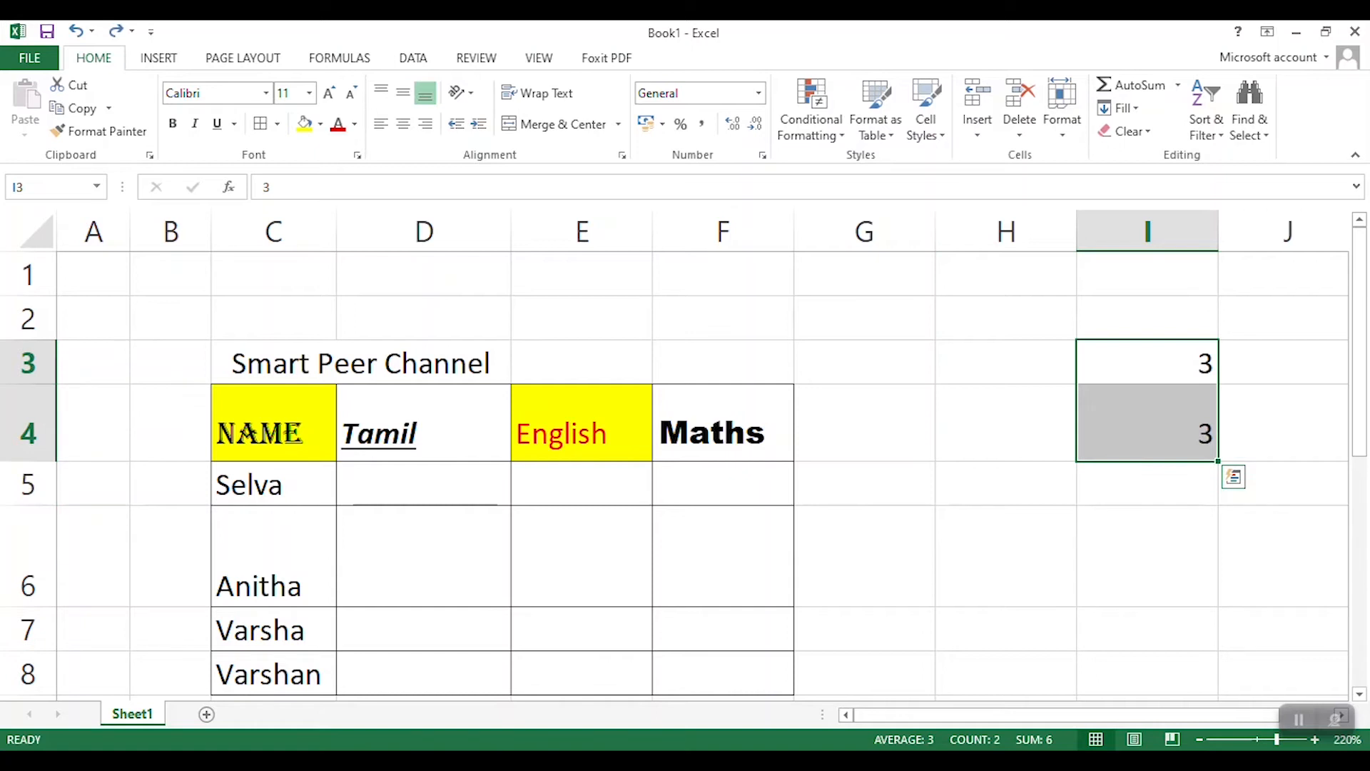
- Try averaging I3:I4 into I5, check the resulting formula, and undo it
left_click_drag(1148, 363, 1148, 428)
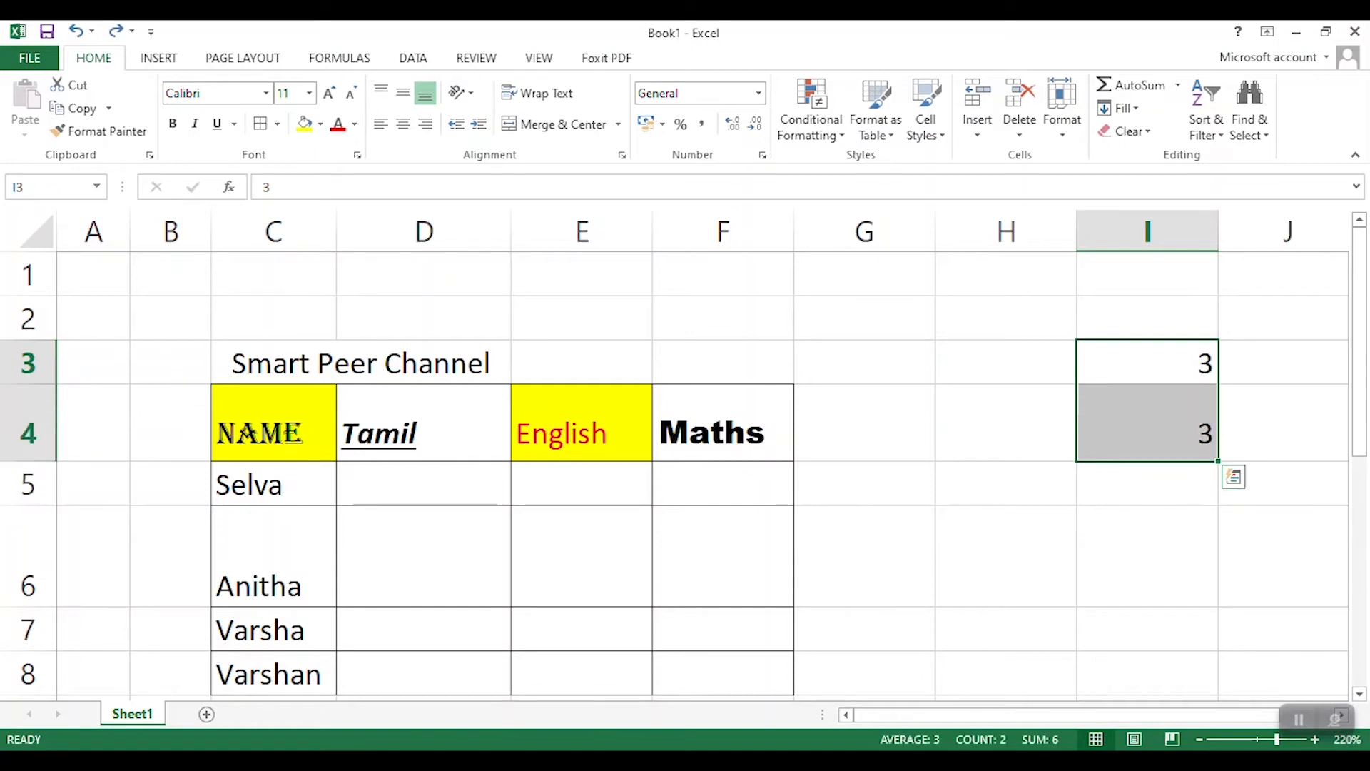
left_click(1178, 85)
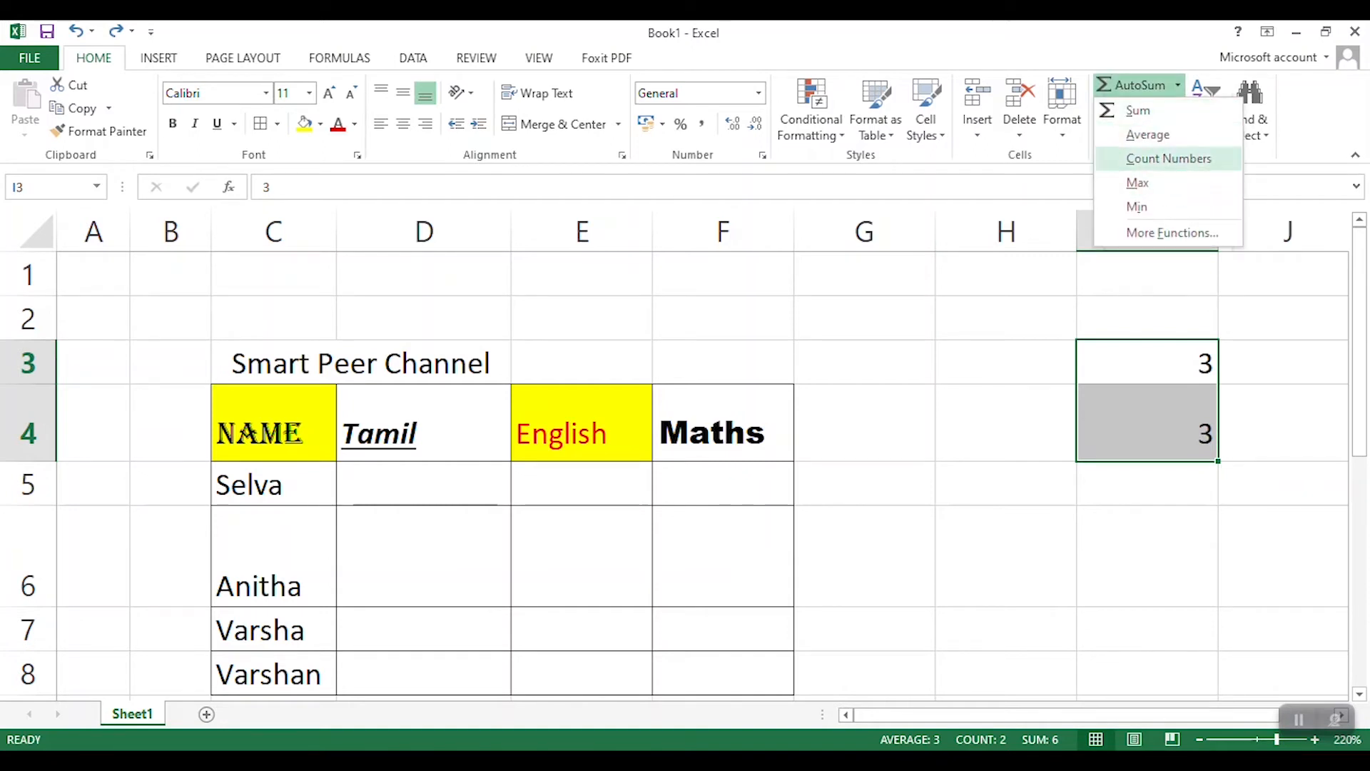
left_click(1147, 134)
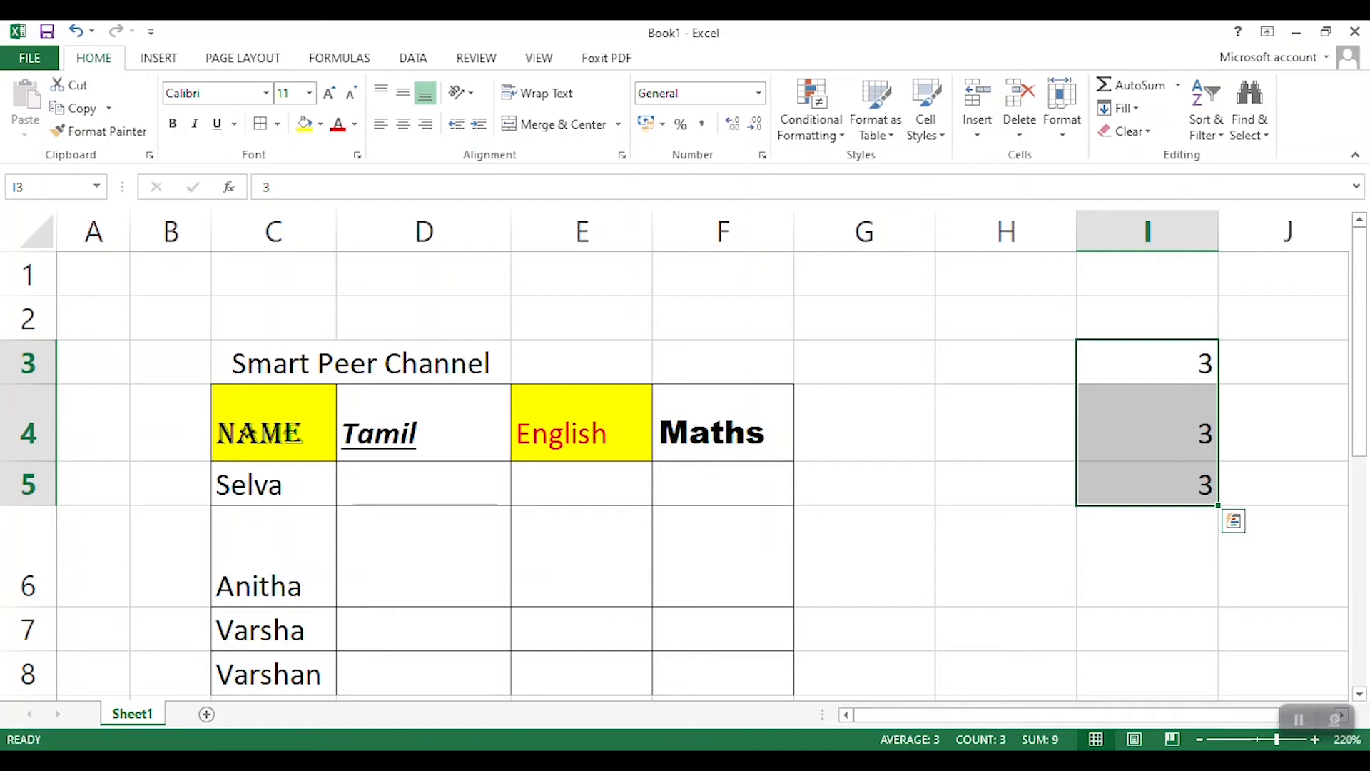
left_click_drag(1148, 363, 1148, 423)
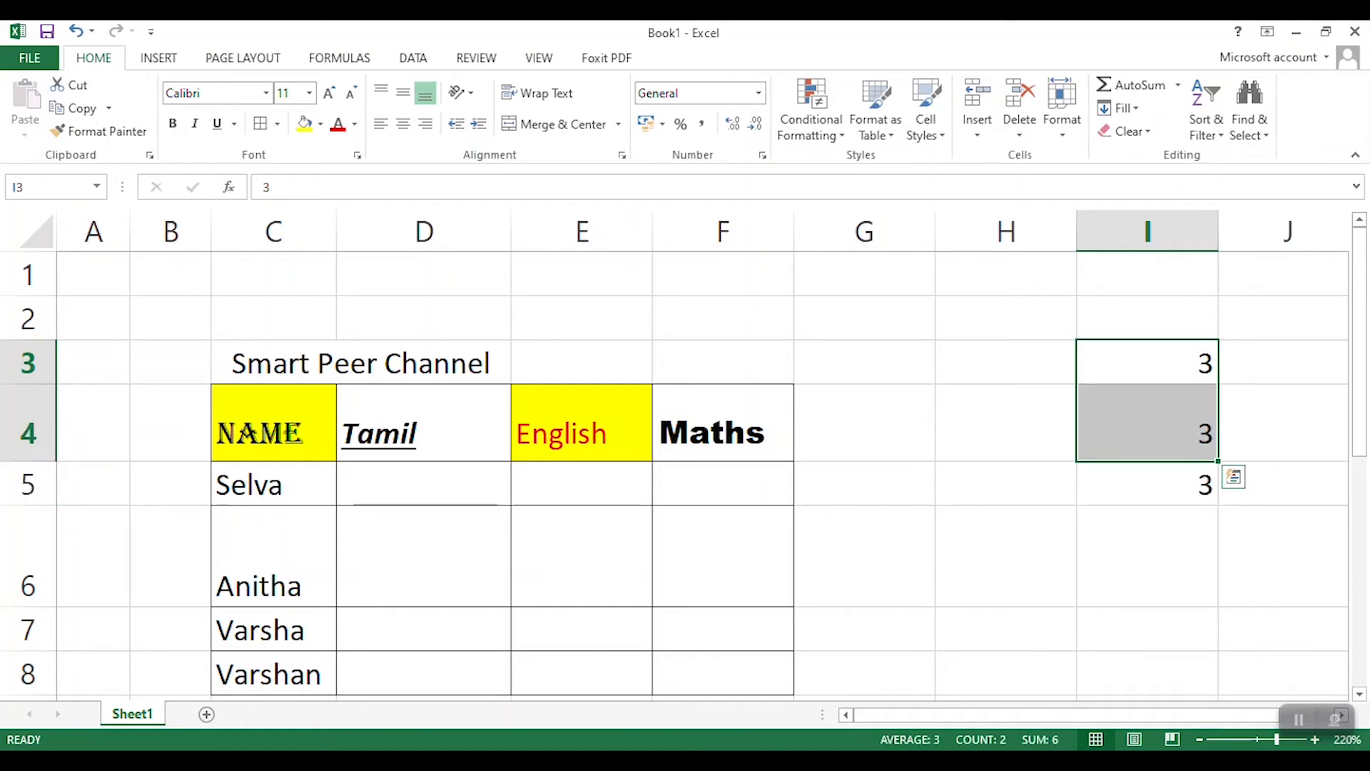
left_click(1148, 484)
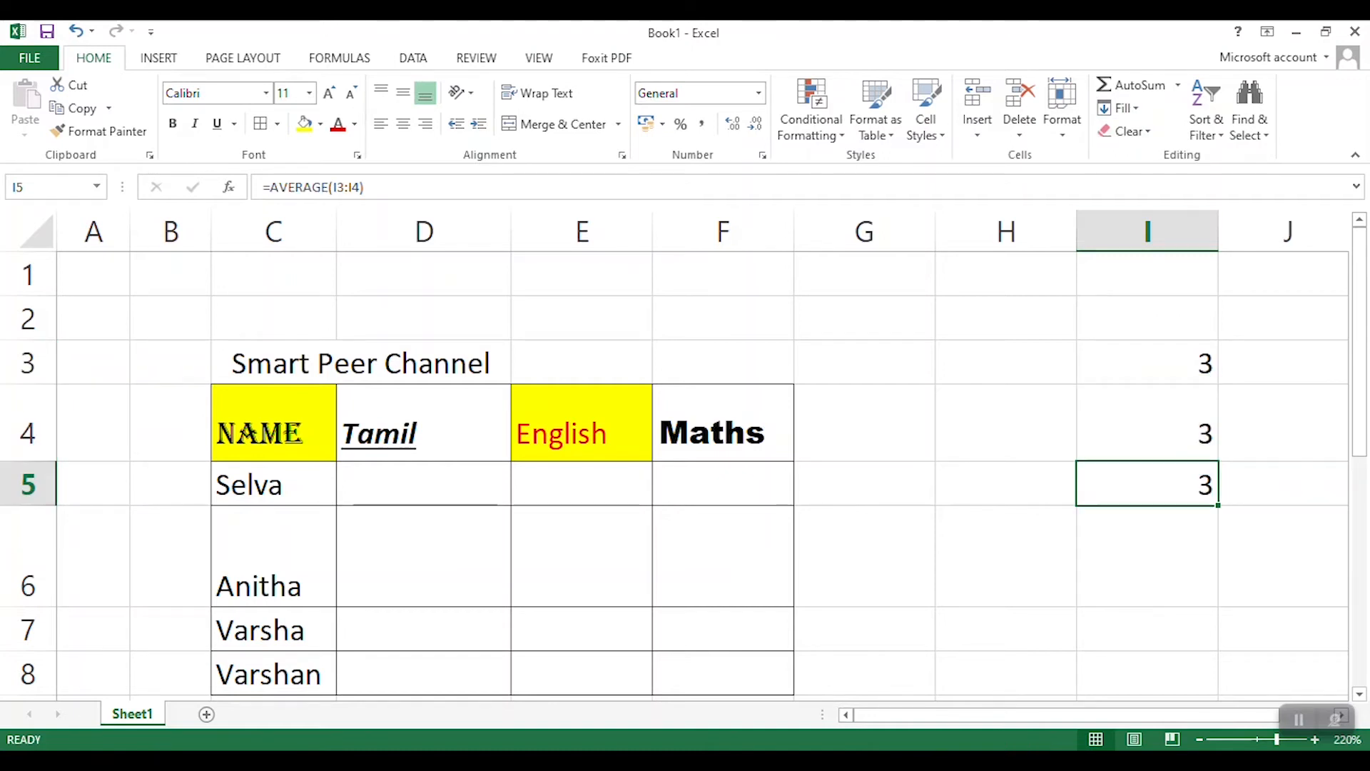
key("ctrl+z")
- Fill the value of I3 down through I6, and clear everything from I3:I6
left_click_drag(1147, 363, 1147, 560)
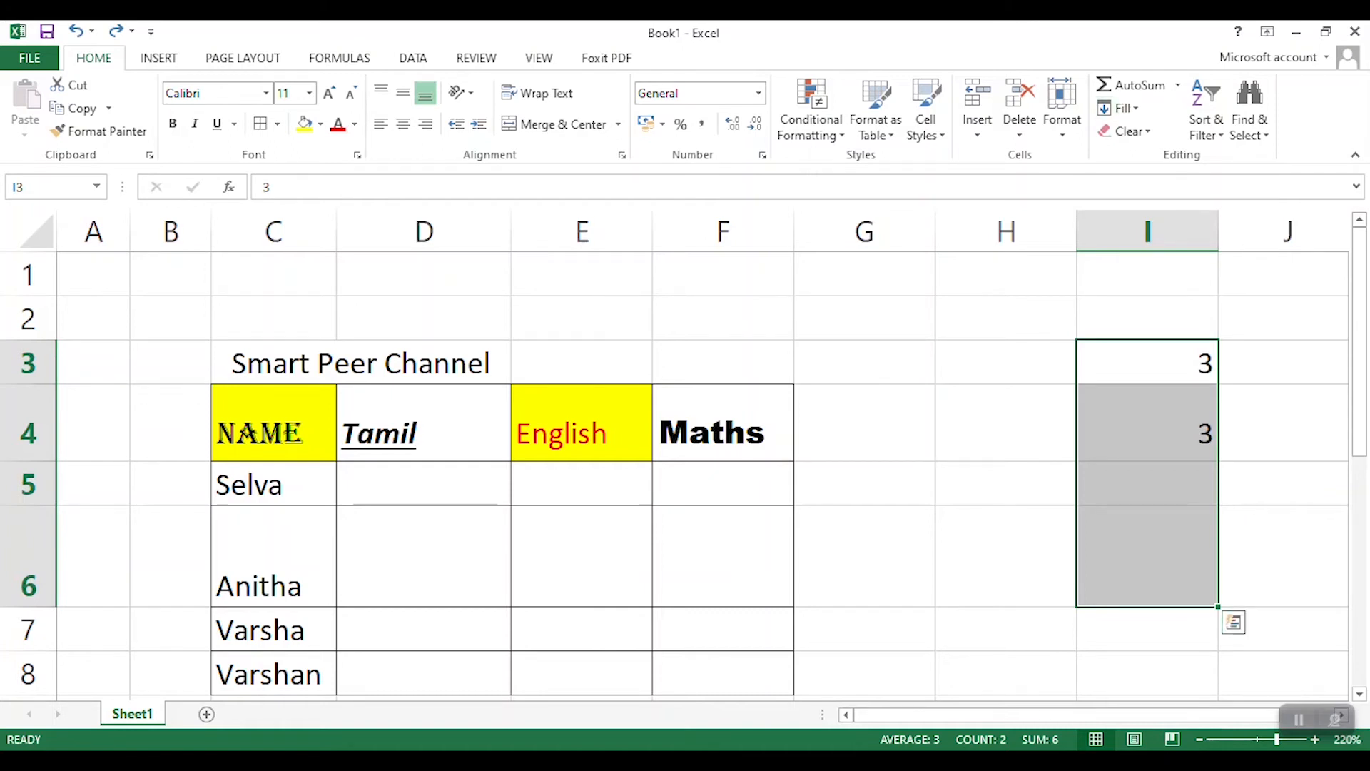
left_click(1118, 108)
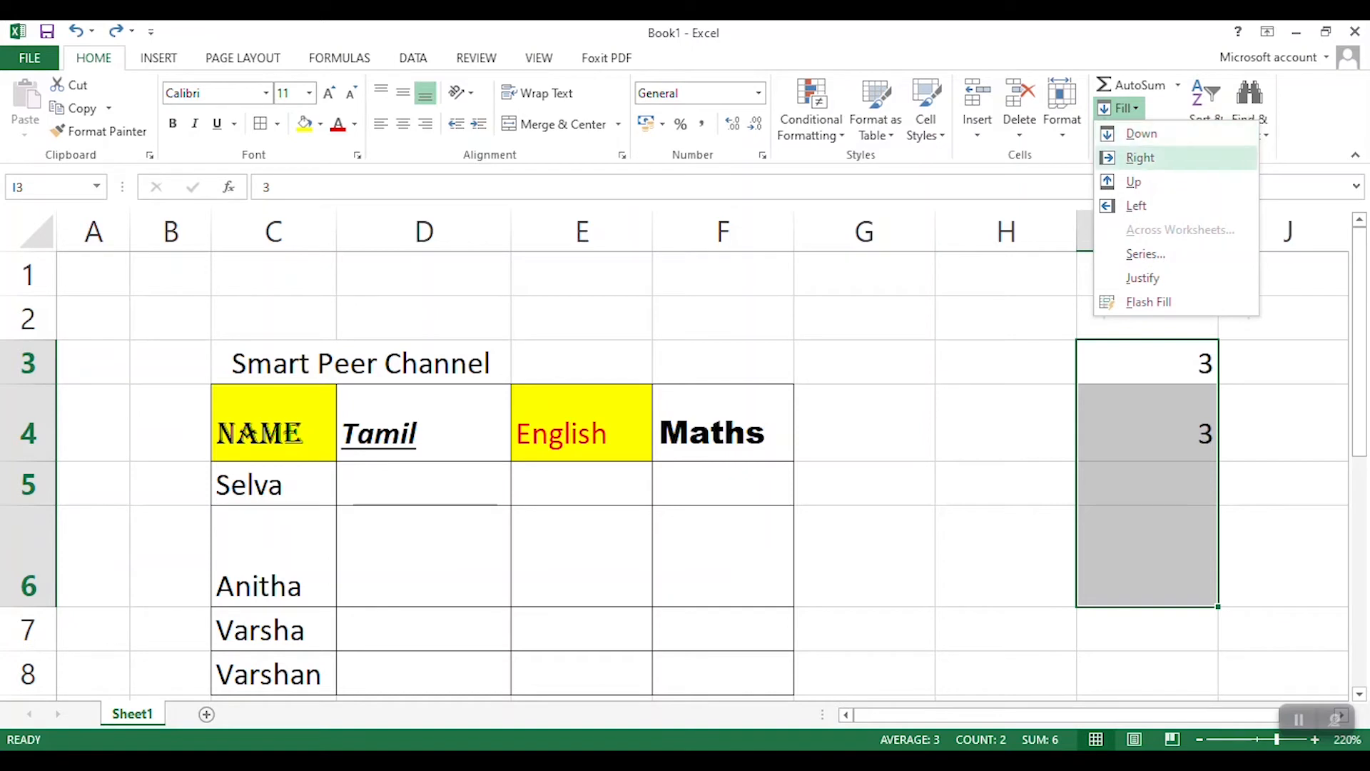
key("Up")
key("Return")
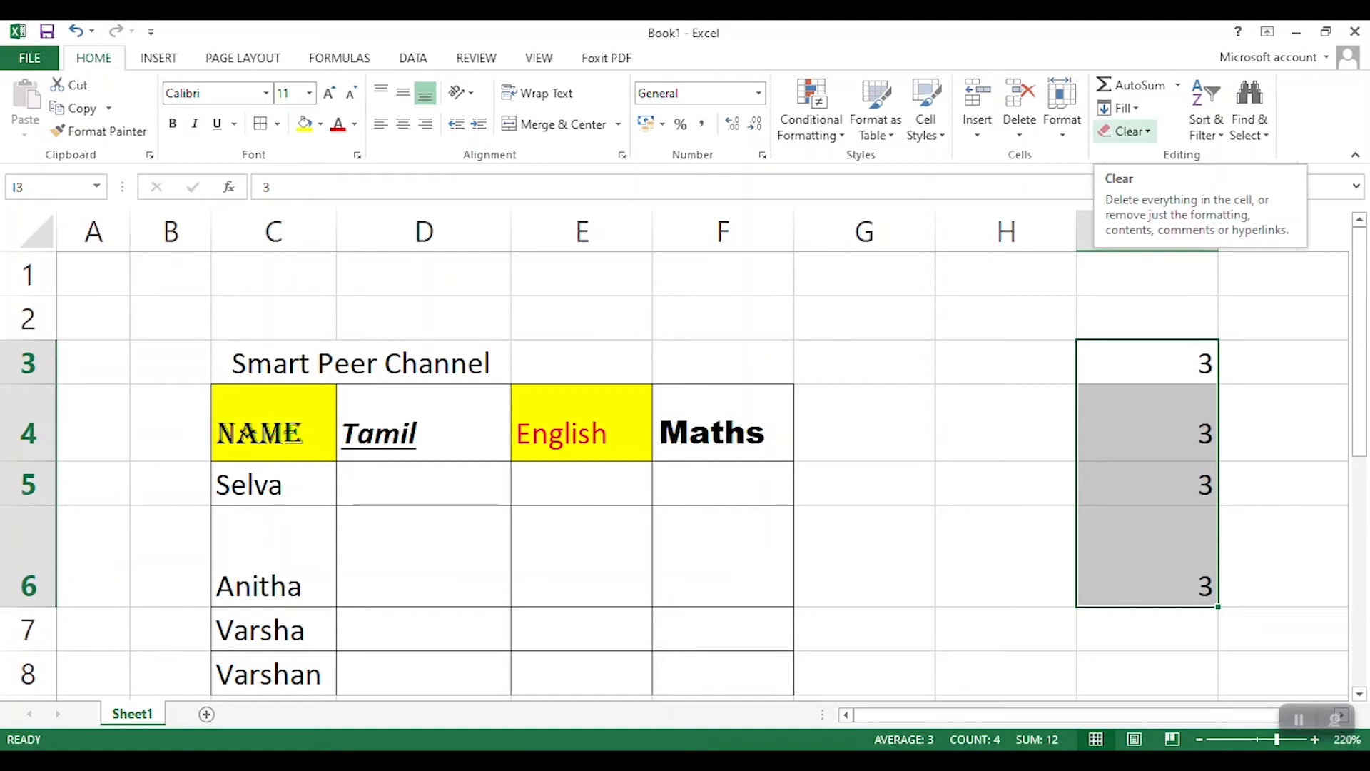
left_click(1129, 131)
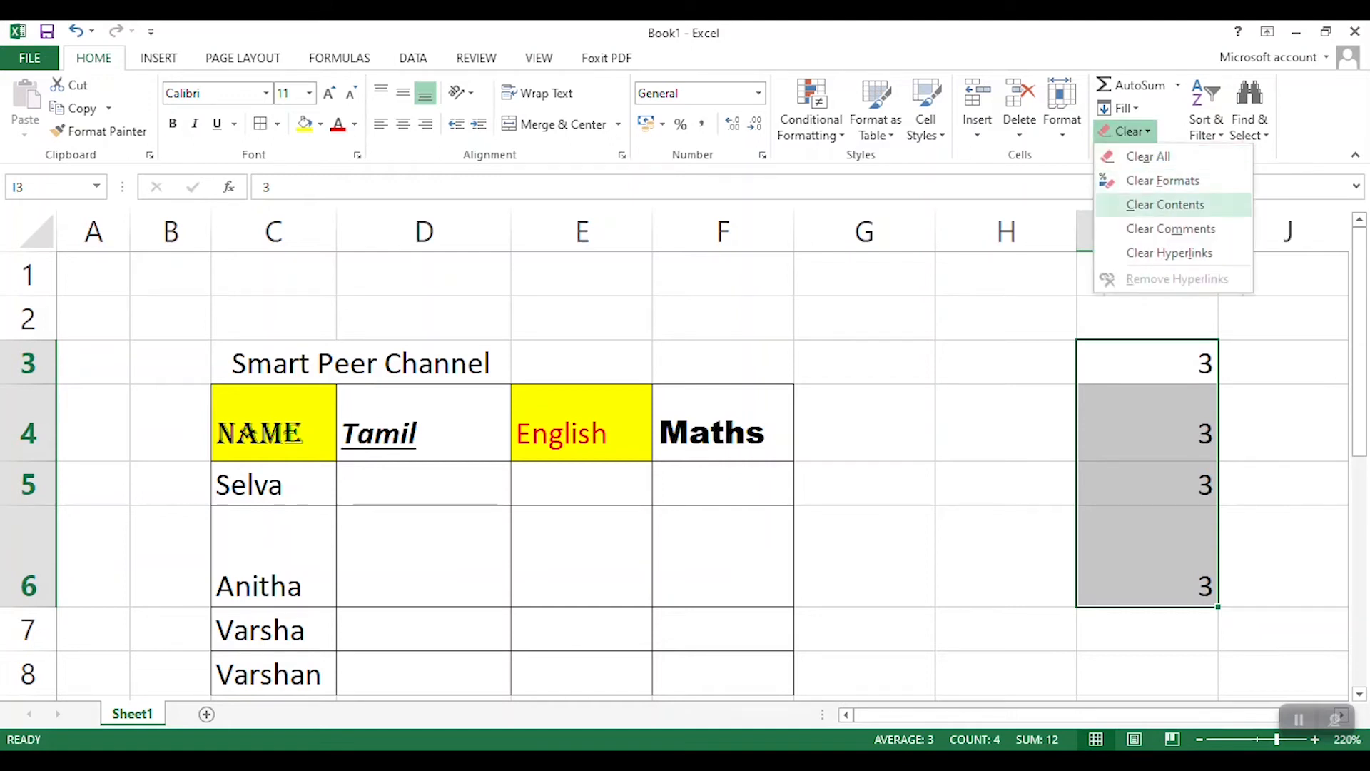
left_click(1148, 156)
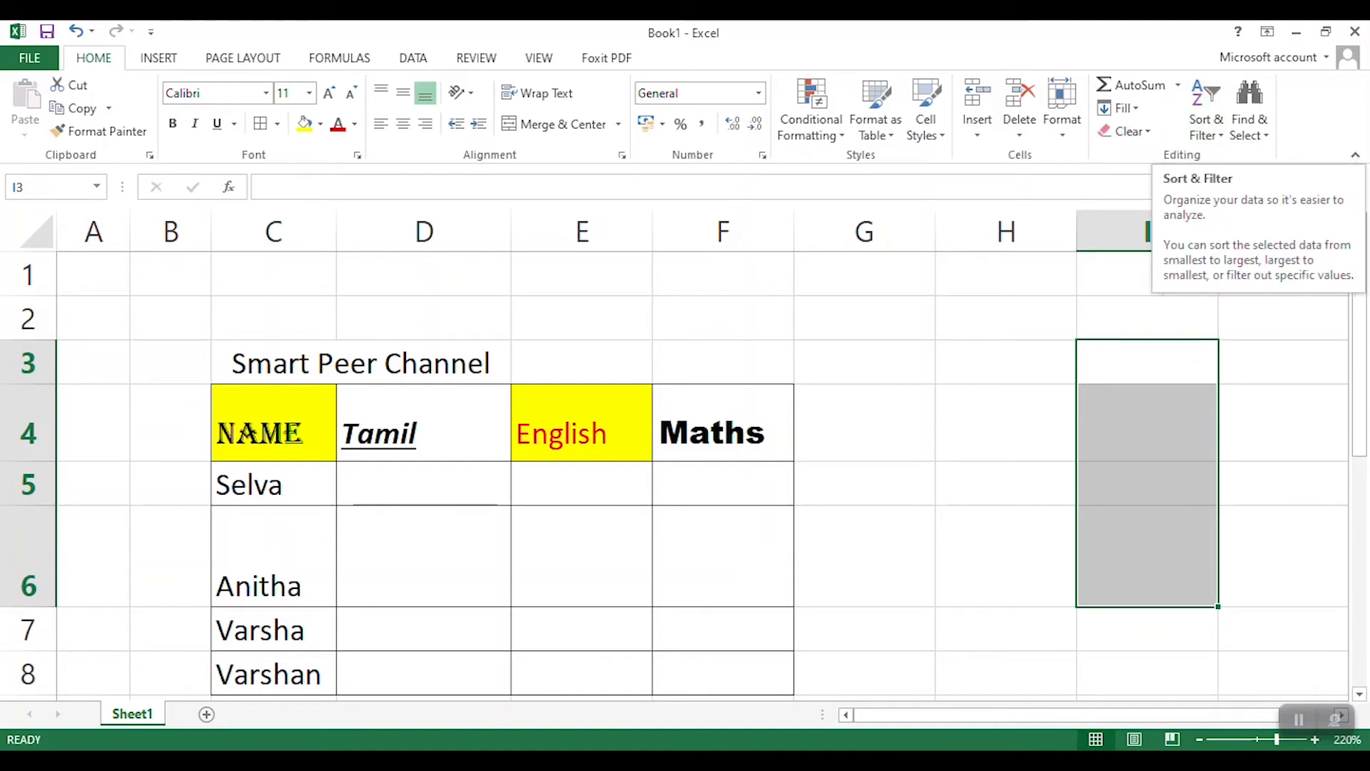
- Try adding filters to the headings C4:F4 and showing only the name in C6, and undo both
left_click_drag(273, 428, 722, 435)
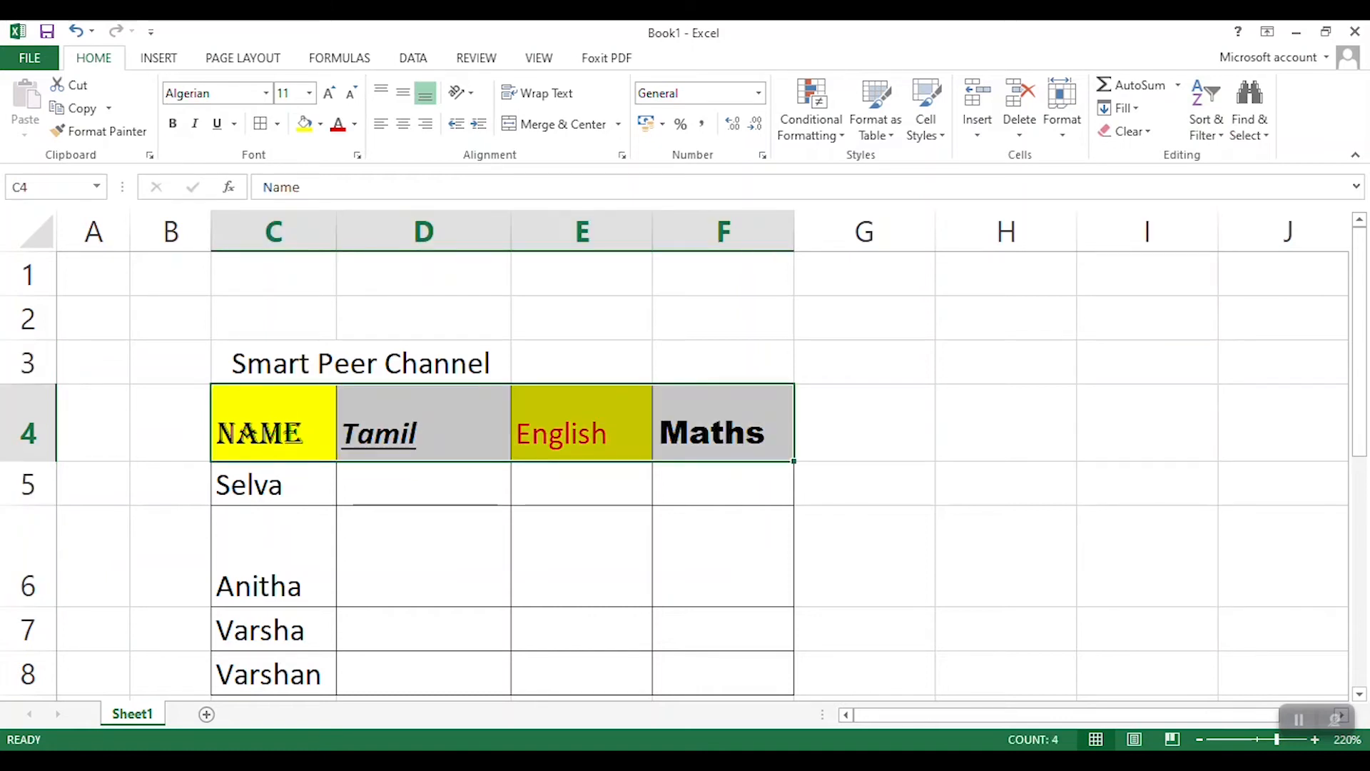
left_click(1206, 107)
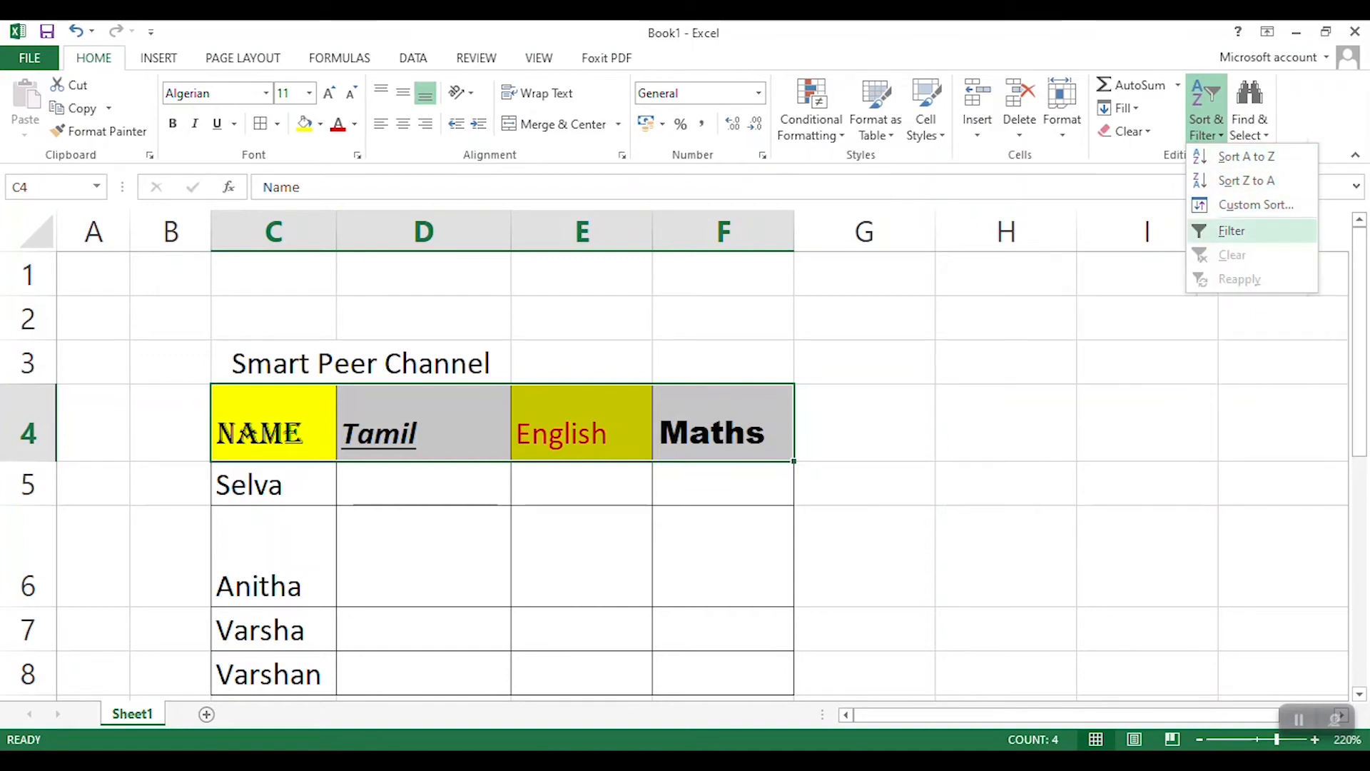
left_click(1231, 231)
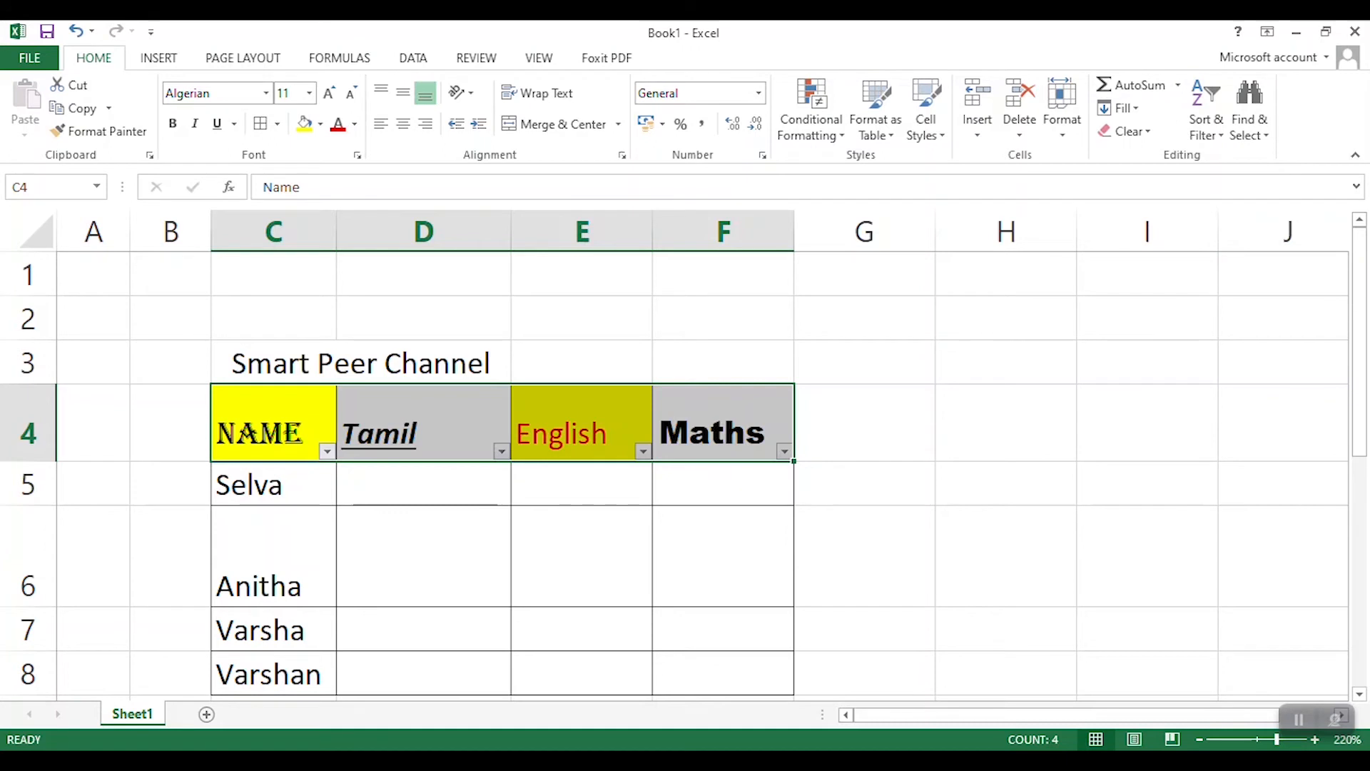
left_click(326, 451)
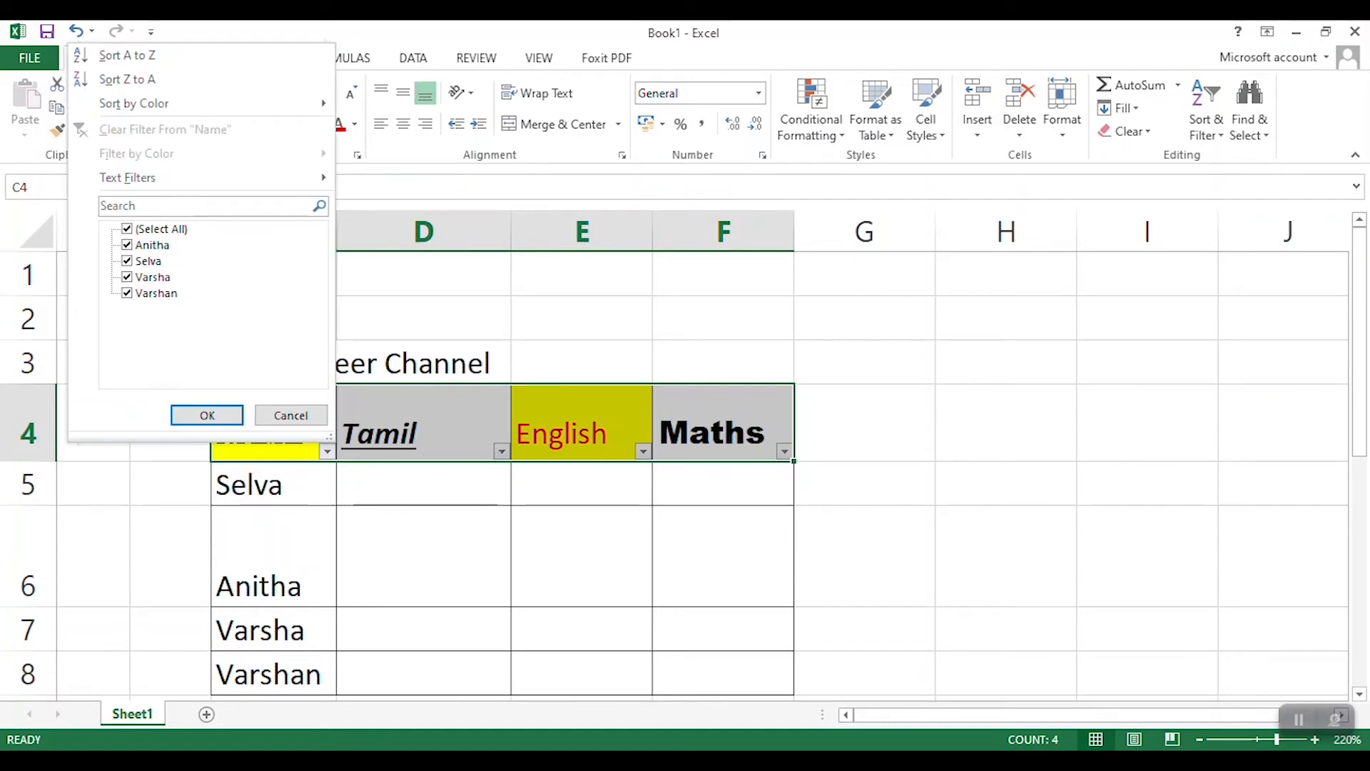
left_click(162, 228)
left_click(152, 245)
left_click(207, 415)
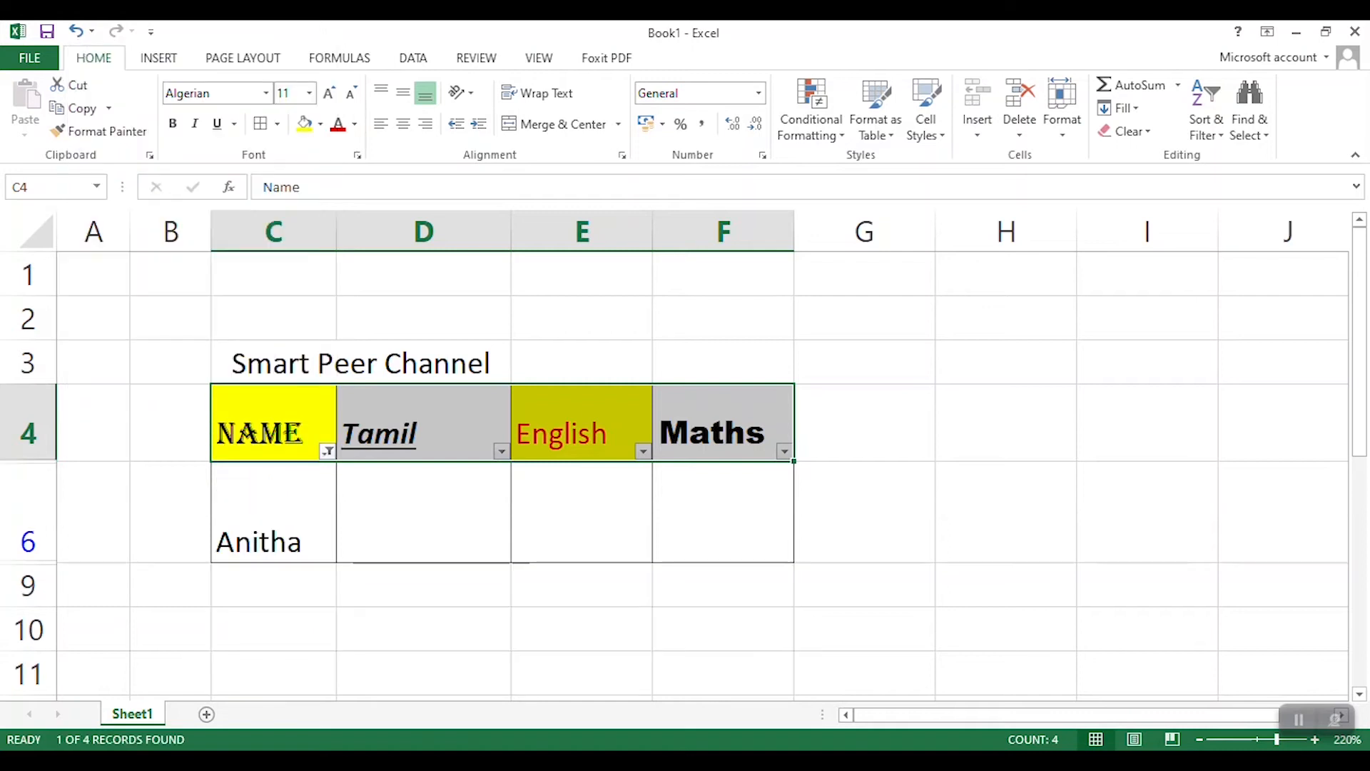
key("ctrl+z")
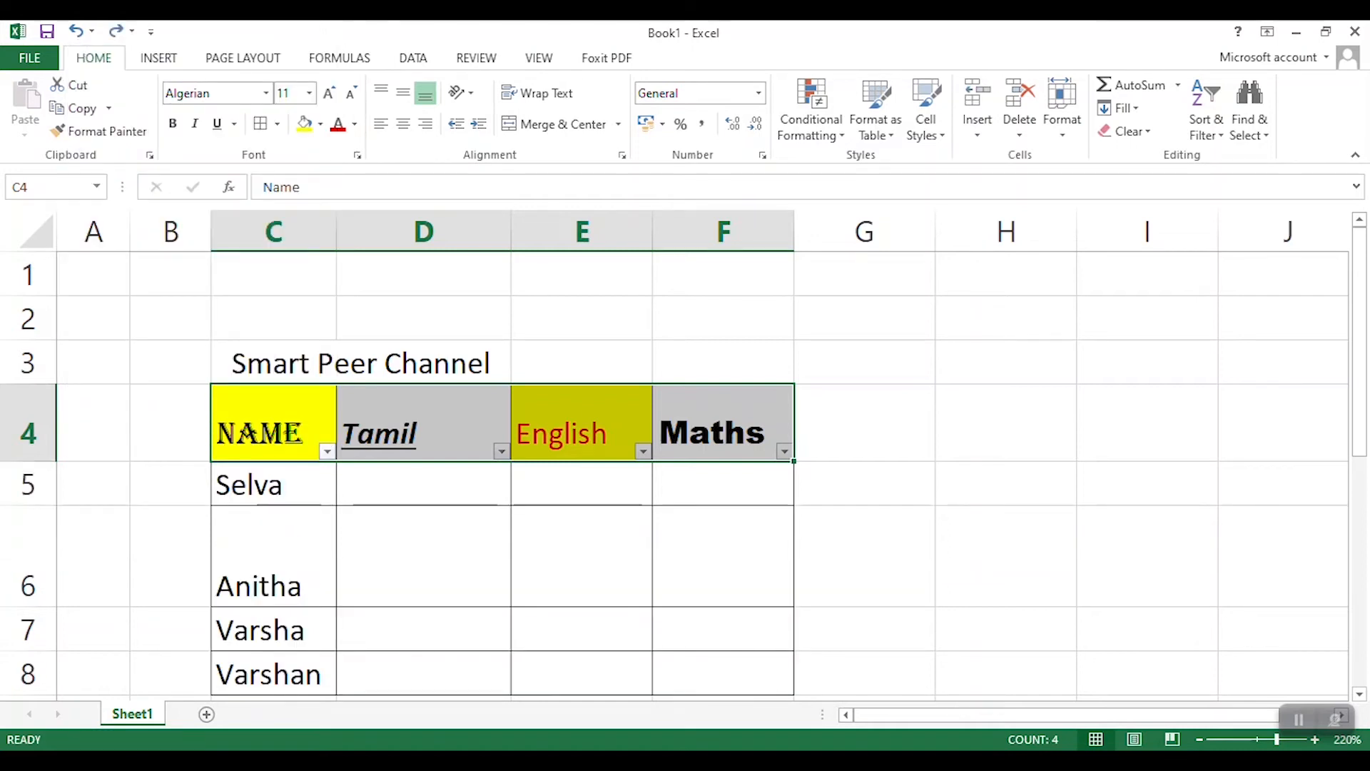
key("ctrl+z")
- Switch the filters on the headings C4:F4 on and off again
left_click_drag(273, 428, 720, 428)
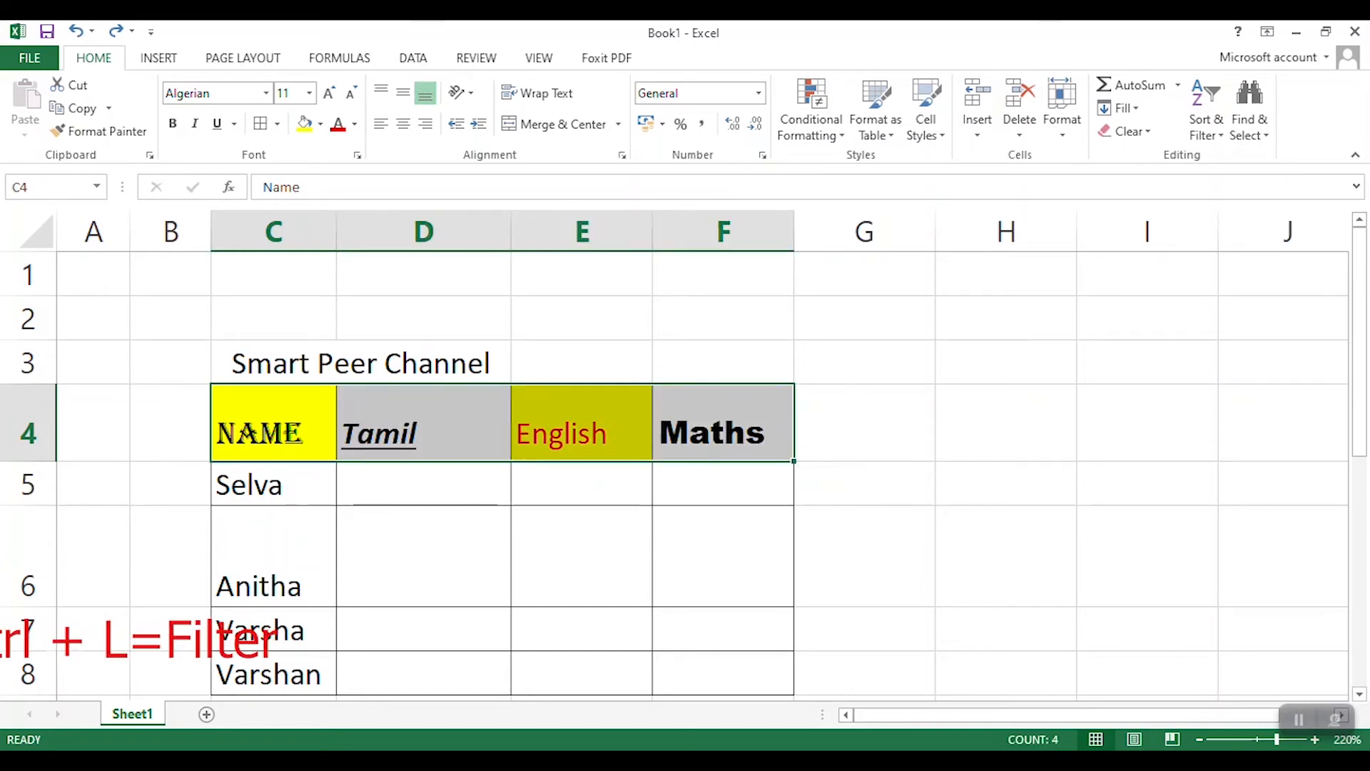
key("ctrl+shift+l")
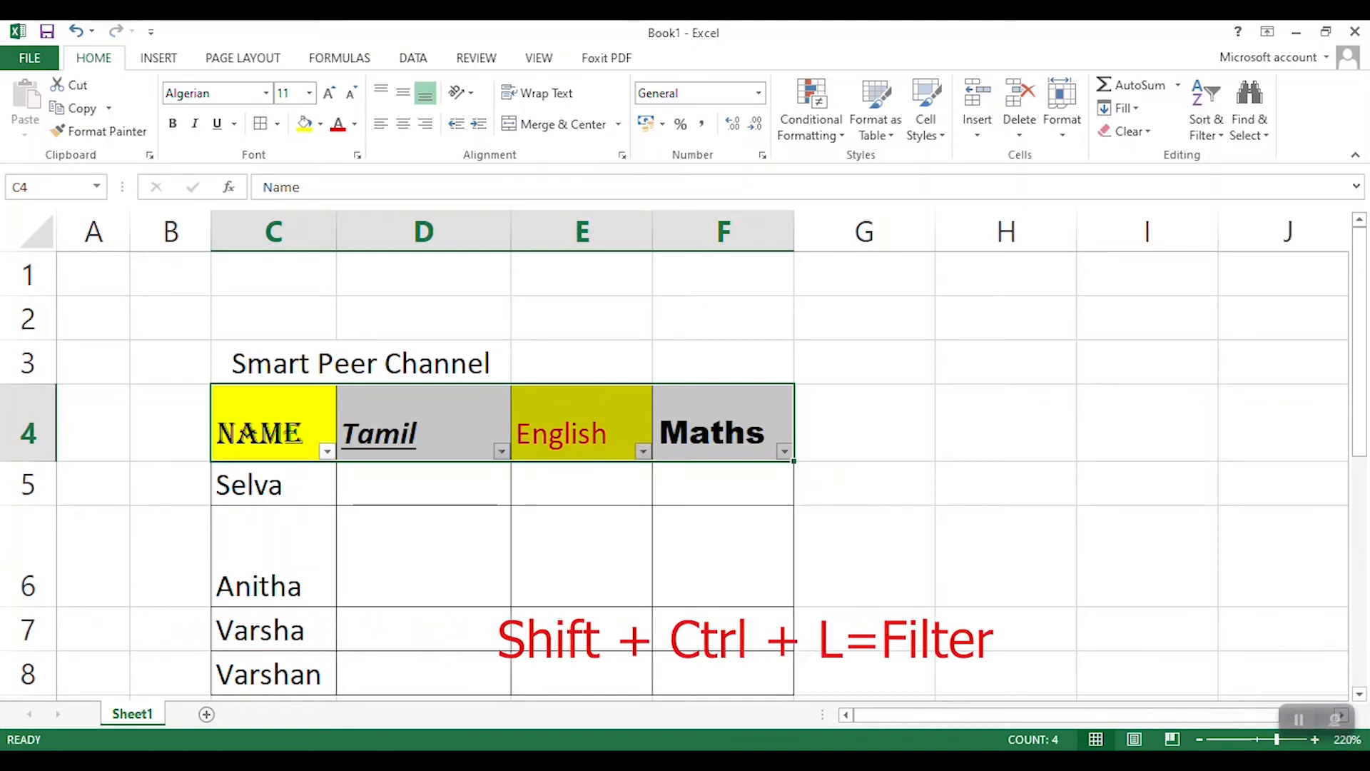
key("ctrl+shift+l")
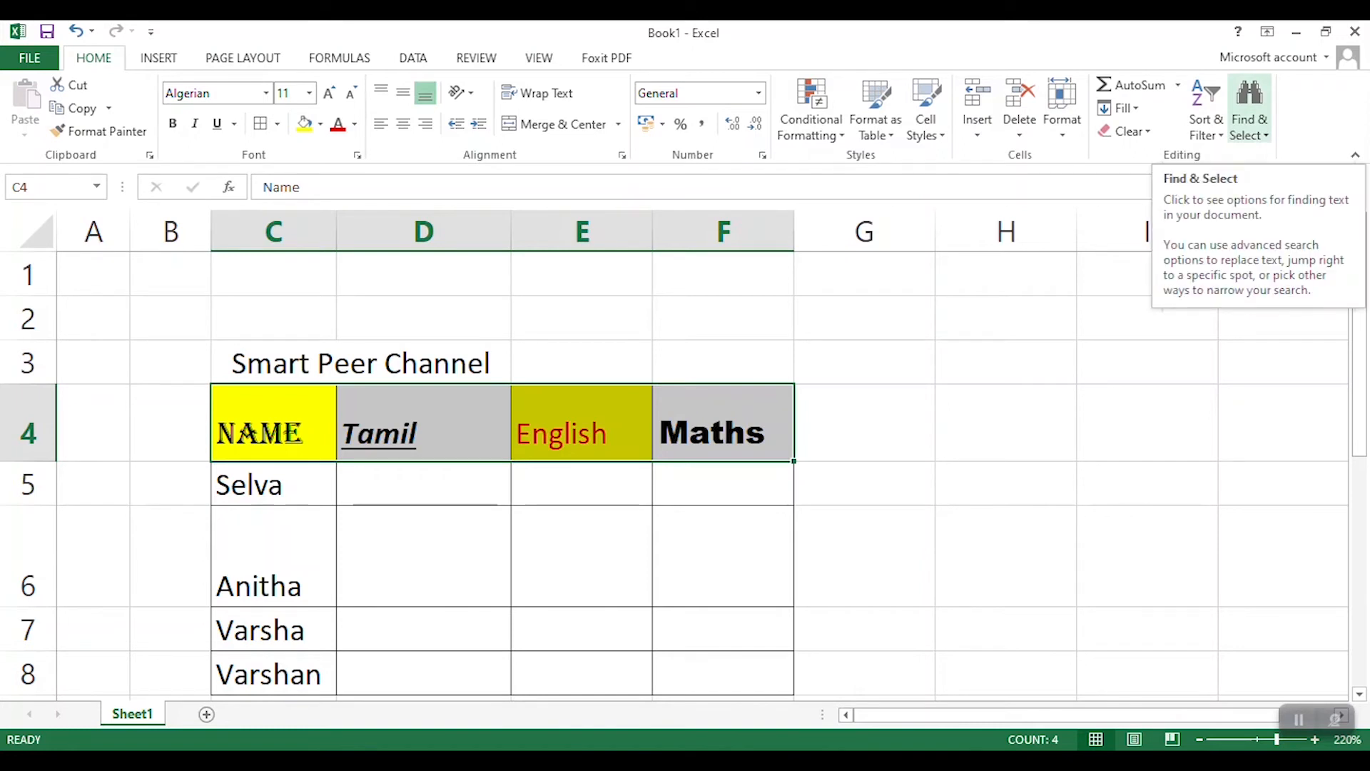
- Search the selected headings C4:F4 for "name"
left_click(1249, 114)
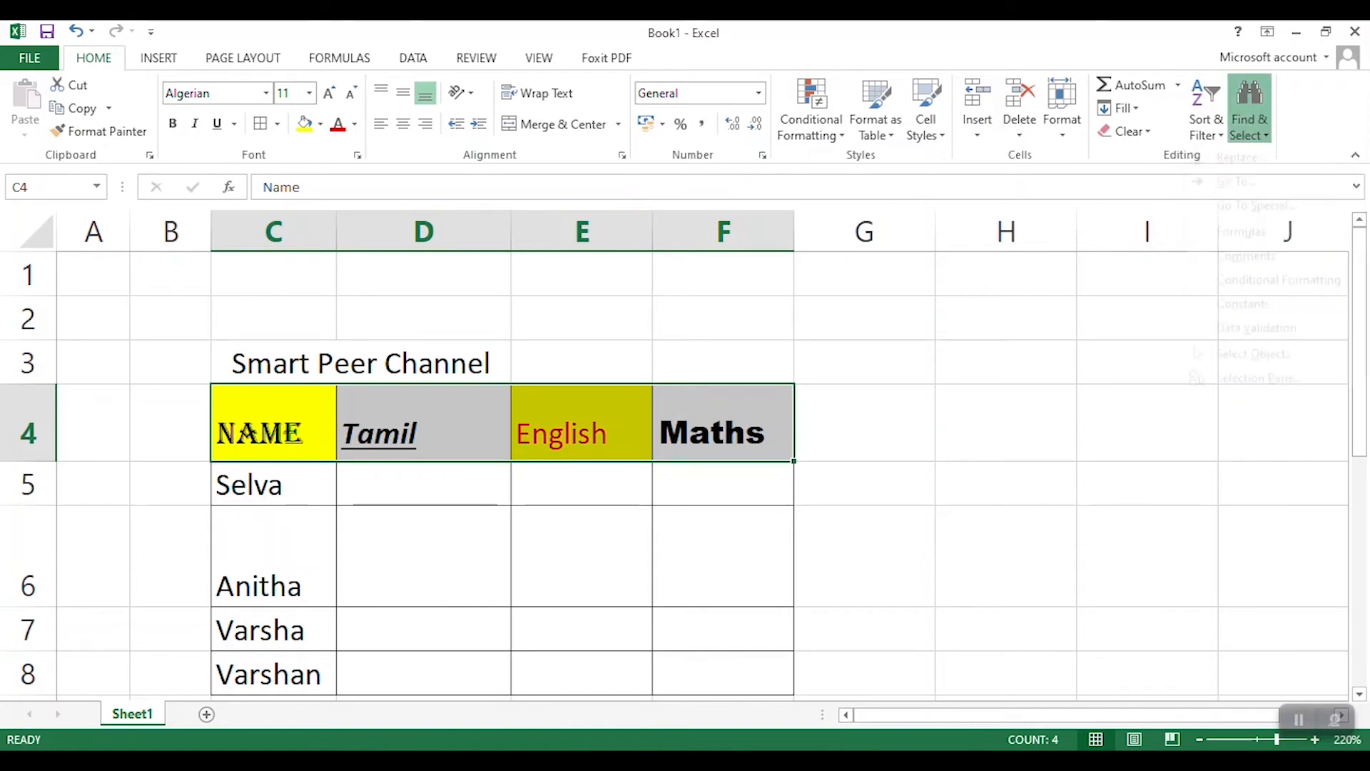
left_click(1232, 156)
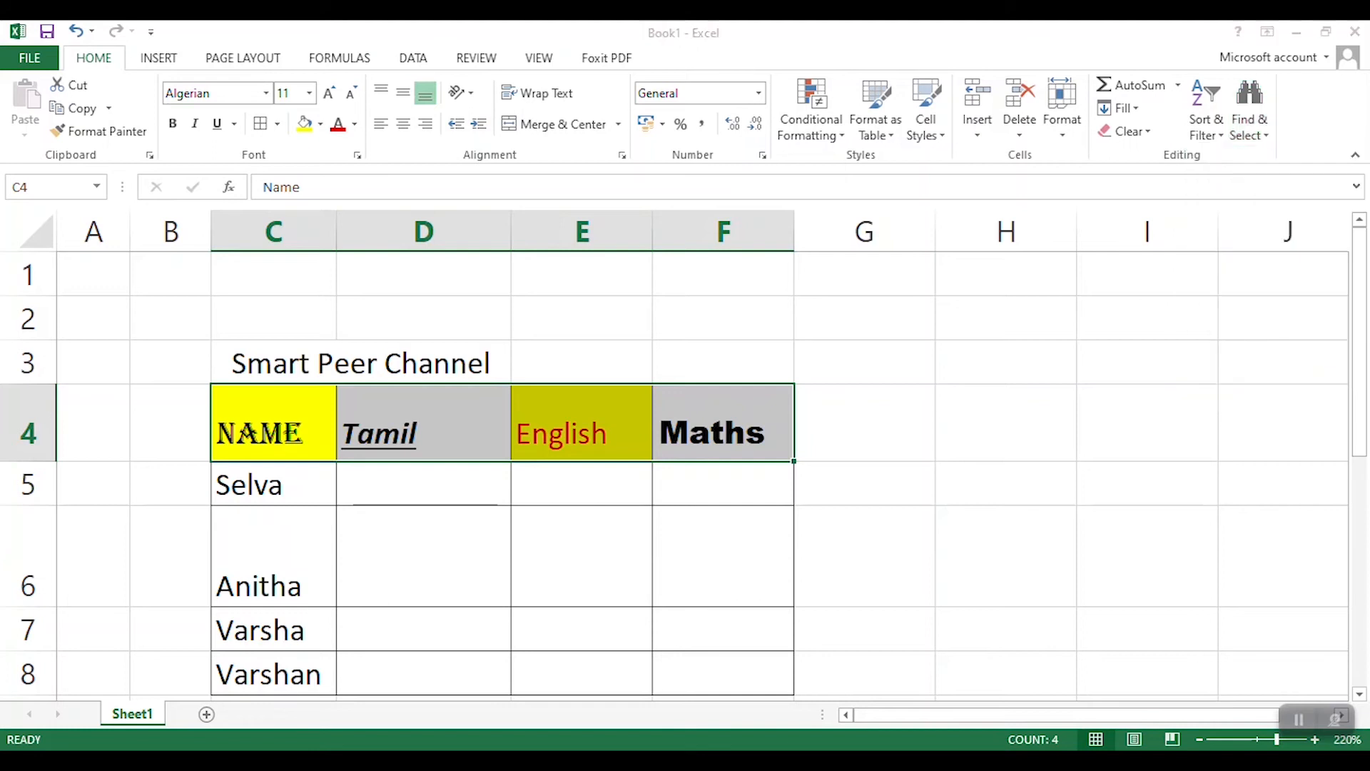
type("na")
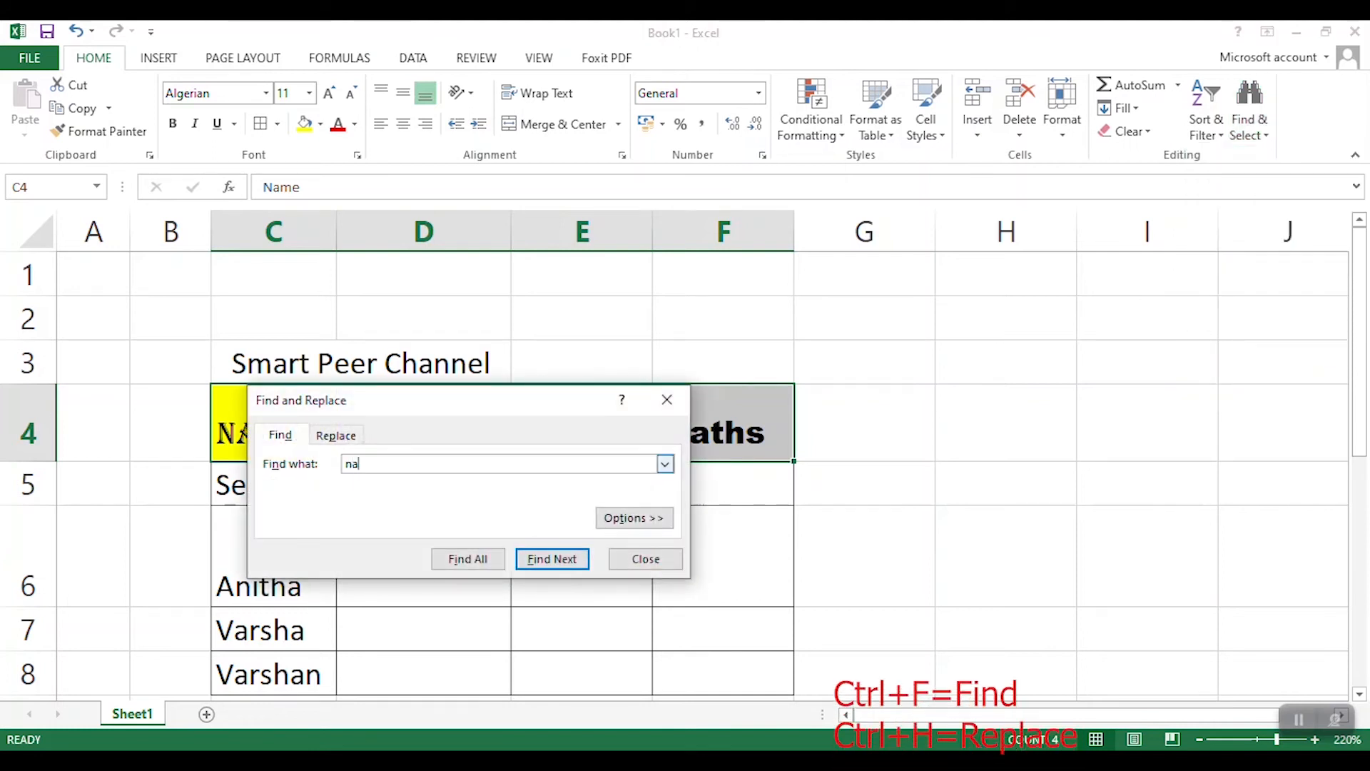
type("me")
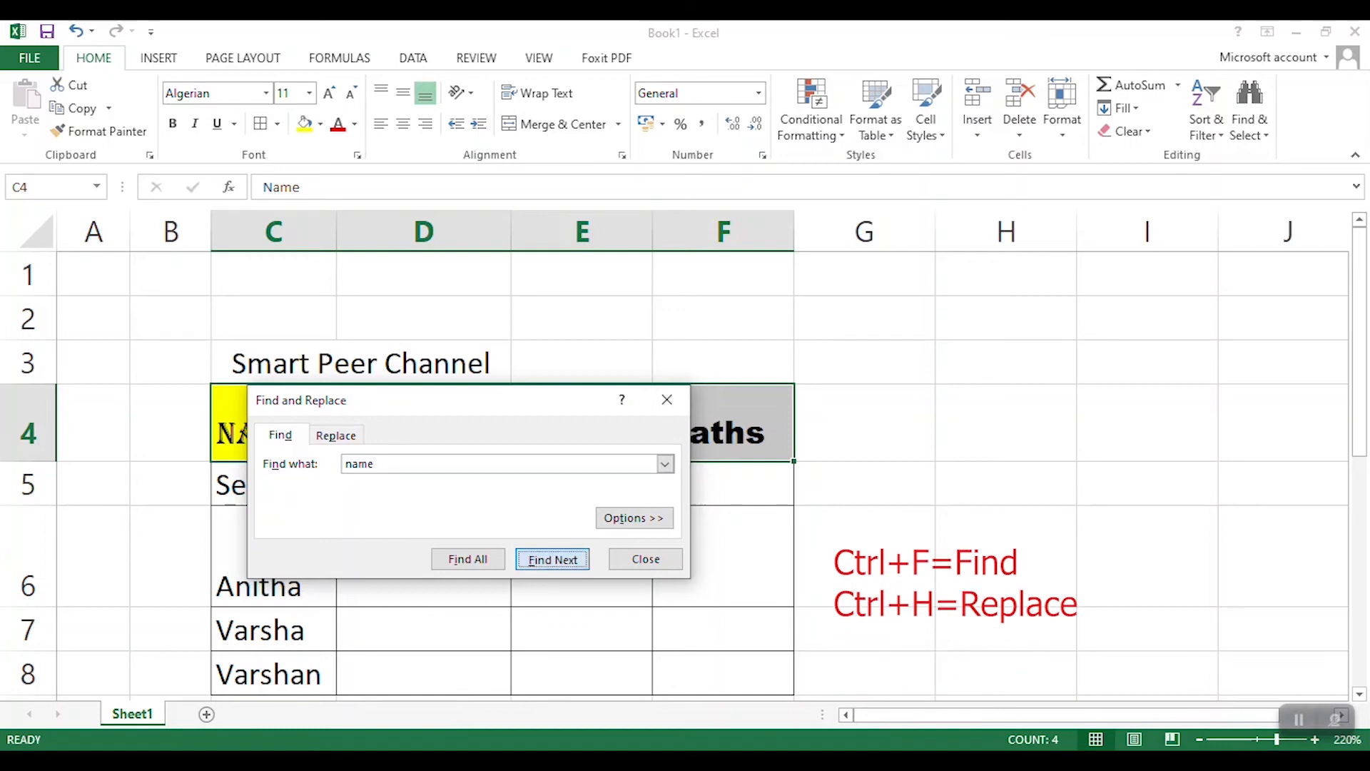
key("Return")
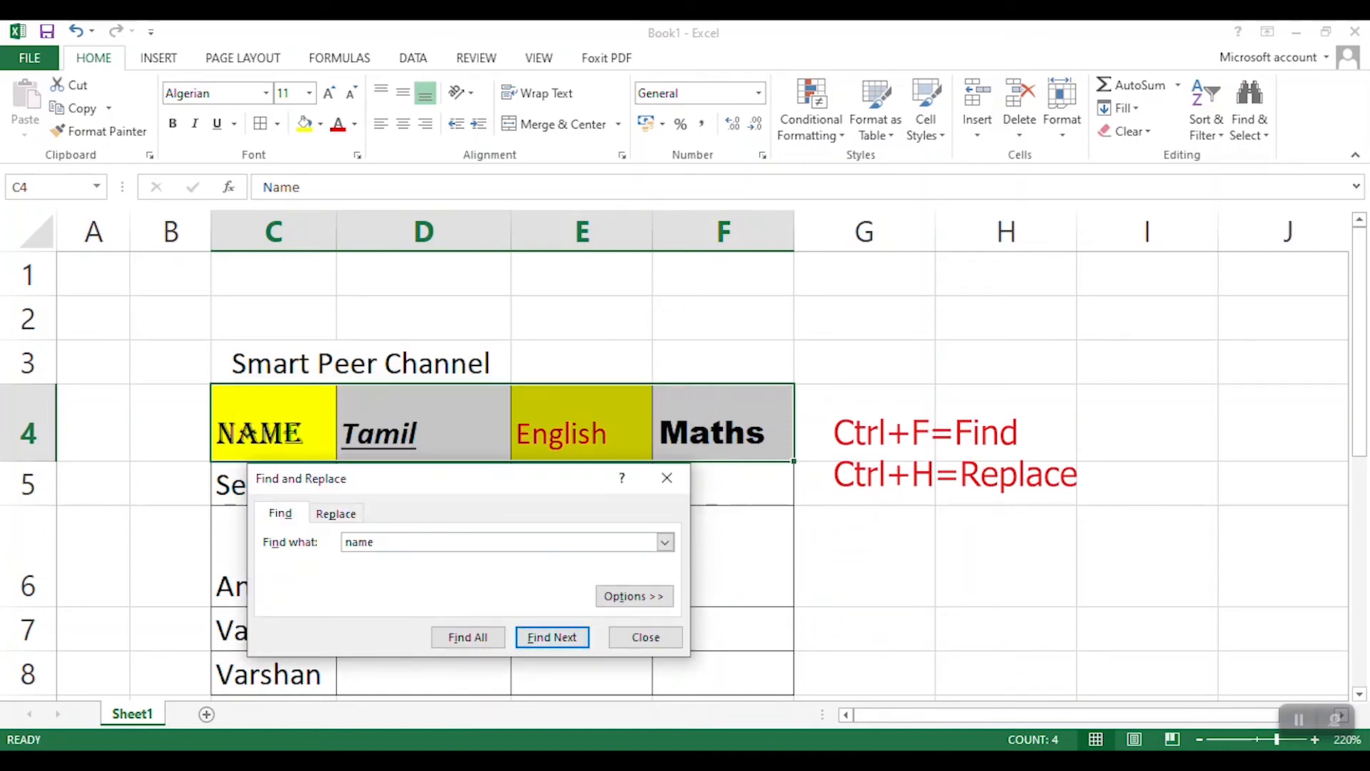
- Try replacing every "name" in the headings C4:F4 with "Number", and undo the replacement
key("ctrl+h")
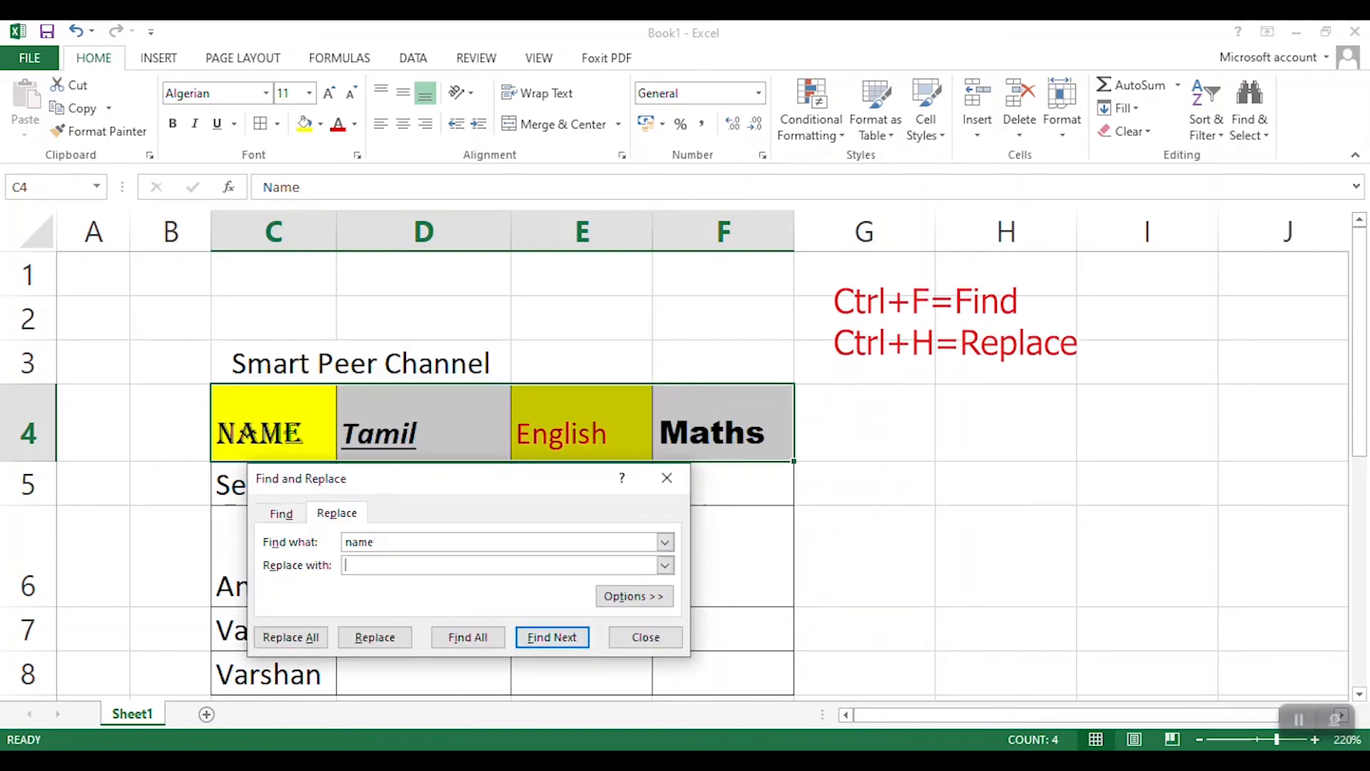
type("Number")
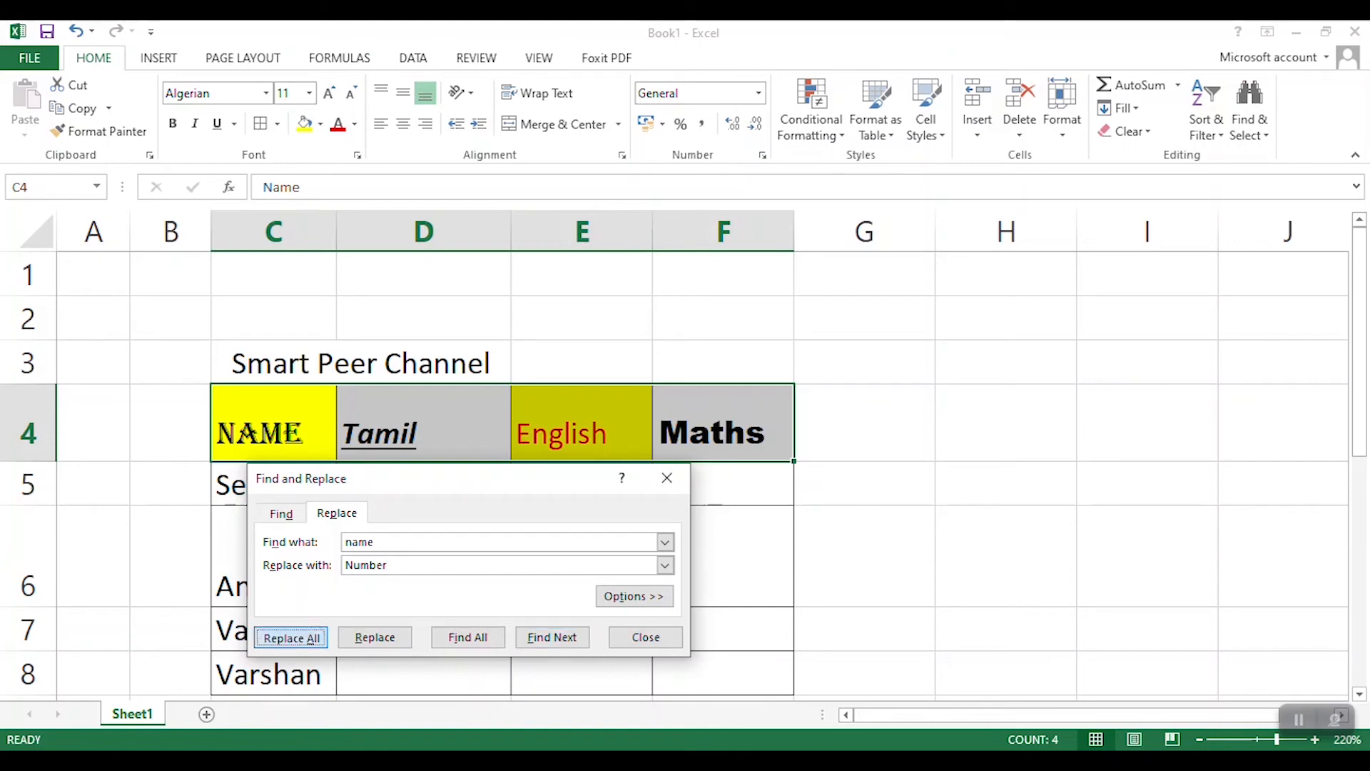
key("alt+a")
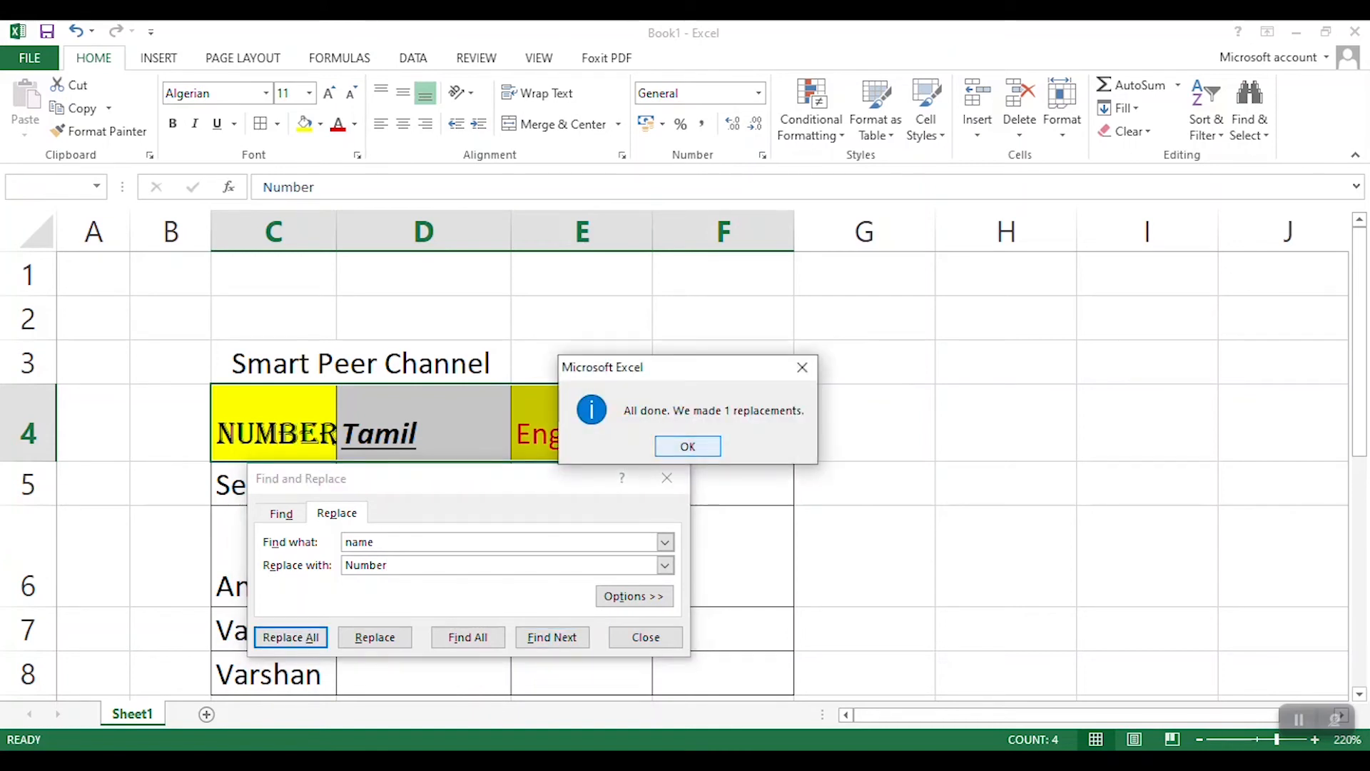
key("Return")
left_click(666, 478)
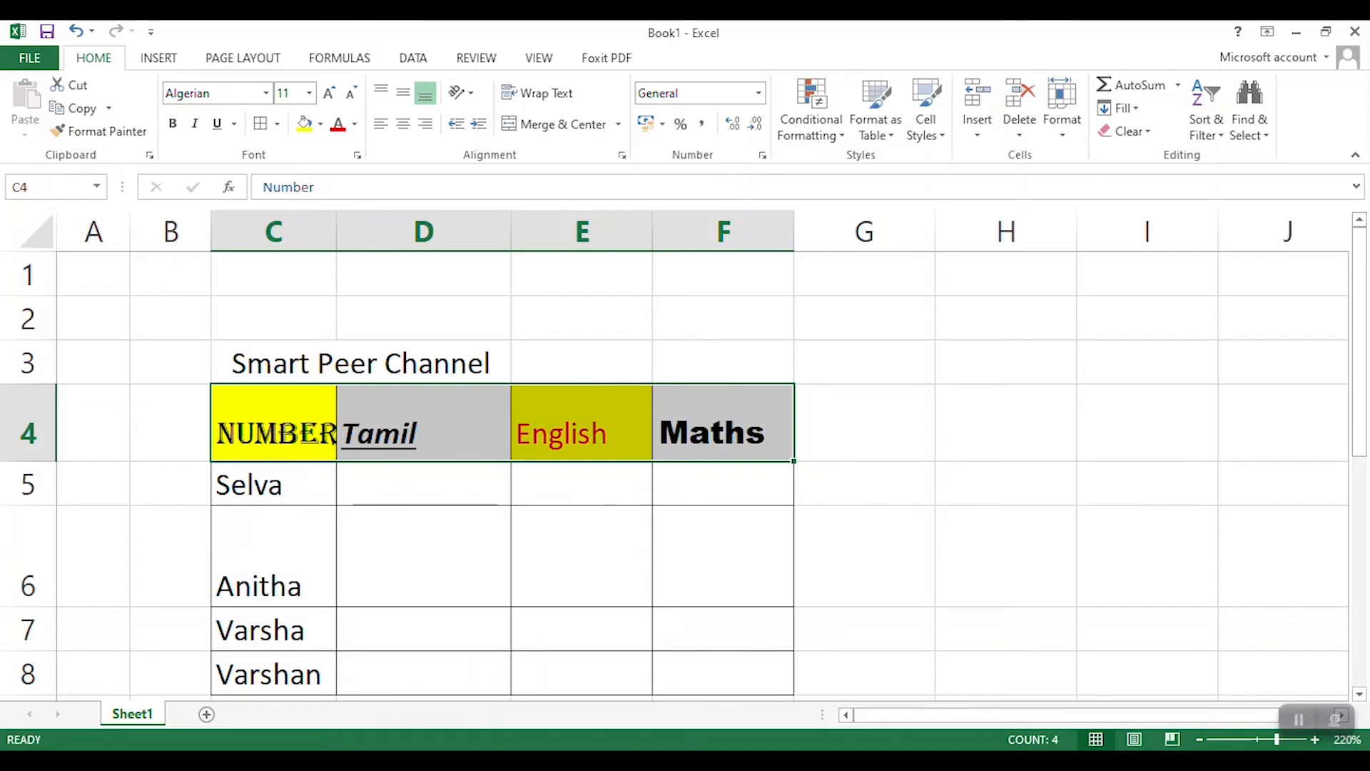
key("ctrl+z")
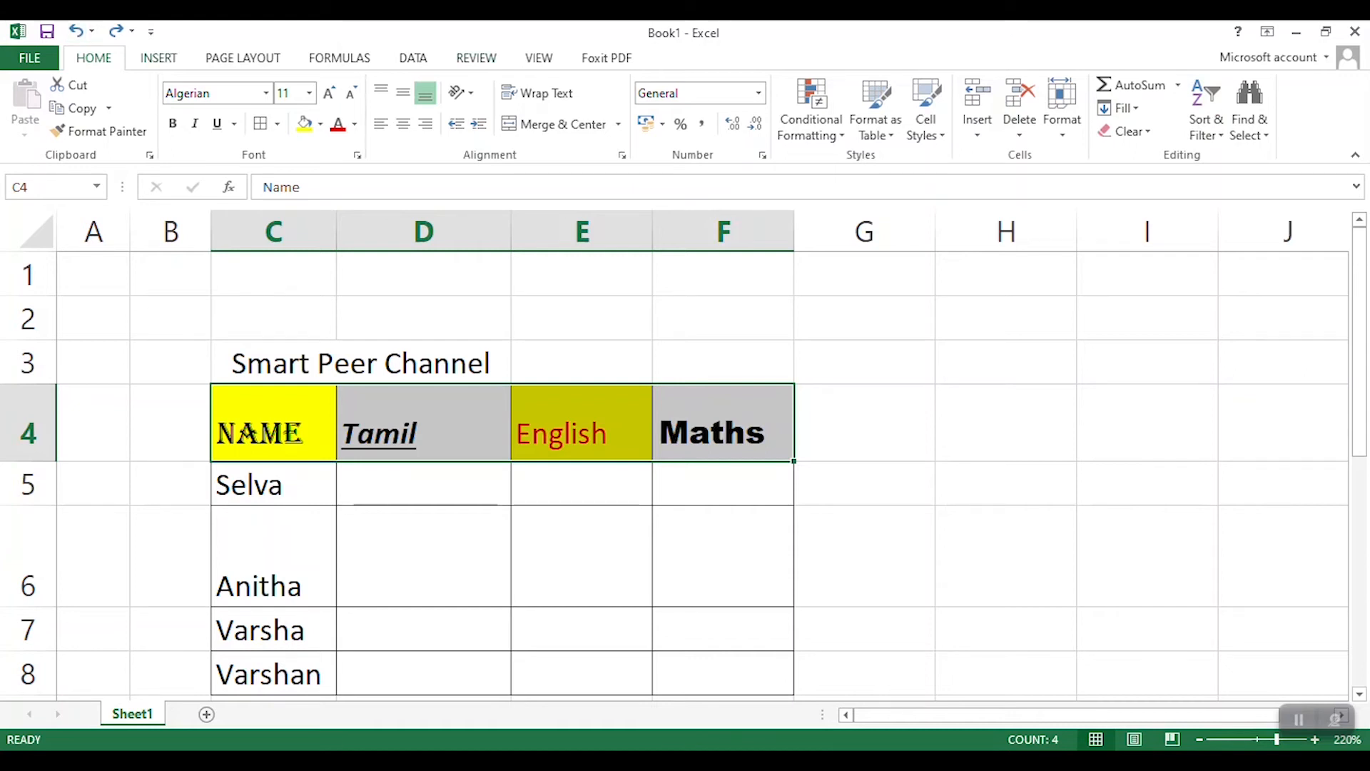
left_click(159, 57)
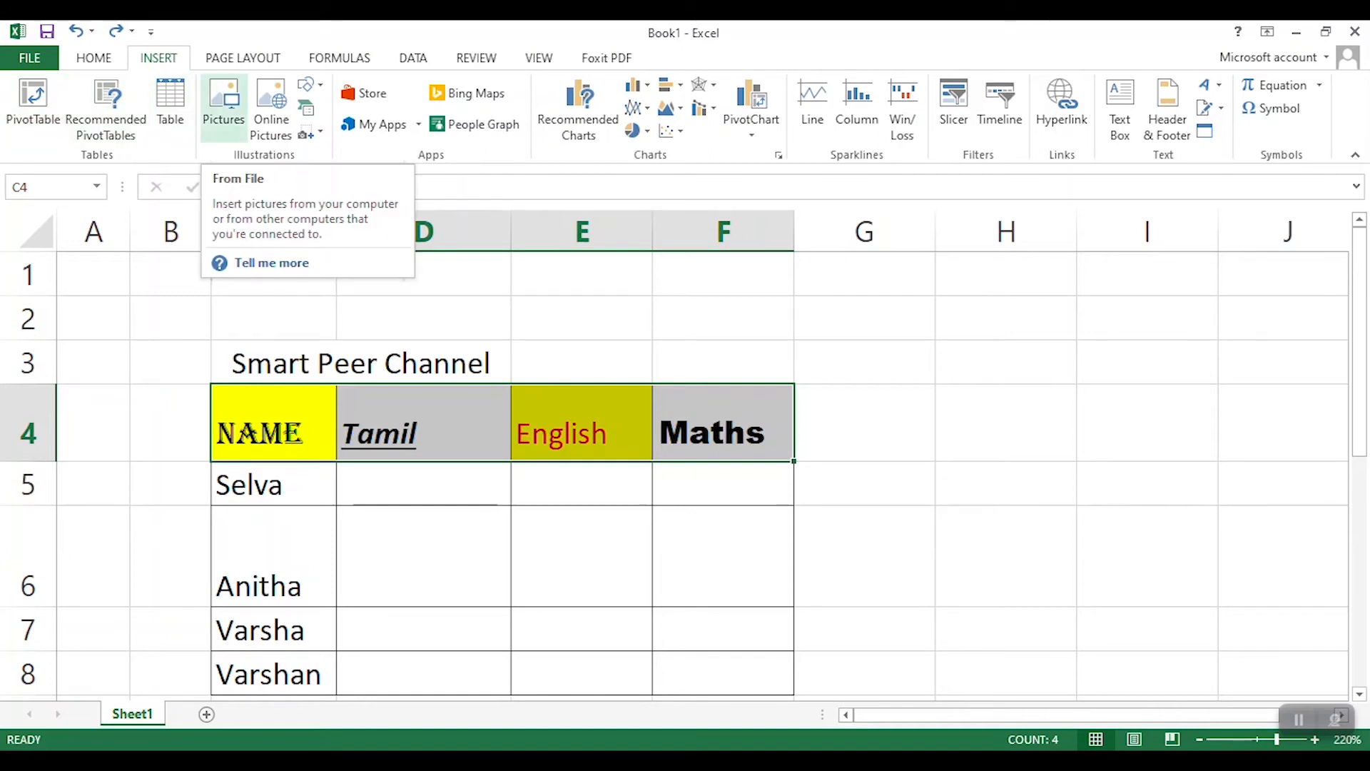
left_click(224, 107)
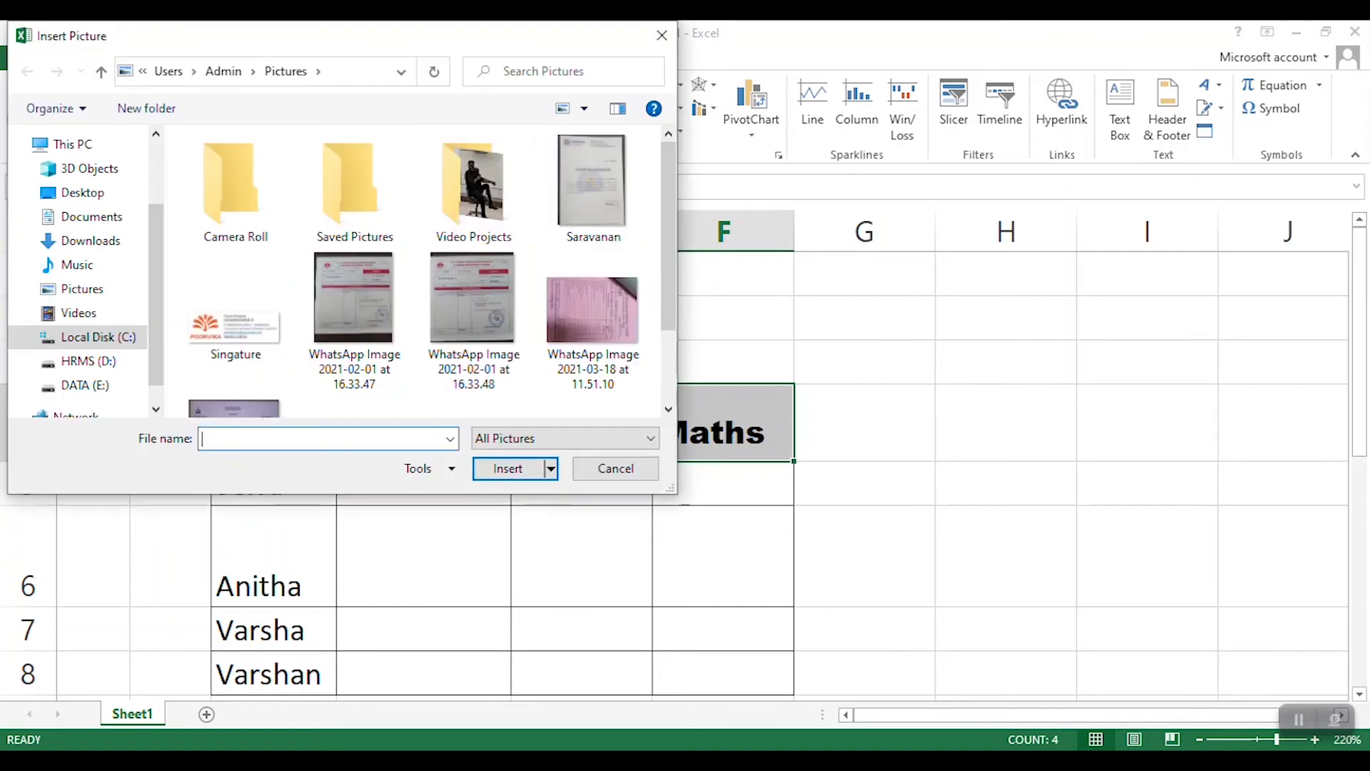
left_click(662, 35)
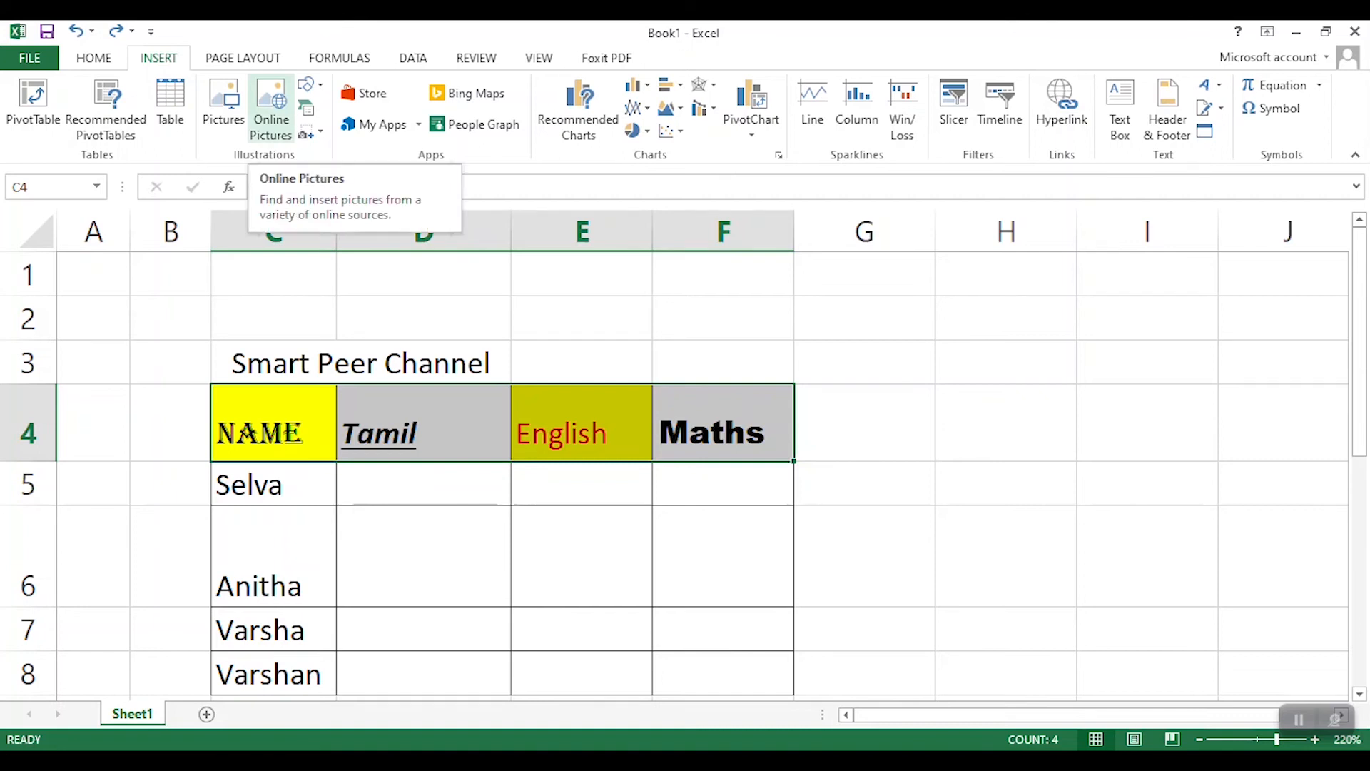
- Draw an oval about 3 cm high and 2.1 cm wide across columns H and I, beside the marks table
left_click(308, 85)
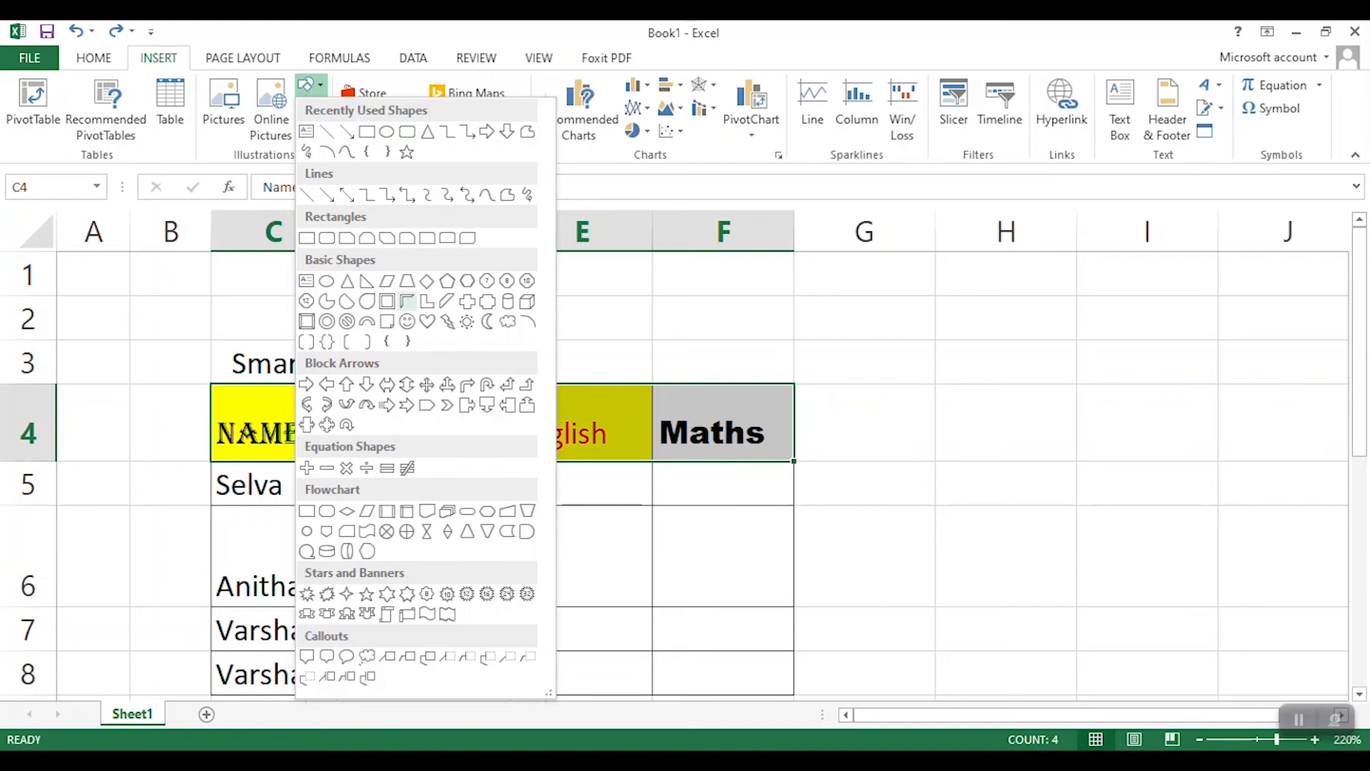
left_click(386, 131)
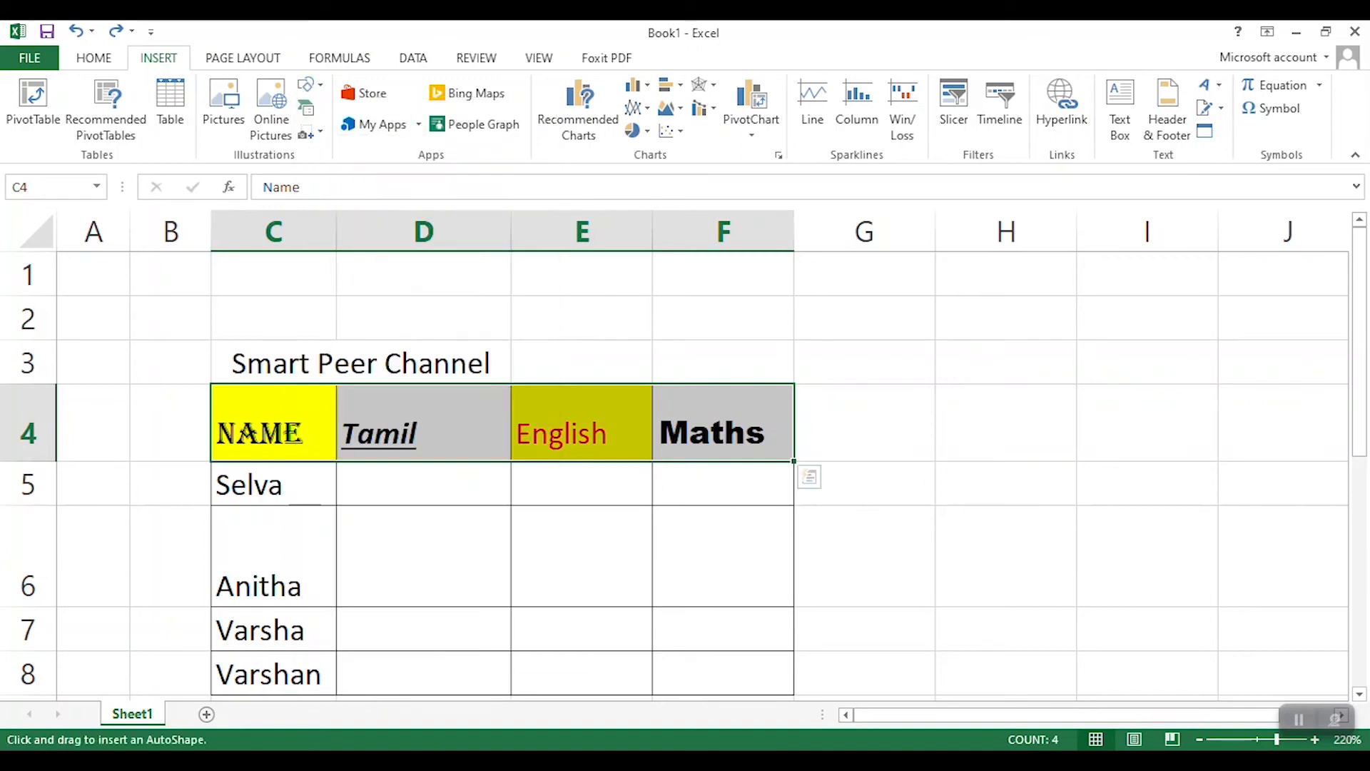
mouse_move(993, 383)
left_mouse_down()
mouse_move(1123, 636)
mouse_move(1171, 633)
left_mouse_up()
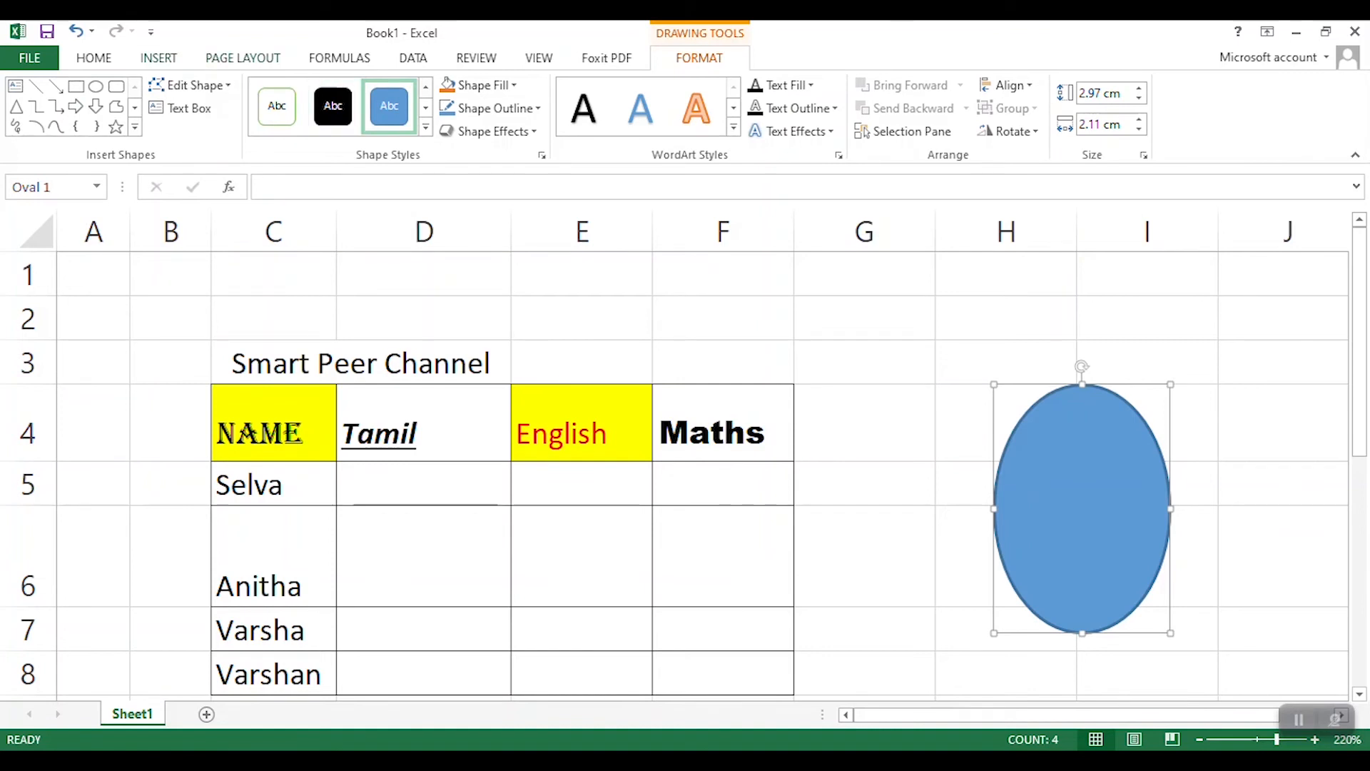
- Insert black shadowed WordArt reading "name" on the sheet, and select the blue oval
left_click(158, 58)
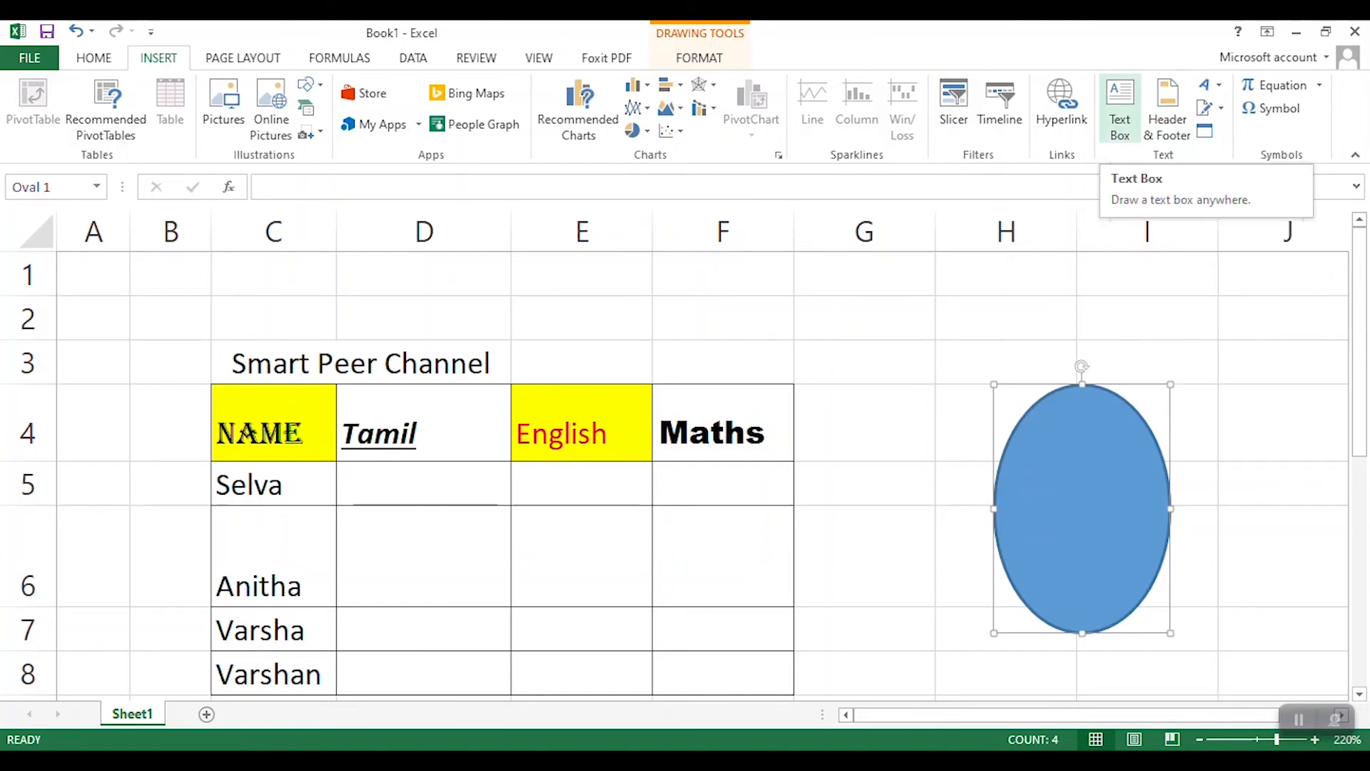
left_click(1206, 86)
left_click(1093, 239)
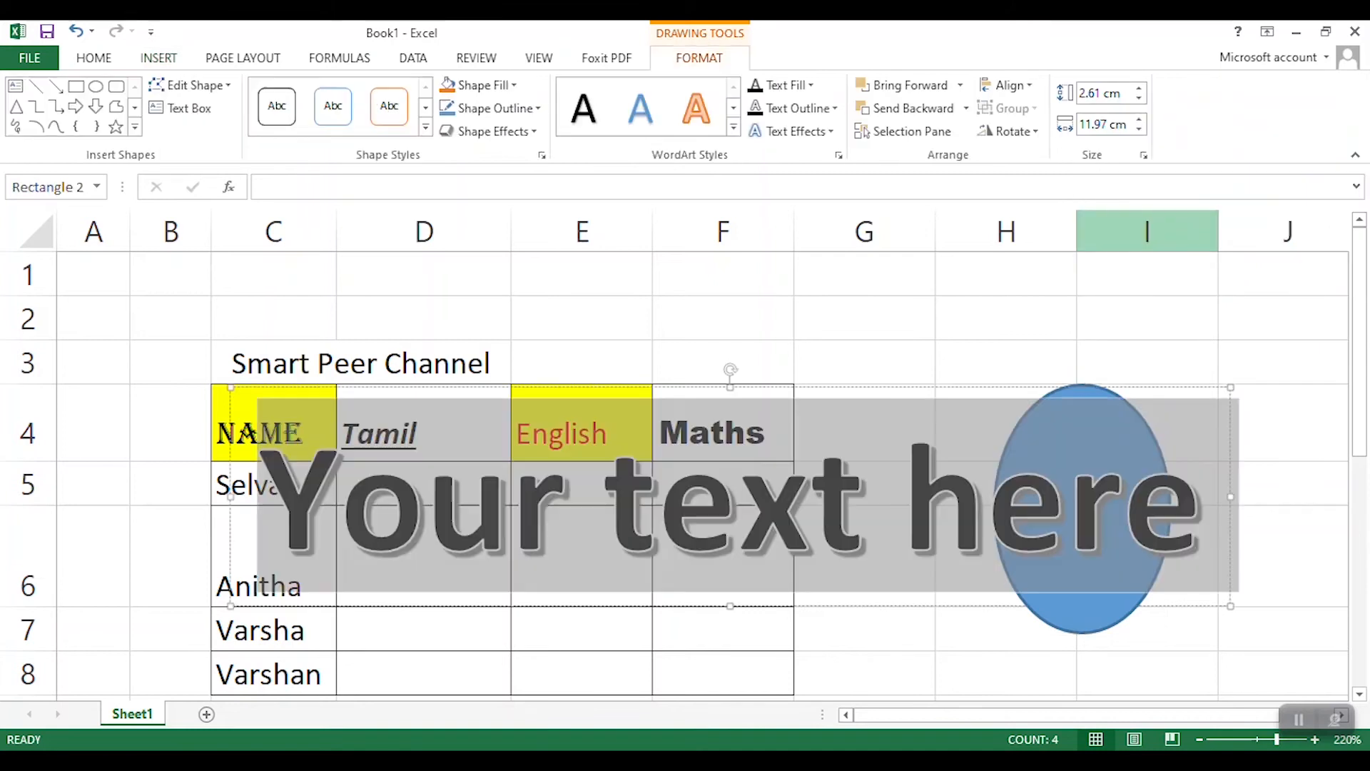
type("name")
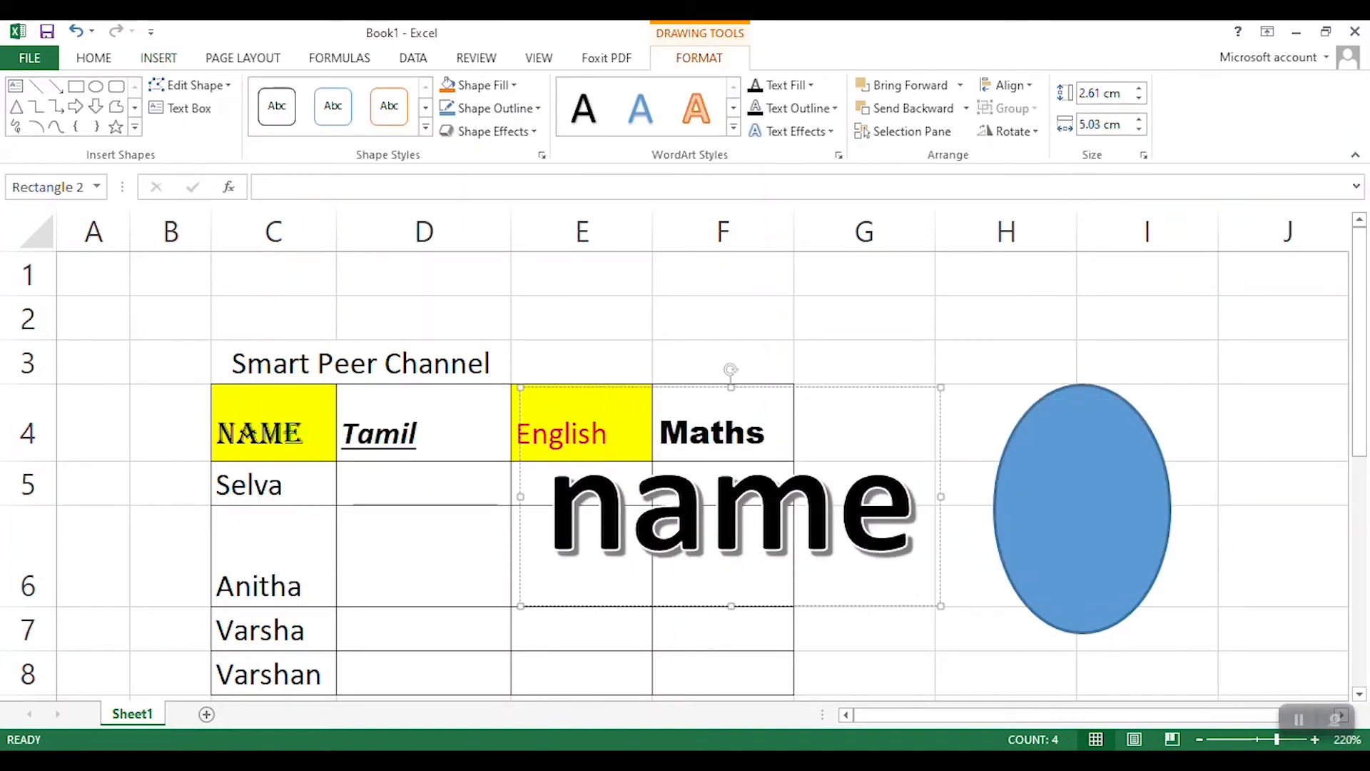
left_click(1081, 508)
left_click(158, 58)
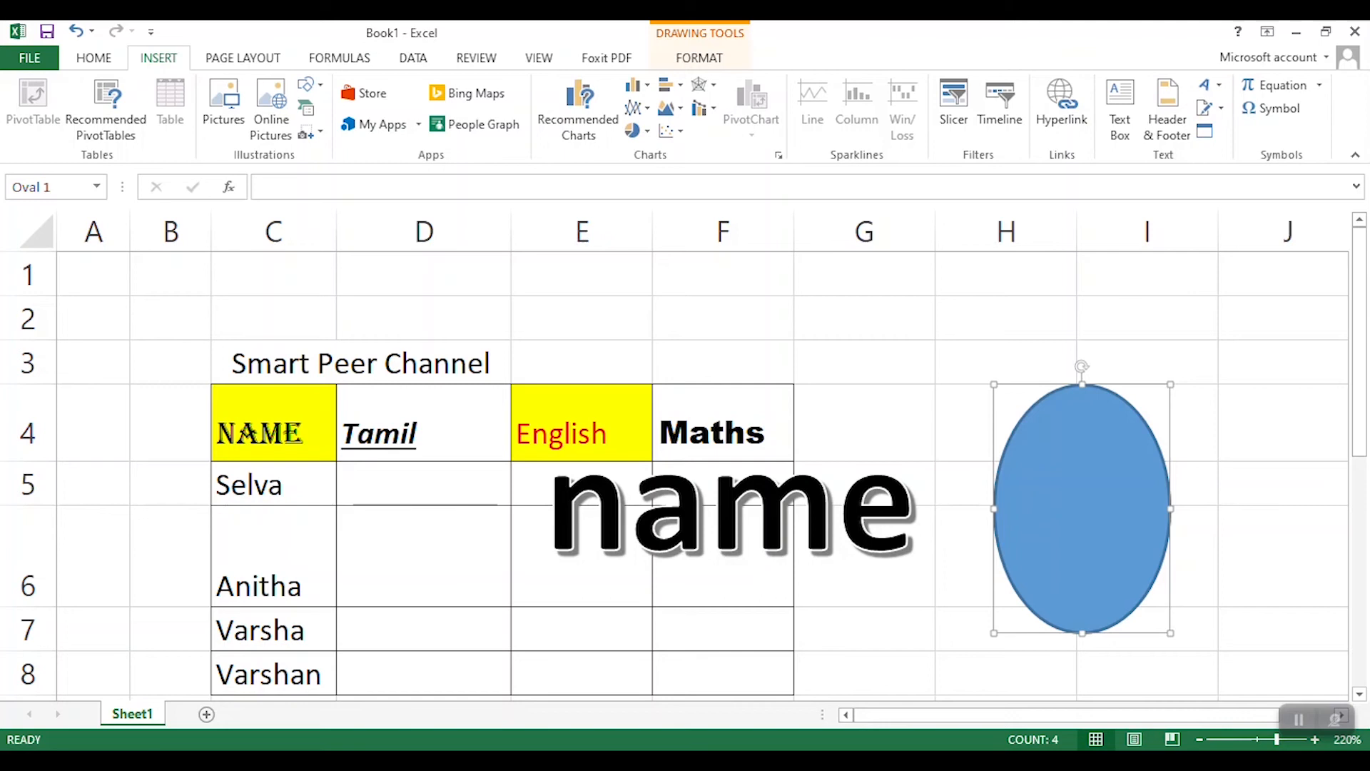
- Try custom page margins of 0.8 cm on the left and 3.3 cm on the right, and discard them
left_click(242, 57)
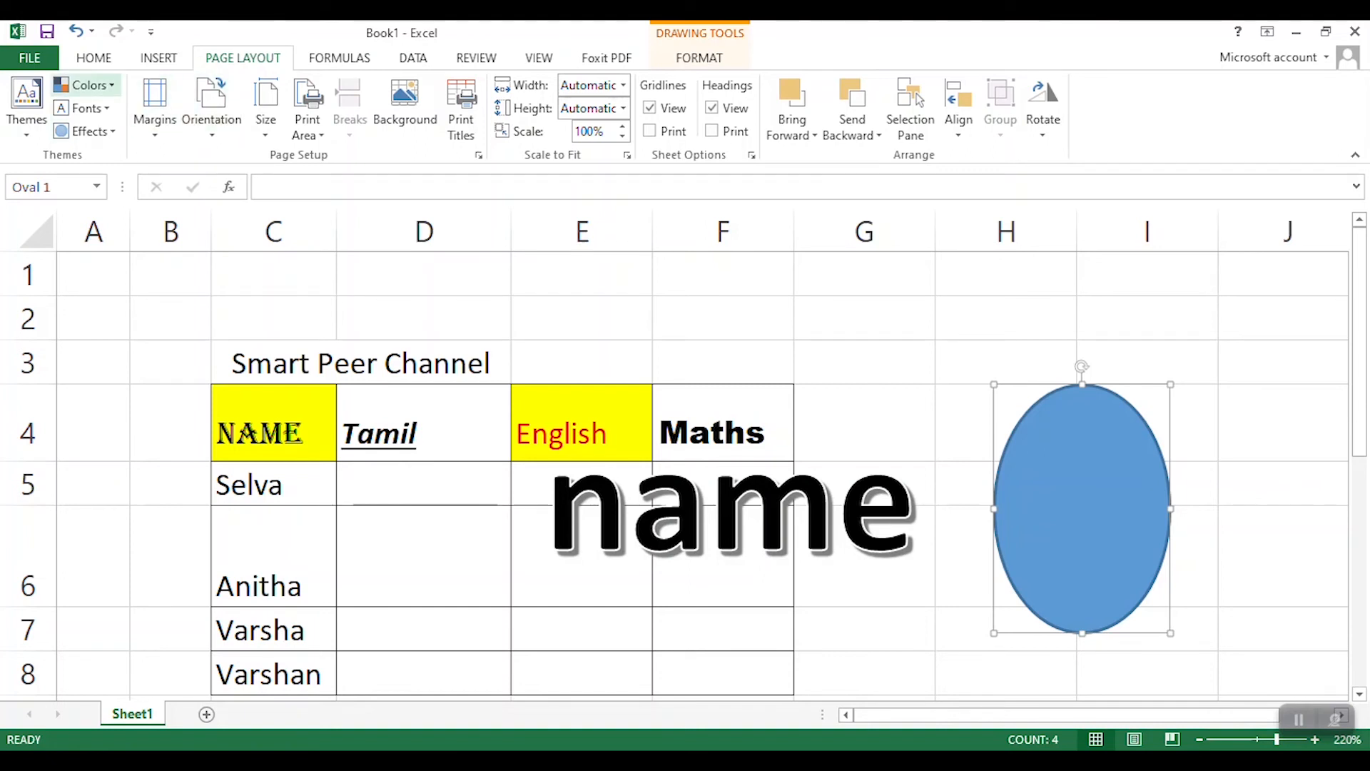
left_click(155, 107)
left_click(155, 107)
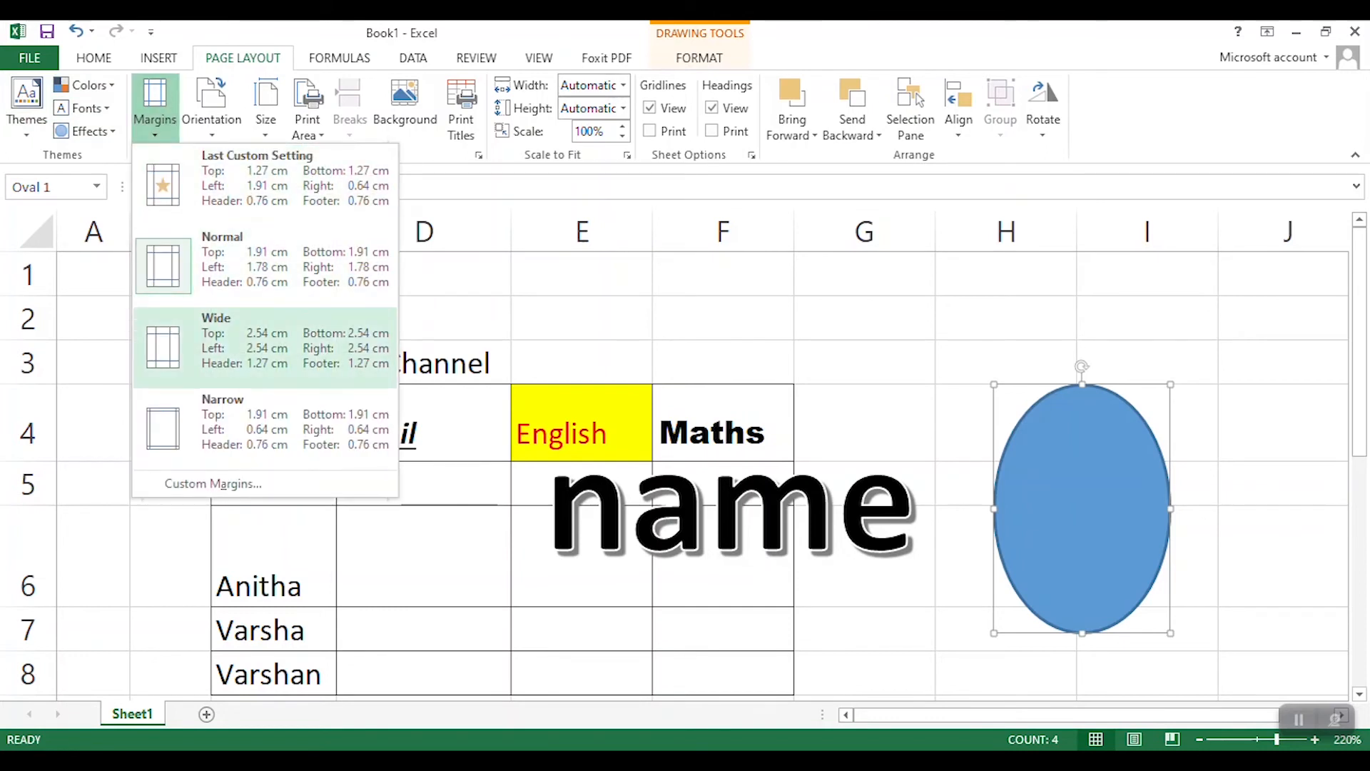
left_click(212, 483)
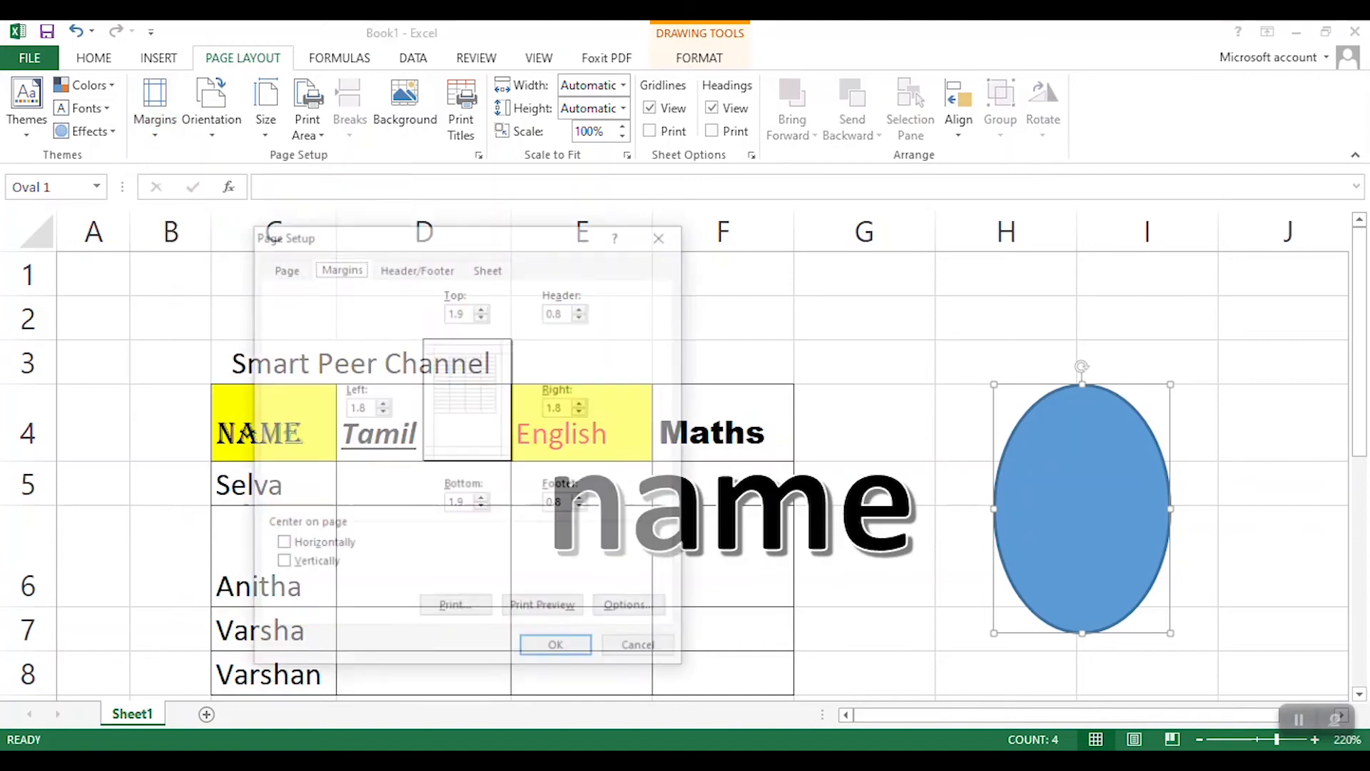
left_click(382, 411)
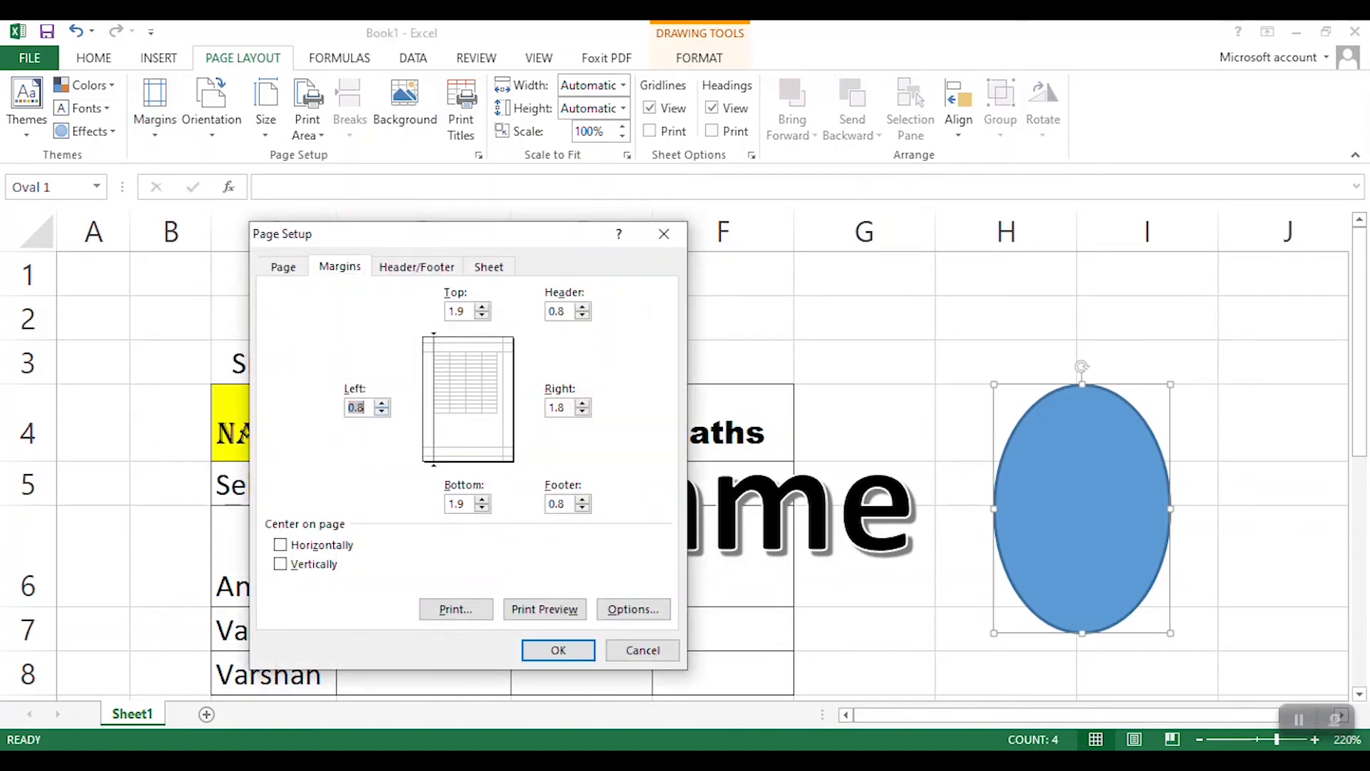
left_click(582, 403)
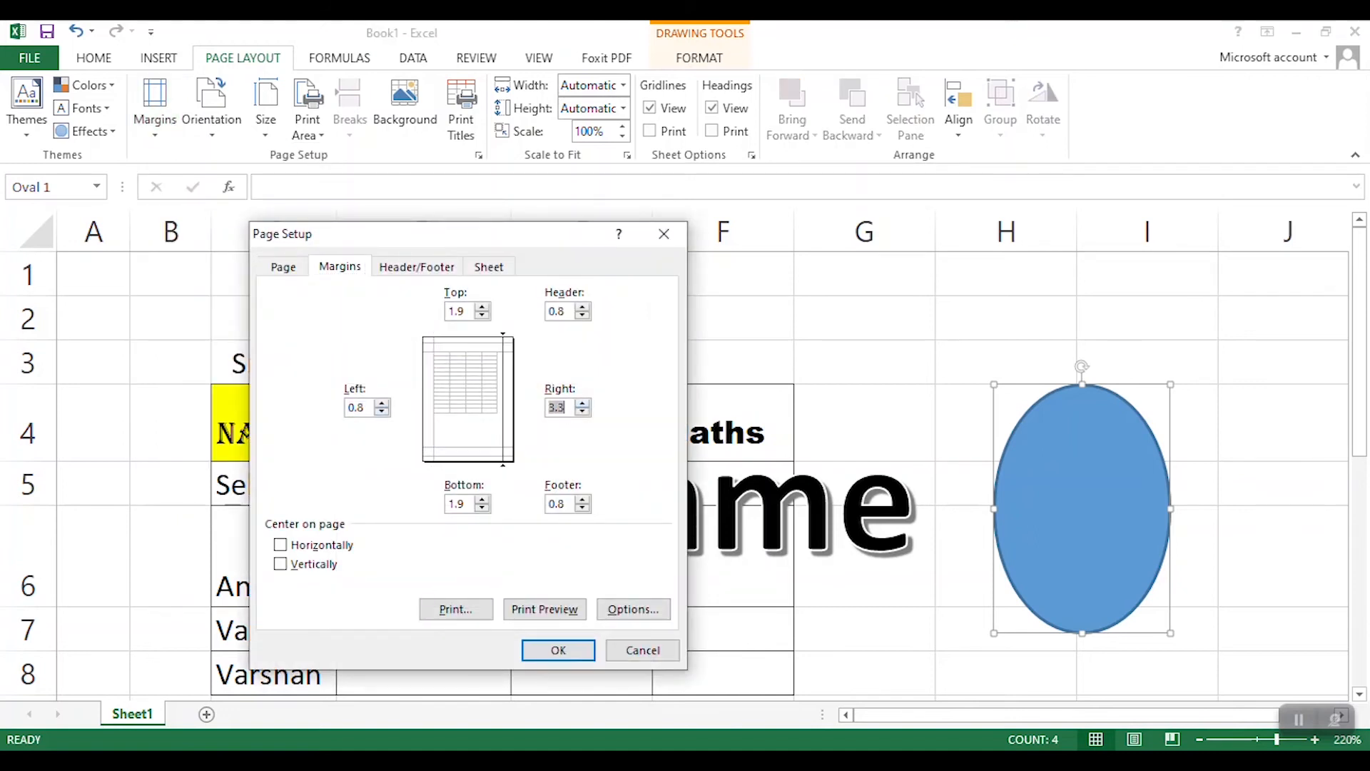
left_click(664, 234)
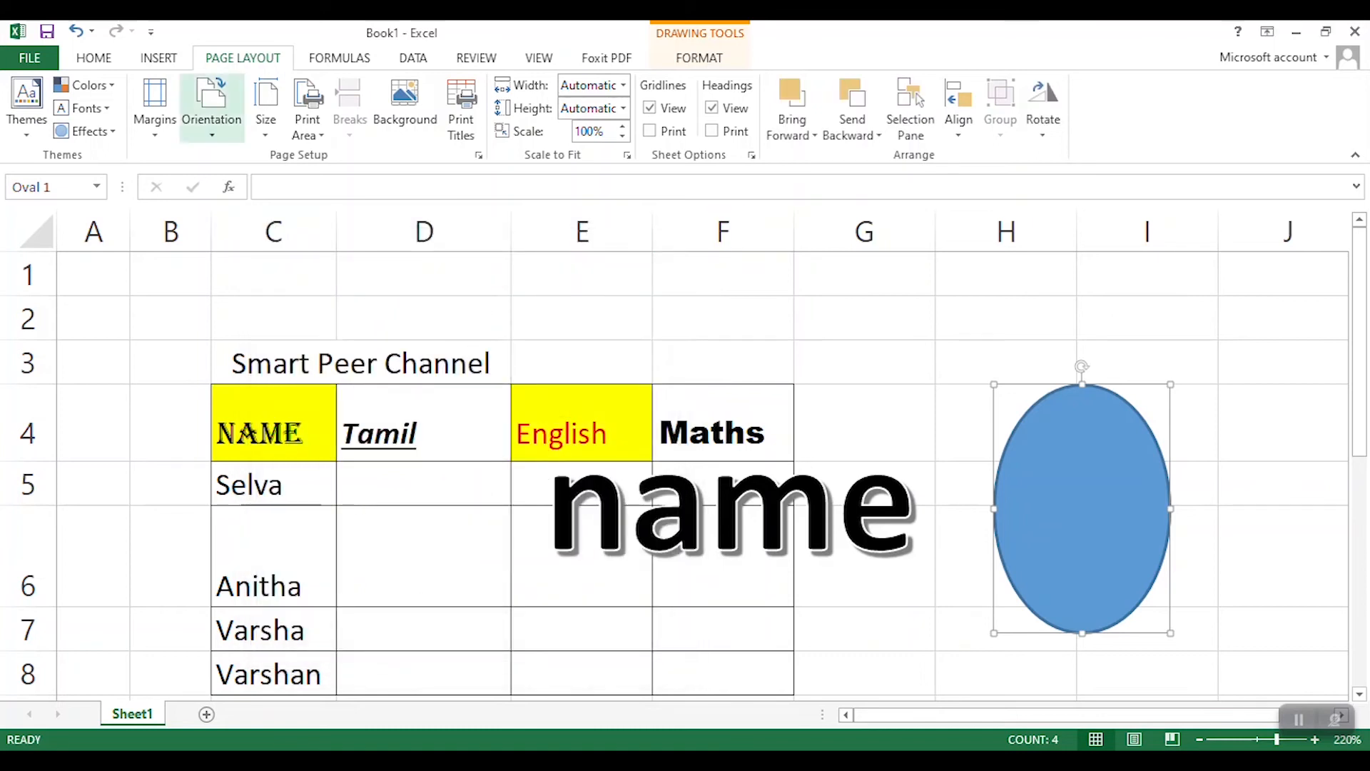
left_click(211, 107)
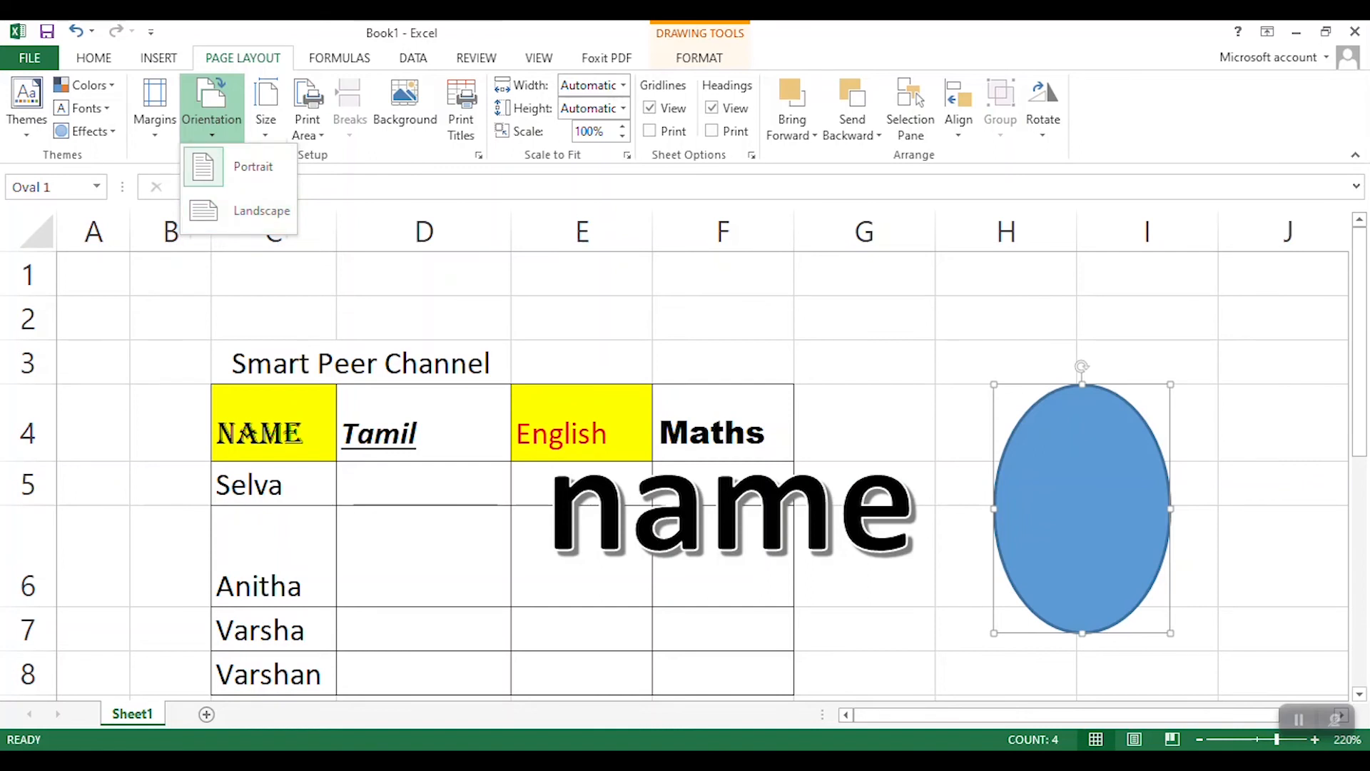
left_click(265, 114)
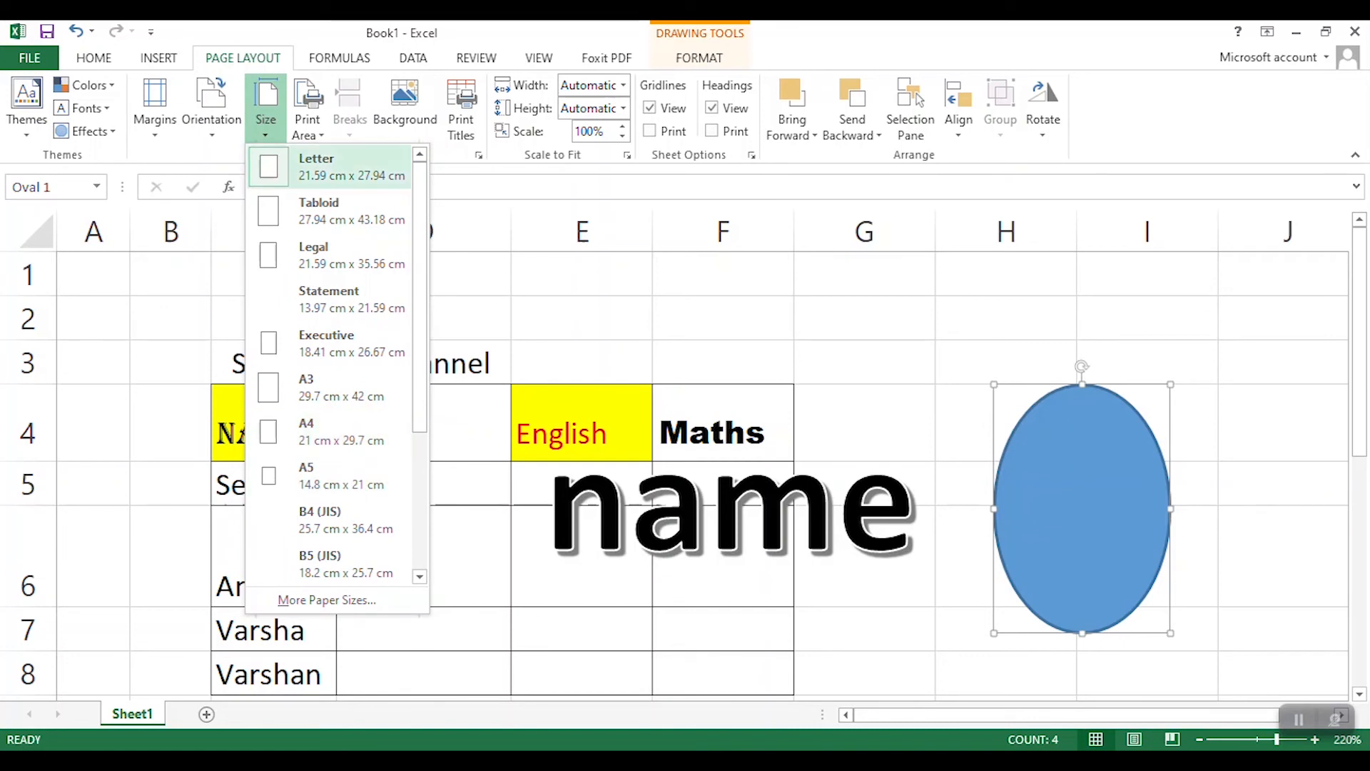
left_click(308, 128)
key("Escape")
- Set the table range C3:F8 as the print area, and switch gridline printing on and off
left_click_drag(274, 362, 749, 674)
left_click(308, 127)
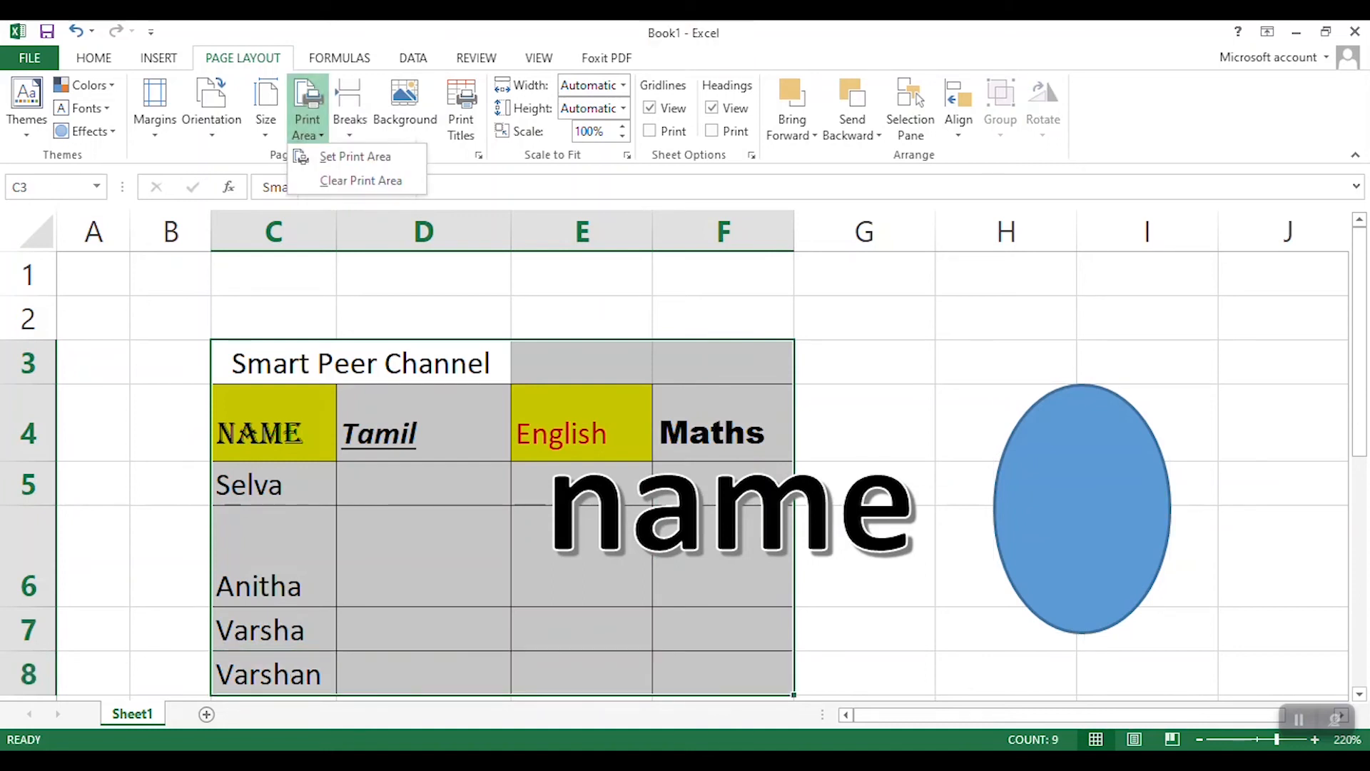
left_click(355, 156)
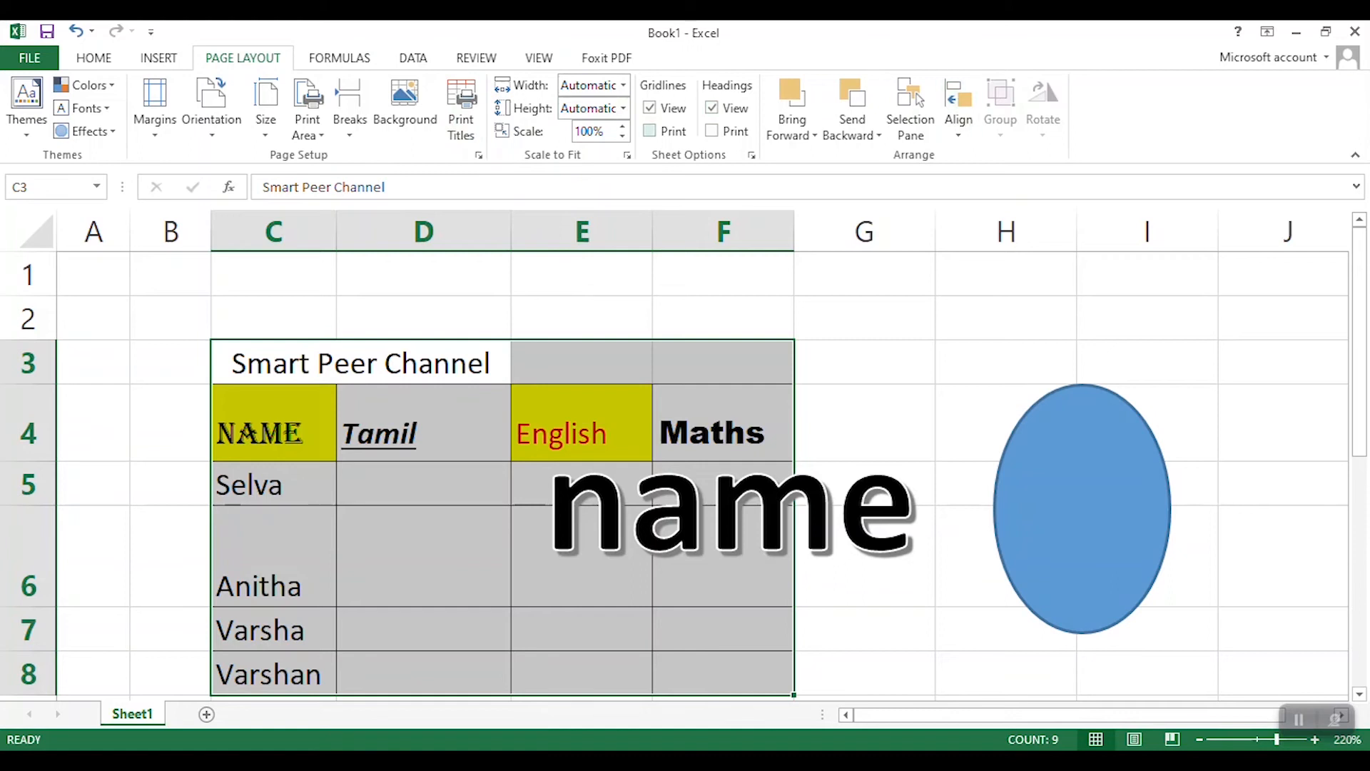
left_click(649, 130)
left_click(649, 130)
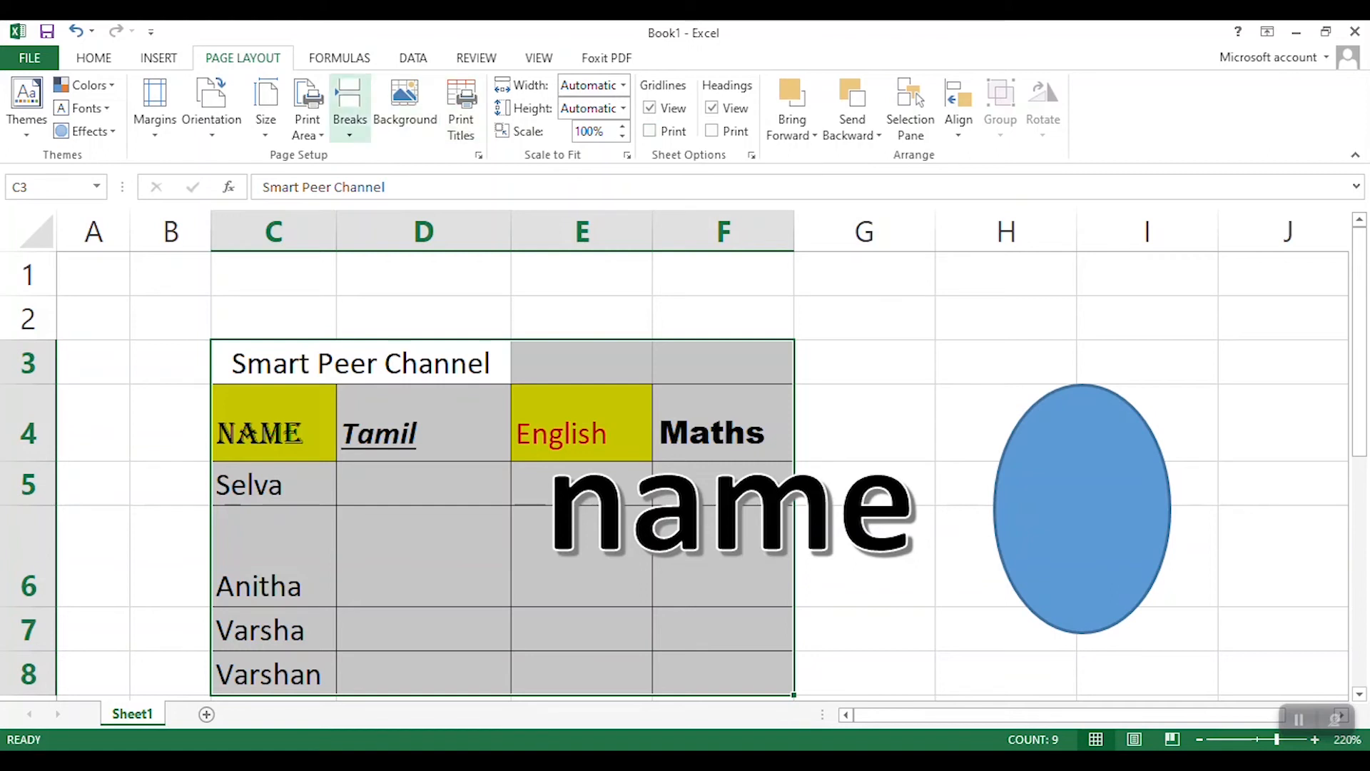
left_click(339, 57)
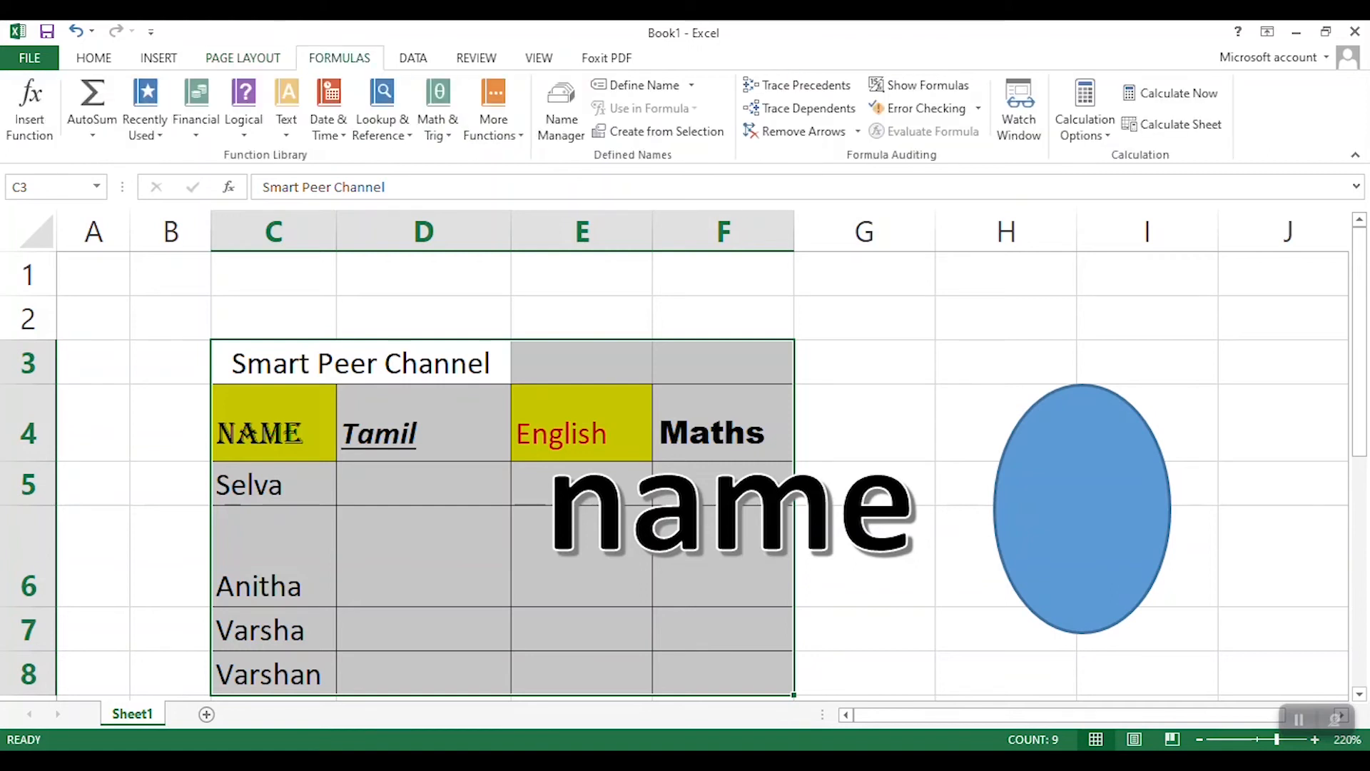
left_click(92, 129)
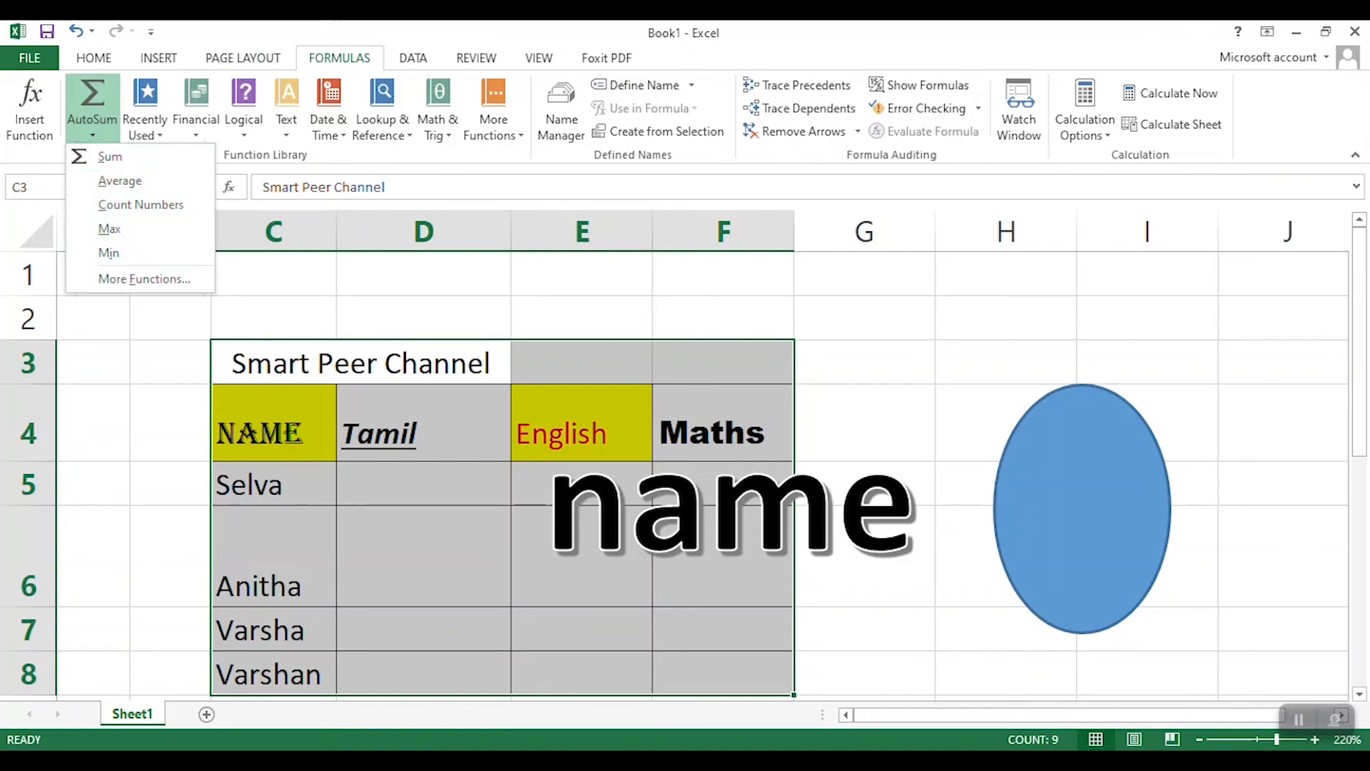
left_click(146, 127)
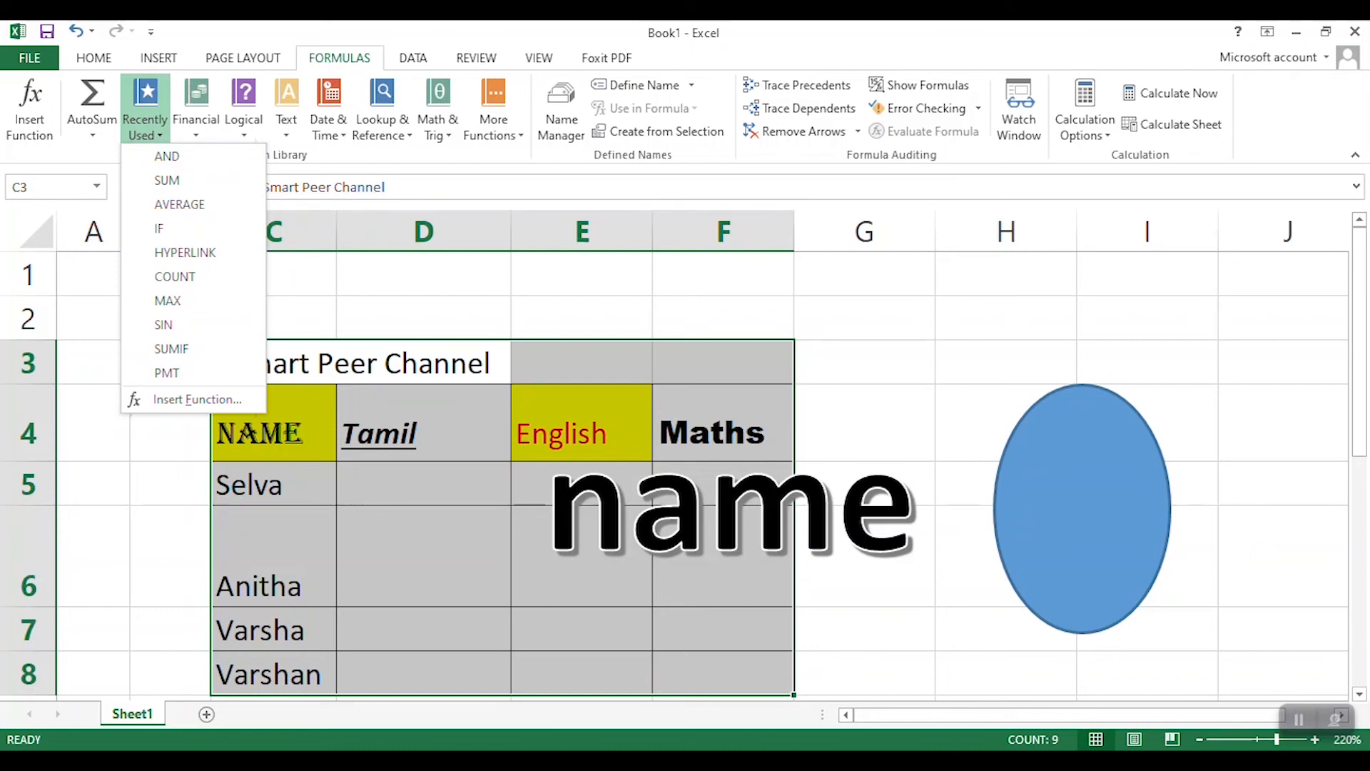
key("Escape")
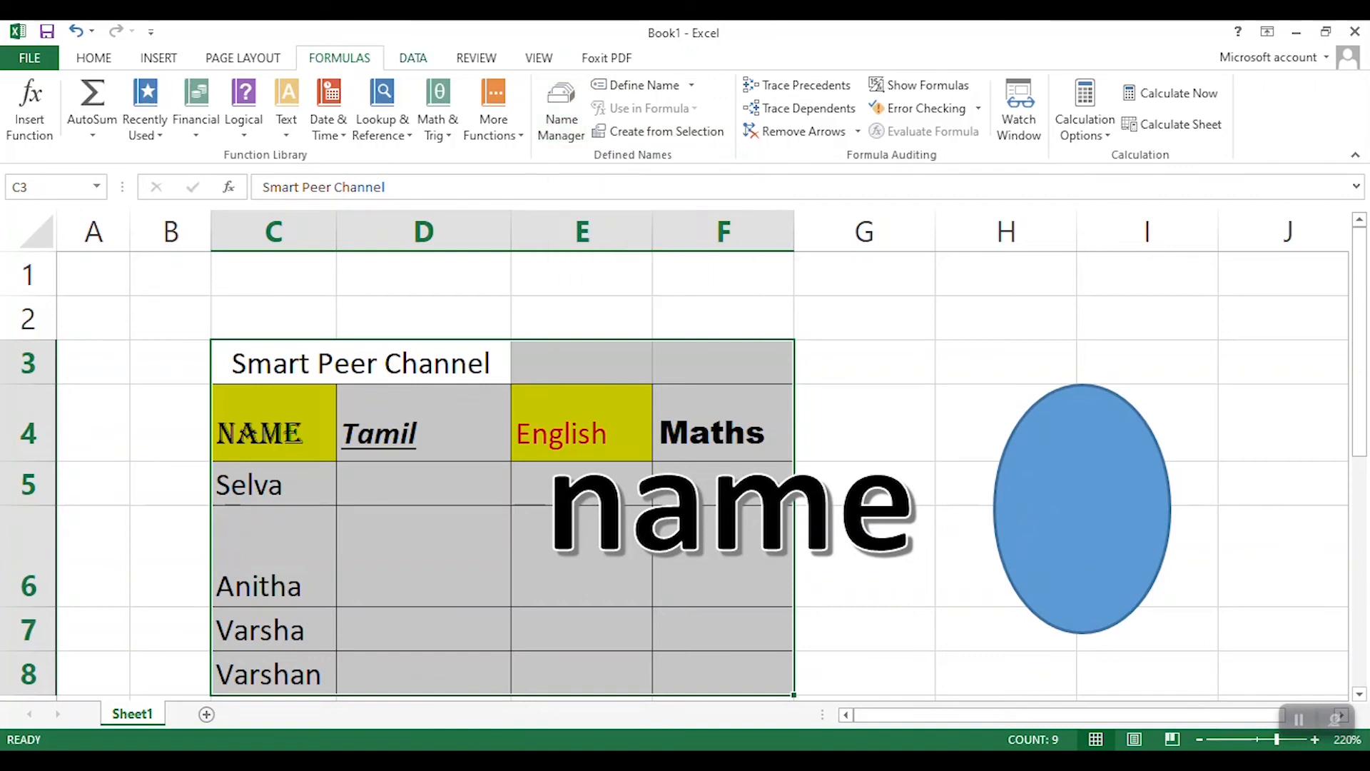
- Enter a first name and an initial joined by a hyphen in cell A3
key("alt+a")
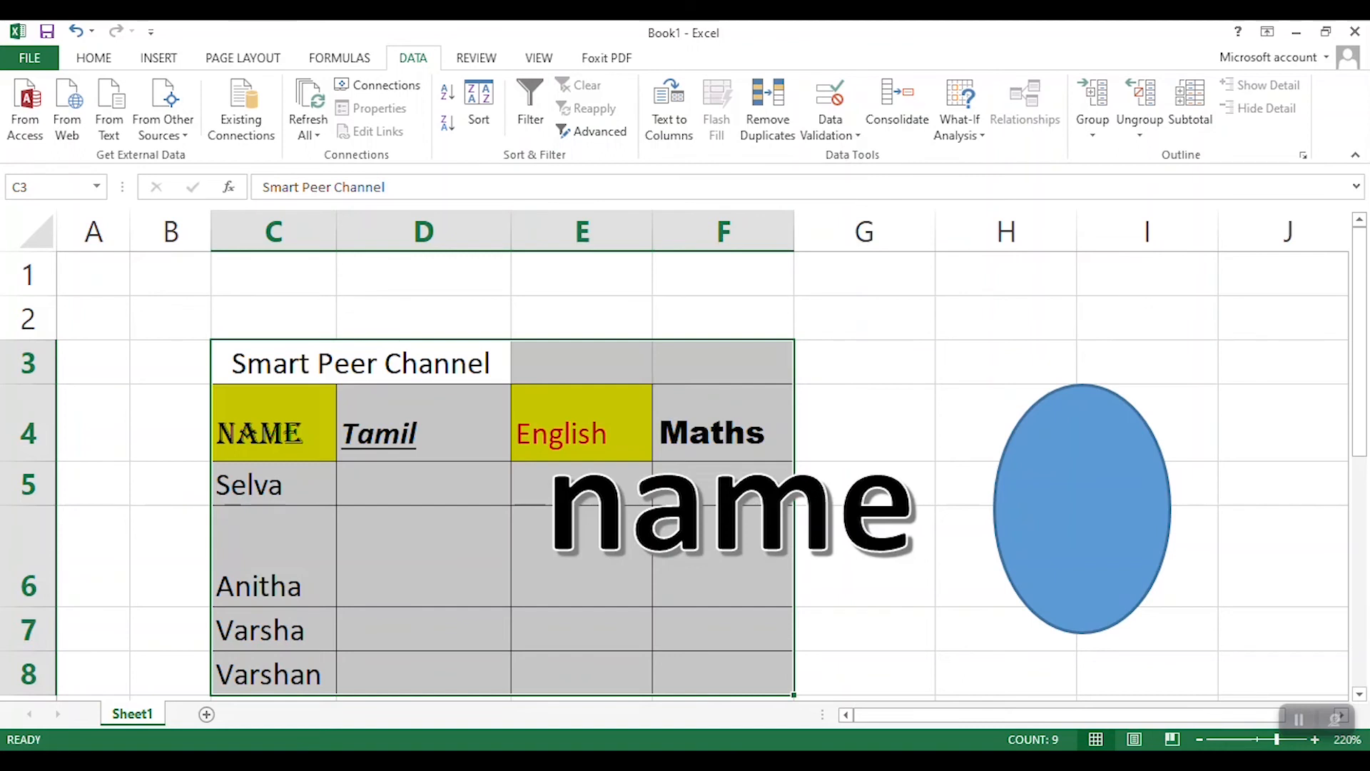
left_click(94, 363)
type("Ravi-")
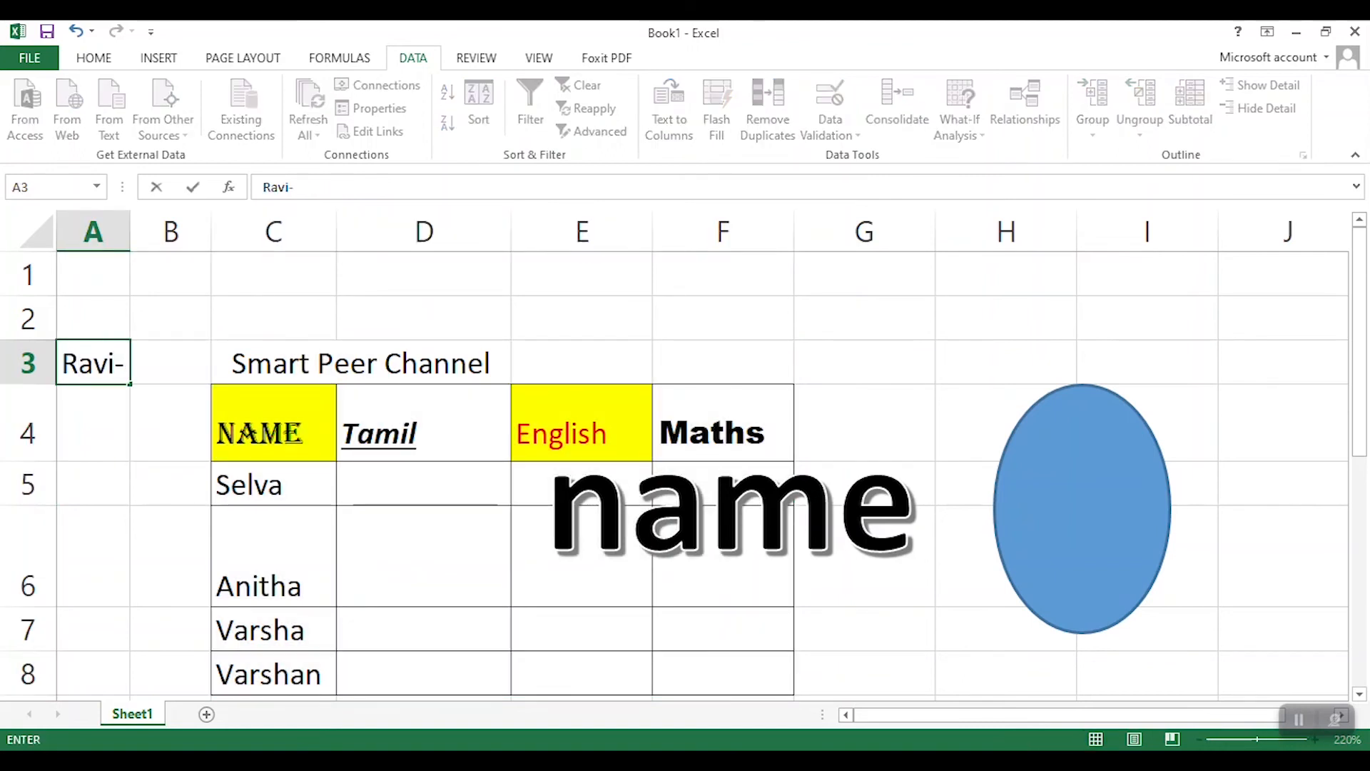
type("R")
left_click(170, 422)
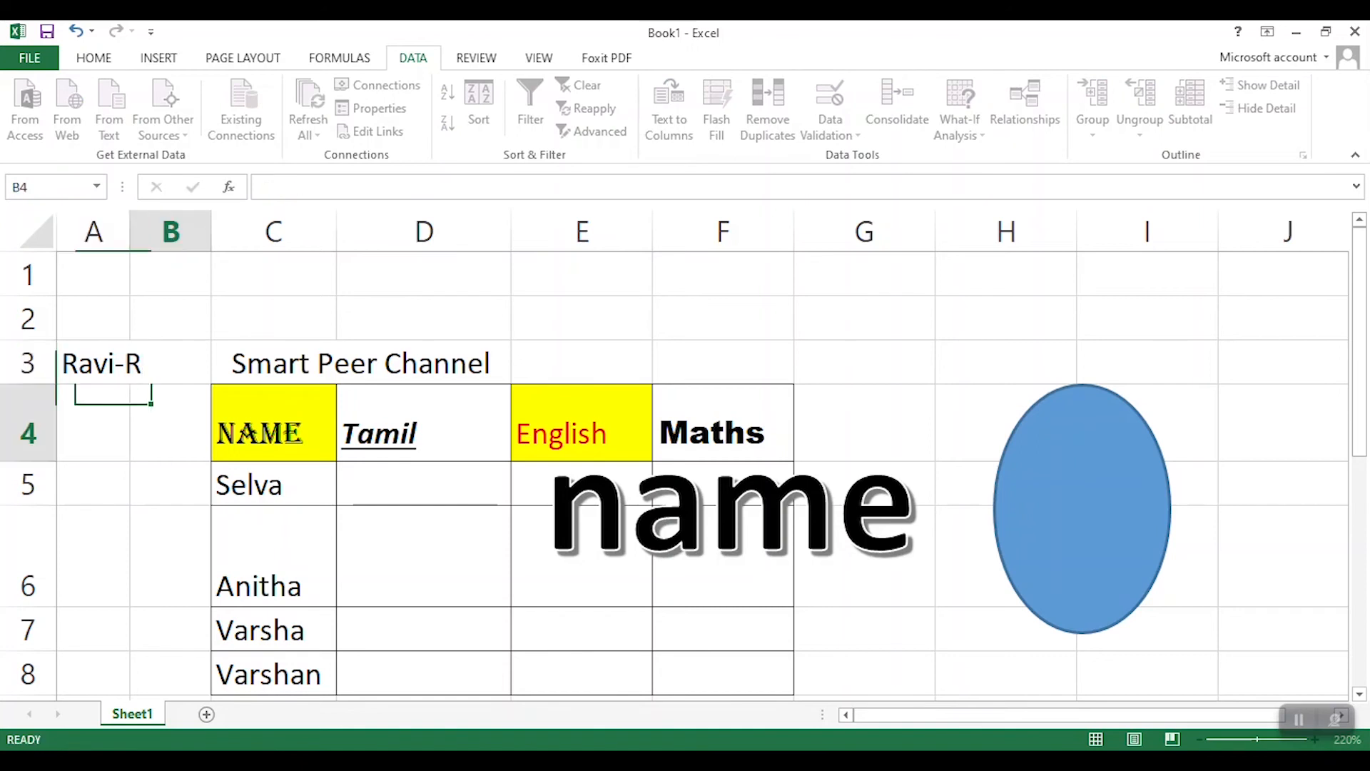
- Split the hyphenated entry in A3 into two cells with Text to Columns, delimited by tab and a custom hyphen
left_click(94, 362)
left_click(668, 107)
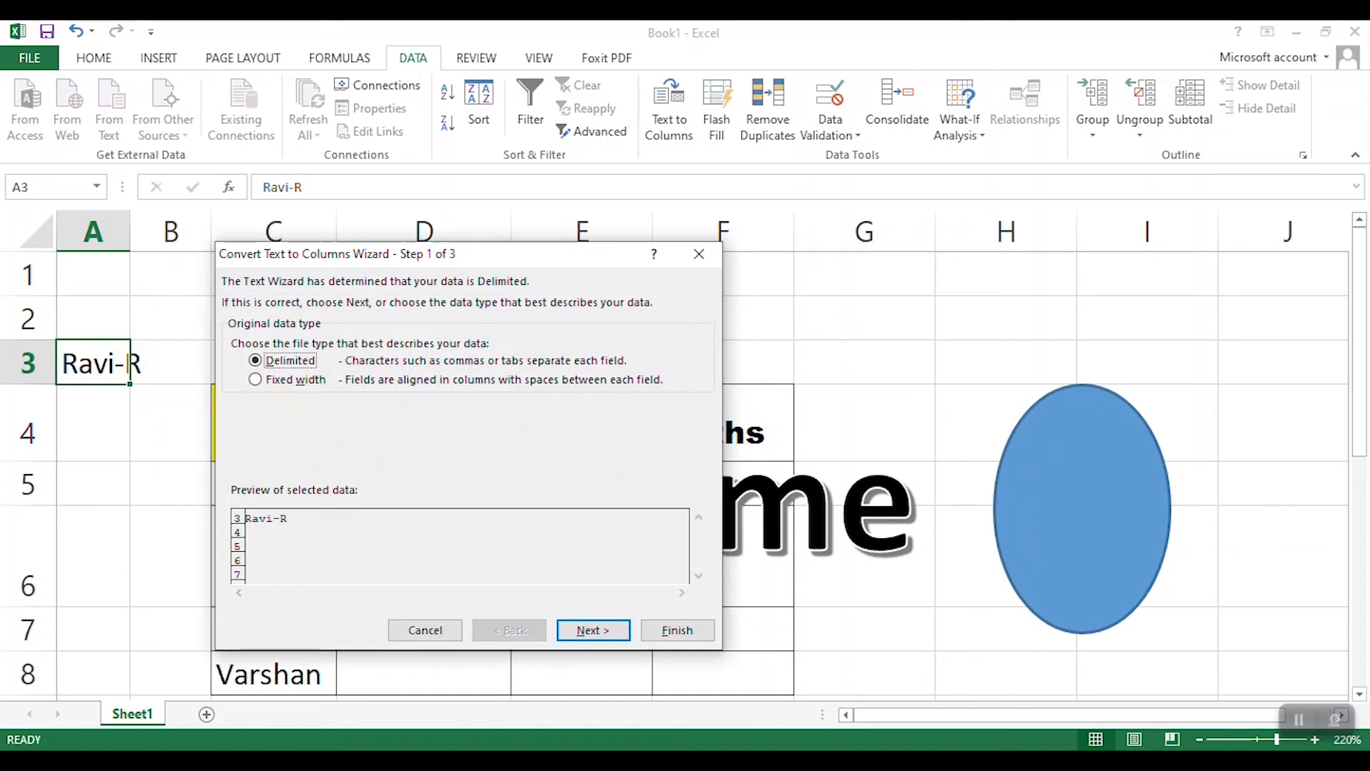
left_click(593, 629)
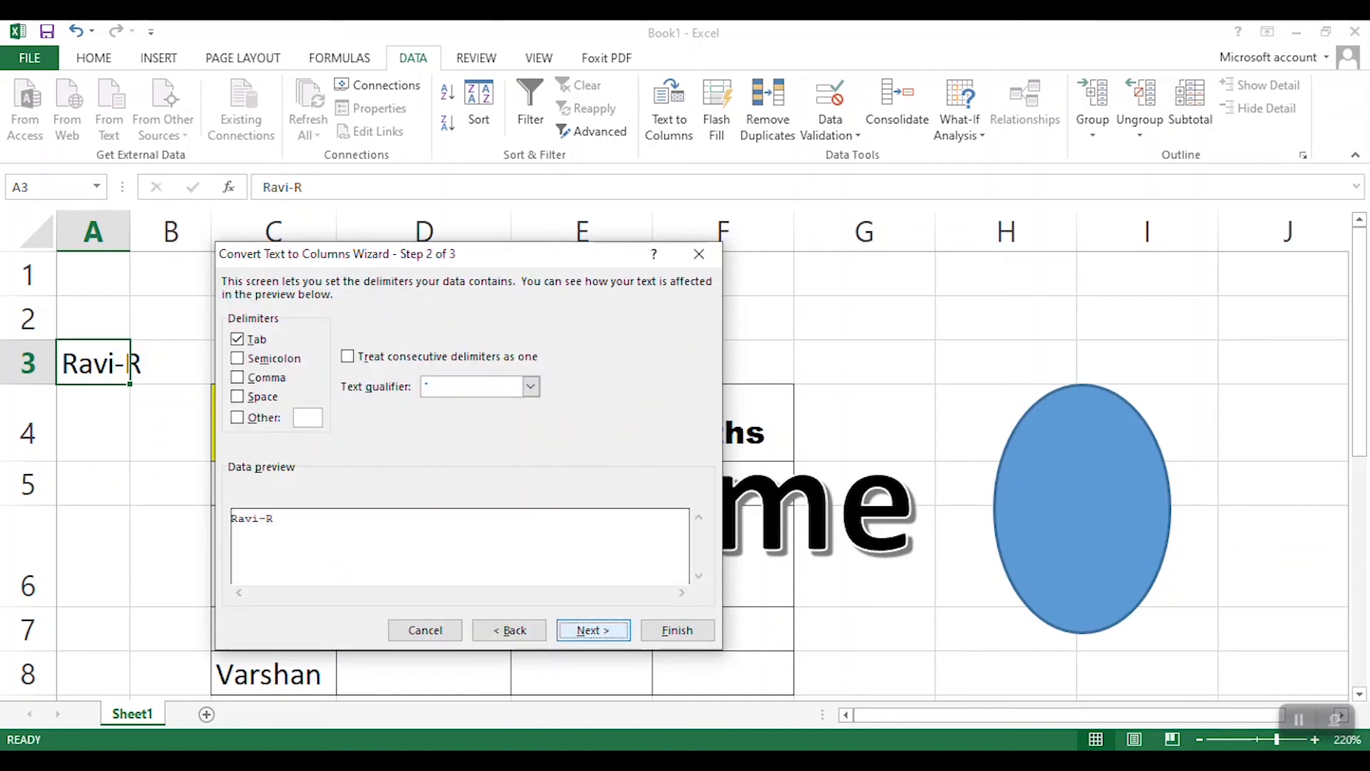
left_click(237, 396)
left_click(237, 396)
left_click(237, 418)
type("-")
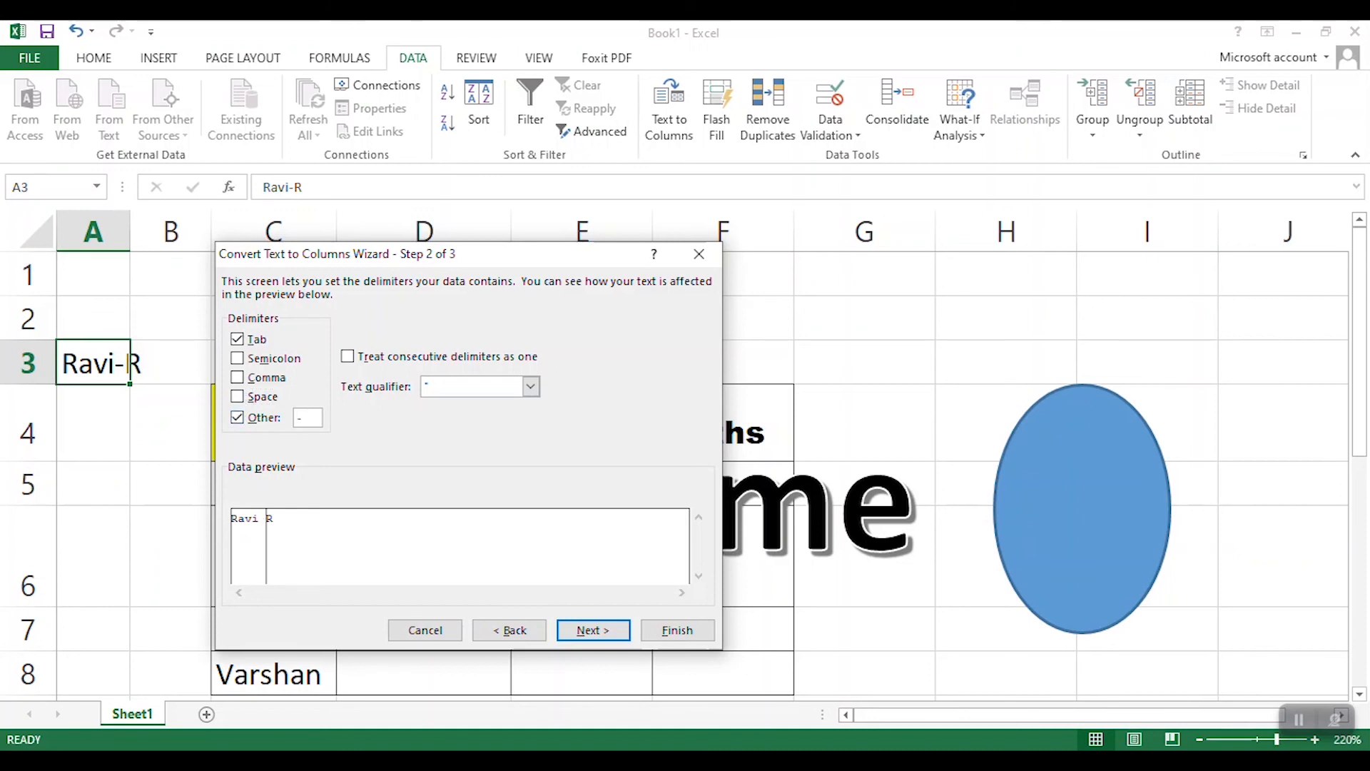
key("Return")
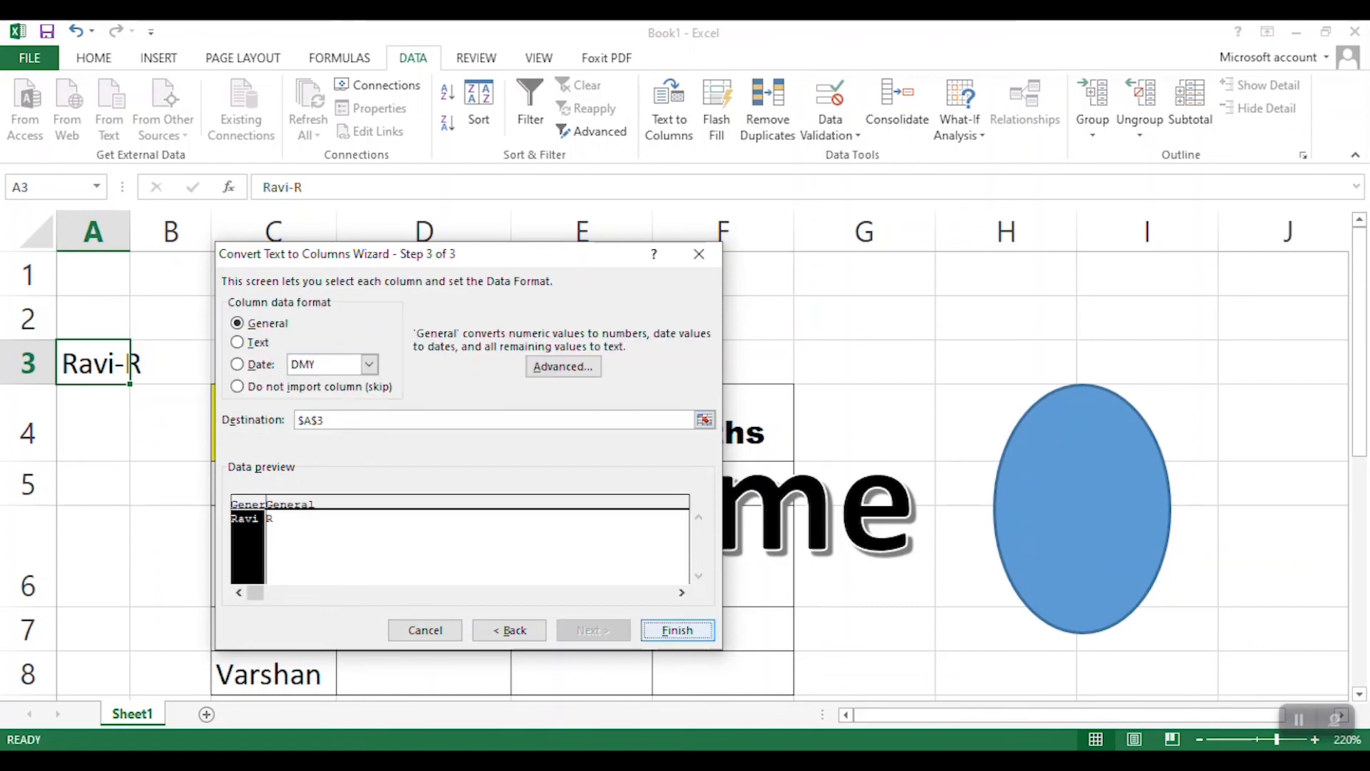
key("Return")
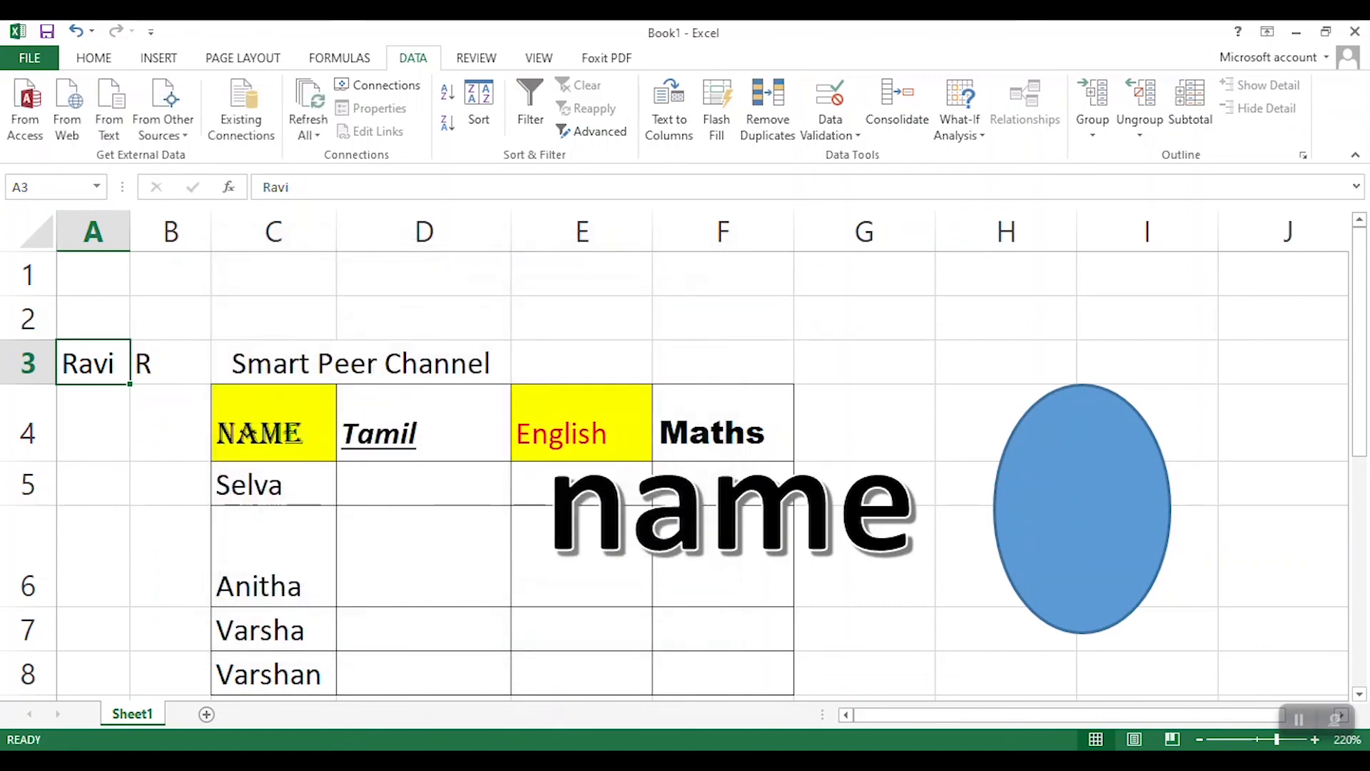
left_click(170, 364)
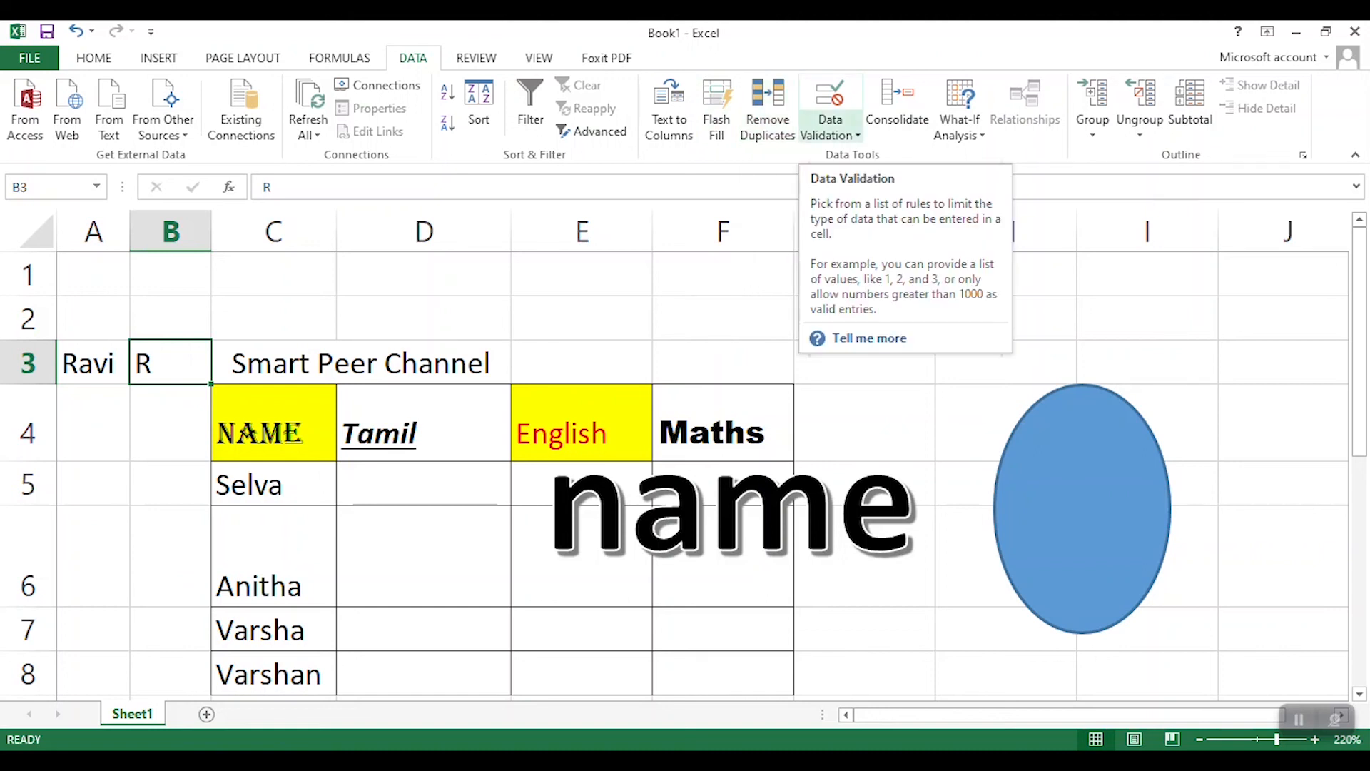
left_click_drag(273, 485, 273, 675)
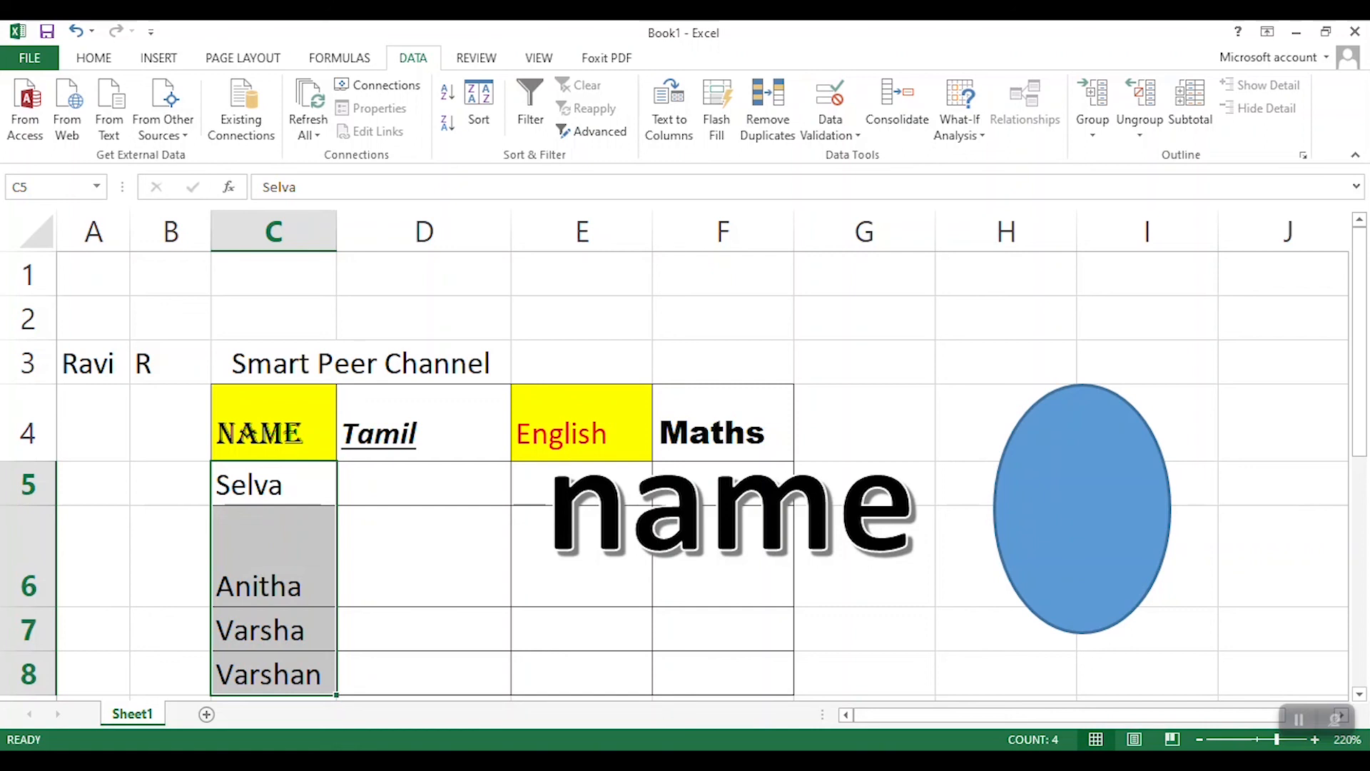
left_click(864, 362)
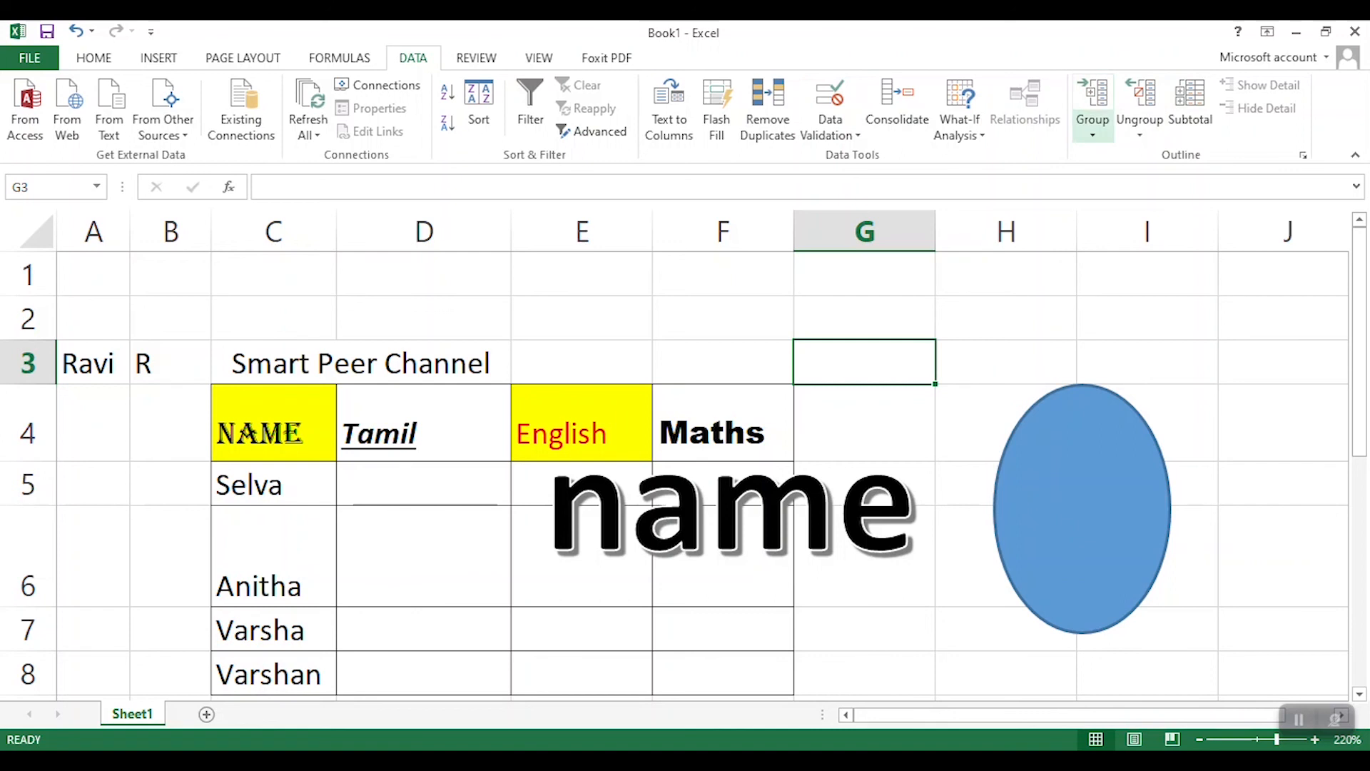
left_click_drag(273, 428, 600, 560)
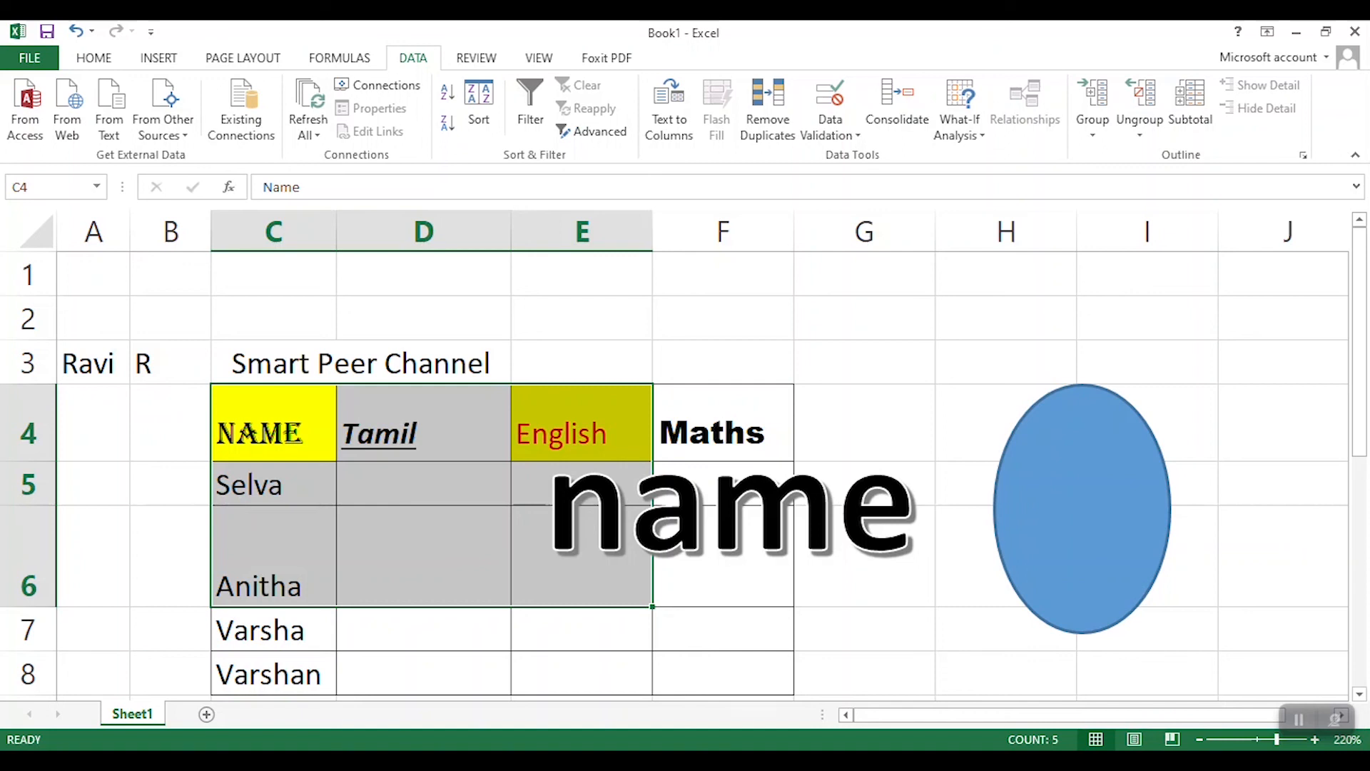
left_click(443, 422)
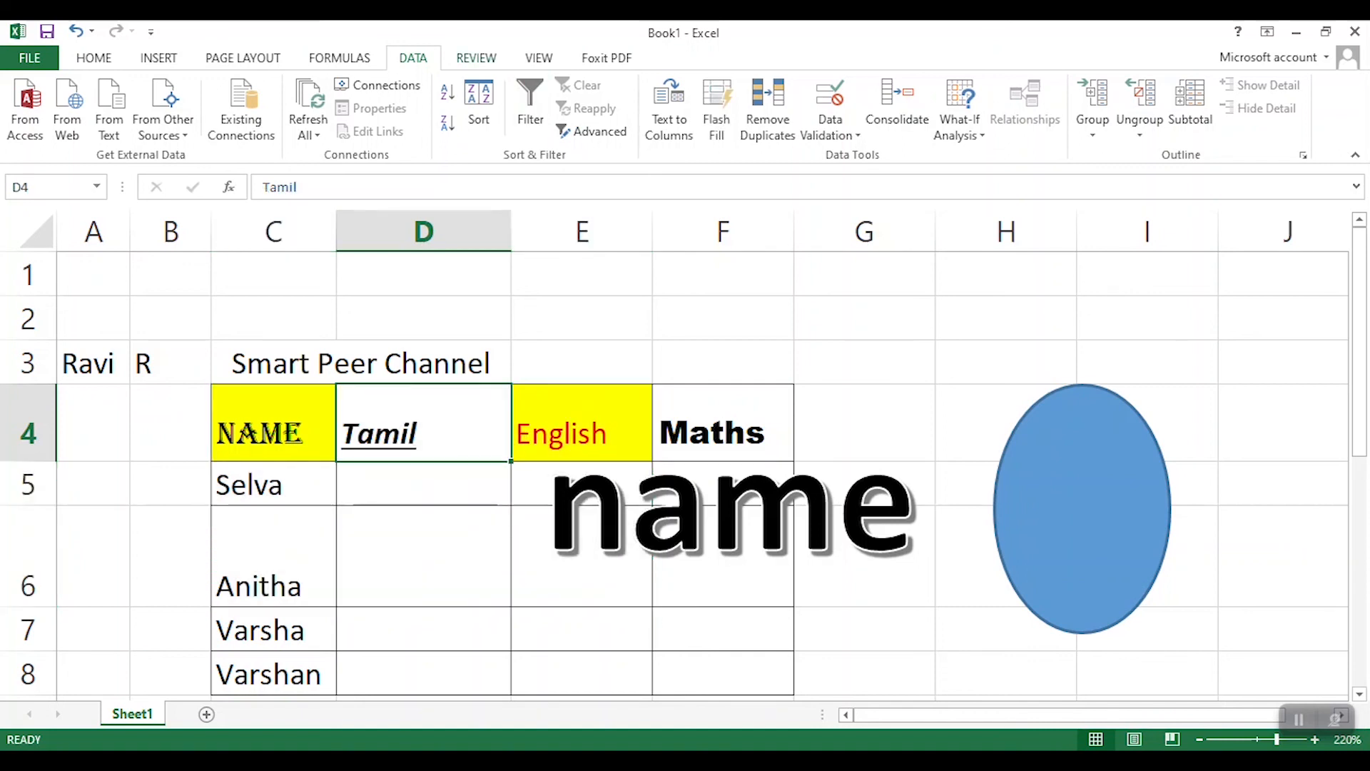
- Examine the options for protecting the sheet, and close them without applying protection
left_click(476, 58)
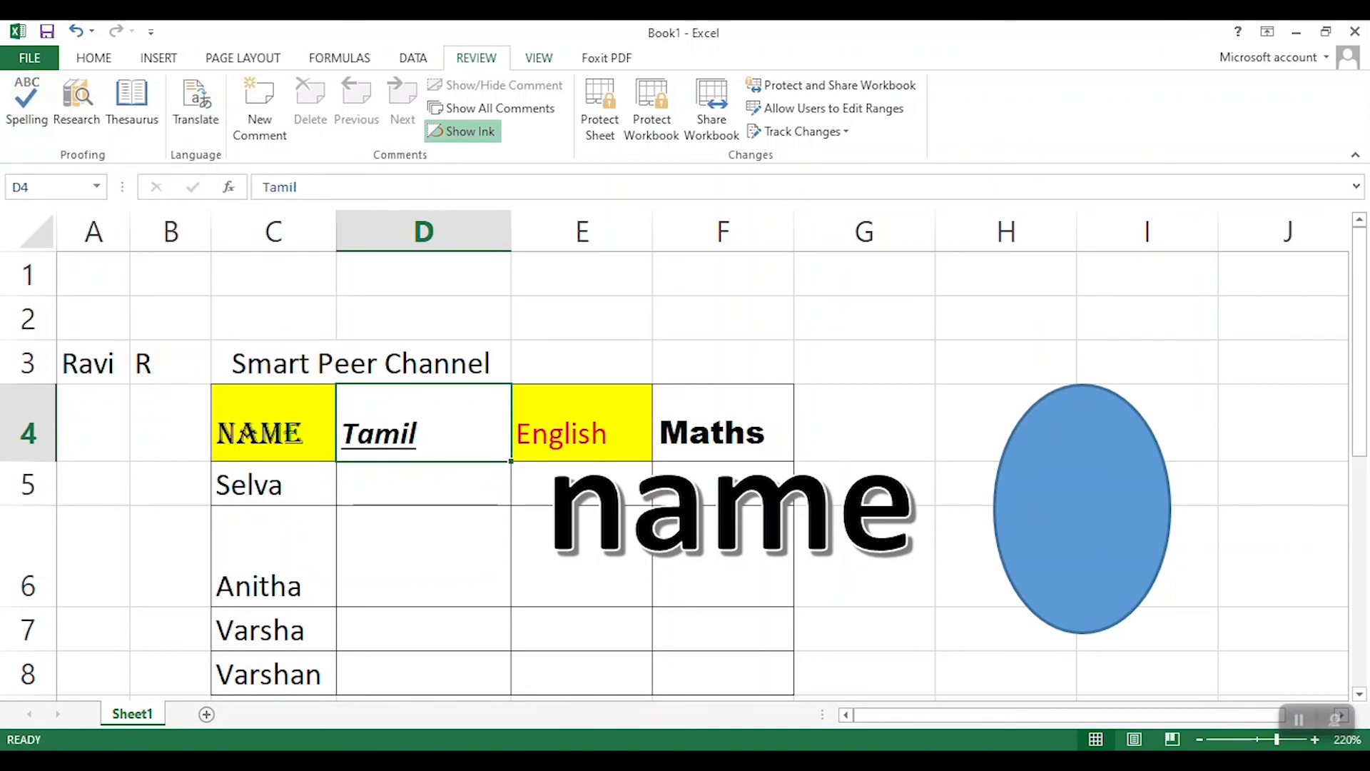
left_click(600, 114)
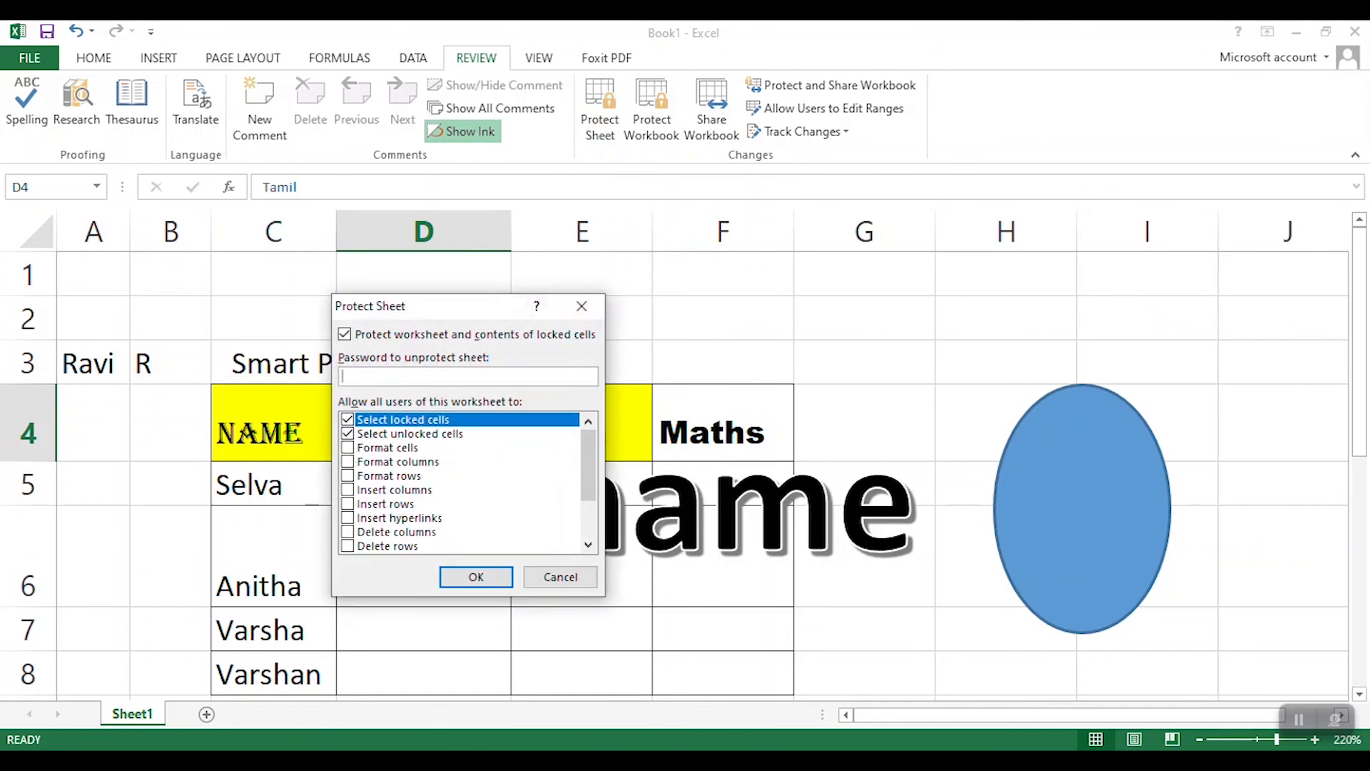
left_click(581, 305)
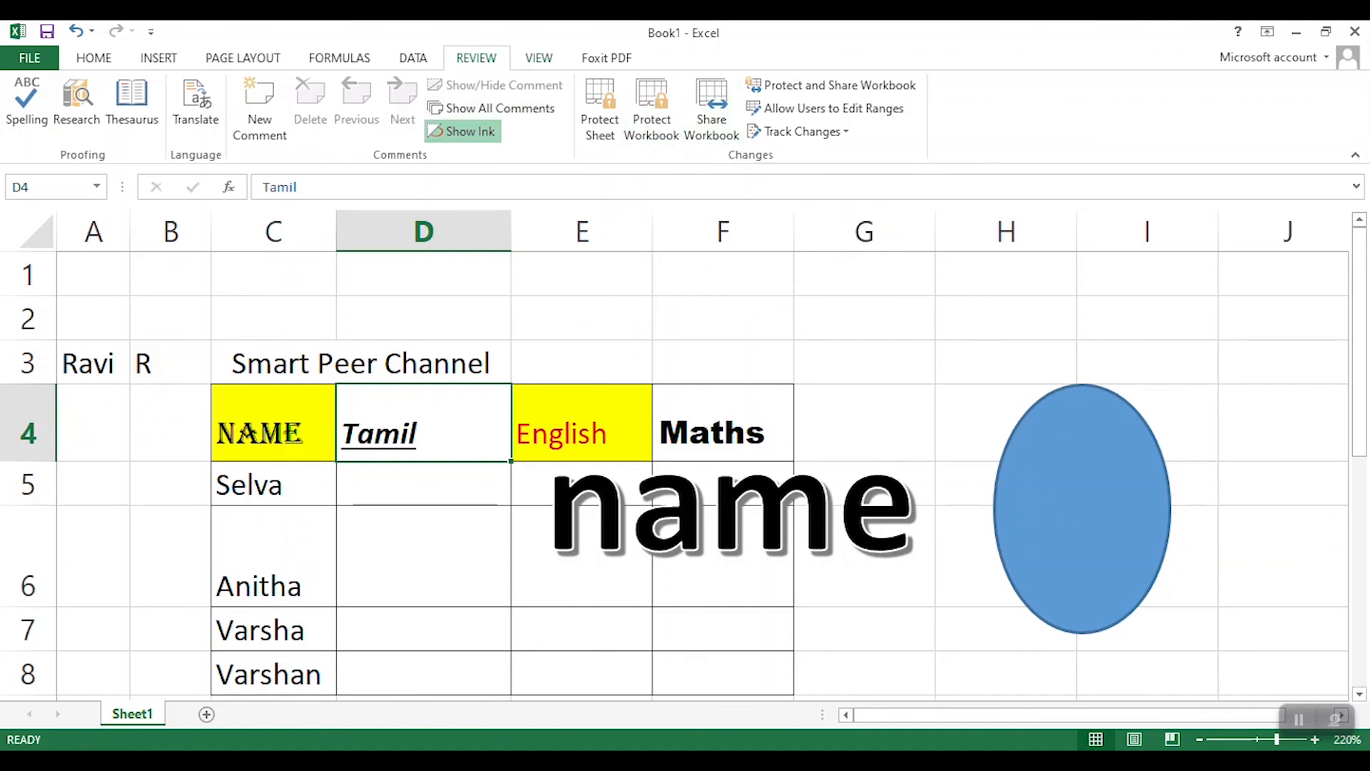
- View the sheet in Page Break Preview, and return it to Normal view
left_click(539, 58)
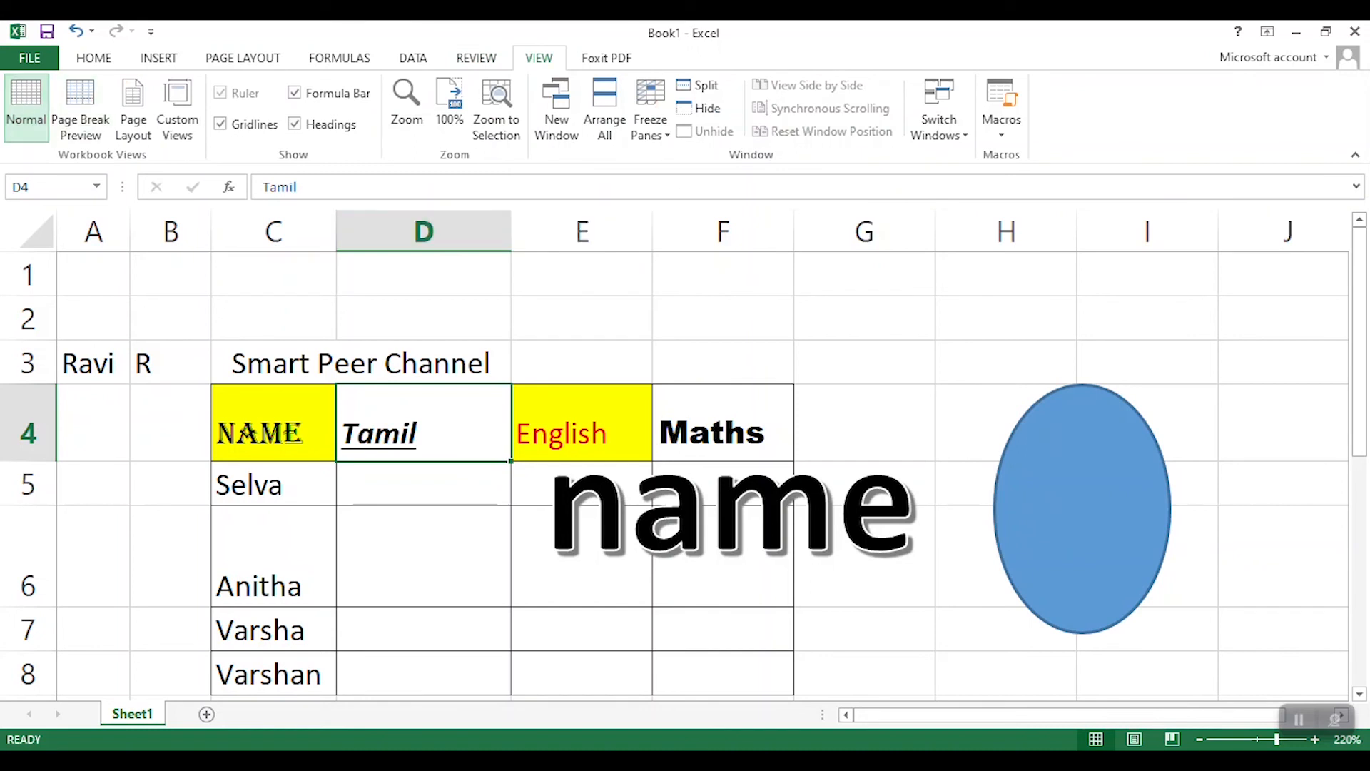
left_click(80, 108)
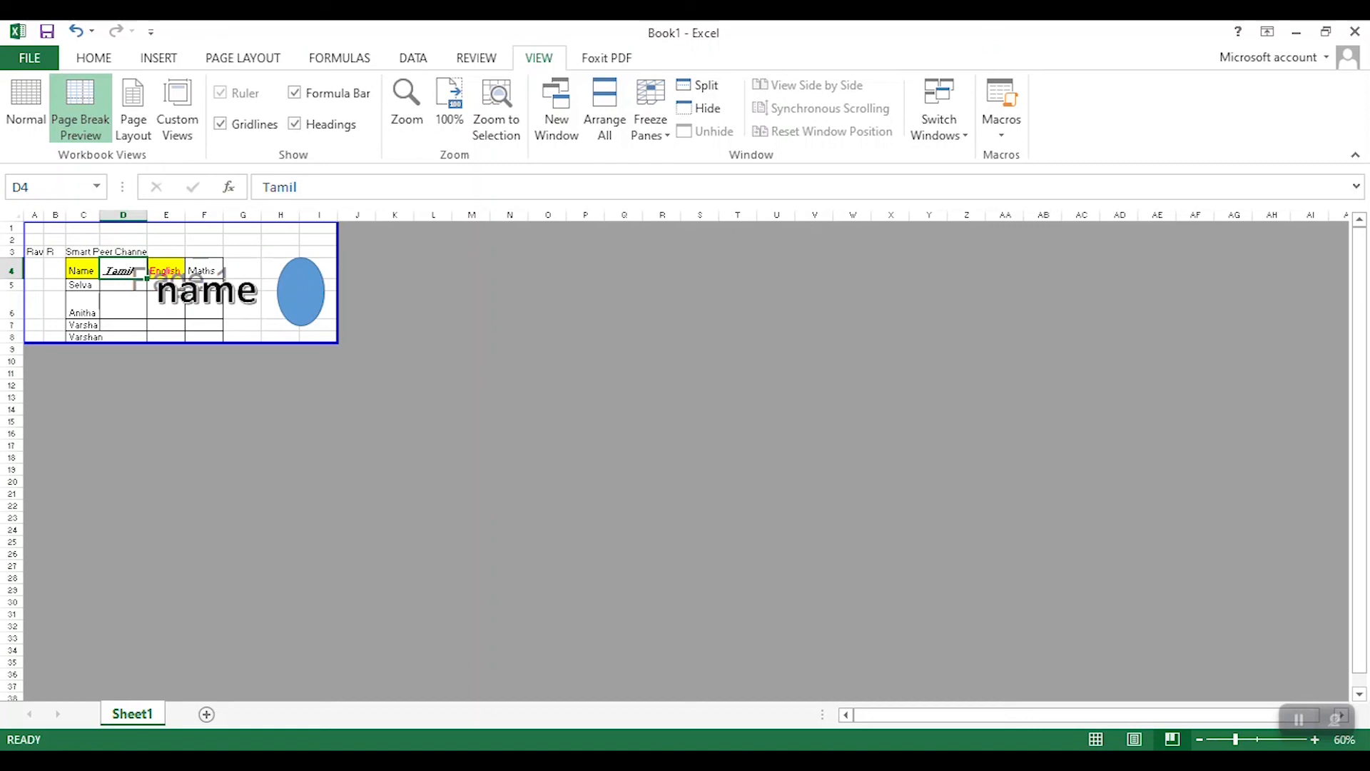
left_click(27, 108)
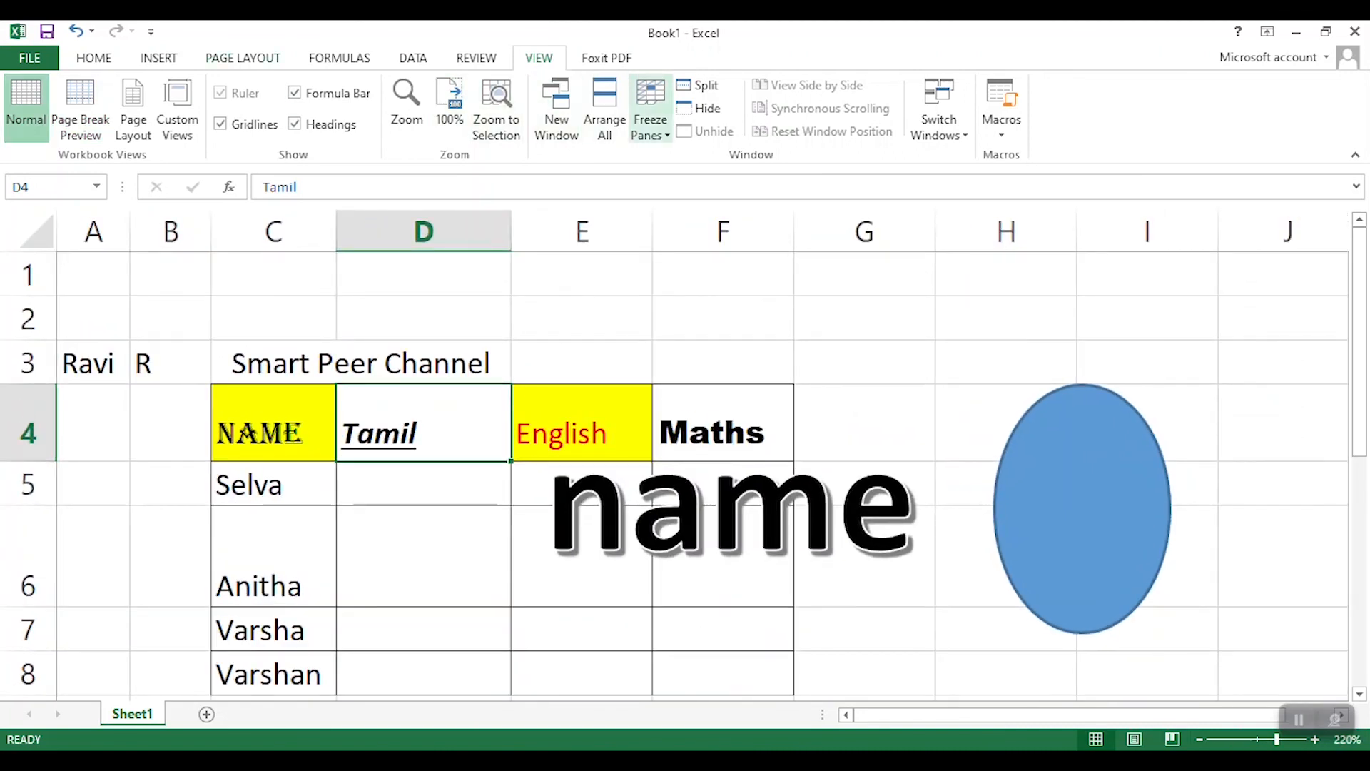
- Freeze the panes at cell C5, above the first student row and before the name column
left_click_drag(274, 426, 722, 428)
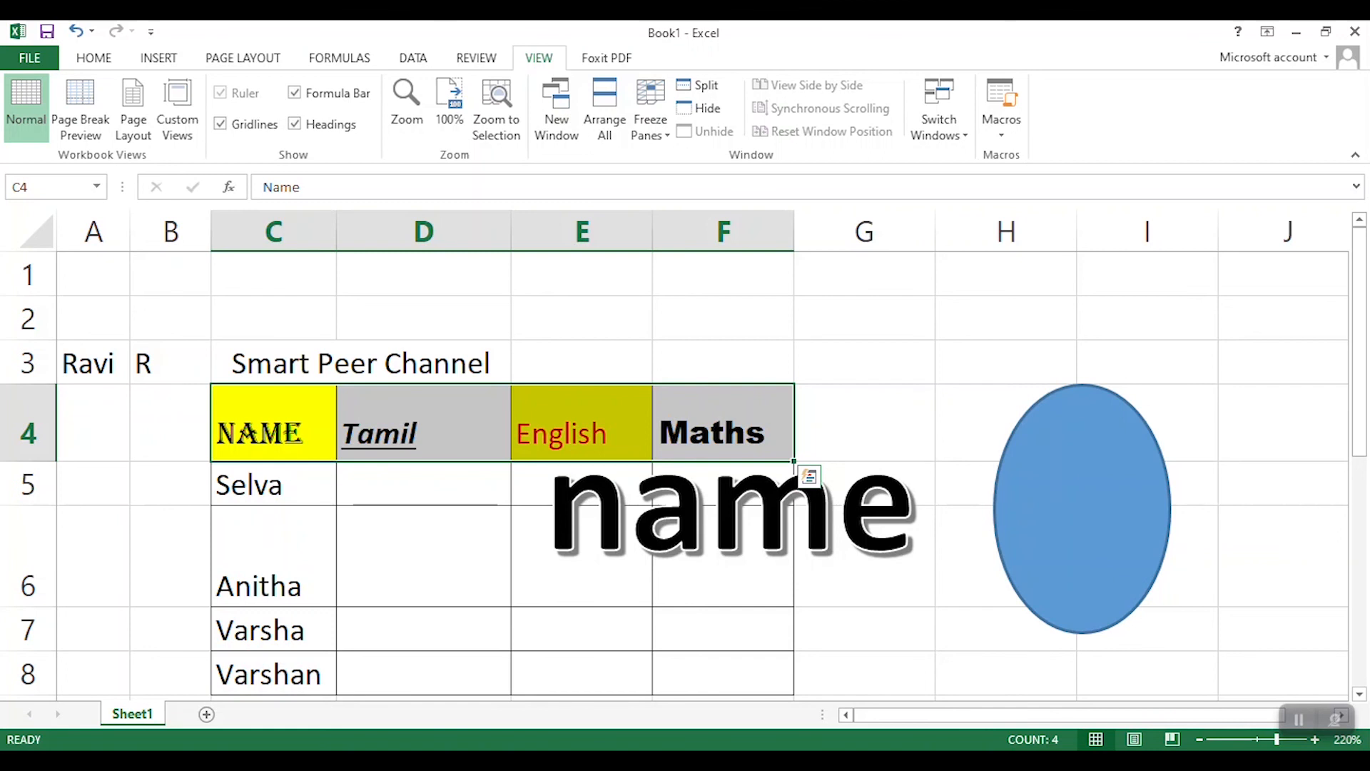
left_click(274, 485)
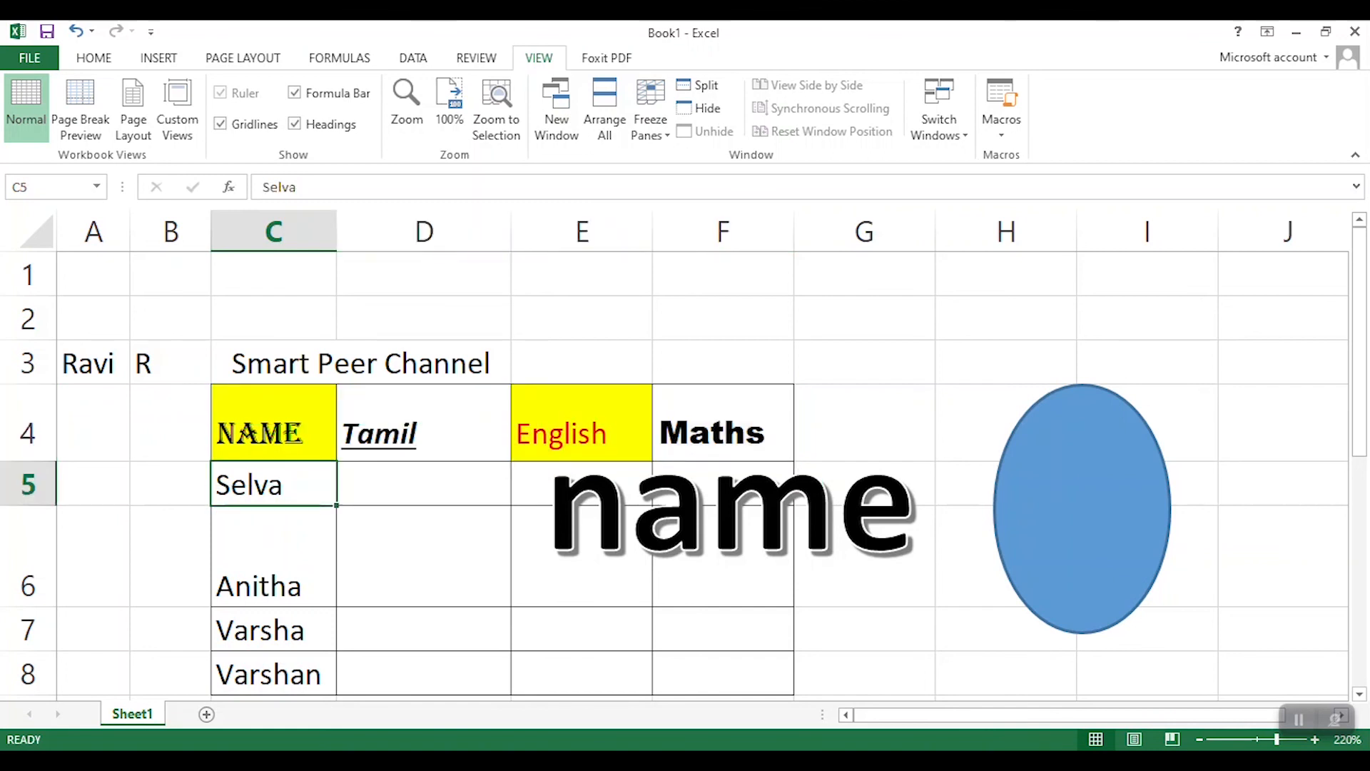
left_click(650, 125)
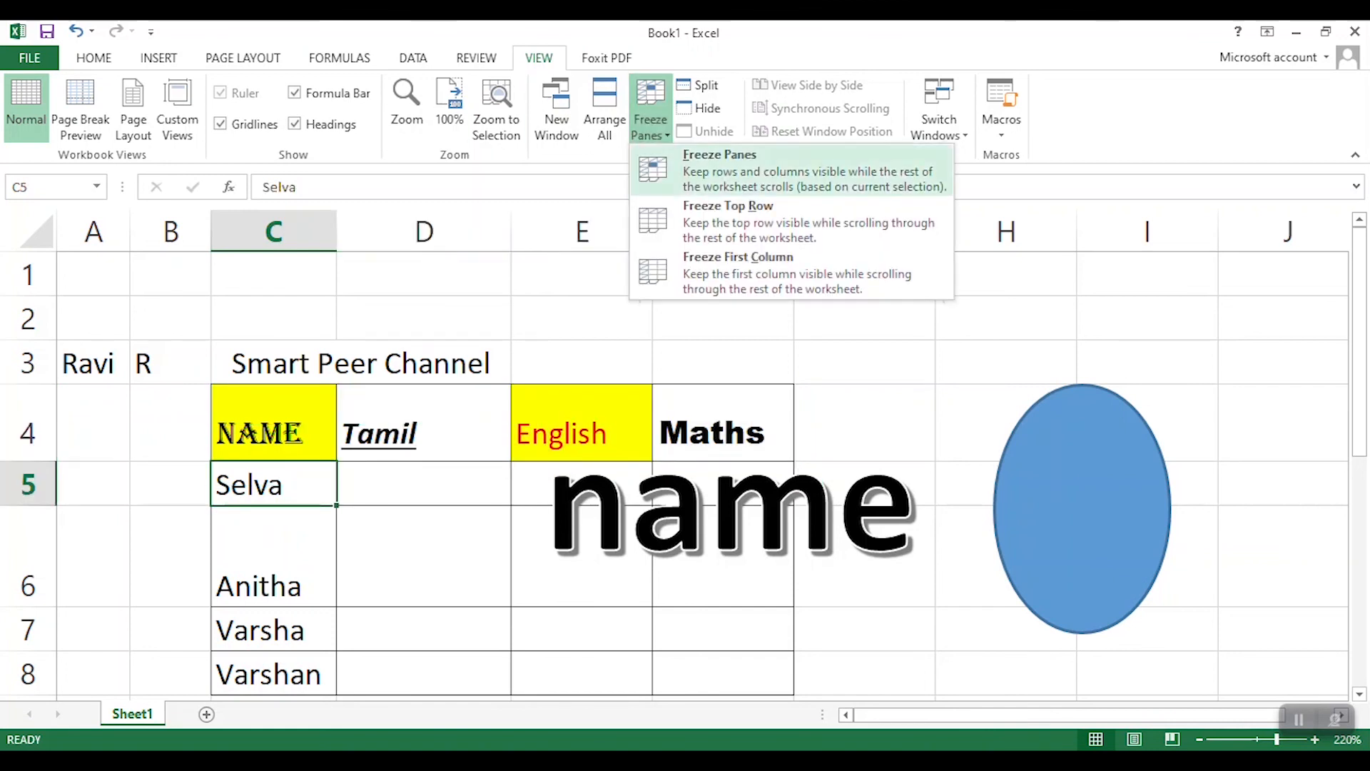
left_click(792, 170)
- Move down column C to row 16 and back up to row 5 to check how the frozen rows behave
left_click(274, 556)
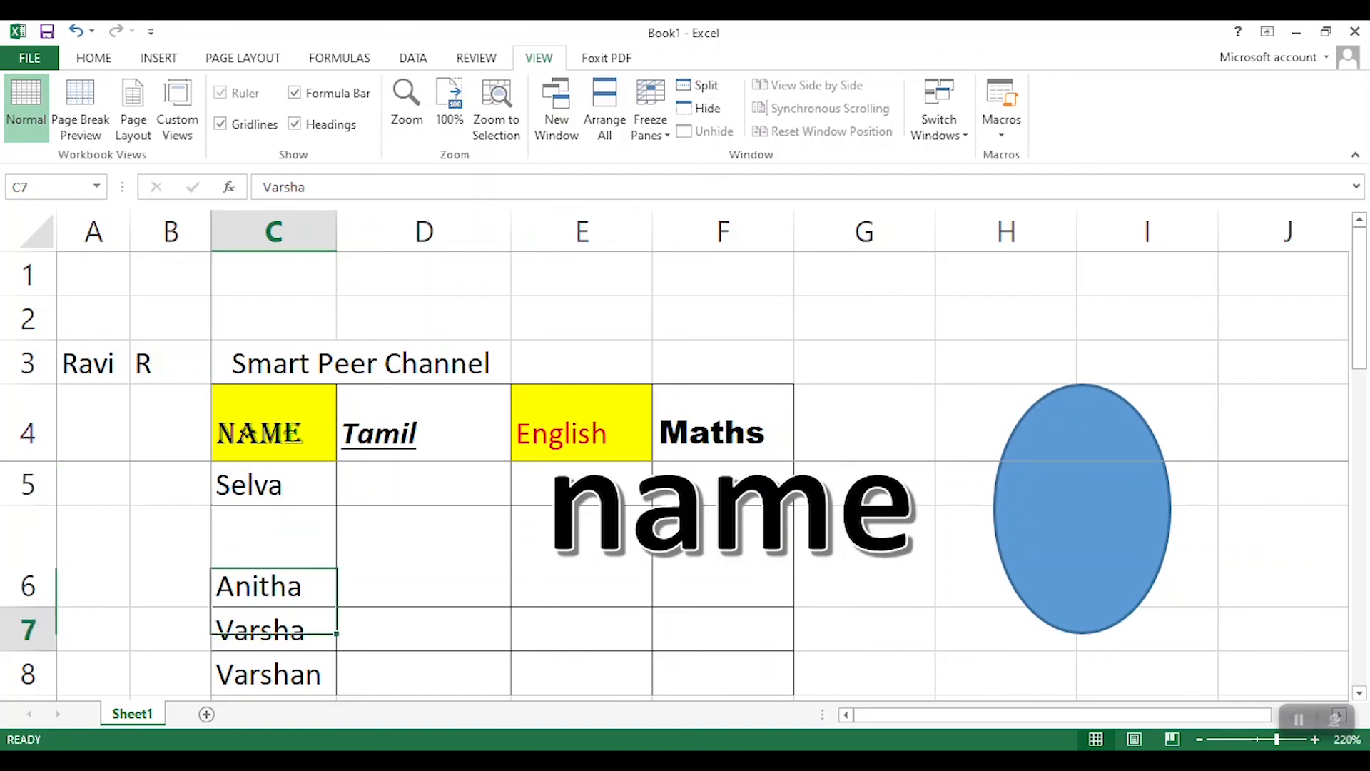
key("Down")
key("Down")
key("Down")
key("Down")
key("Down")
key("Down")
key("Down")
key("Down")
key("Down")
key("Down")
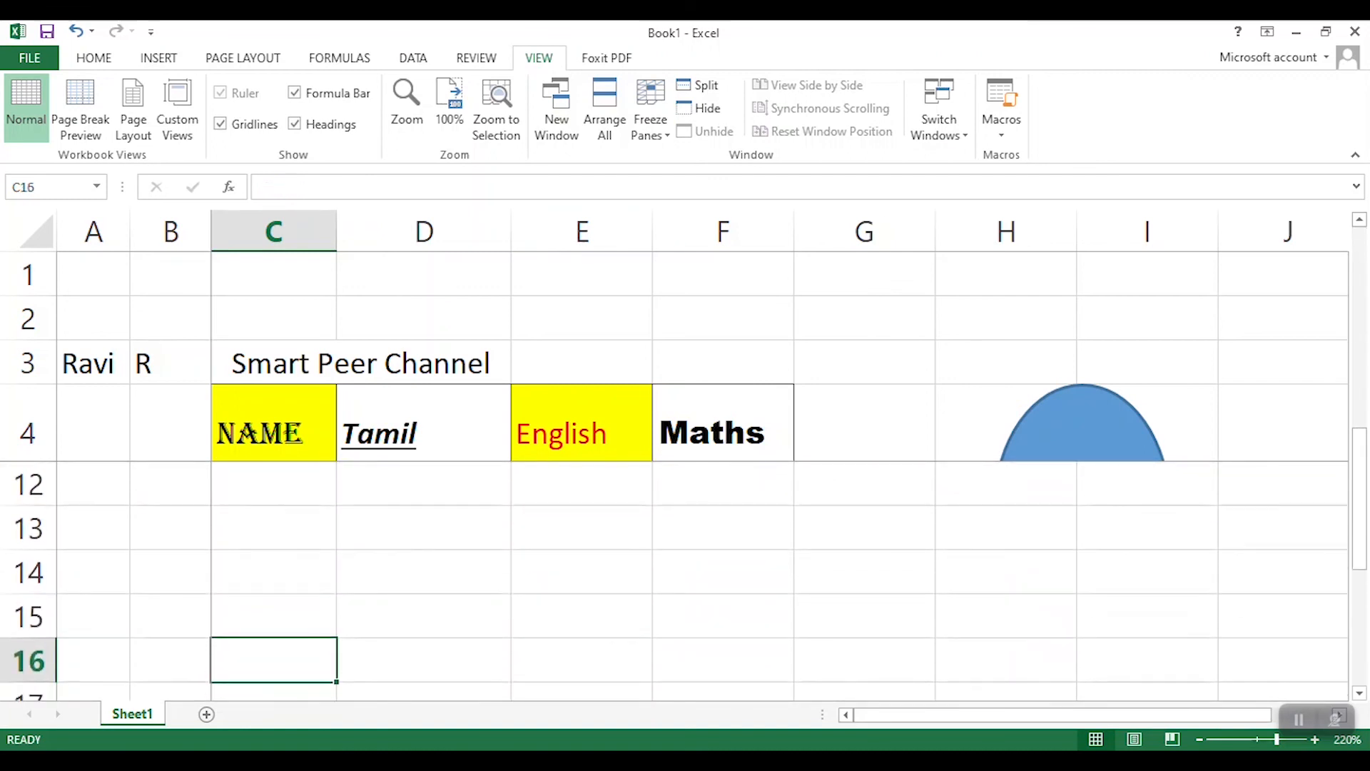
key("Up")
key("Up")
key("Up")
key("Up")
key("Up")
key("Up")
key("Up")
key("Up")
key("Up")
key("Up")
key("Up")
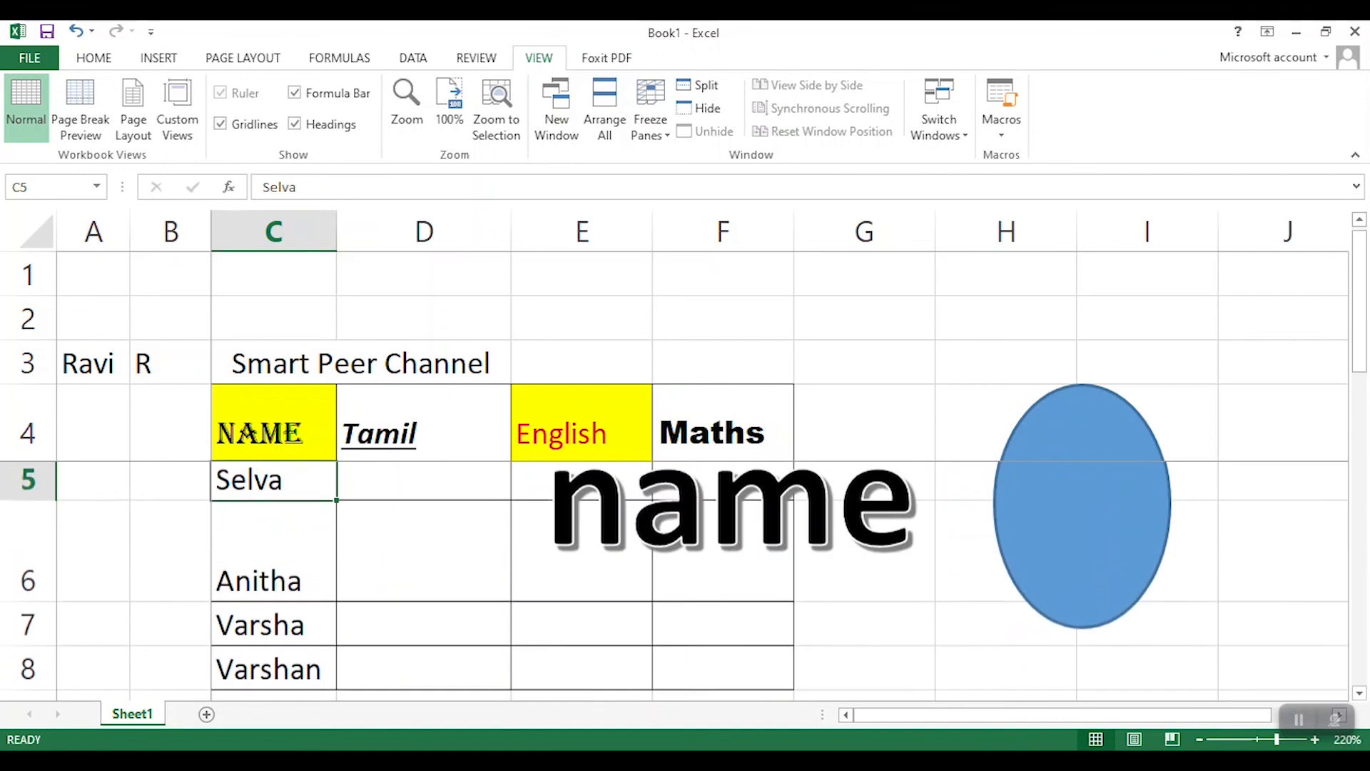
- Select the merged title cell C3 and unfreeze the panes
key("Up")
key("Up")
left_click(650, 119)
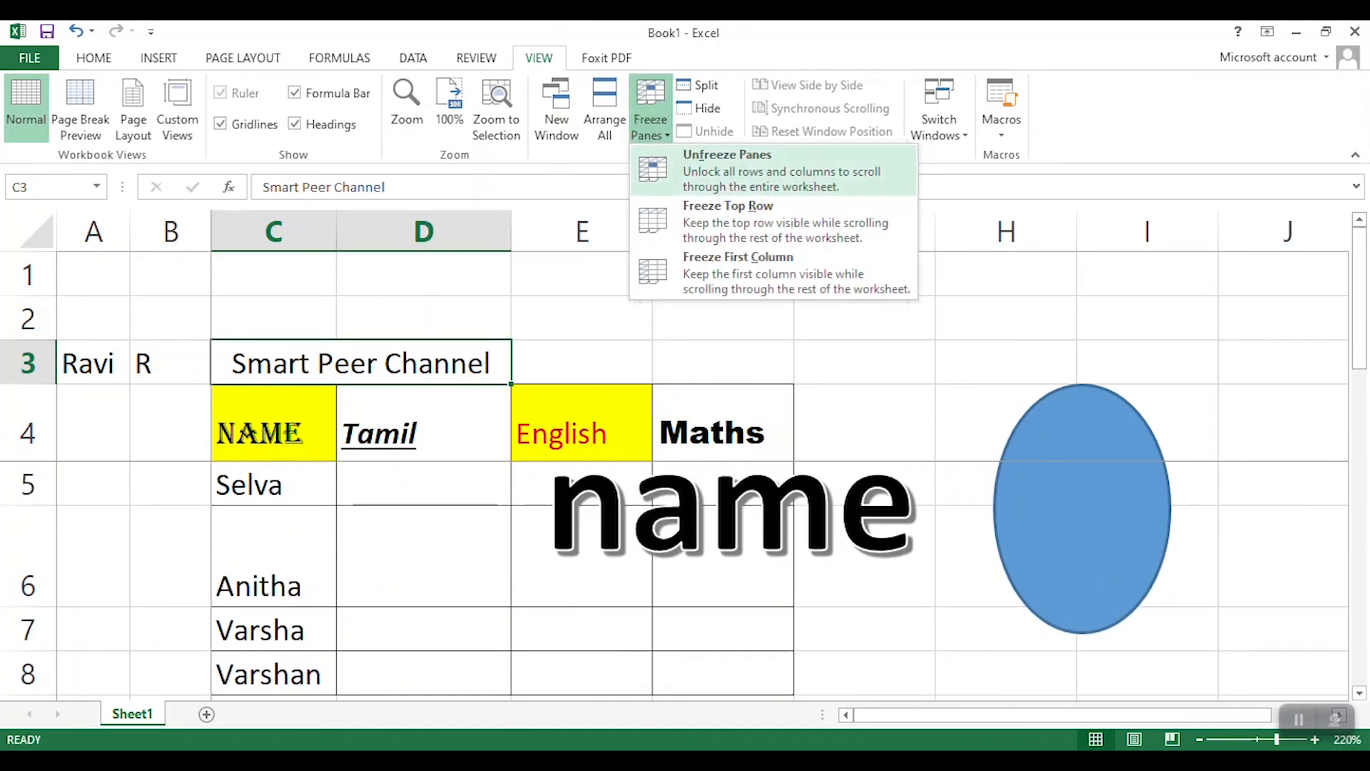
left_click(726, 170)
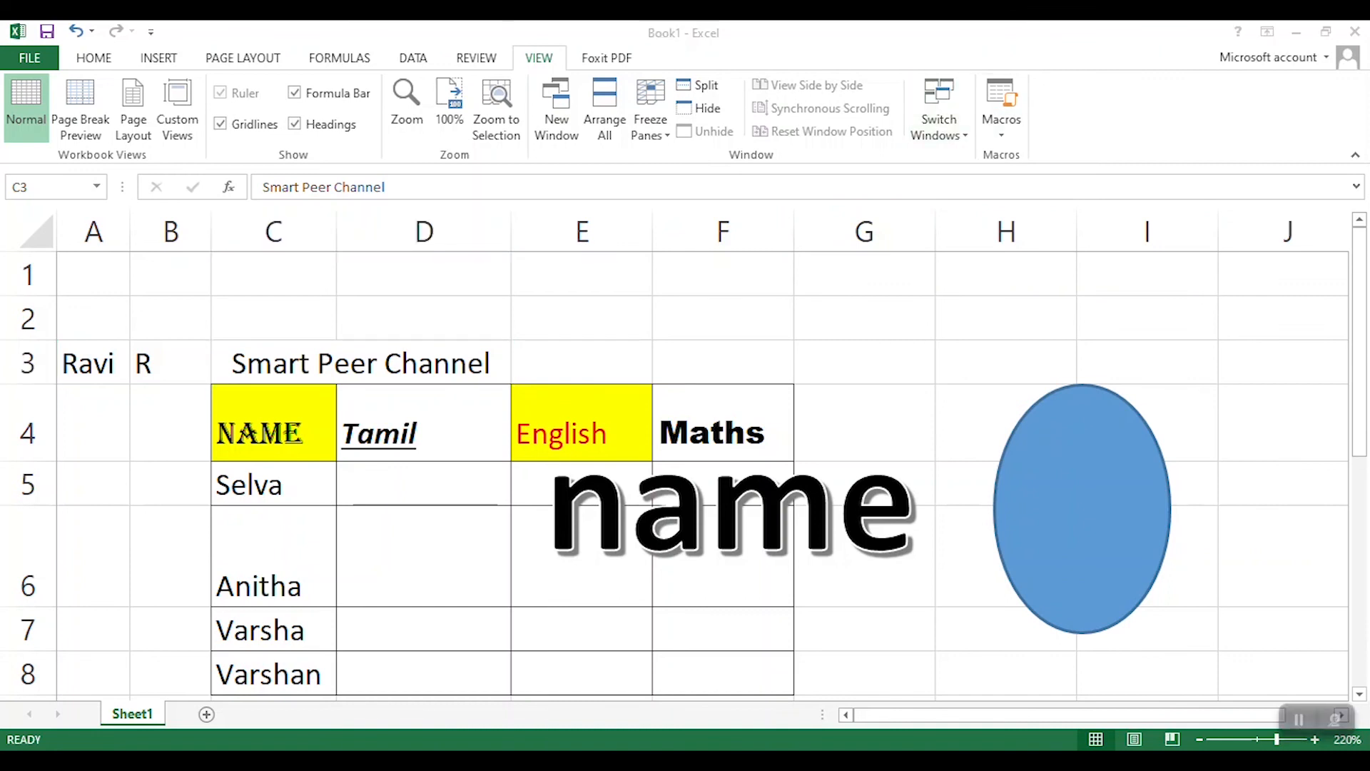
left_click(607, 58)
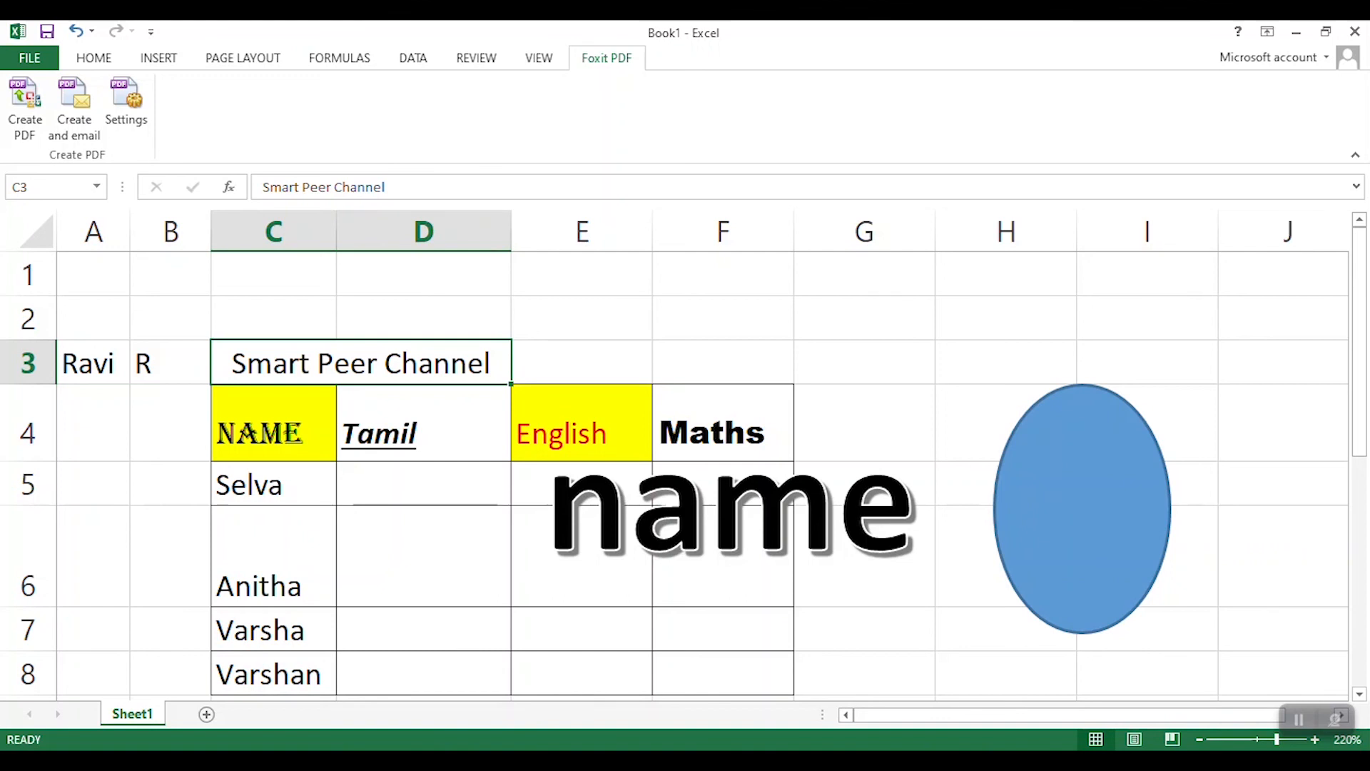
left_click(94, 58)
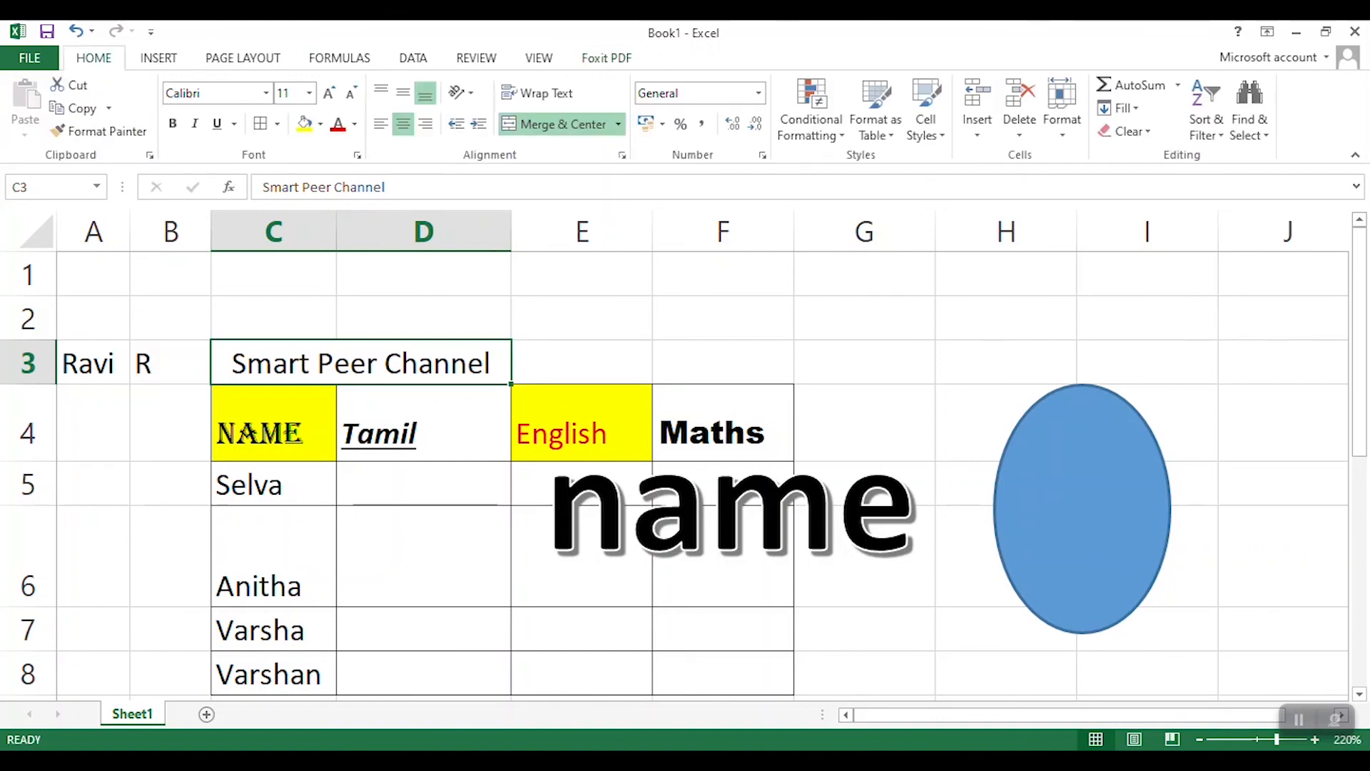